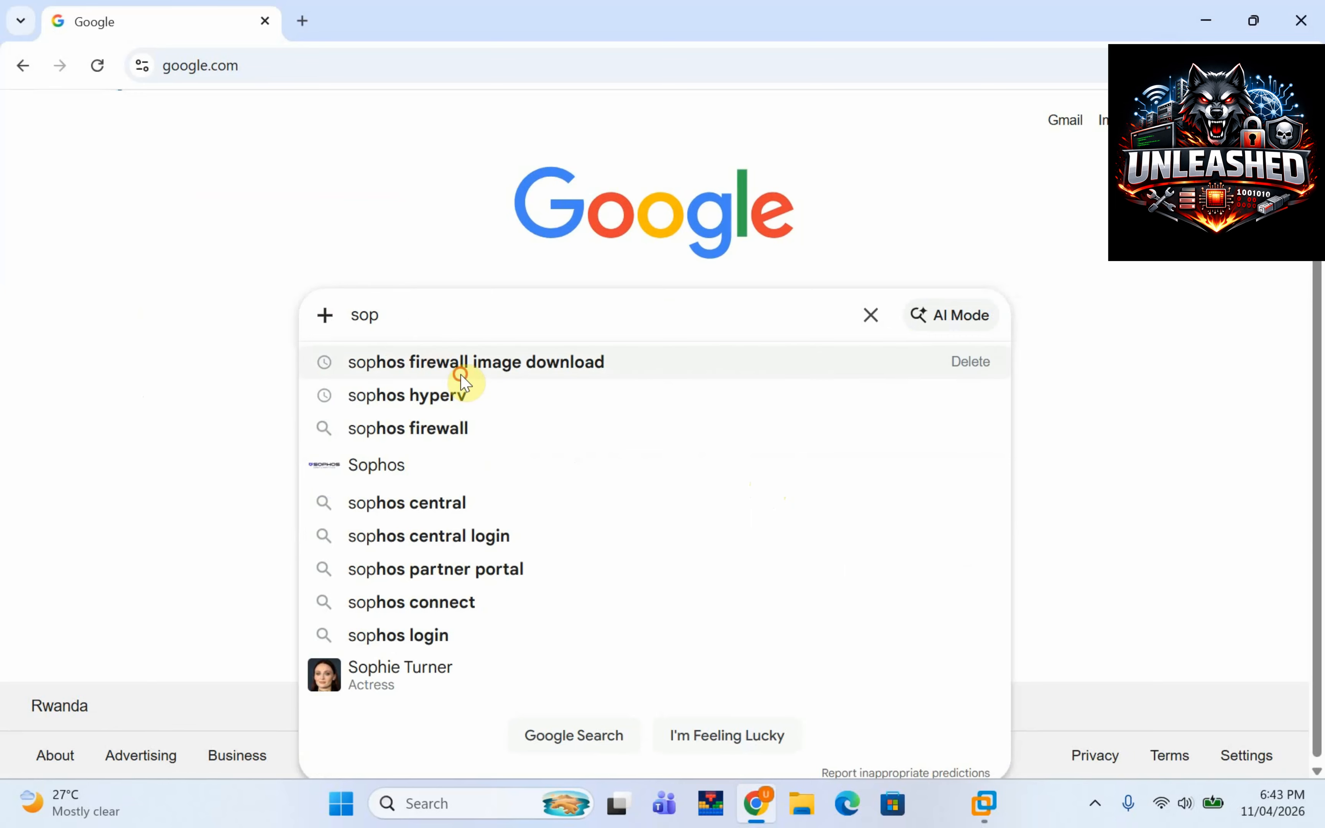
# Find the Sophos Firewall Installers page via Google and download the VMware virtual installer.
pyautogui.click(460, 374)
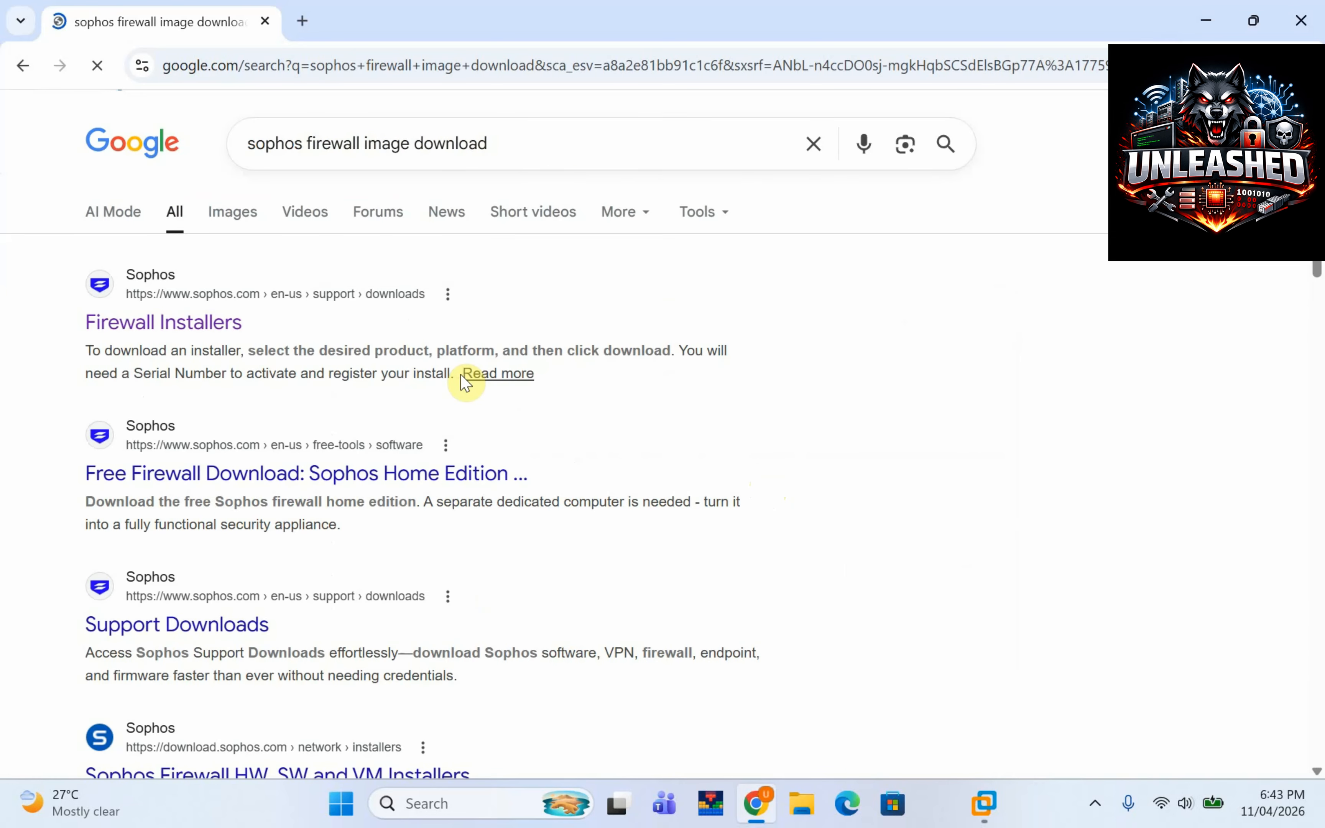
pyautogui.click(230, 324)
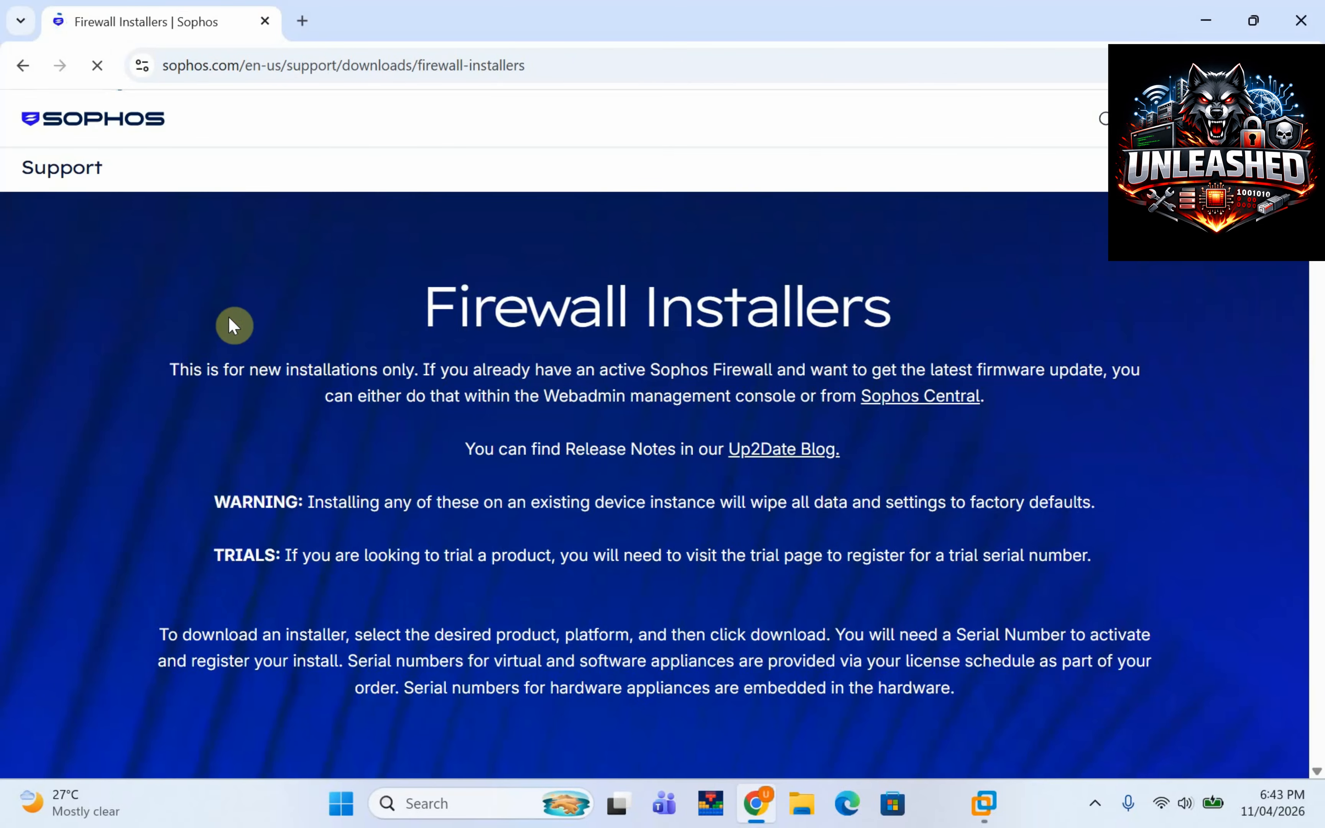
pyautogui.scroll(-5, 1314, 304)
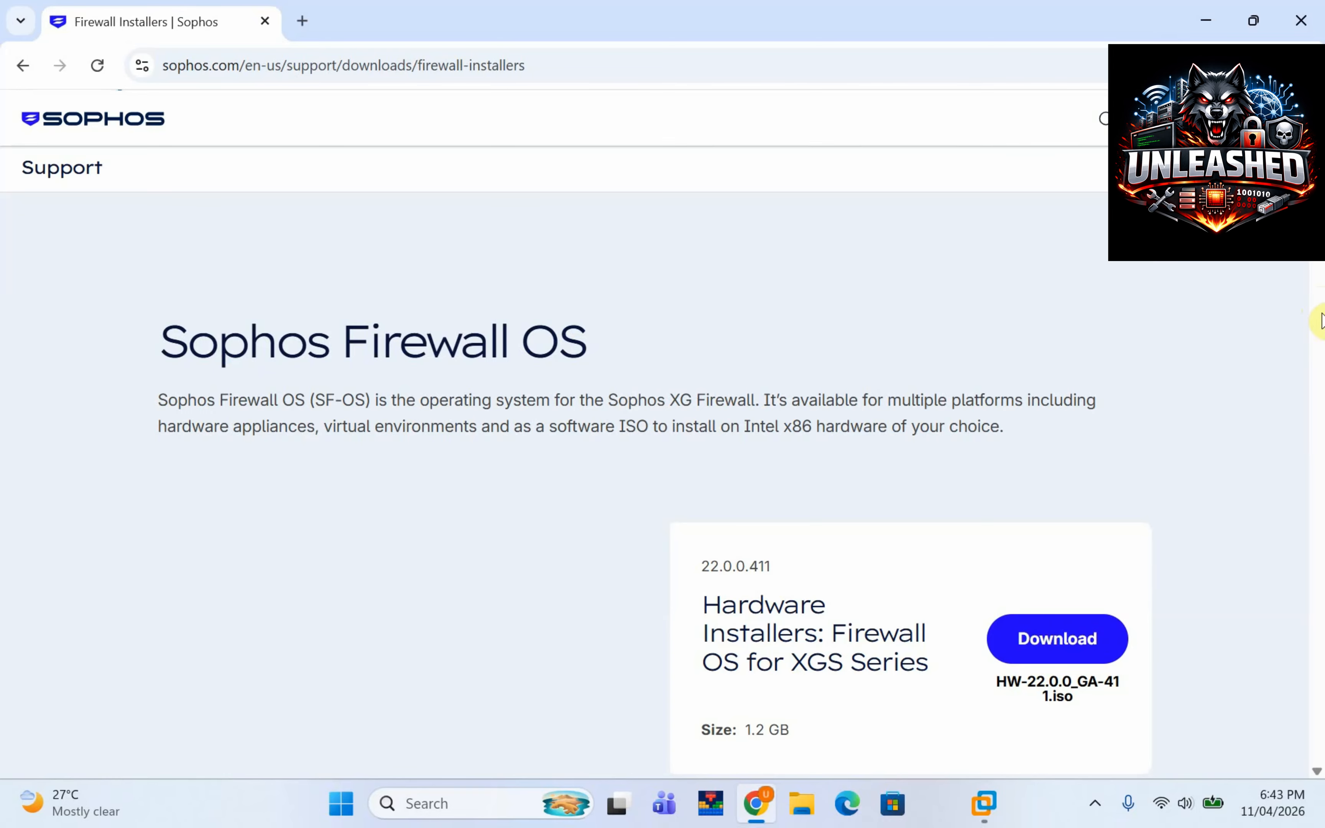
pyautogui.scroll(-5, 1317, 266)
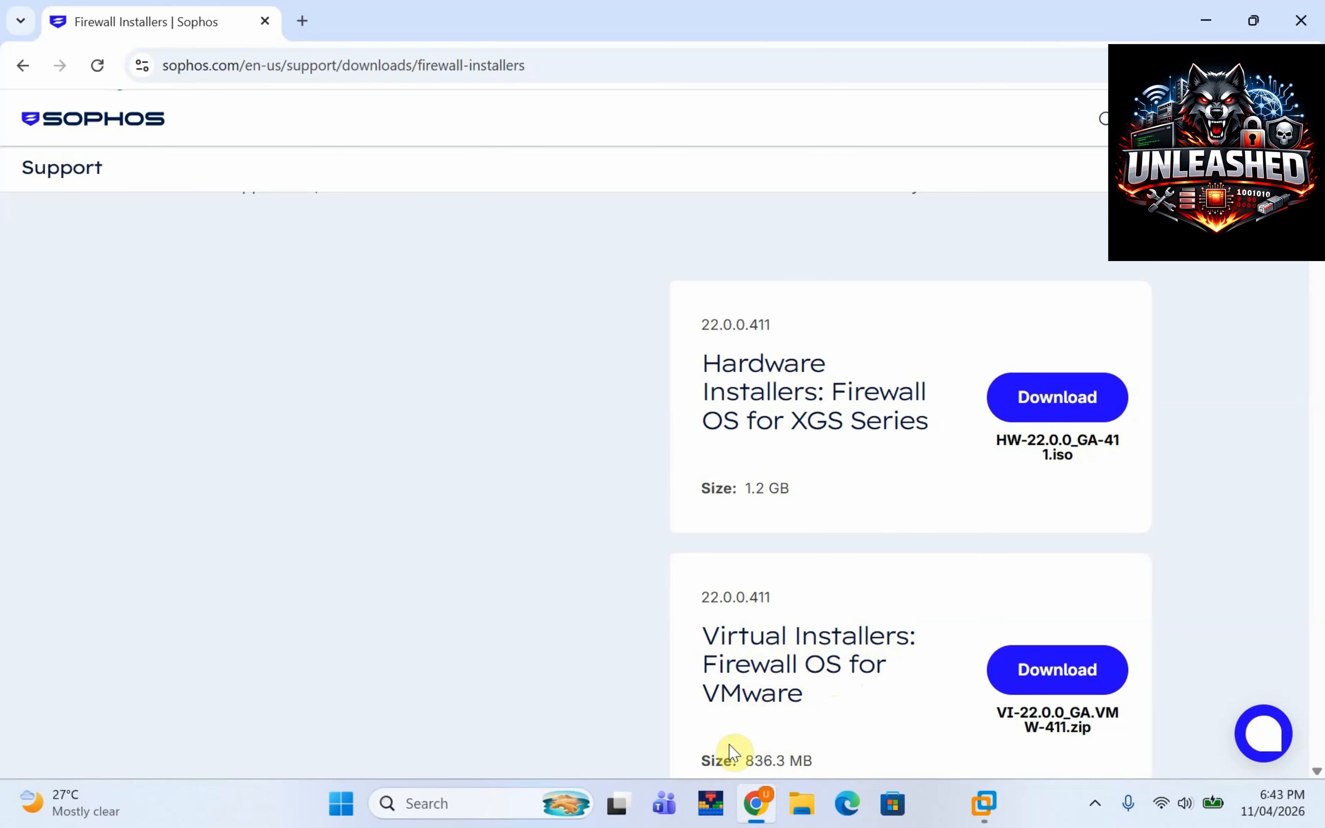
pyautogui.click(1024, 688)
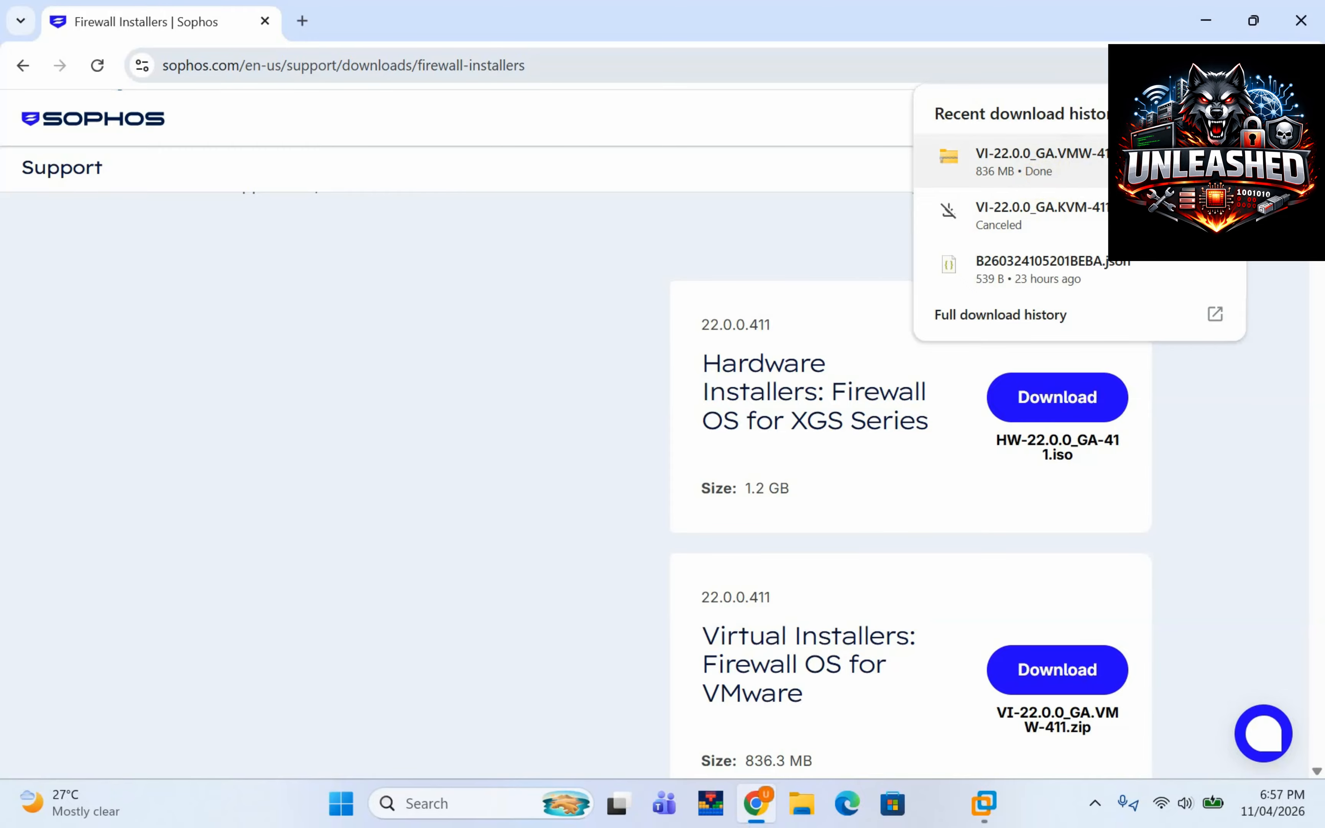
# Show the downloaded VI-22.0.0_GA.VMW-411 zip in the Downloads folder.
pyautogui.click(1186, 161)
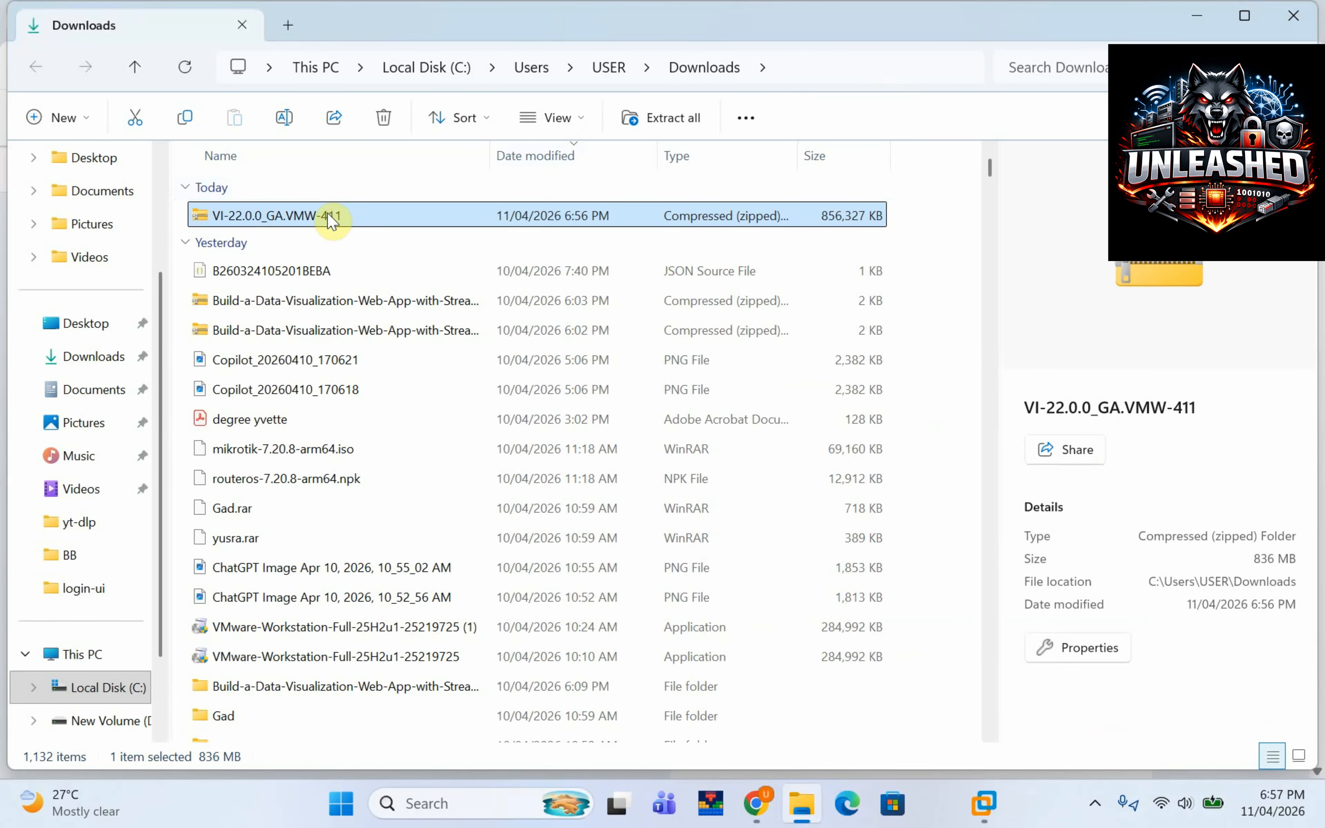
# Copy the downloaded installer zip.
pyautogui.rightClick(327, 213)
pyautogui.click(431, 54)
pyautogui.scroll(-1, 127, 733)
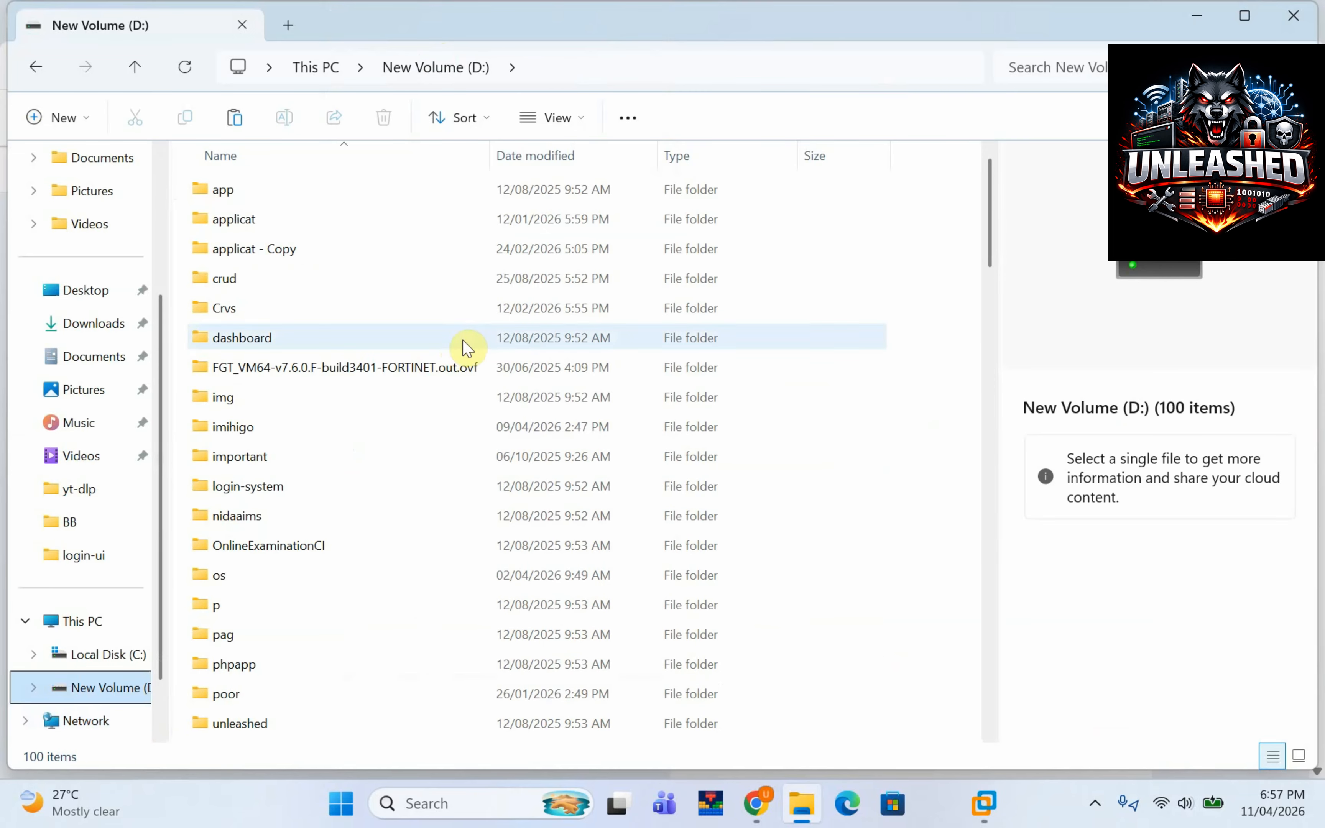
# Create a new folder named SOPHOS on New Volume (D:) and open it.
pyautogui.rightClick(920, 313)
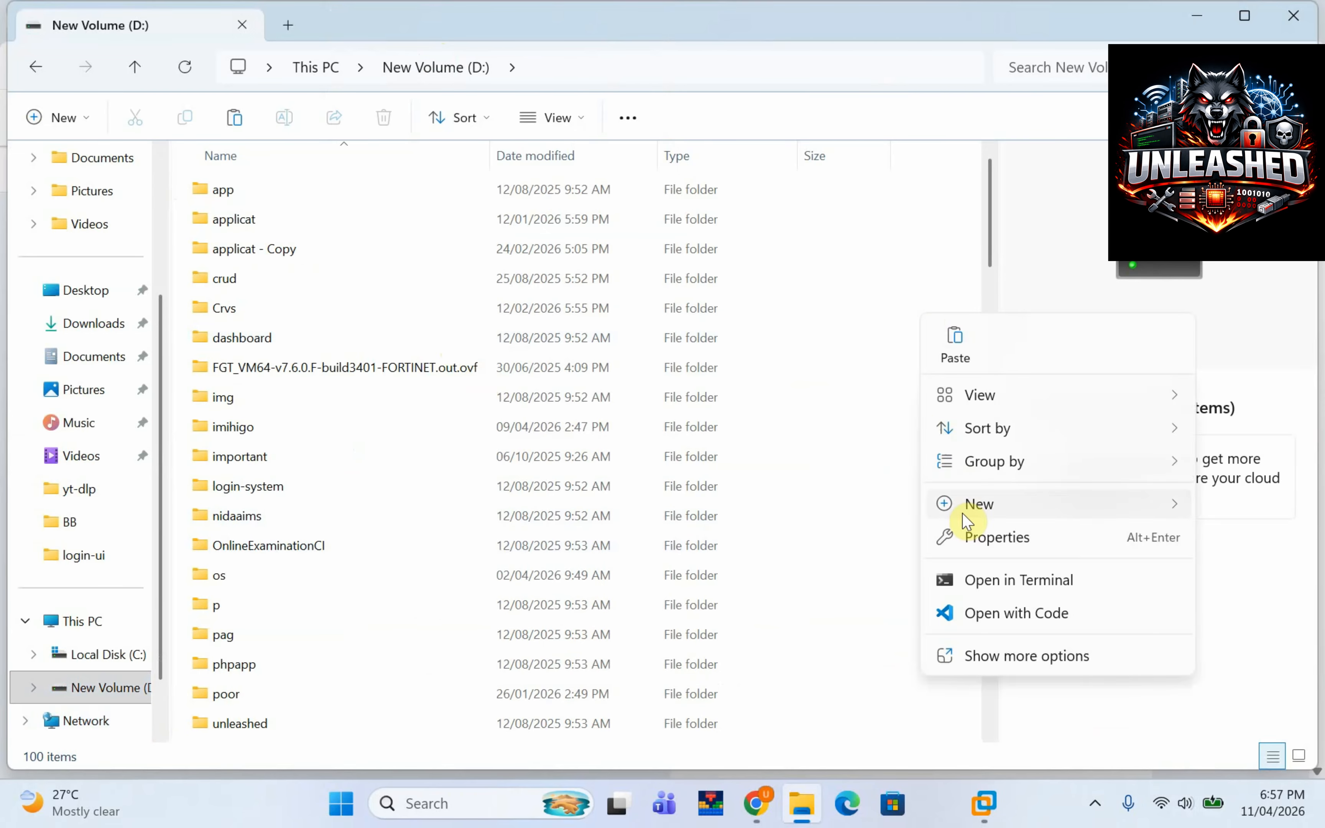
pyautogui.moveTo(964, 506)
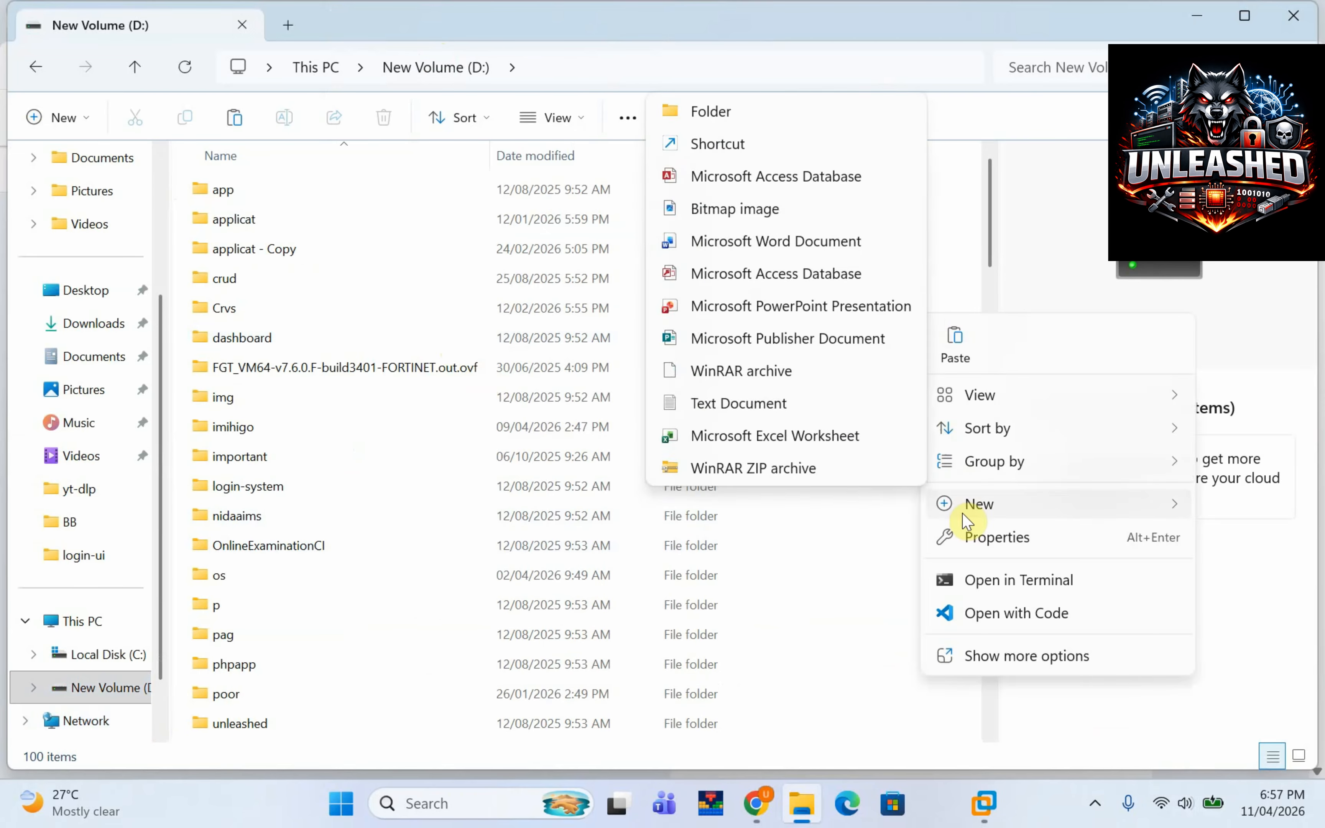
pyautogui.click(721, 111)
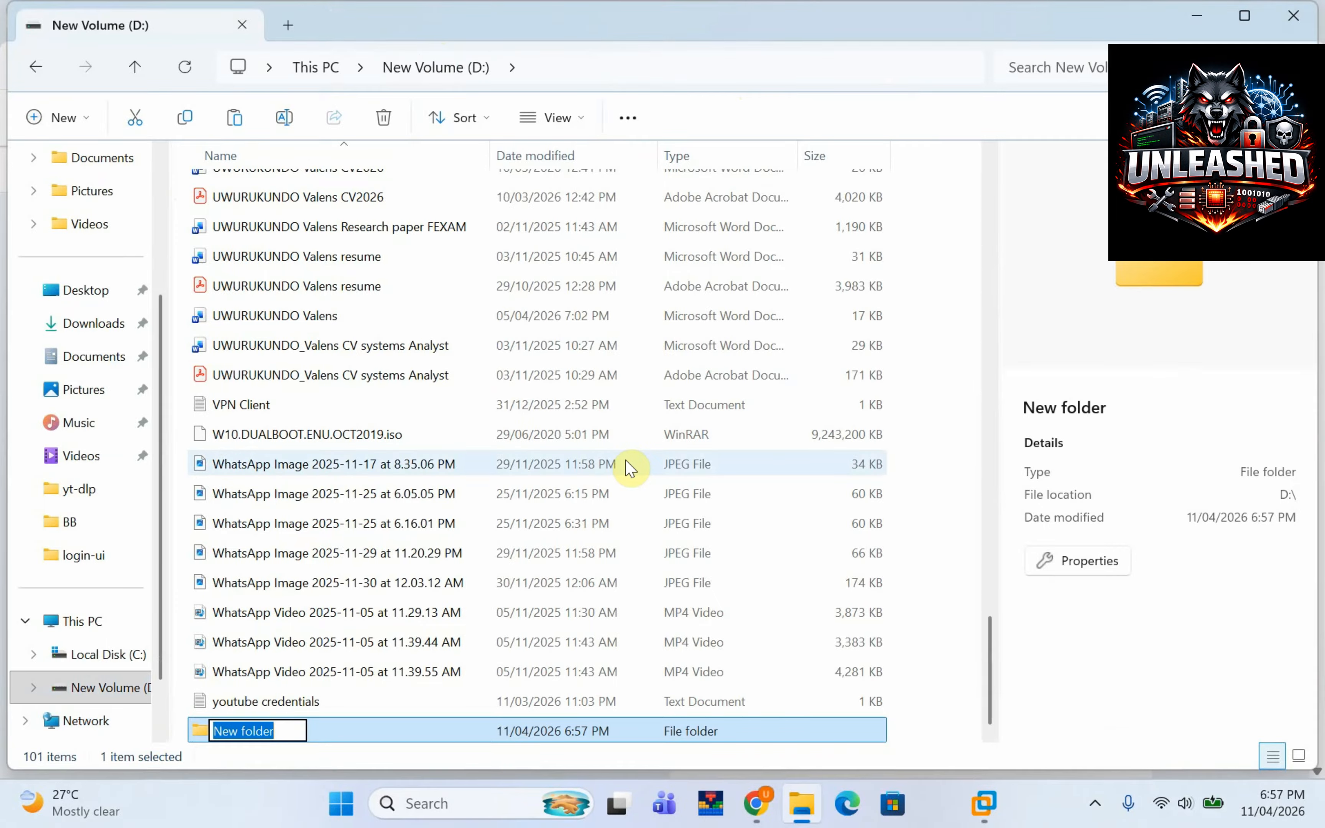
pyautogui.press('capslock')
pyautogui.write('SOP')
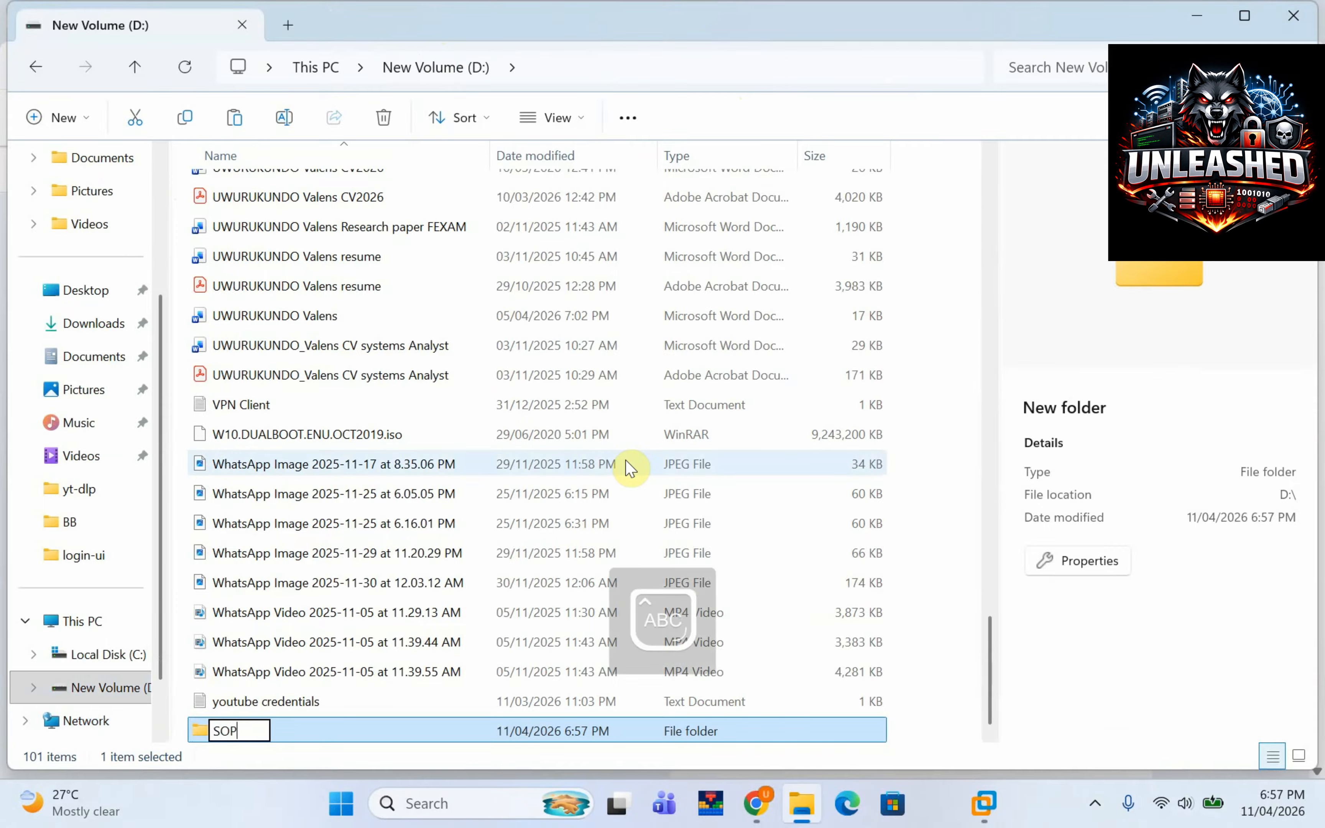
pyautogui.write('HOS')
pyautogui.press('Return')
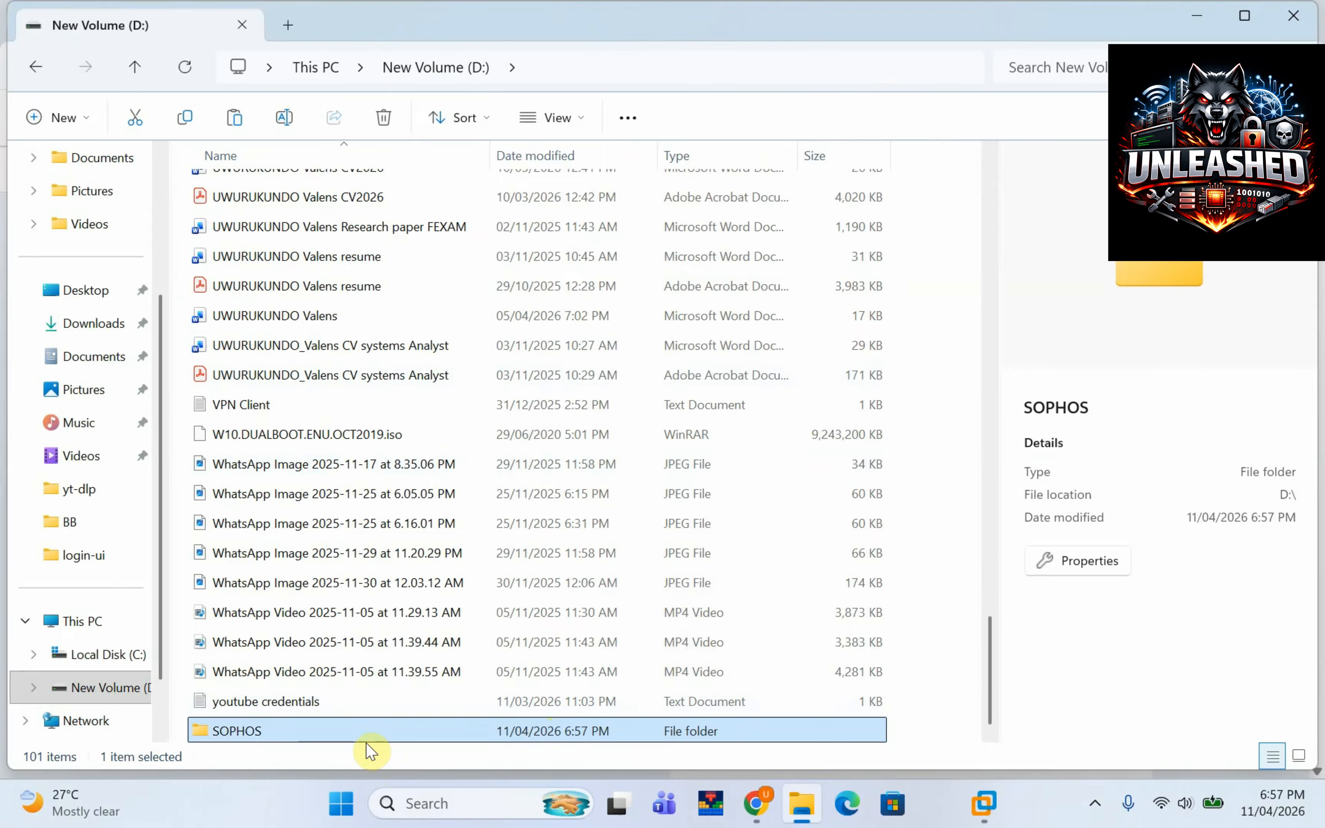
pyautogui.doubleClick(355, 728)
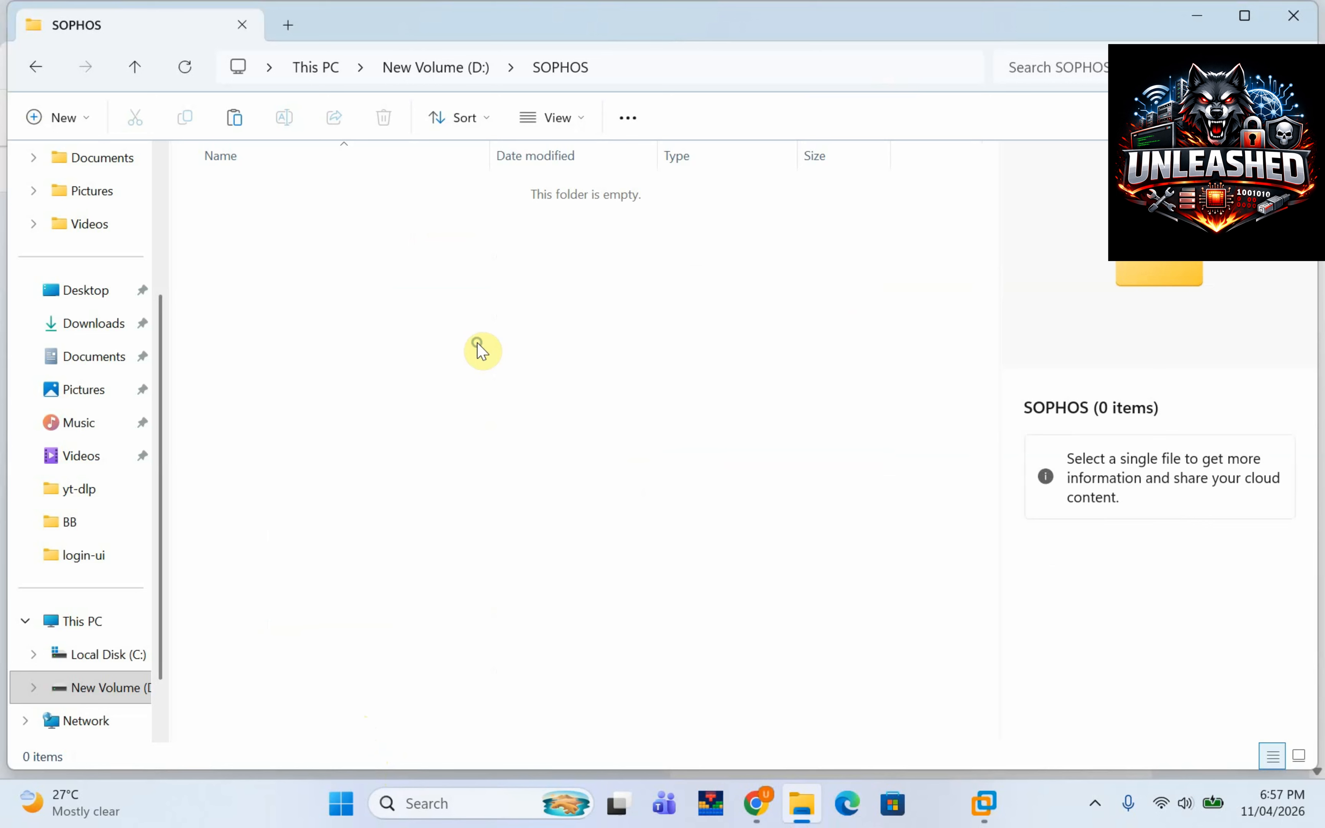
# Paste the installer zip into SOPHOS and extract all its contents there.
pyautogui.rightClick(480, 349)
pyautogui.click(511, 353)
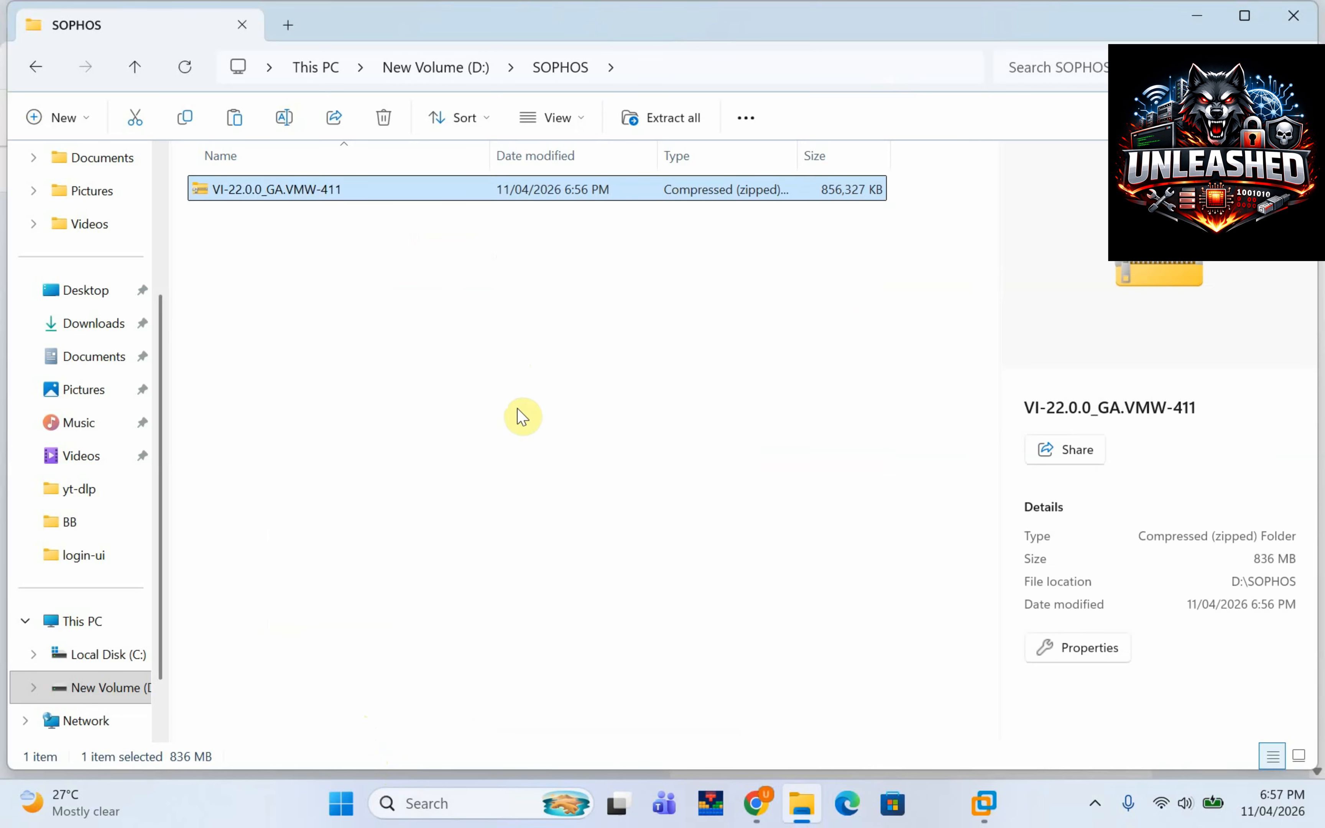
pyautogui.rightClick(317, 188)
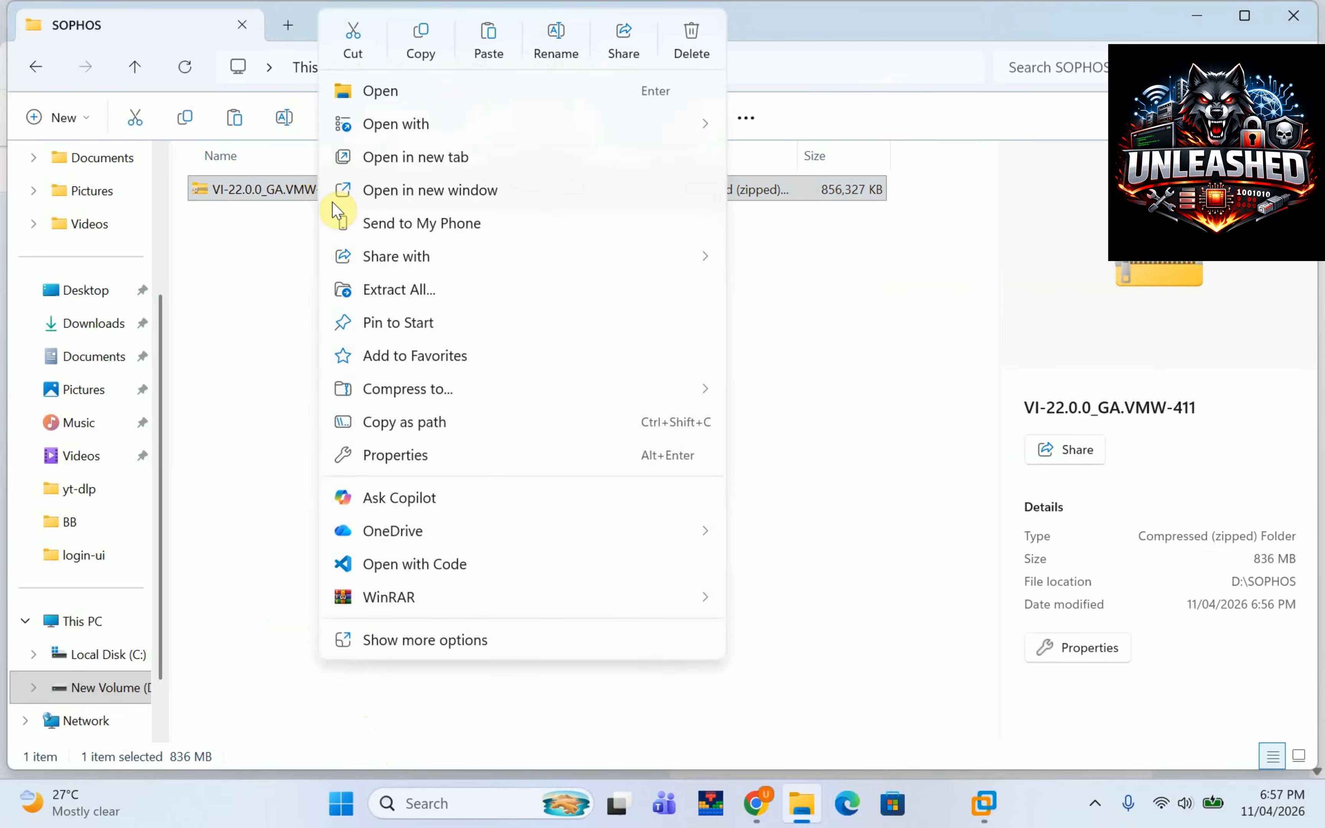
pyautogui.click(441, 289)
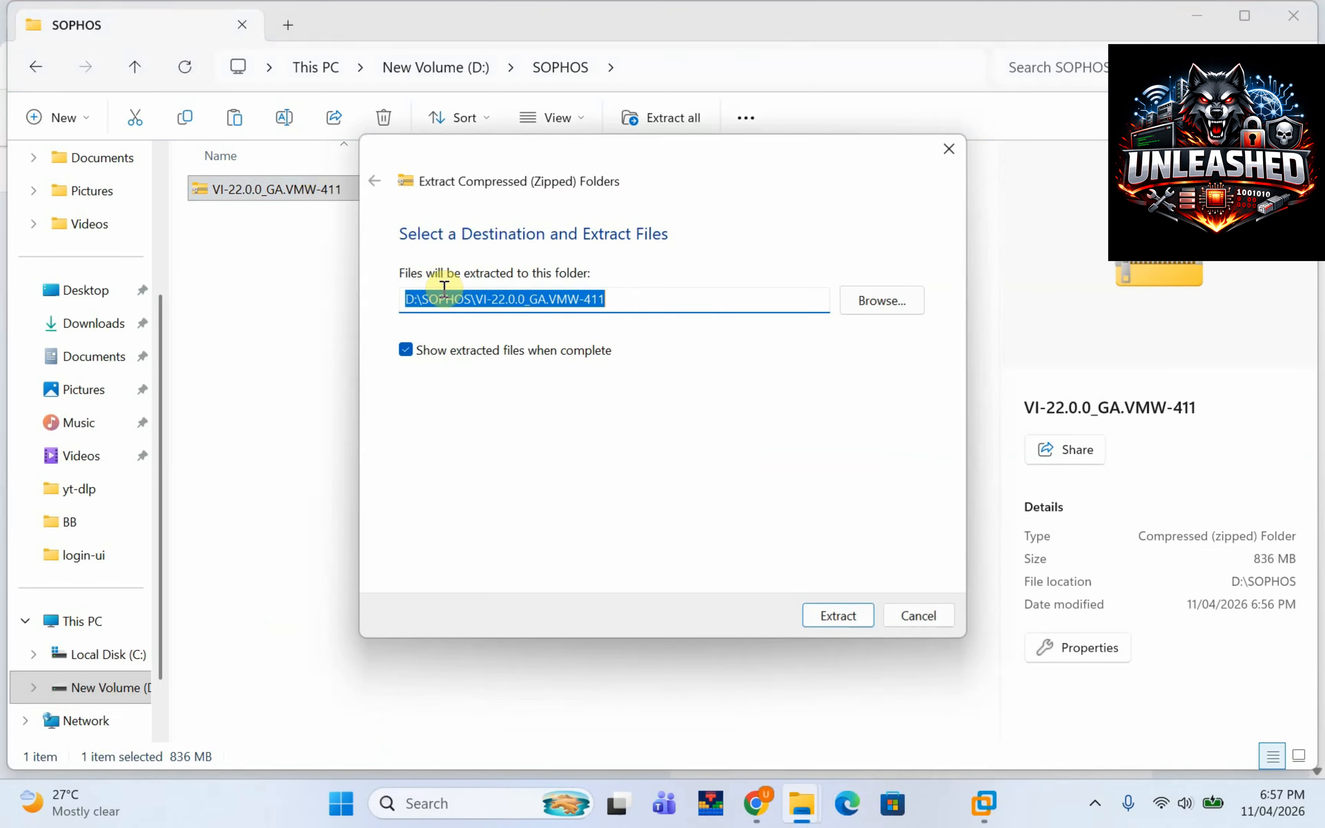
pyautogui.click(838, 615)
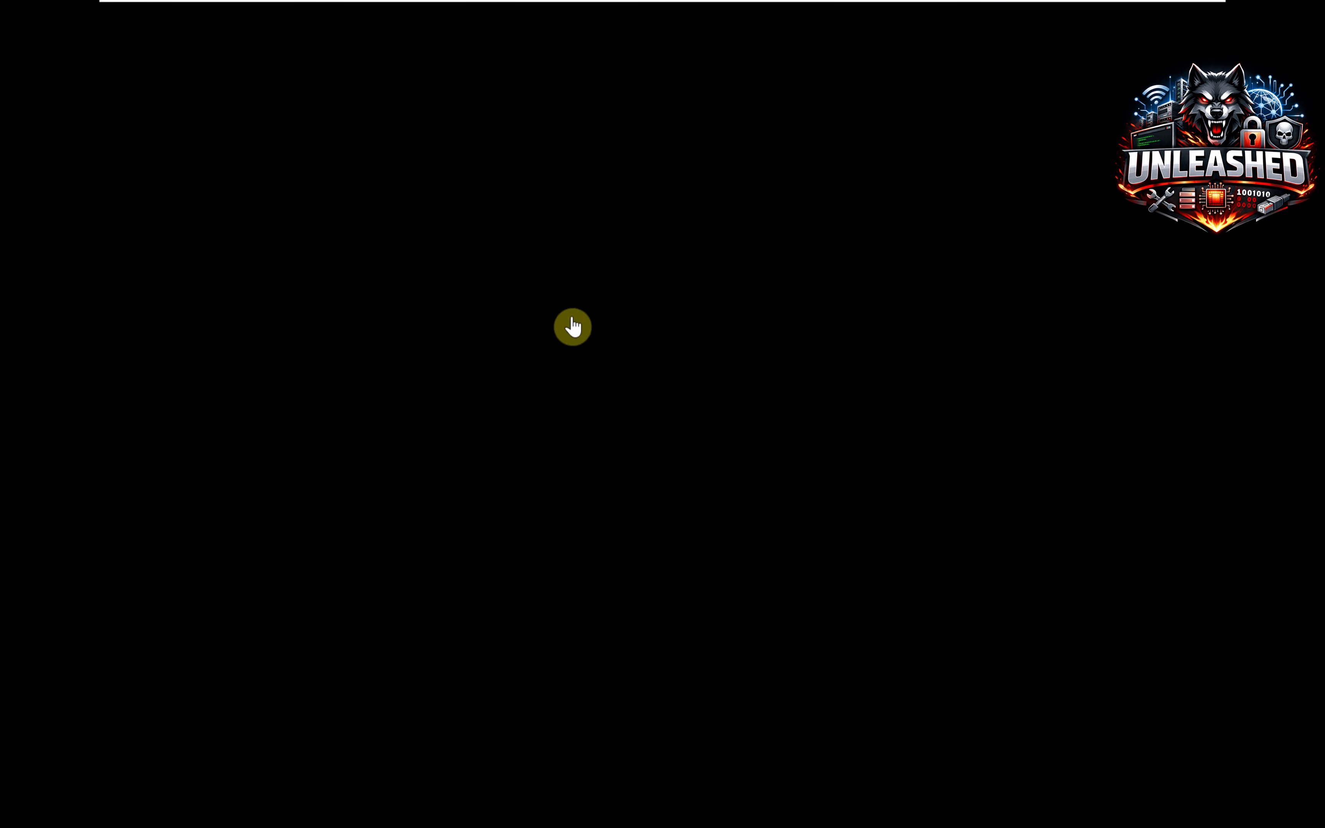
# Exit full-screen mode and select the powered-off Fortigate VM in the library.
pyautogui.moveTo(982, 6)
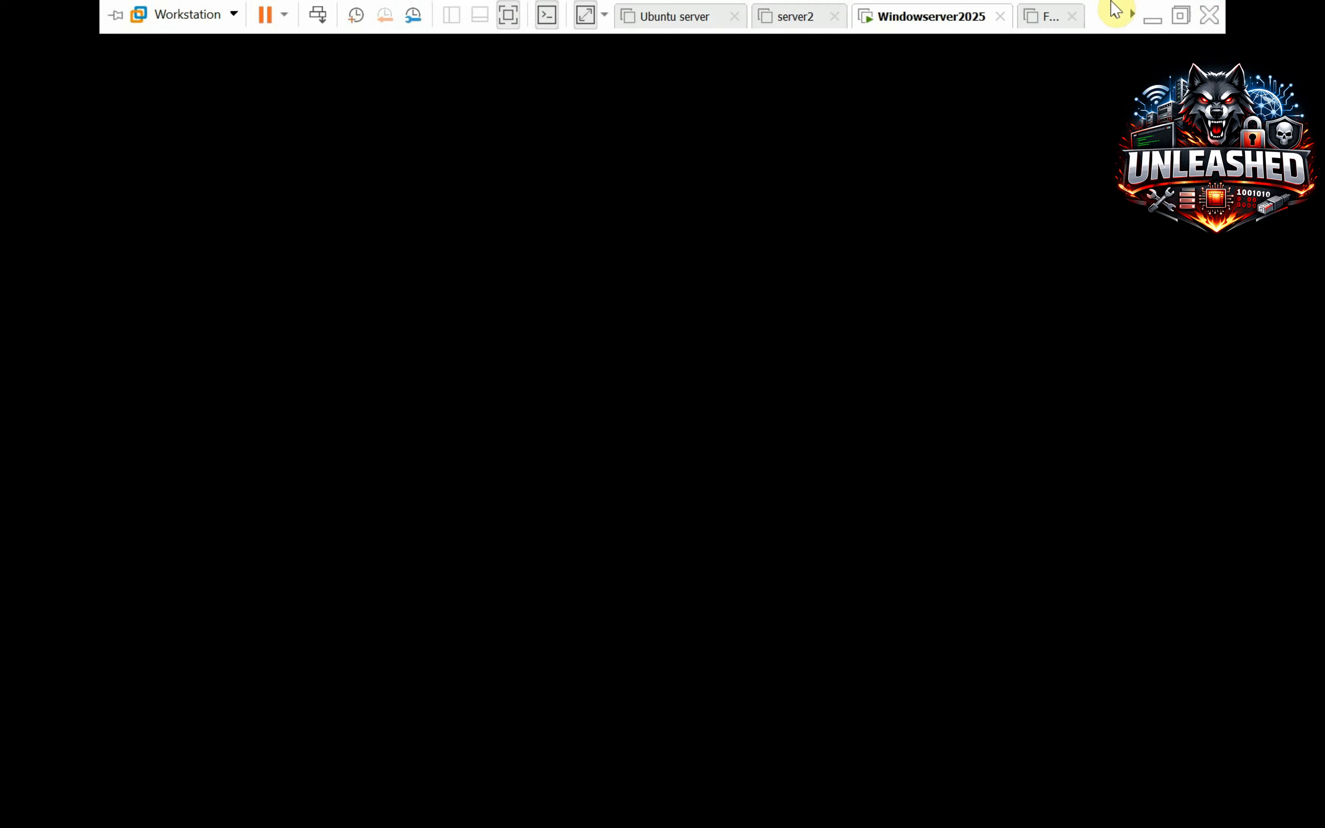
pyautogui.click(1180, 17)
pyautogui.click(120, 394)
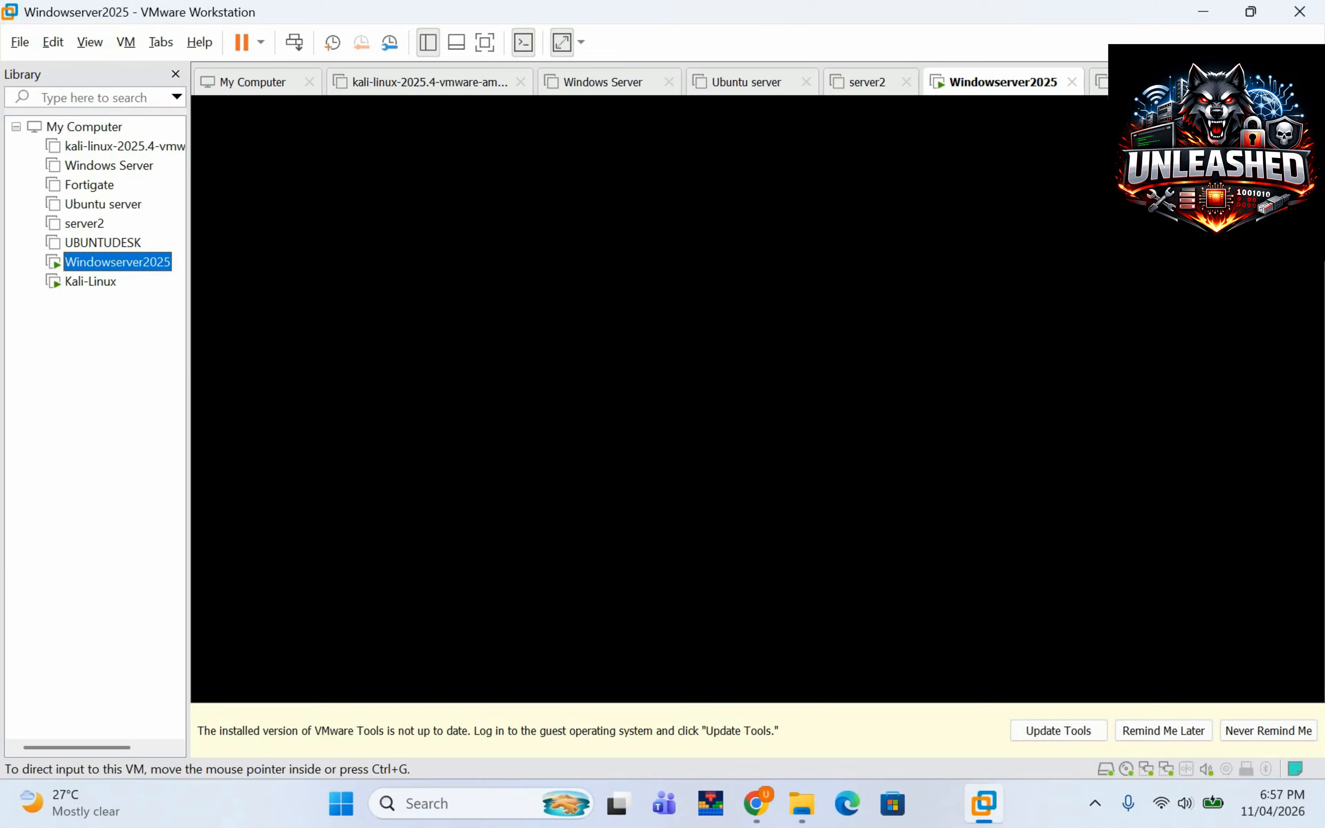
pyautogui.click(1133, 82)
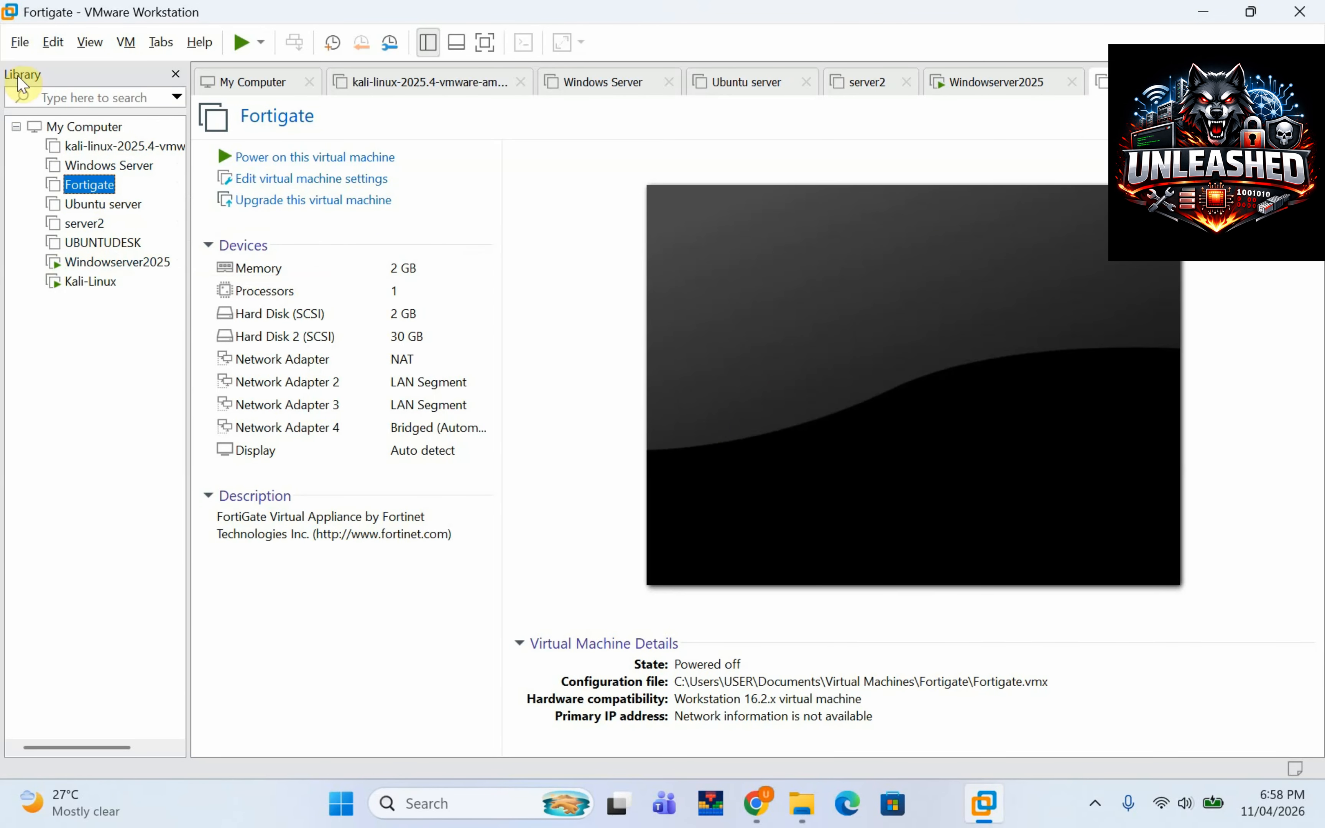
# Open sf_virtual_vm8 from D:\SOPHOS\VI-22.0.0_GA.VMW-411 as an existing virtual machine.
pyautogui.click(17, 43)
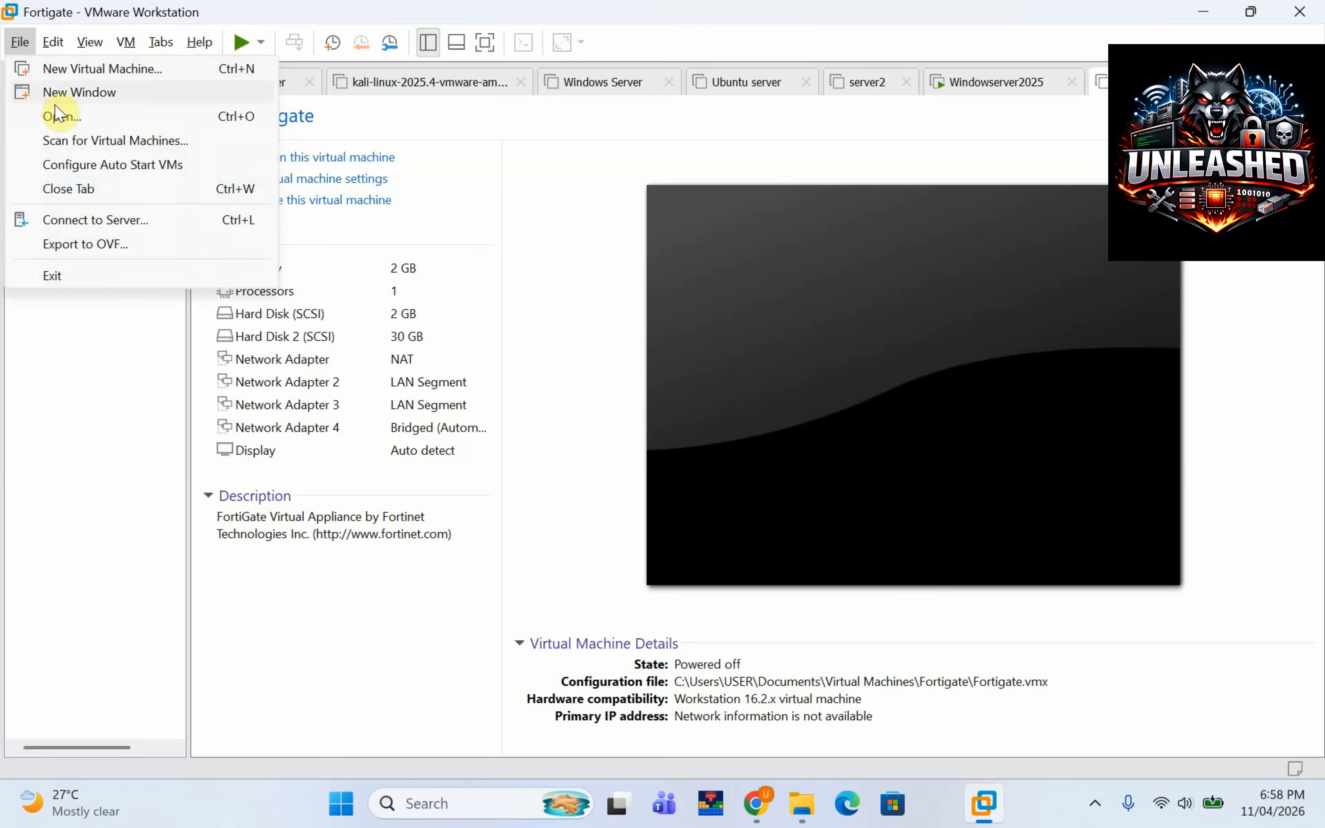
pyautogui.click(59, 116)
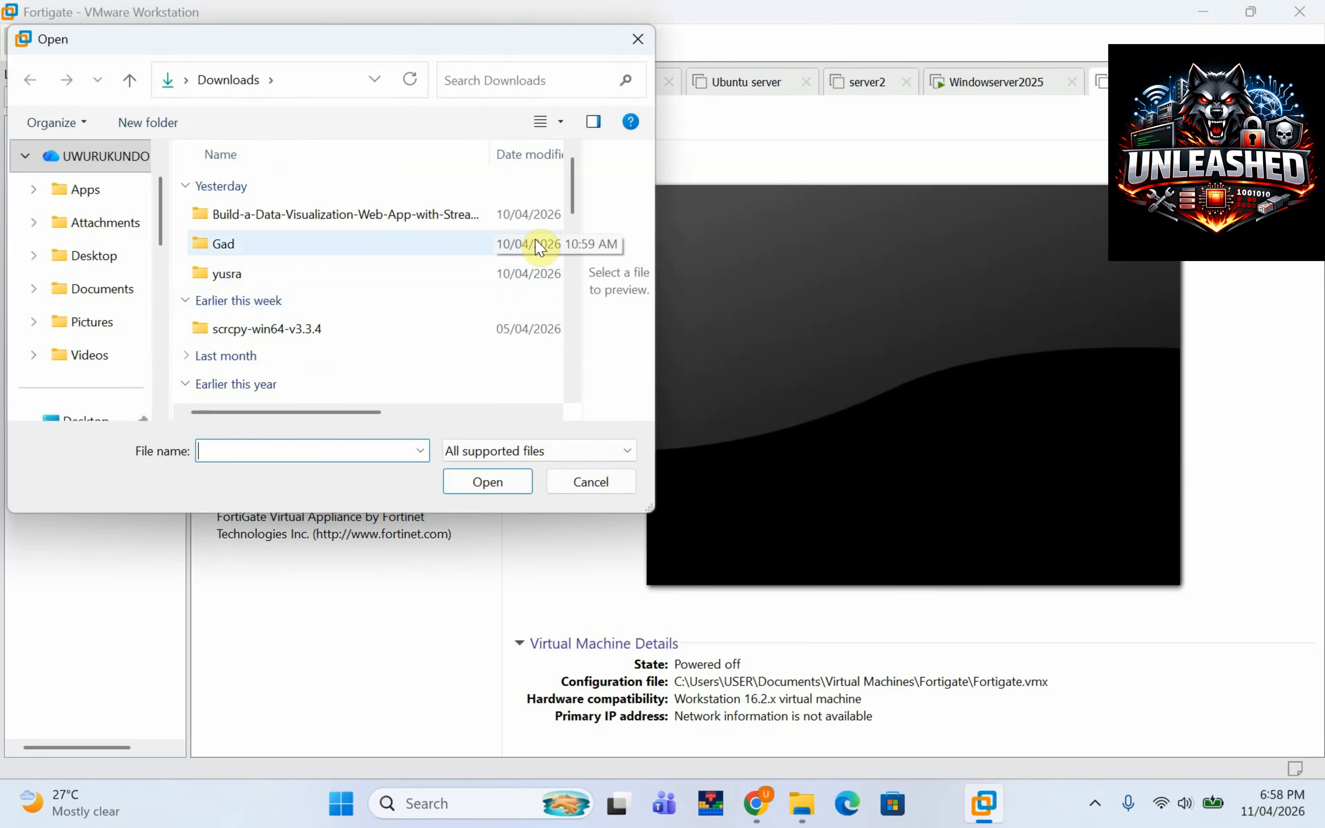
pyautogui.scroll(-6, 161, 403)
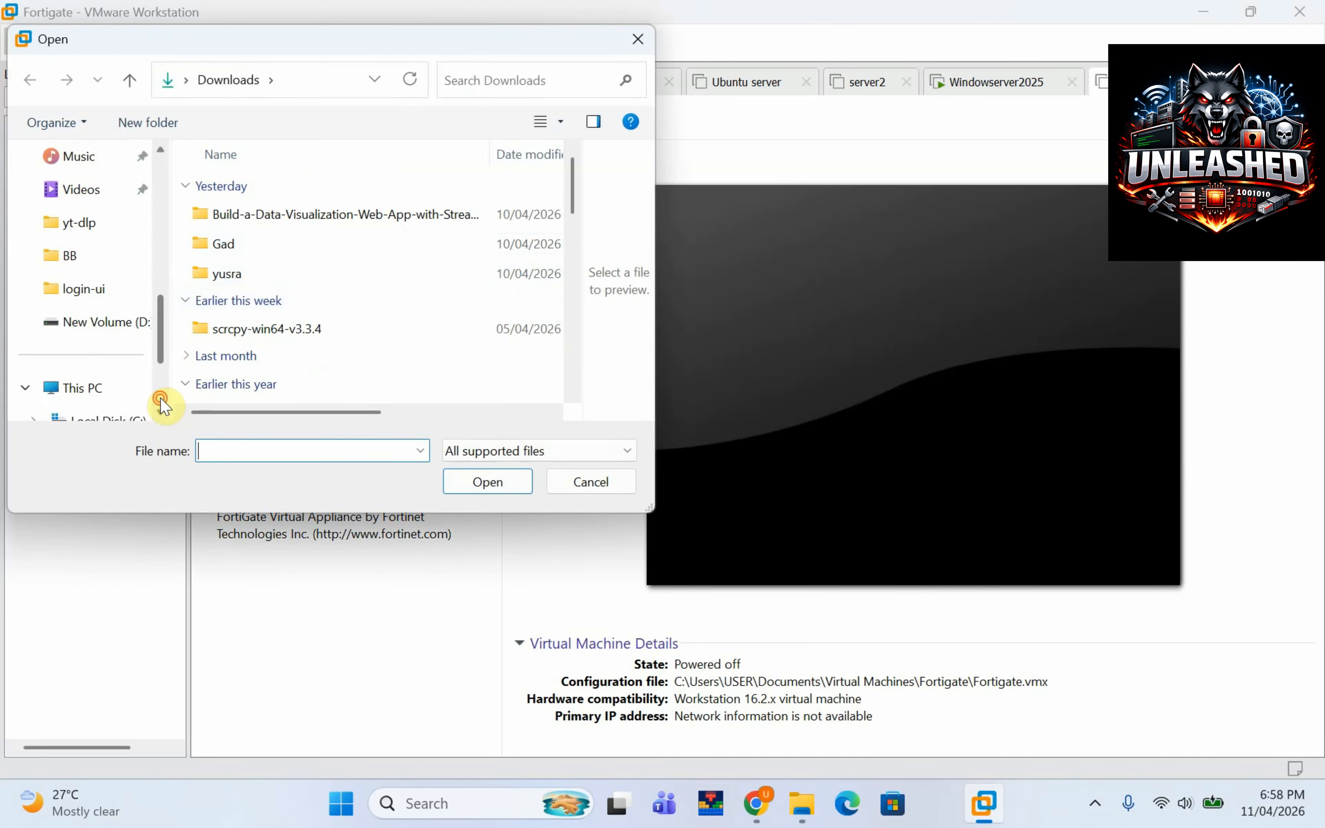
pyautogui.click(126, 328)
pyautogui.click(289, 316)
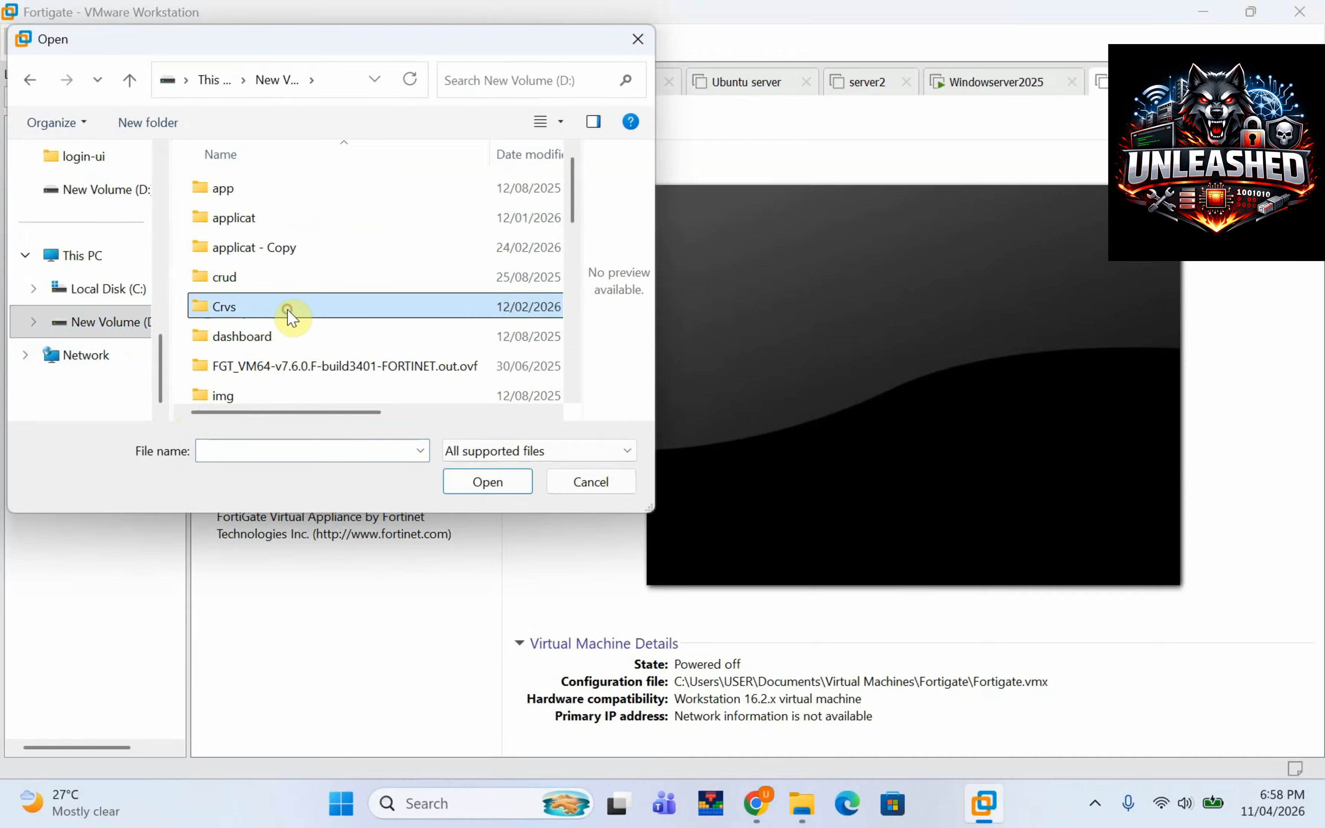
pyautogui.press('s')
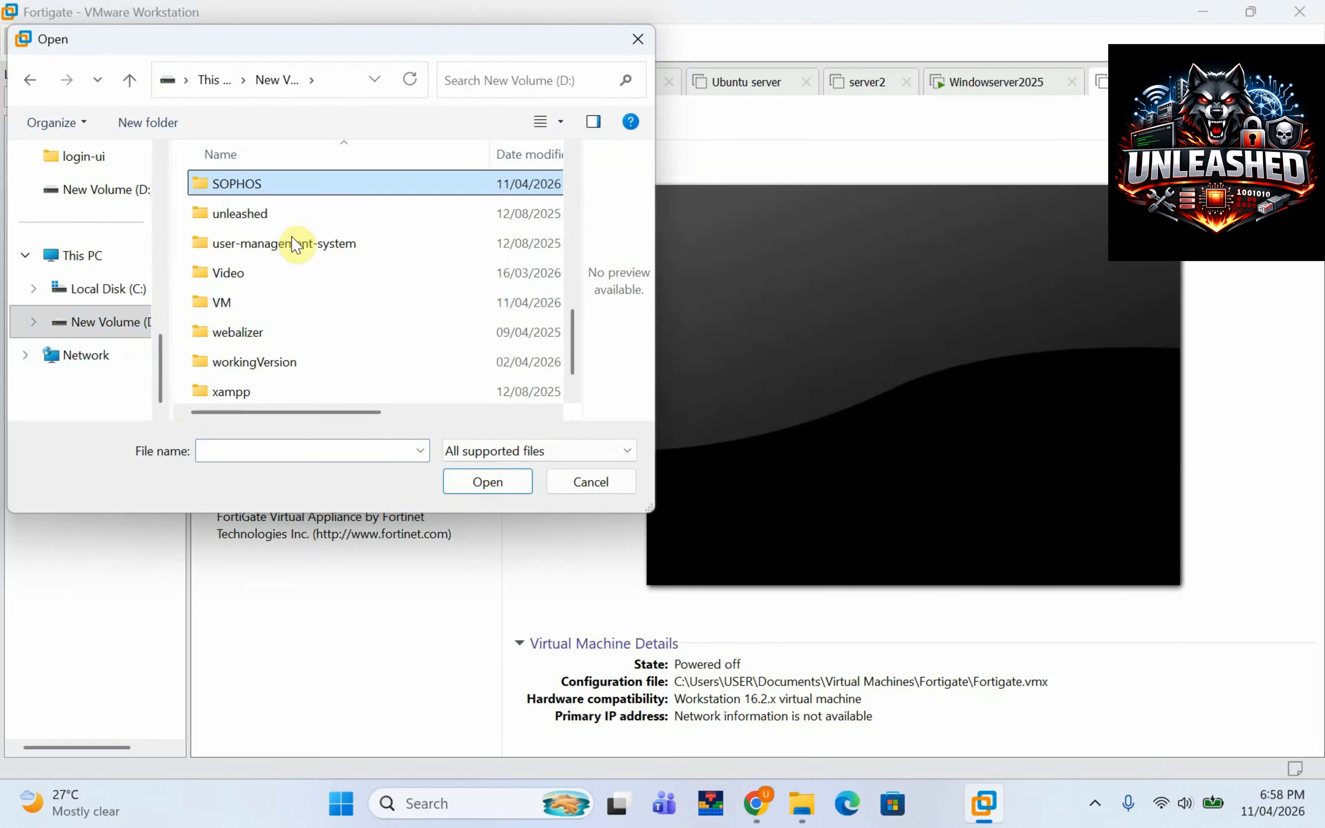
pyautogui.doubleClick(286, 191)
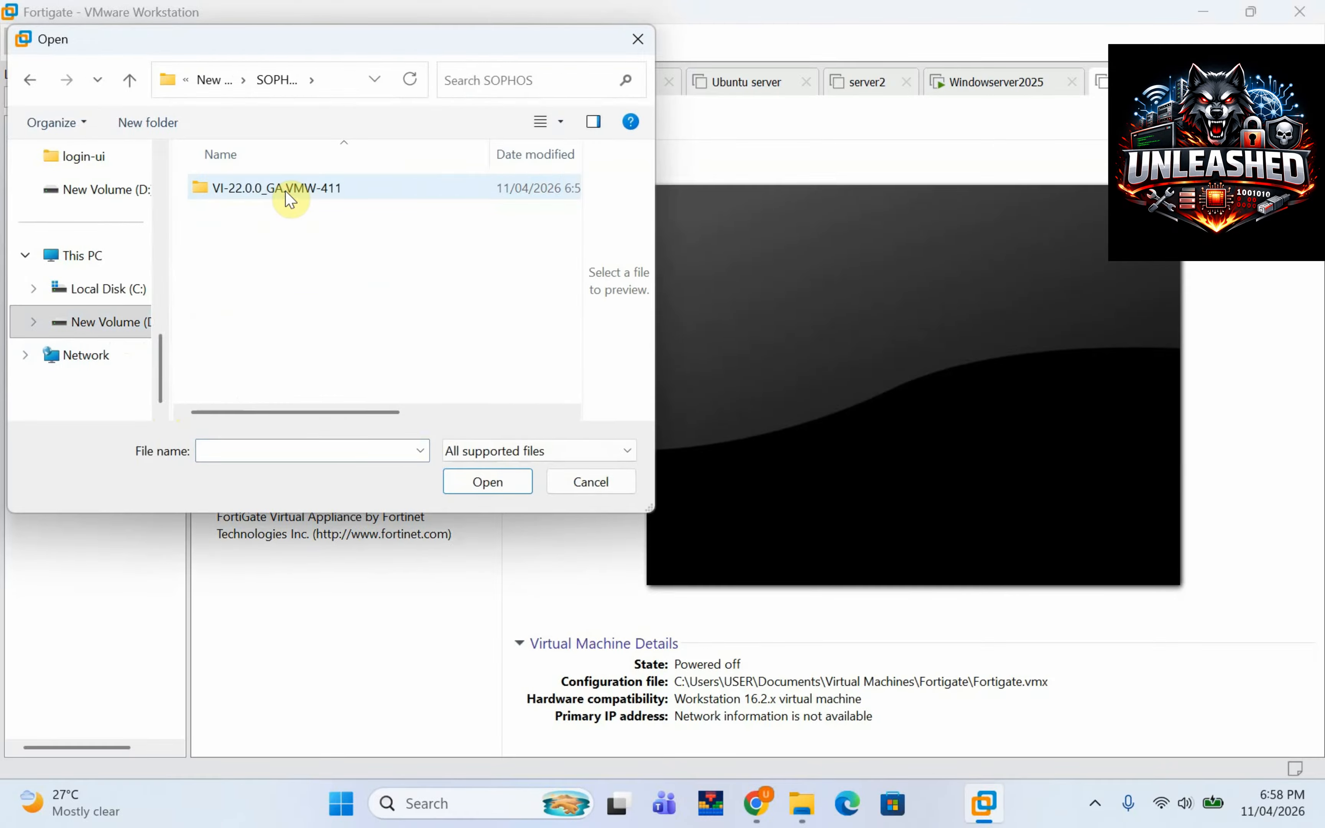
pyautogui.doubleClick(286, 190)
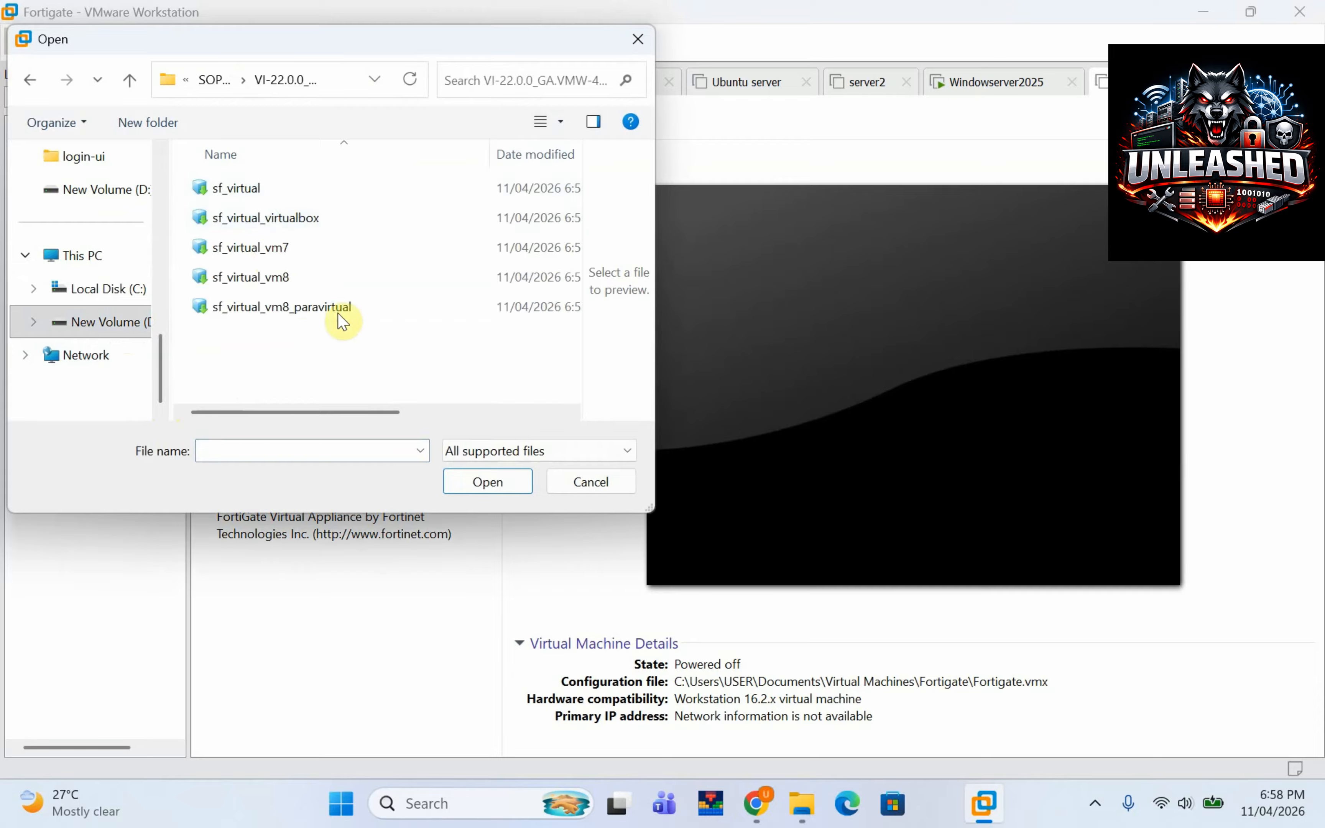
pyautogui.click(275, 280)
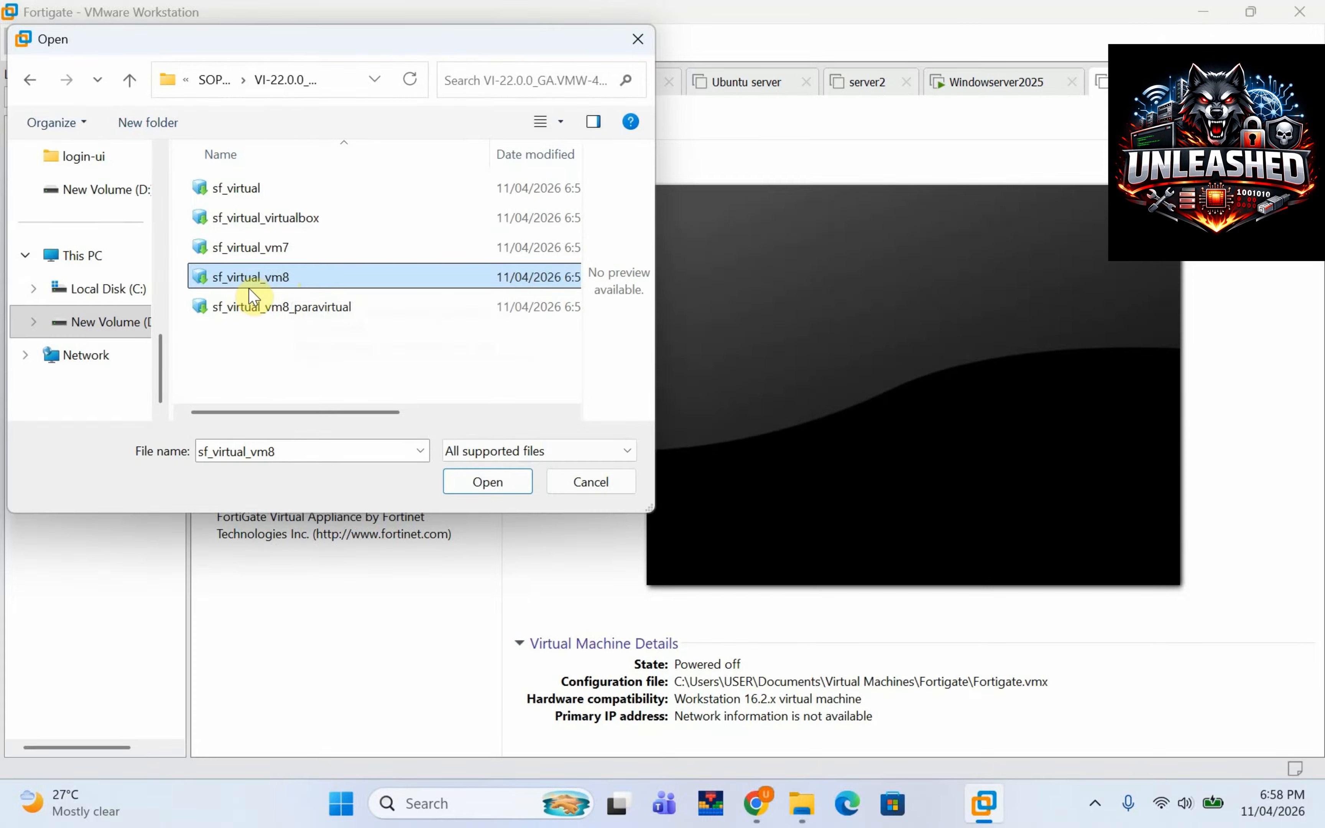
pyautogui.click(273, 282)
pyautogui.click(496, 481)
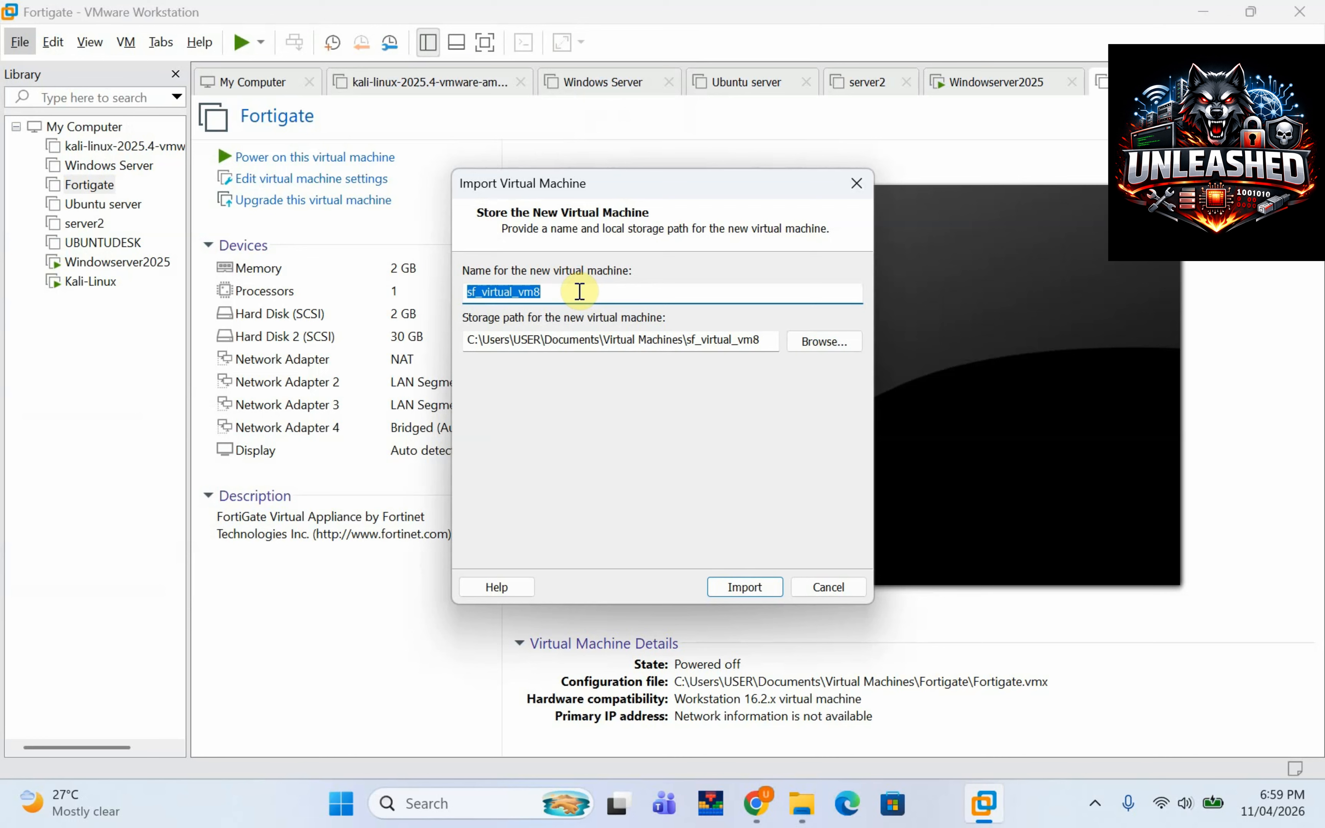
# Name the new virtual machine 'Sophos' and import it.
pyautogui.write('So')
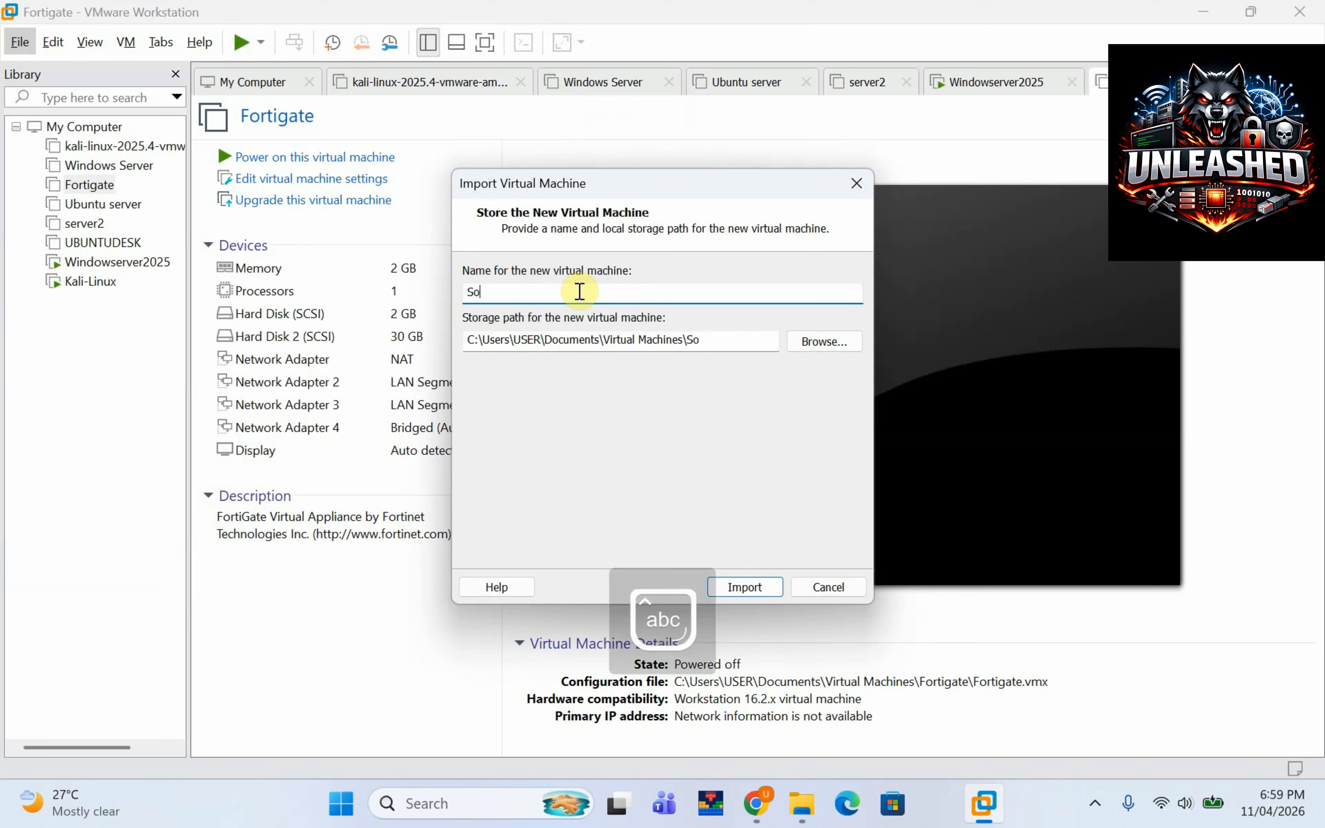
pyautogui.write('phos')
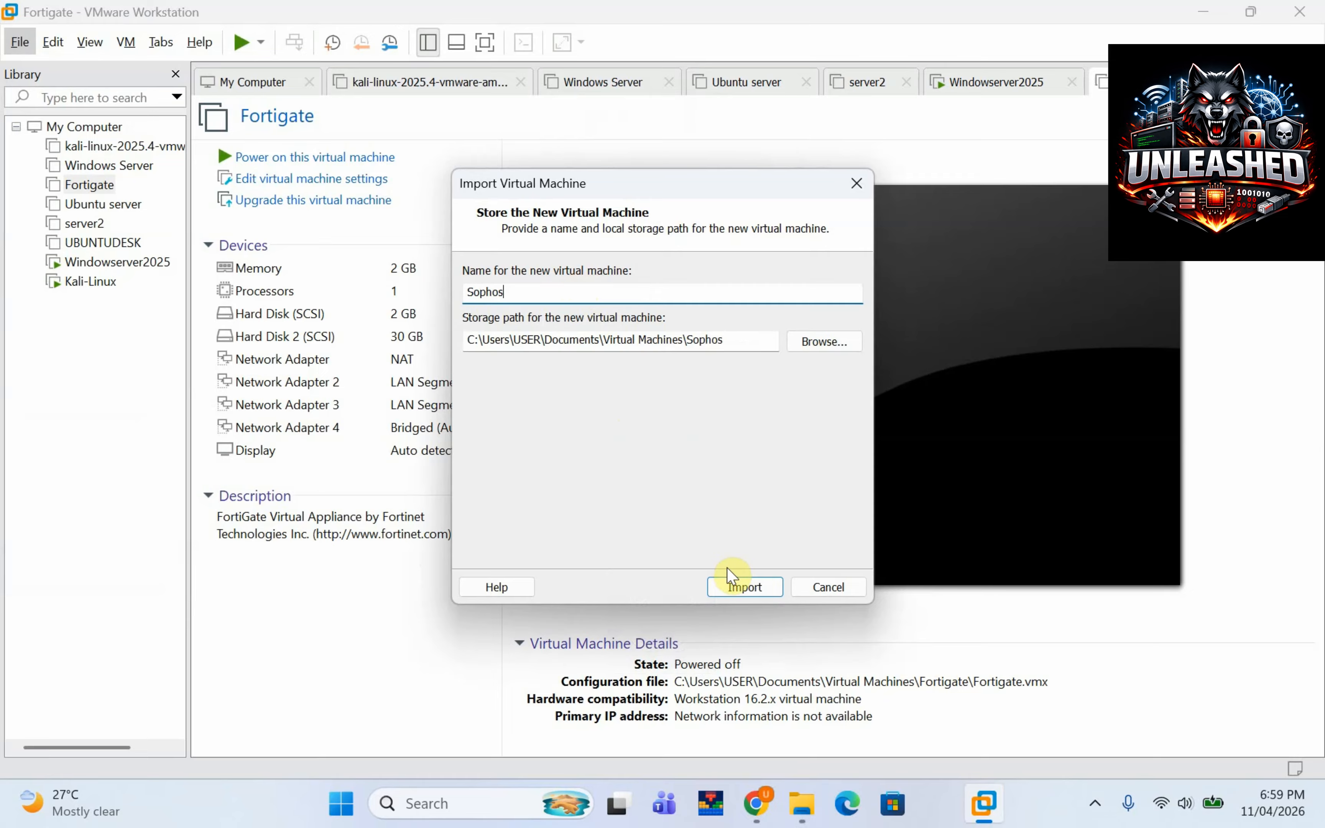
pyautogui.click(746, 588)
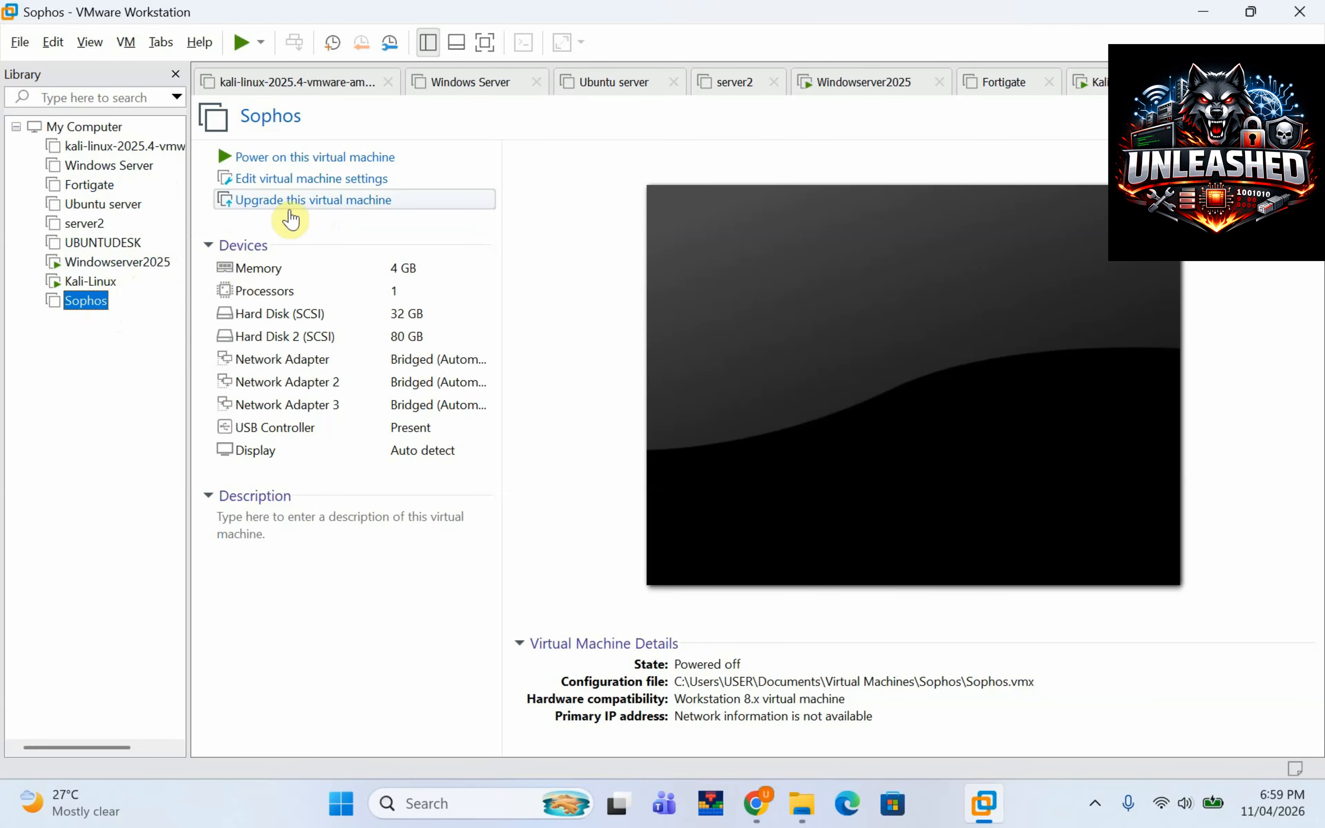
# Connect the Sophos VM's first network adapter to the custom VMnet1 host-only network.
pyautogui.click(299, 186)
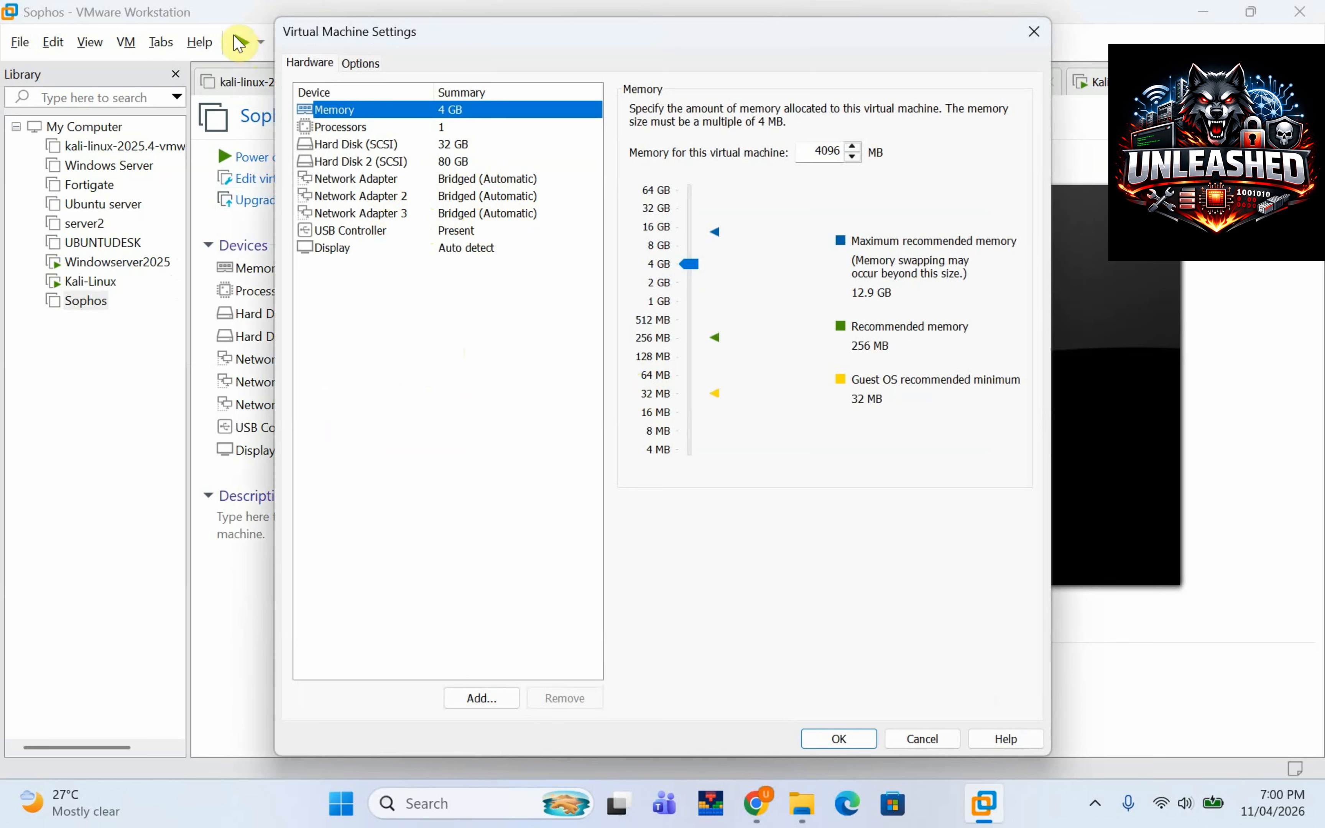
pyautogui.click(384, 184)
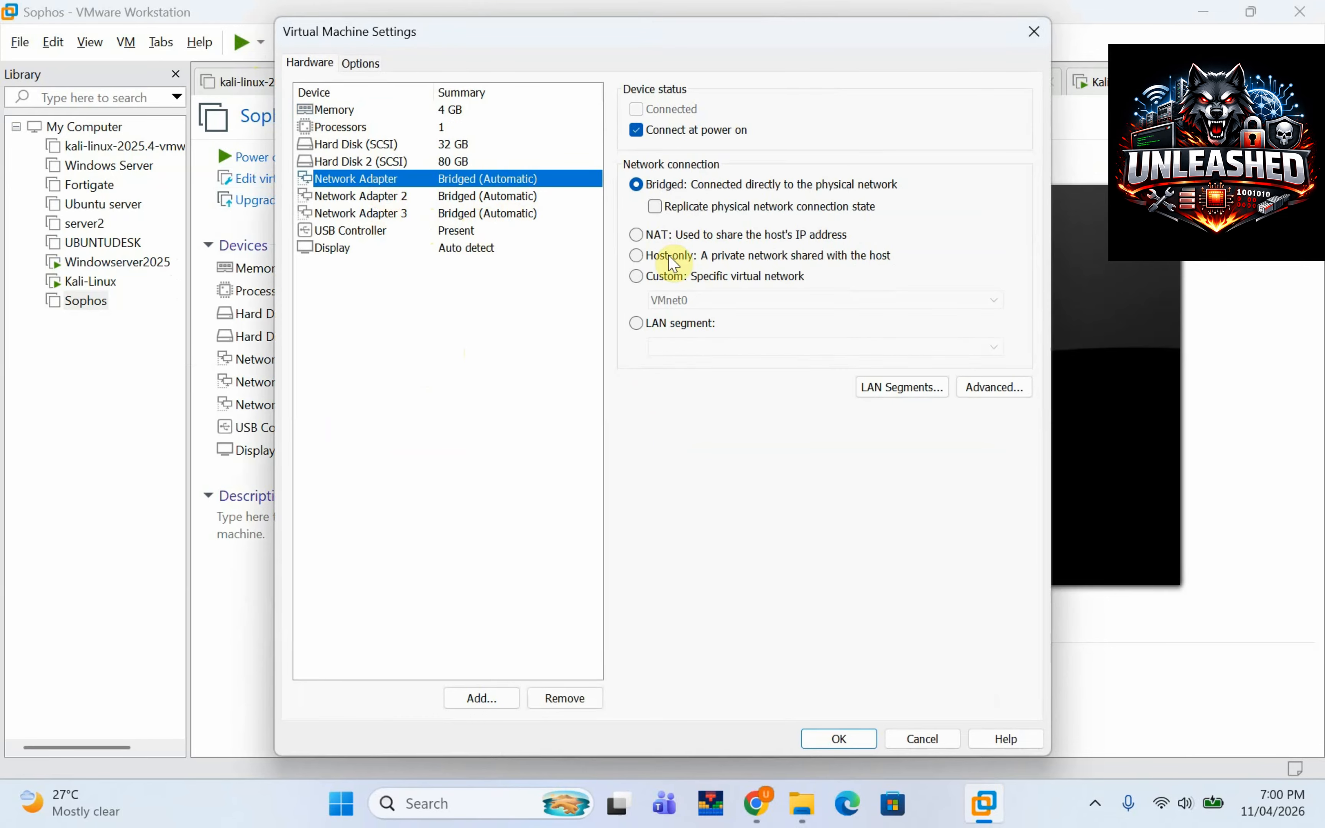
pyautogui.click(634, 279)
pyautogui.click(717, 303)
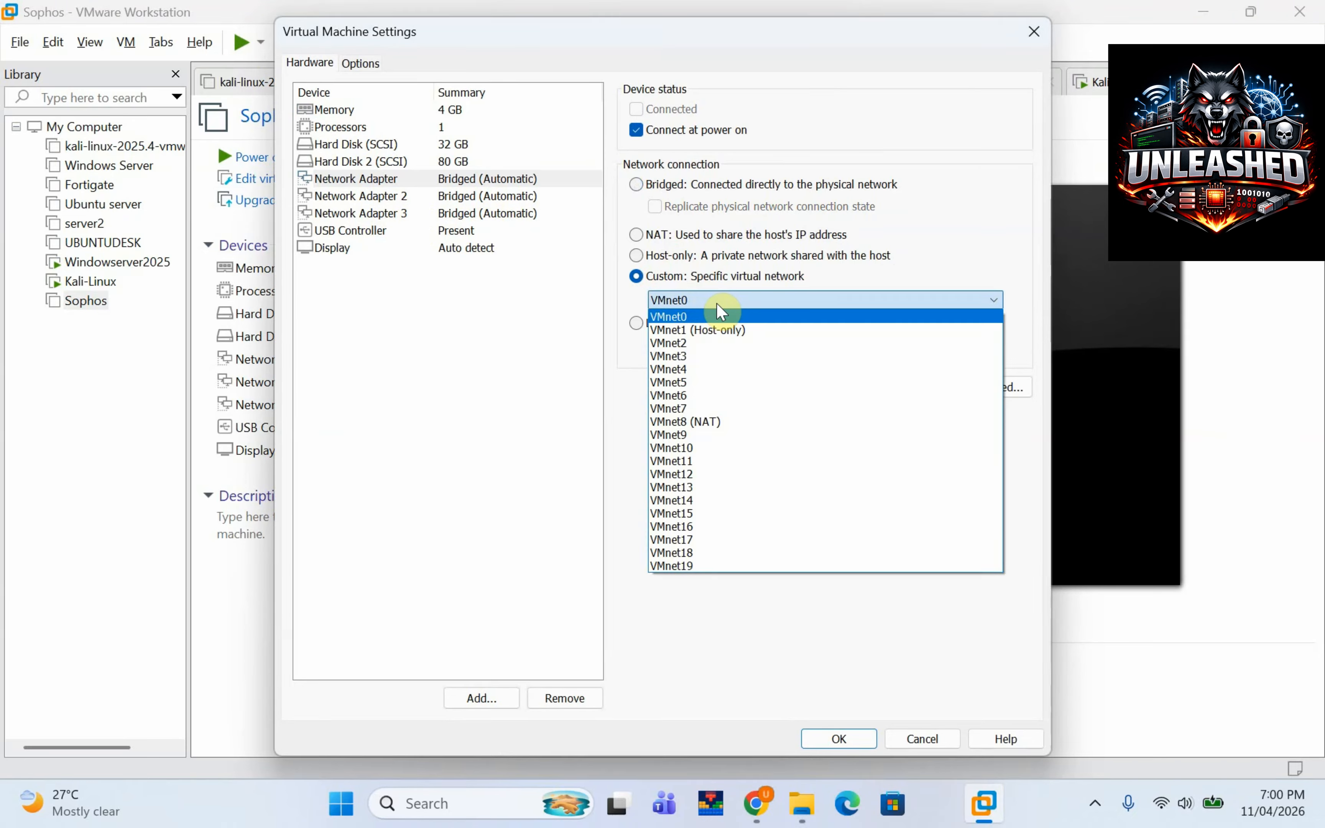
pyautogui.click(709, 329)
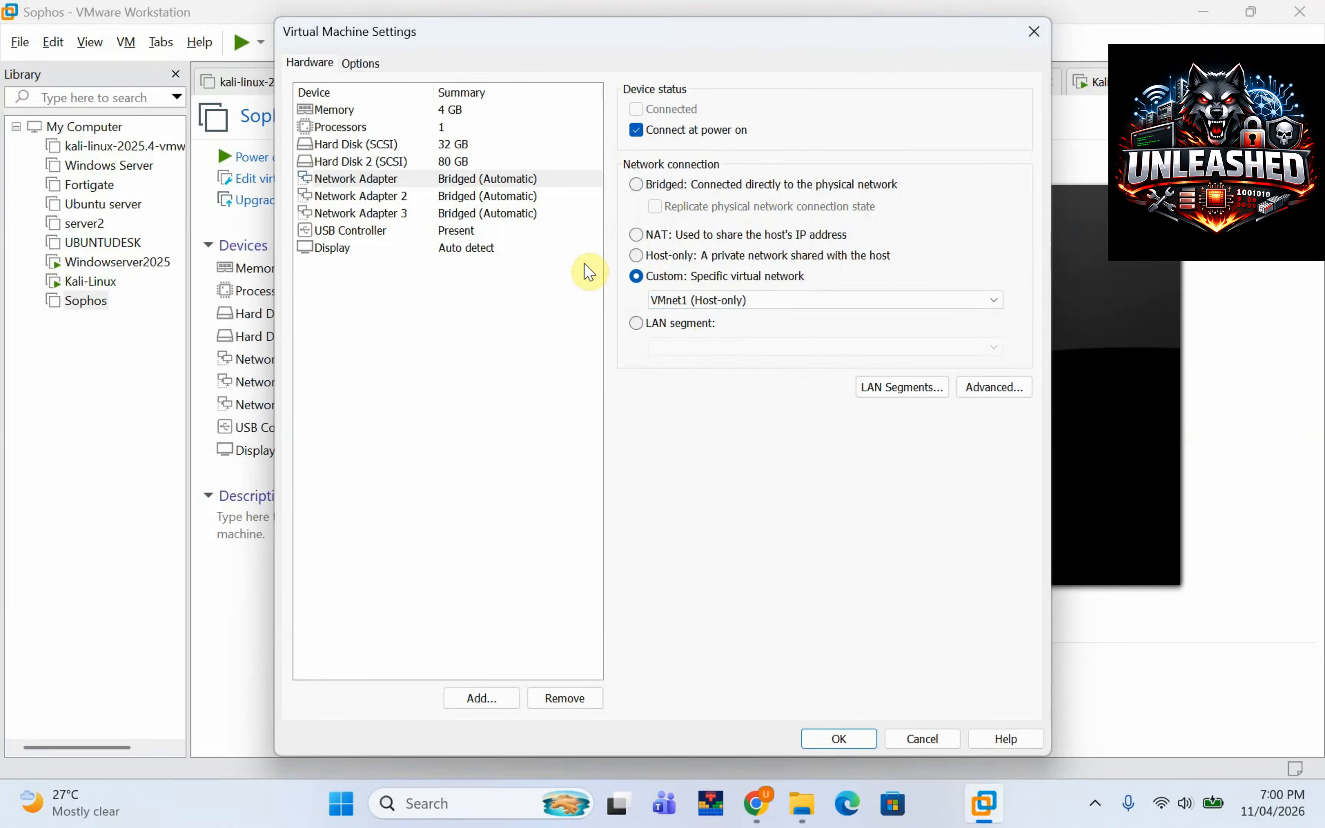
# Make Network Adapter 3 replicate the physical network connection state and save the settings.
pyautogui.click(374, 214)
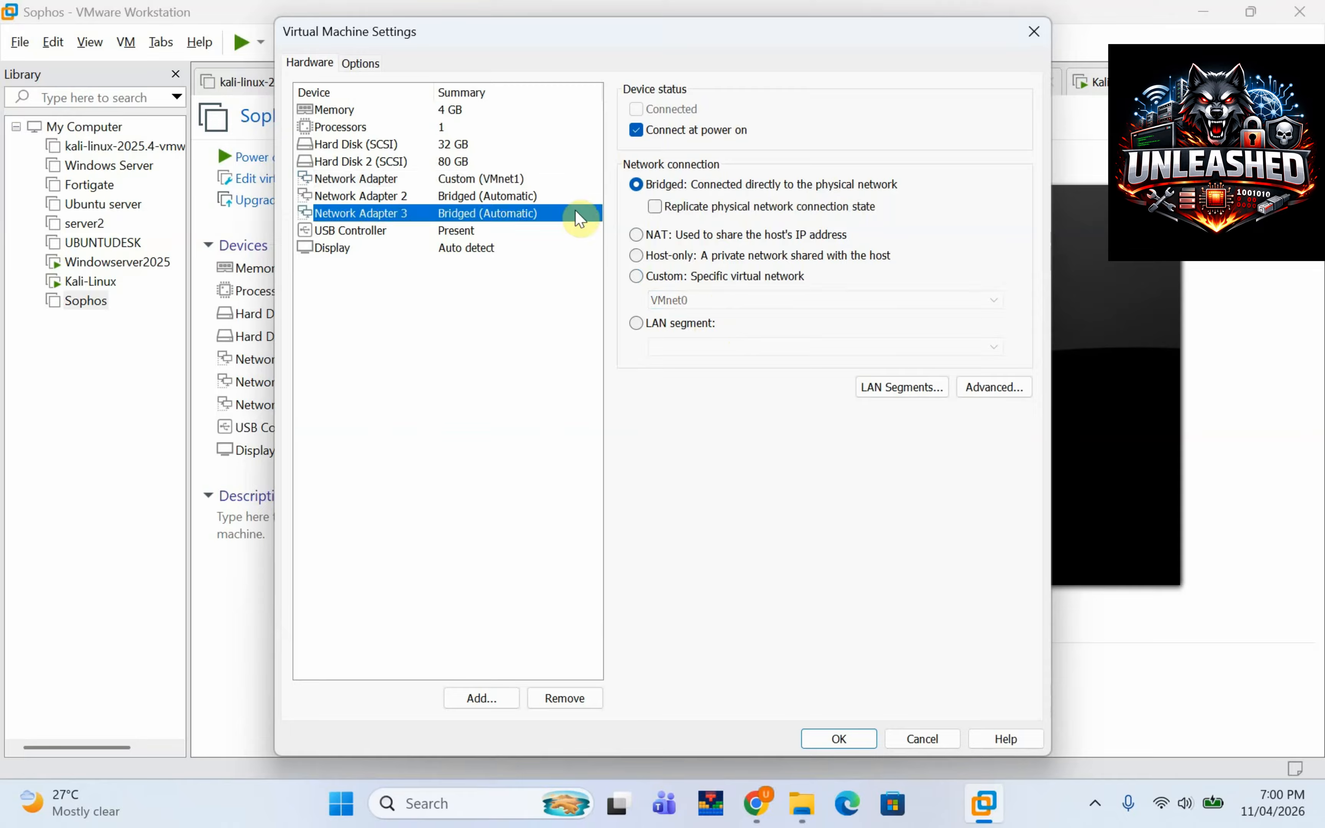
pyautogui.click(655, 206)
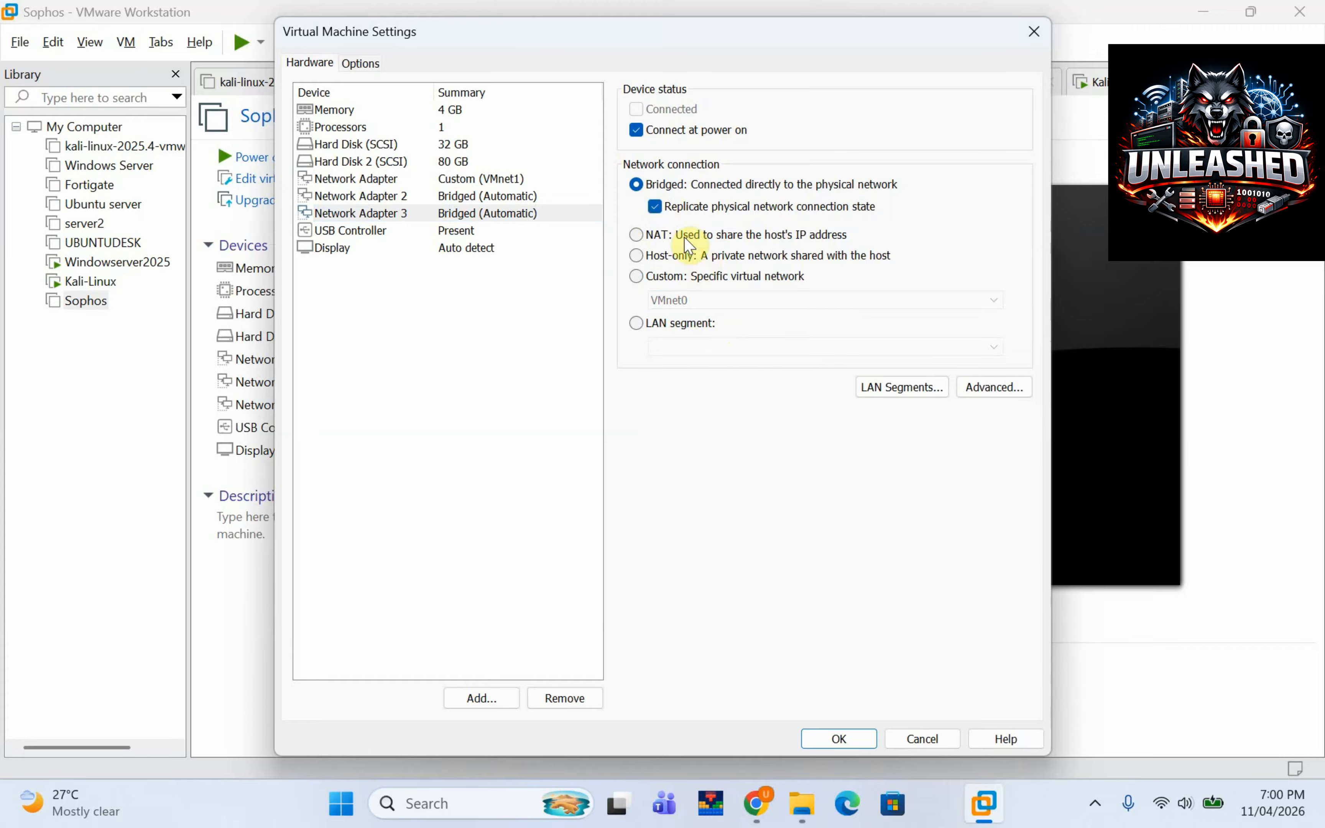
pyautogui.click(857, 734)
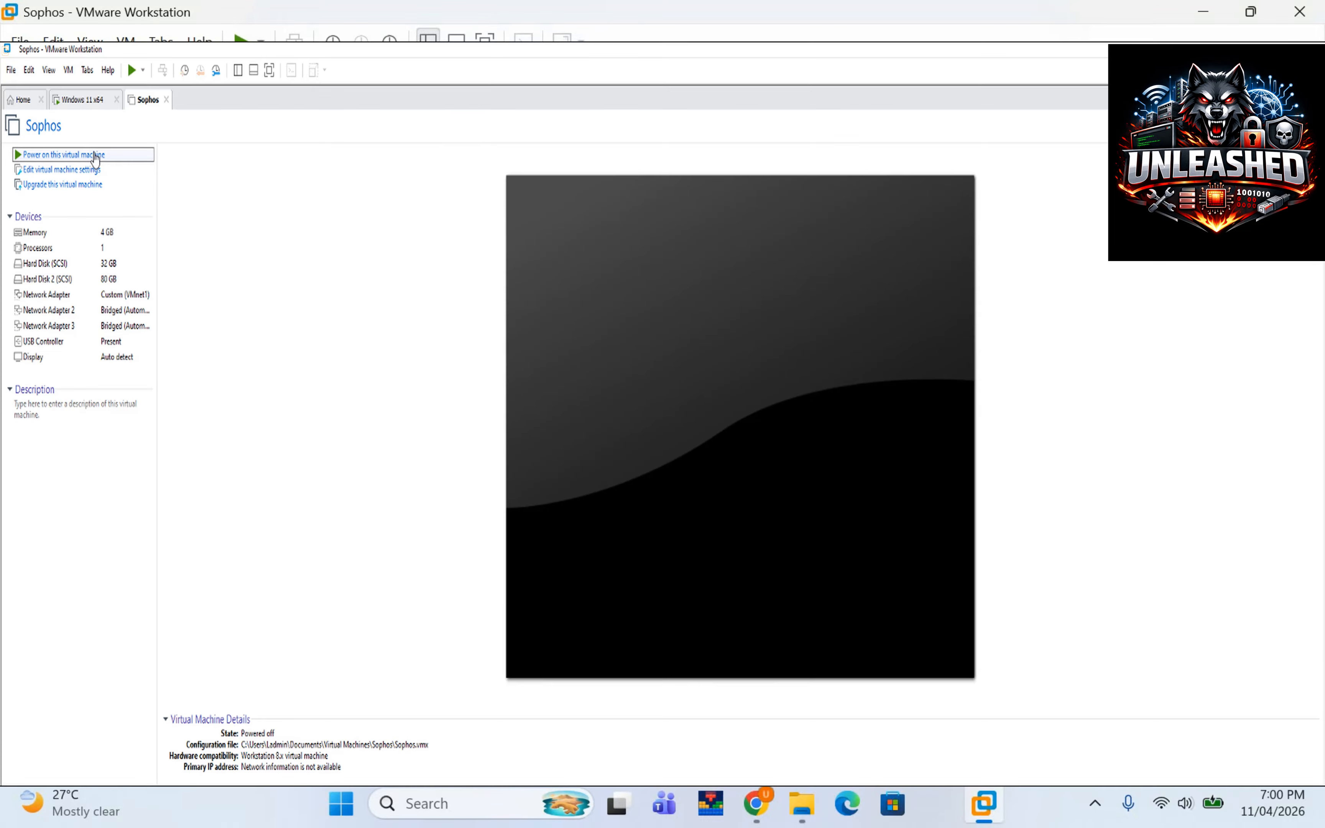
# Power on the Sophos VM and focus its console while it boots.
pyautogui.click(91, 156)
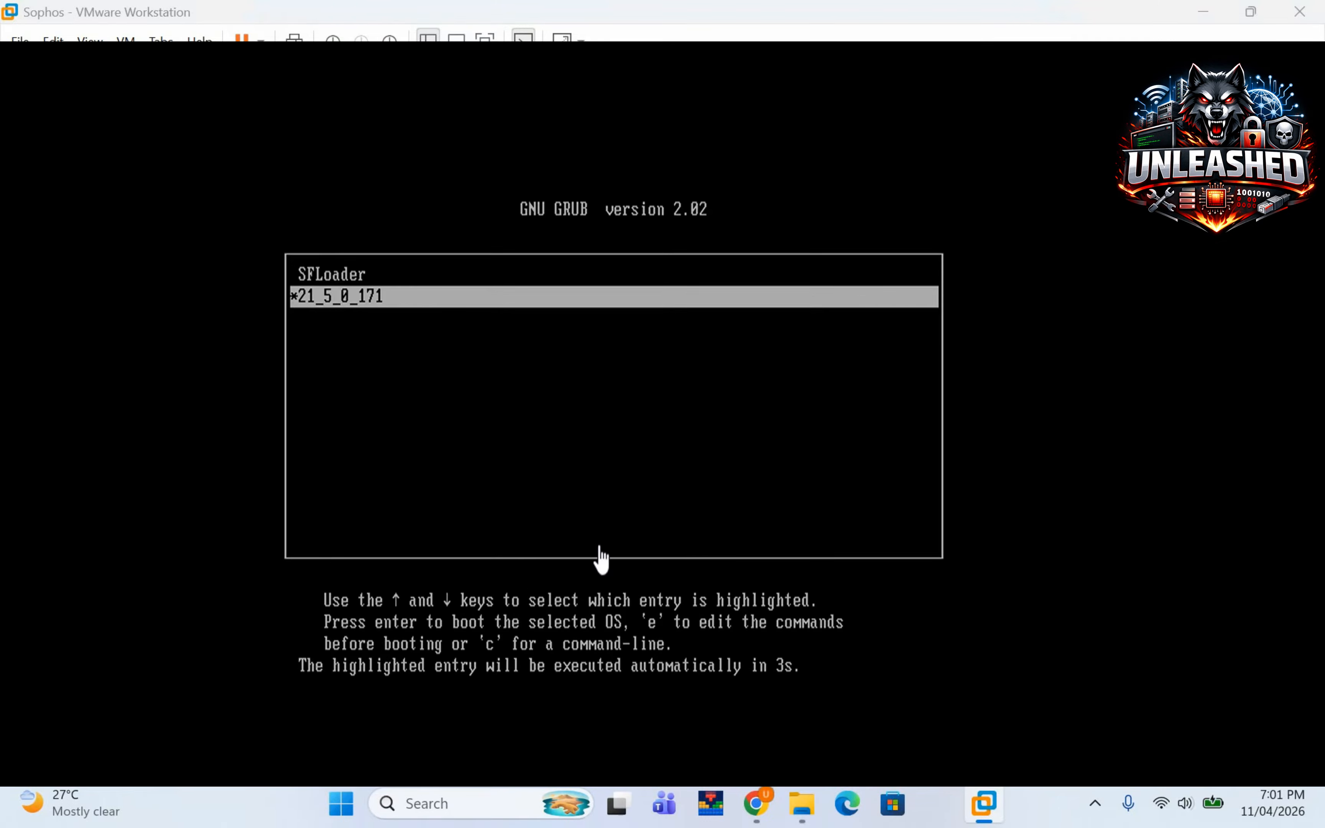
pyautogui.click(601, 555)
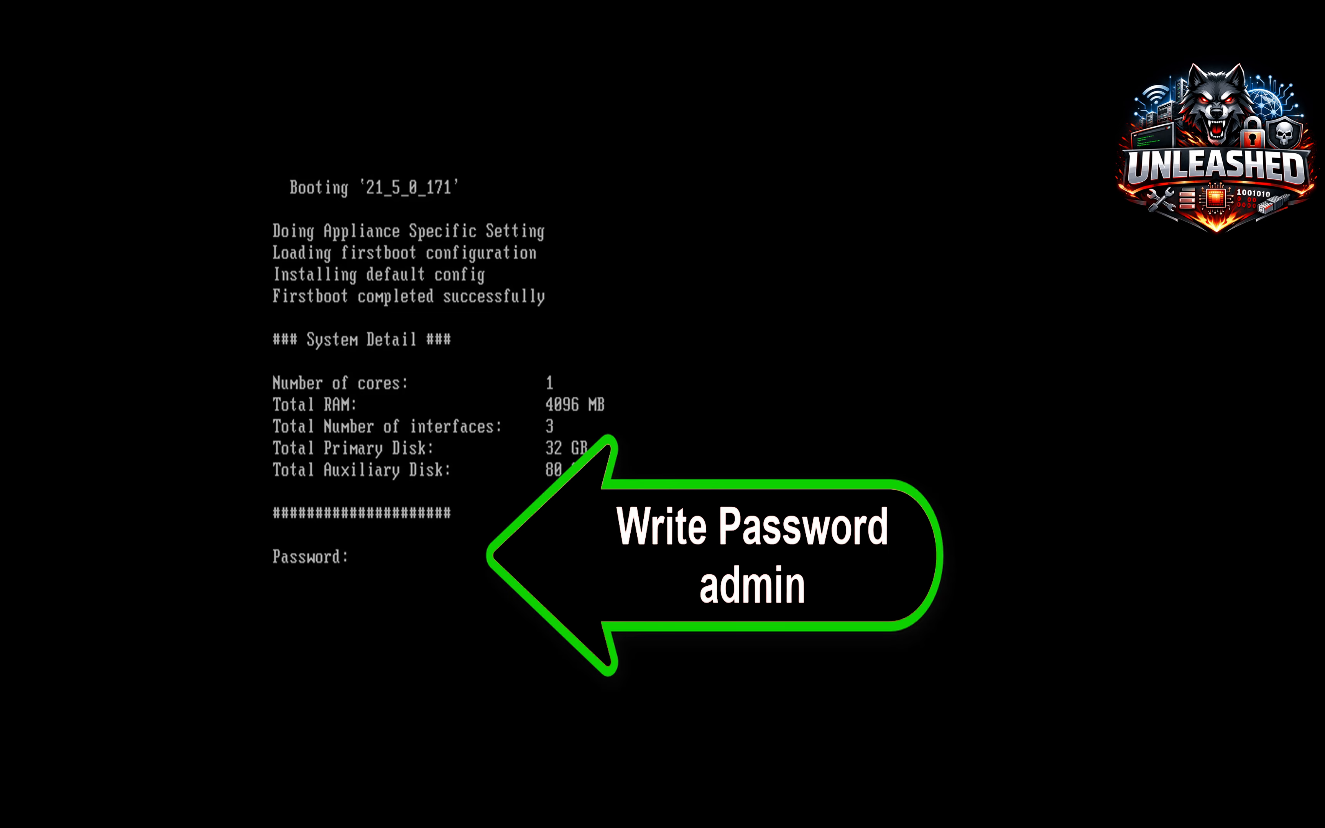
# Log in, accept the terms, and open Network > Interface Configuration showing LAN 172.16.16.16/255.255.255.0.
pyautogui.press('Return')
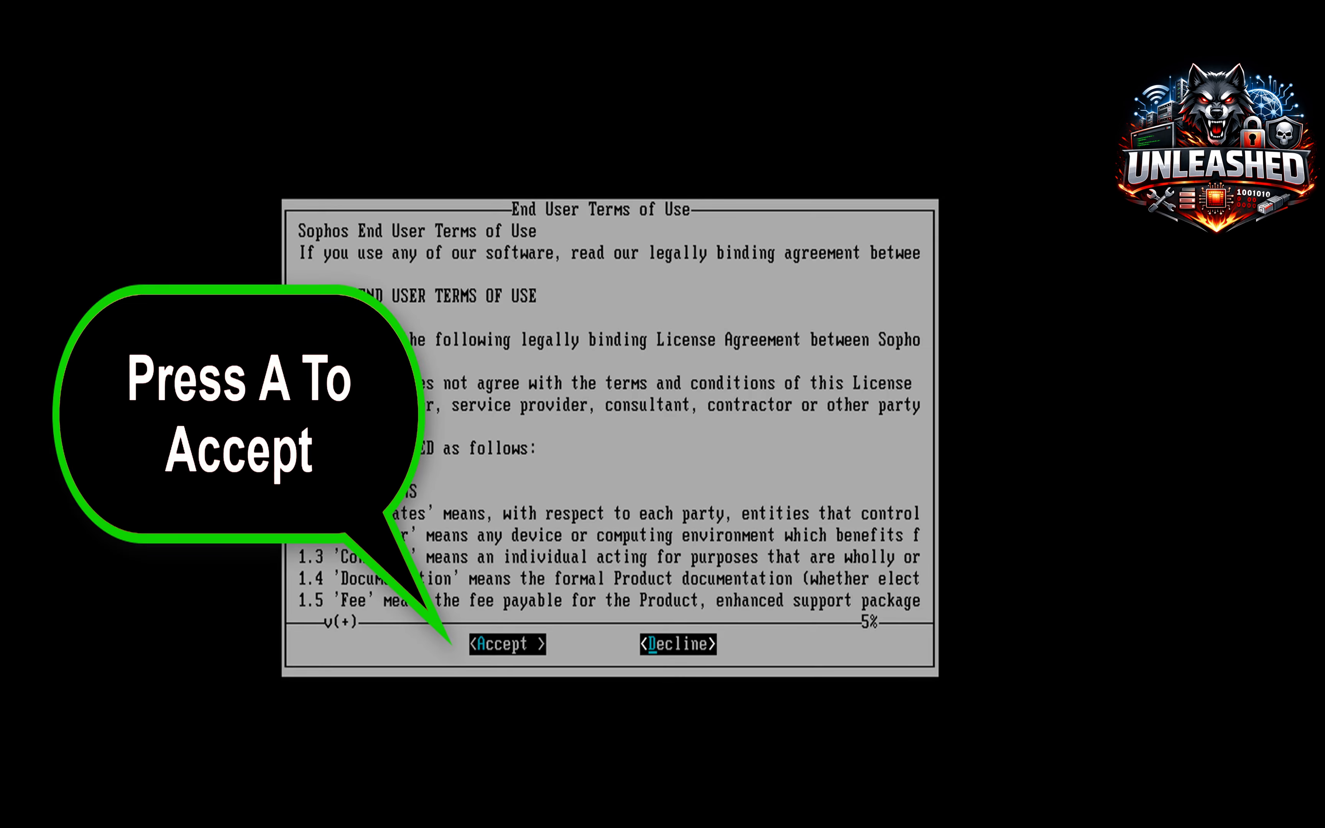
pyautogui.press('a')
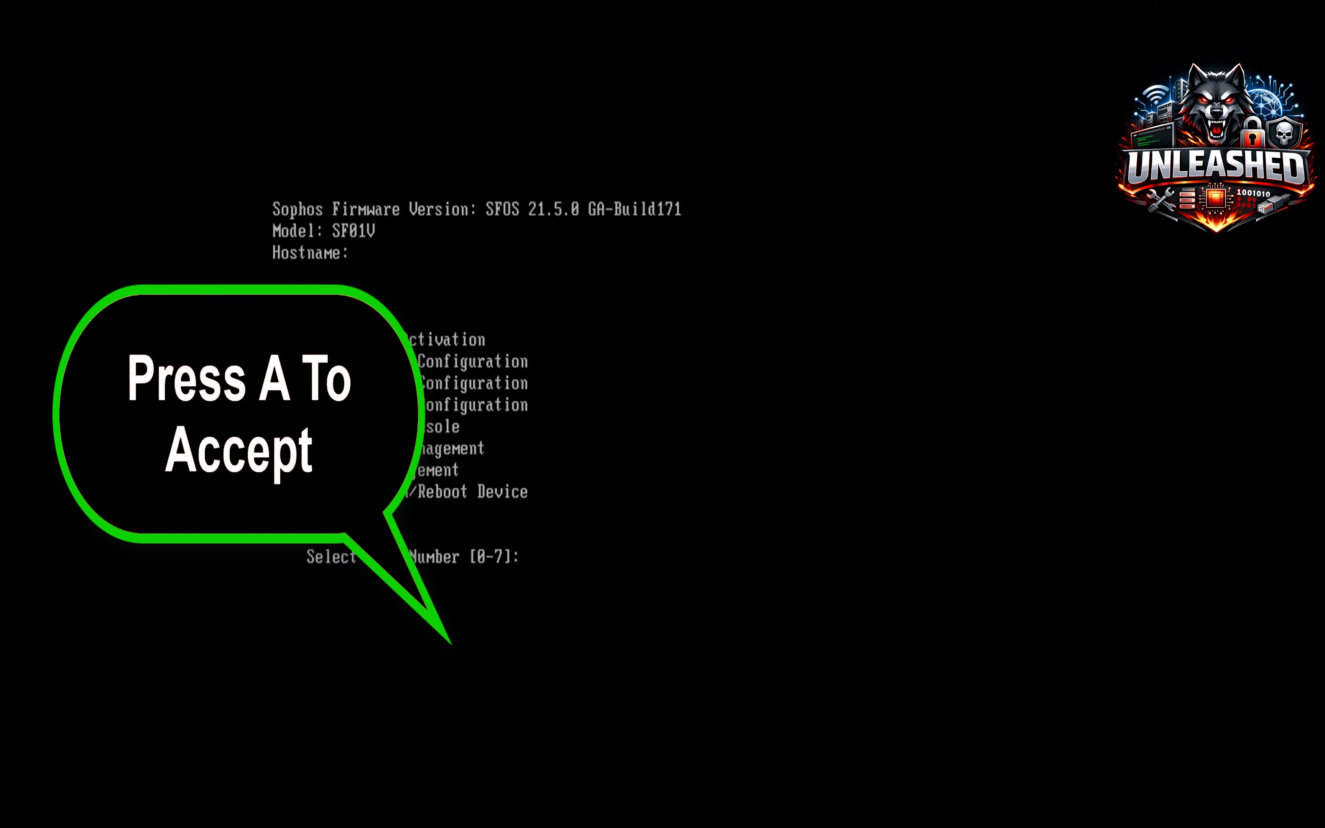
pyautogui.write('1')
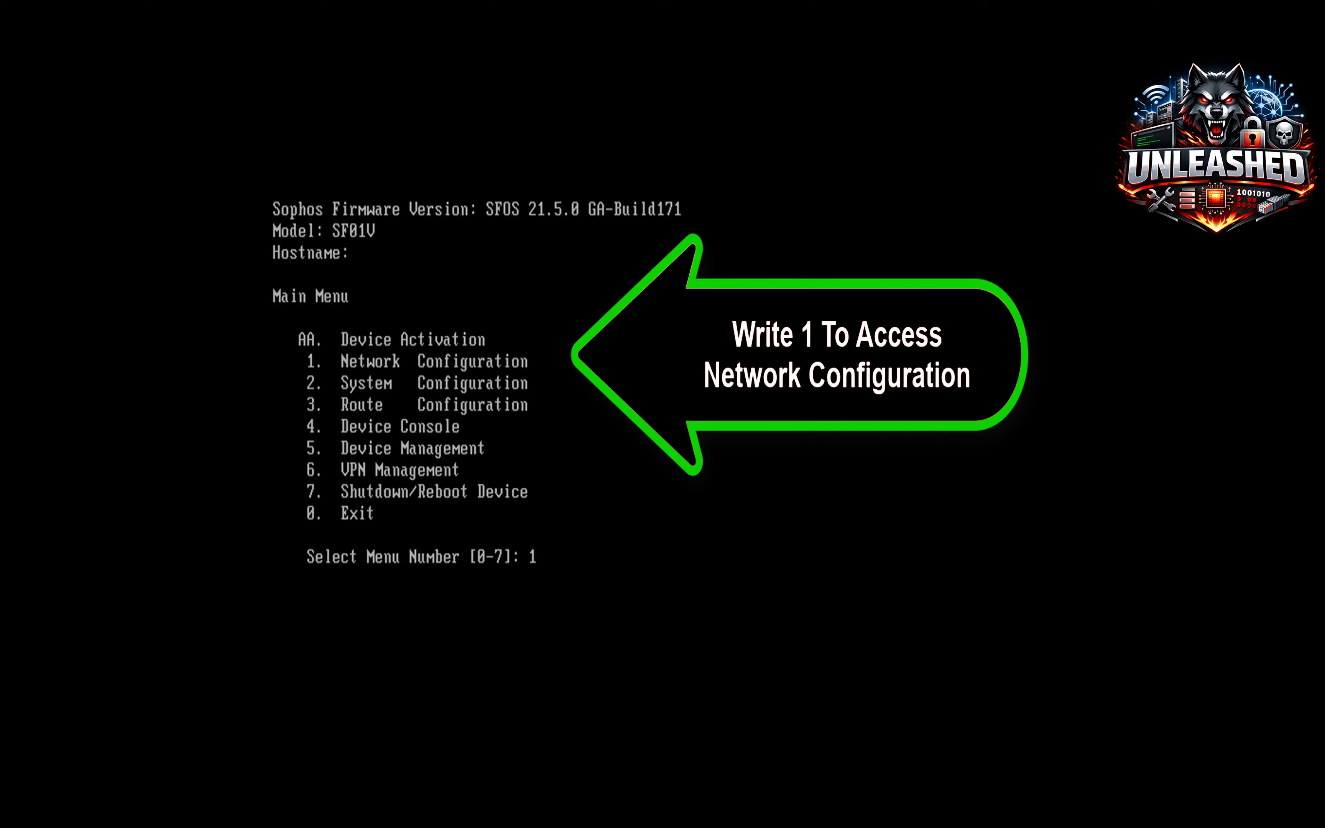
pyautogui.press('Return')
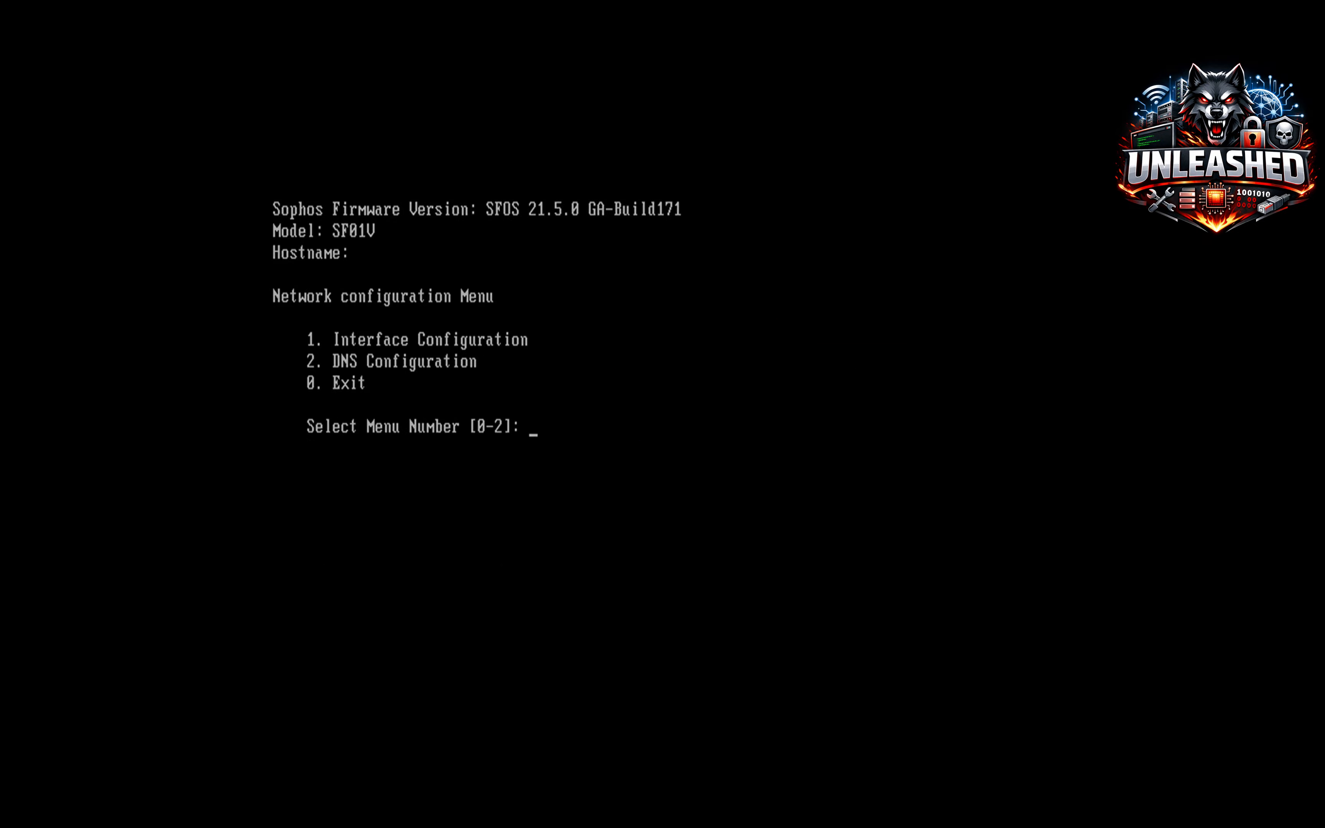
pyautogui.write('1')
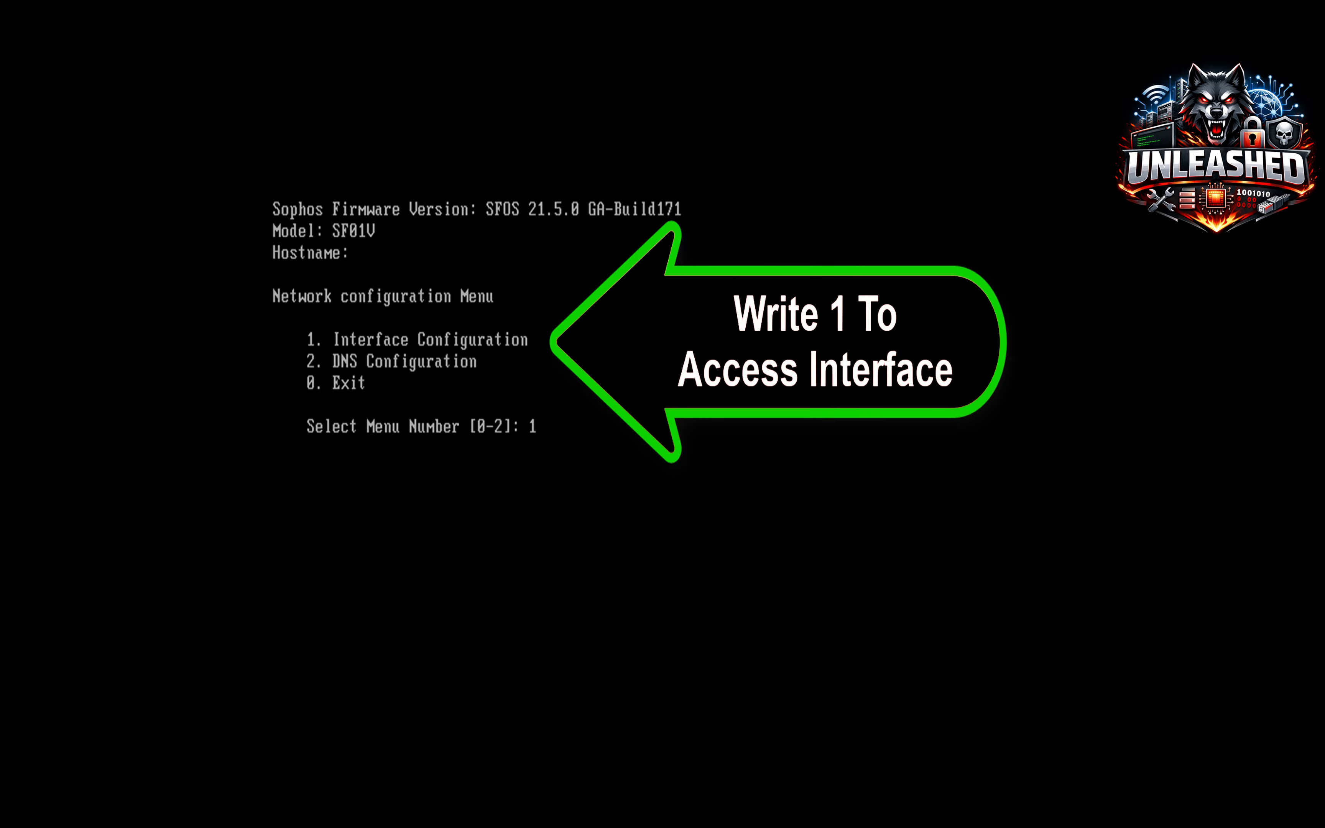
pyautogui.press('Return')
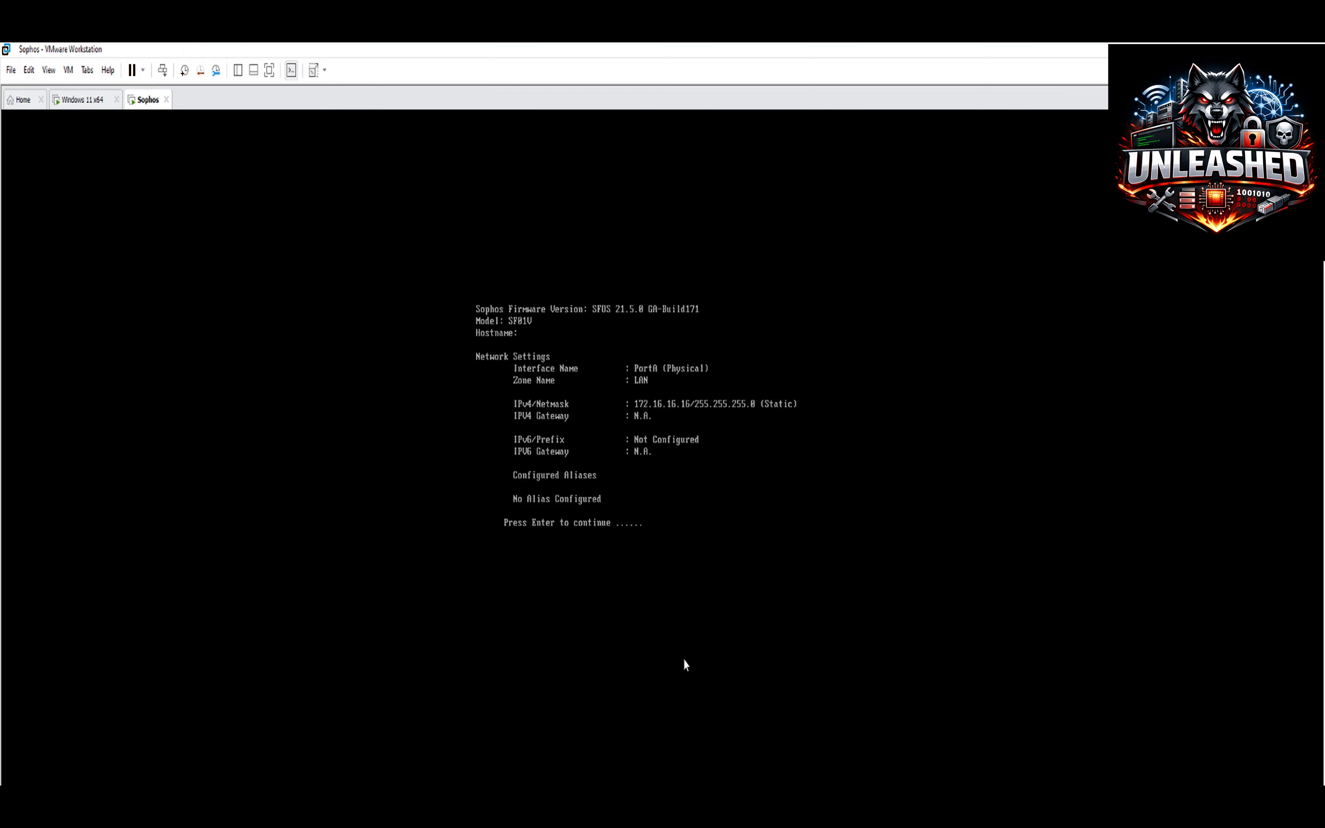
# Move the Windows 11 x64 VM's network adapter from NAT to Custom VMnet1 (Host-only).
pyautogui.click(83, 104)
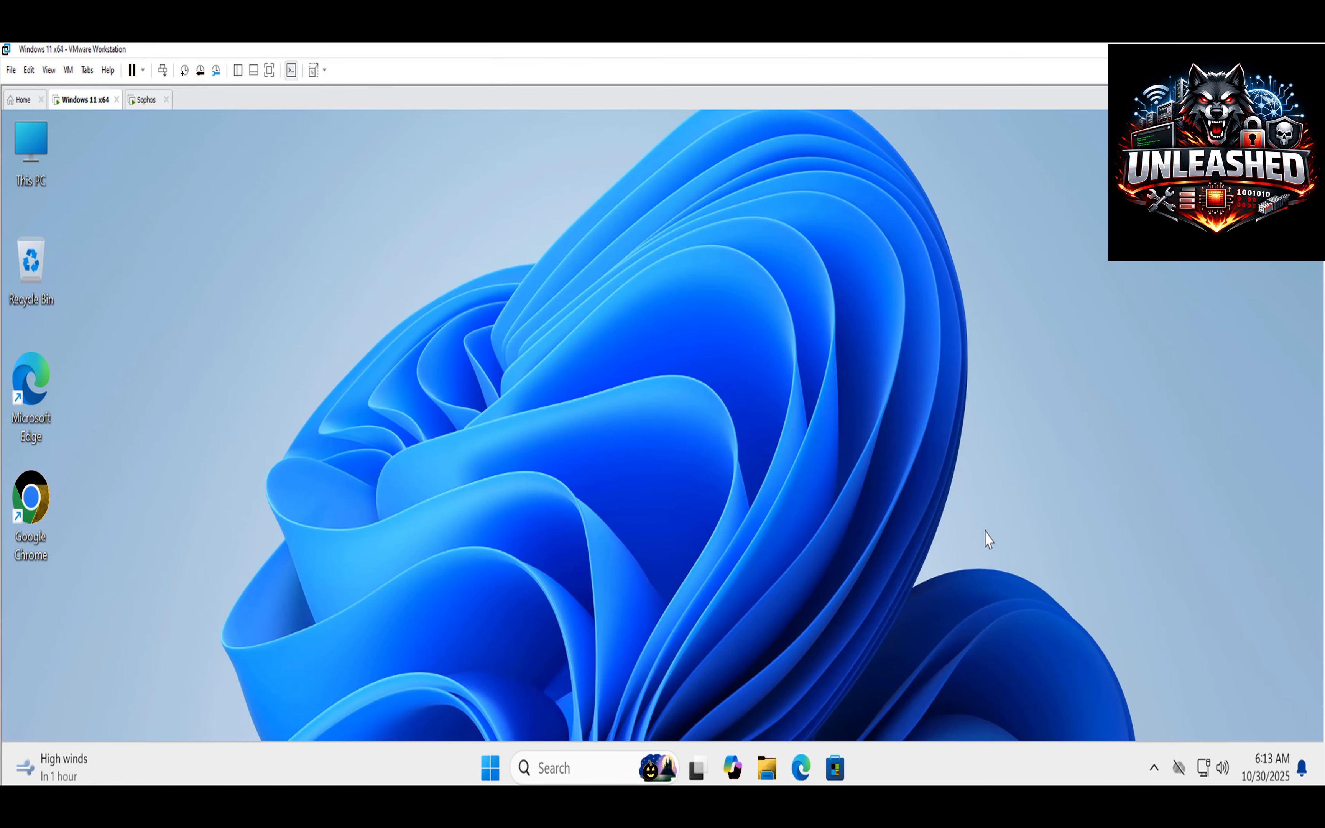
pyautogui.rightClick(90, 100)
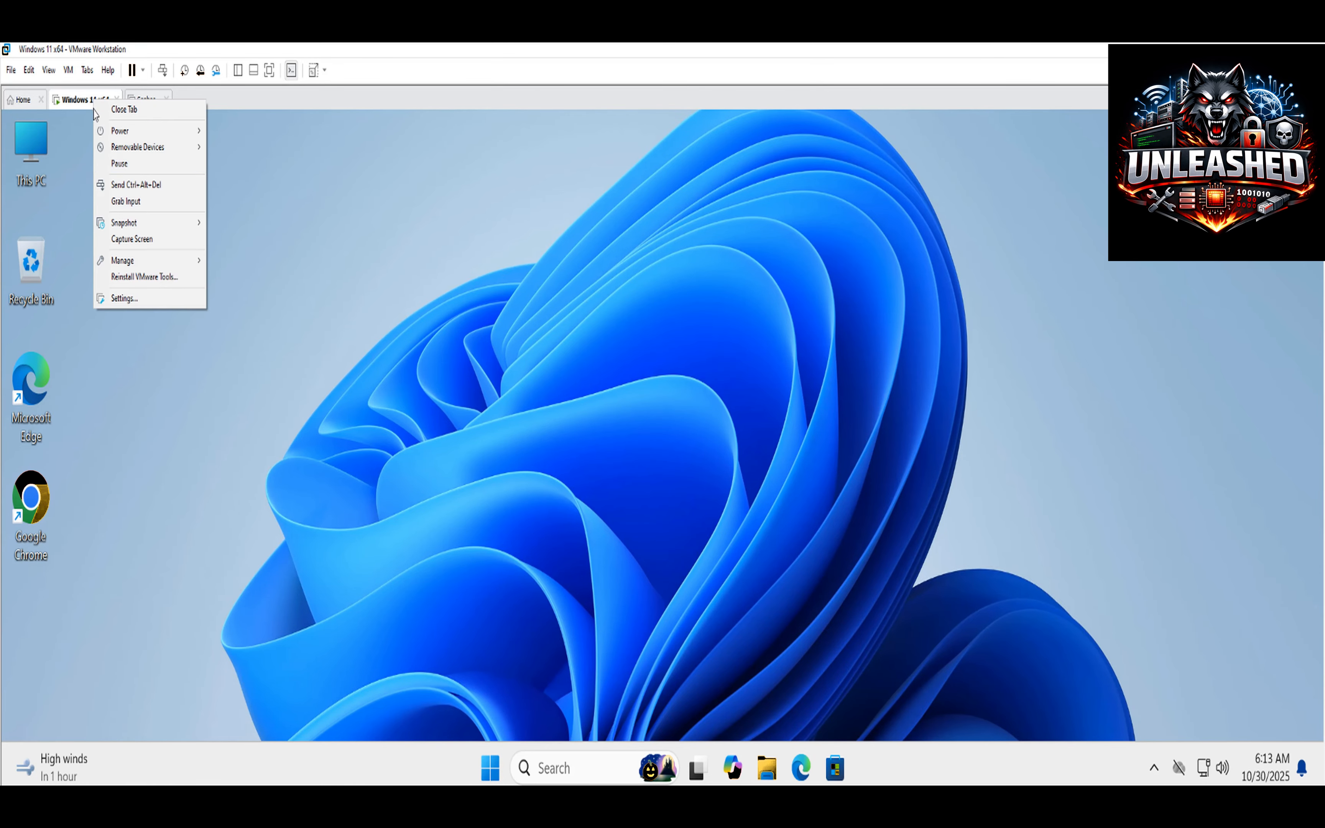
pyautogui.click(141, 307)
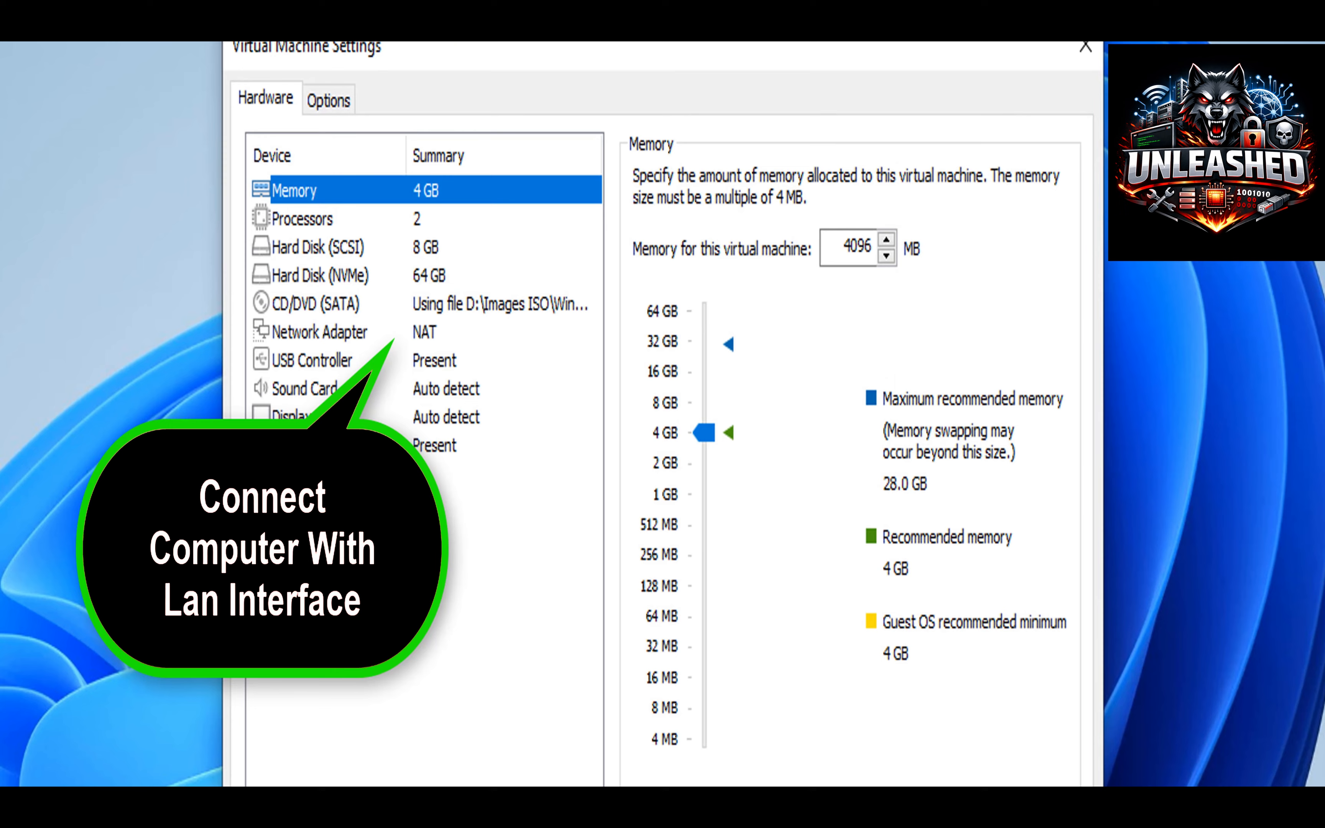
pyautogui.click(429, 339)
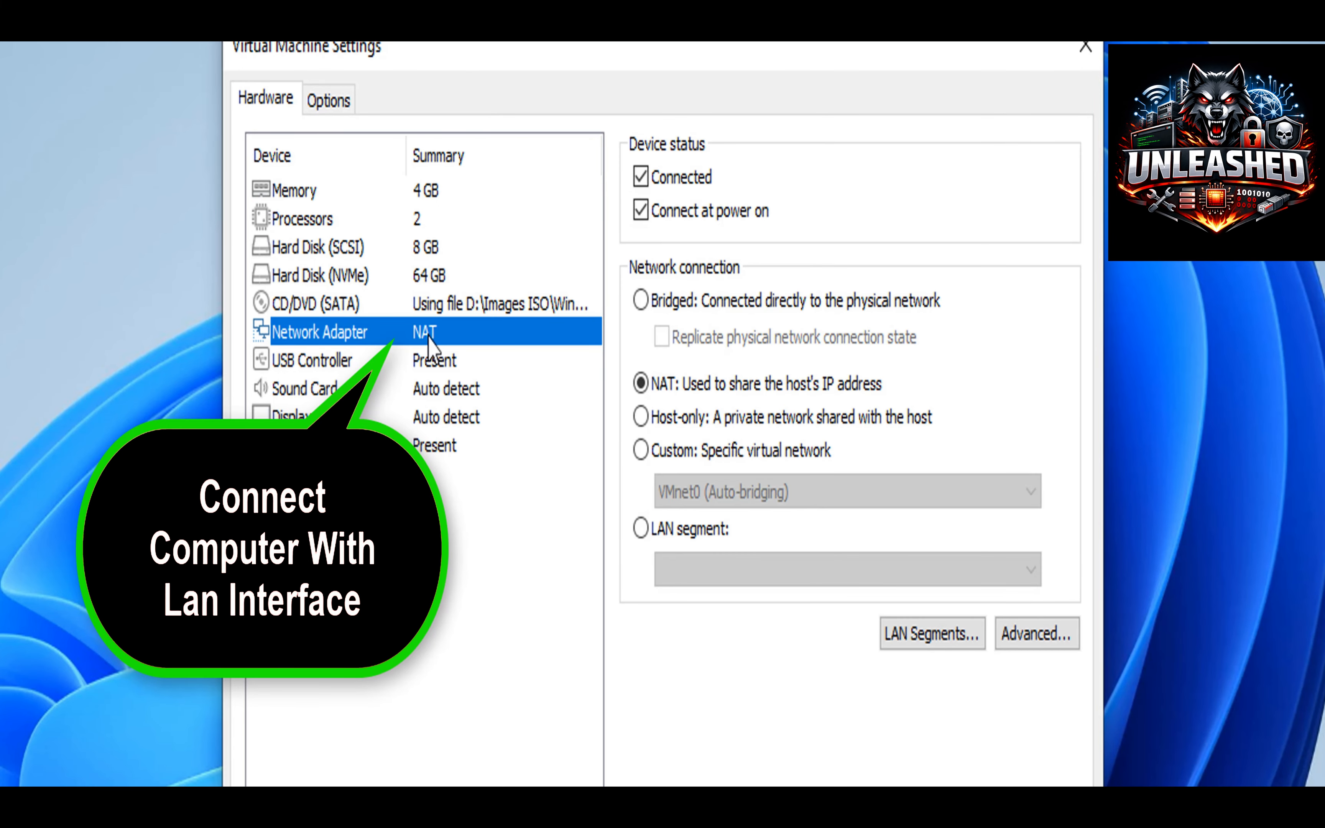
pyautogui.click(647, 454)
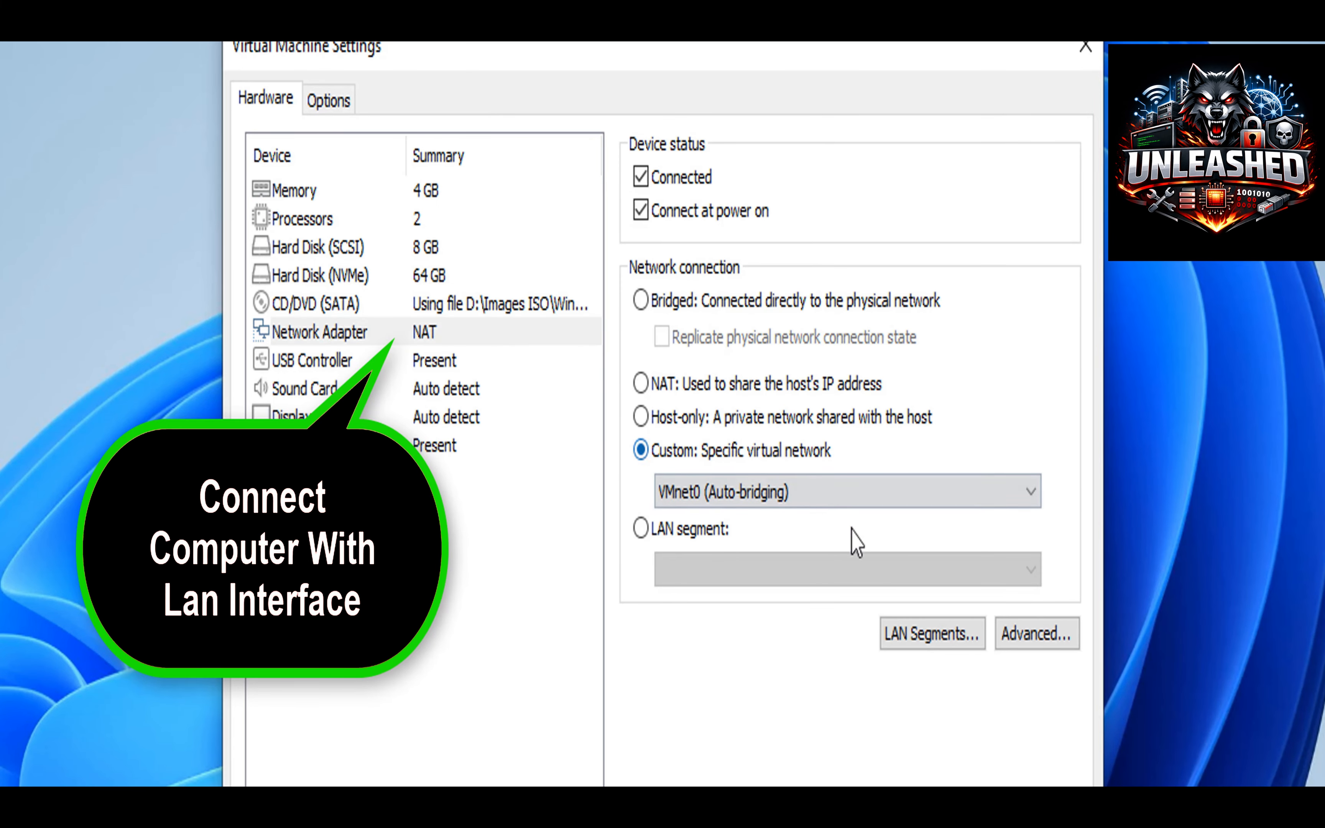
pyautogui.click(824, 495)
pyautogui.click(804, 542)
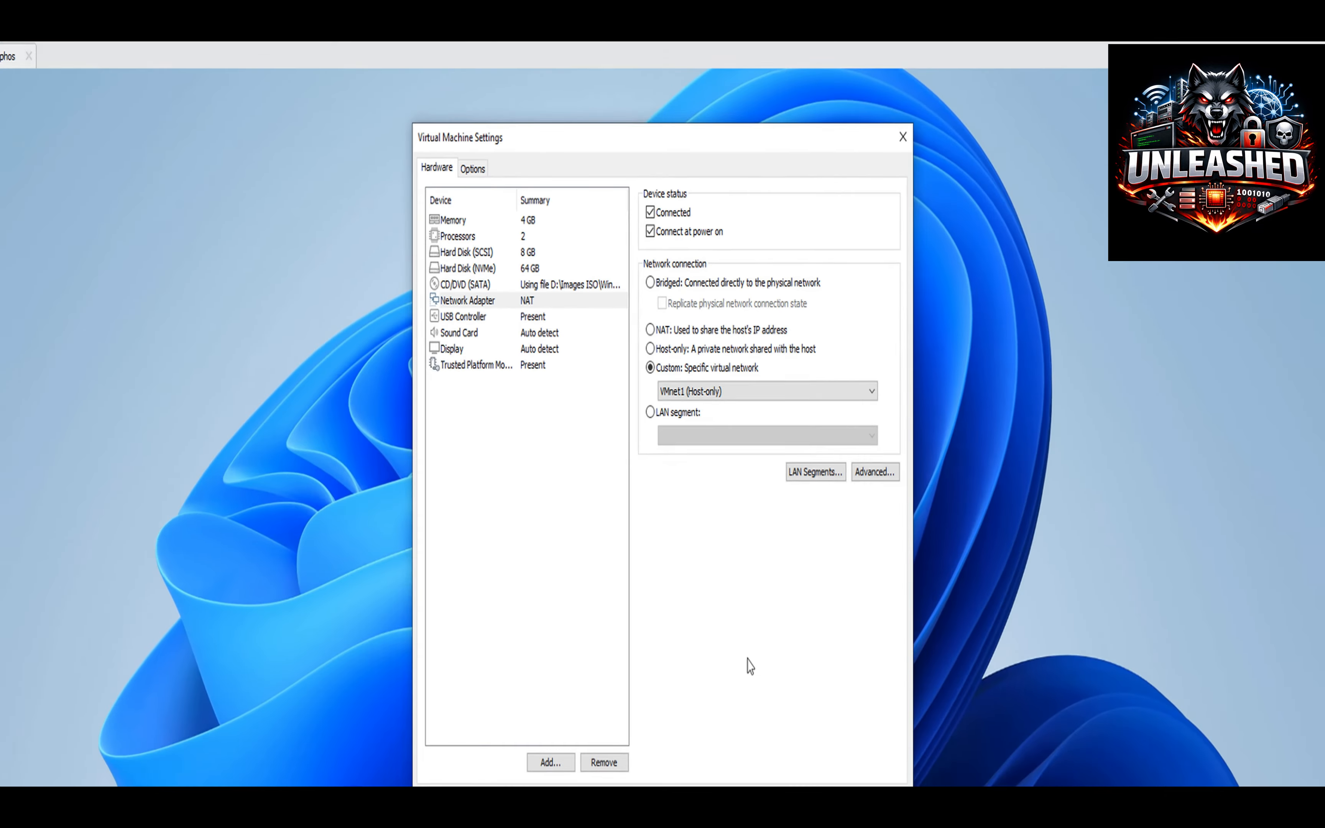
pyautogui.click(777, 802)
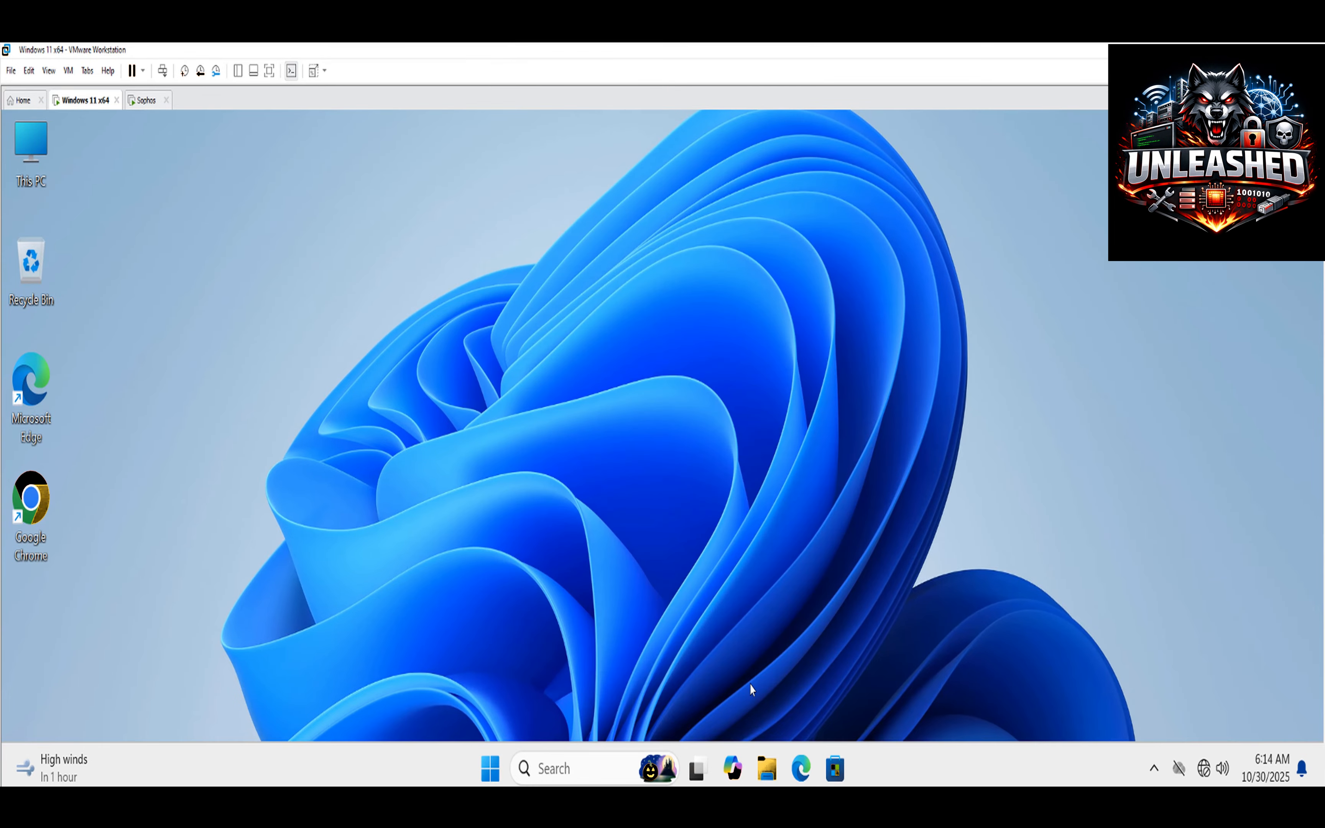
# In the guest, go through Control Panel and Network and Sharing Center to Ethernet0's TCP/IPv4 properties.
pyautogui.click(501, 774)
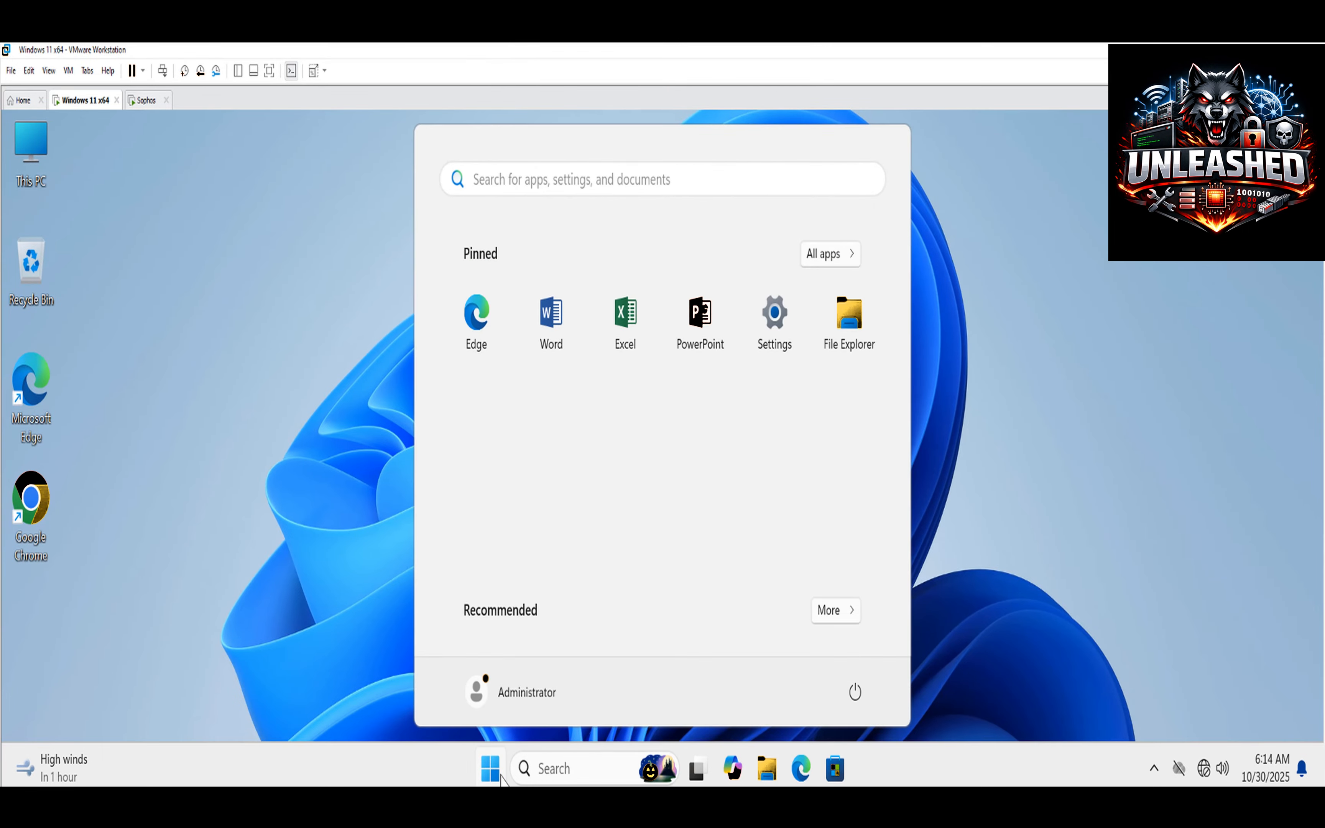
pyautogui.write('c')
pyautogui.click(516, 357)
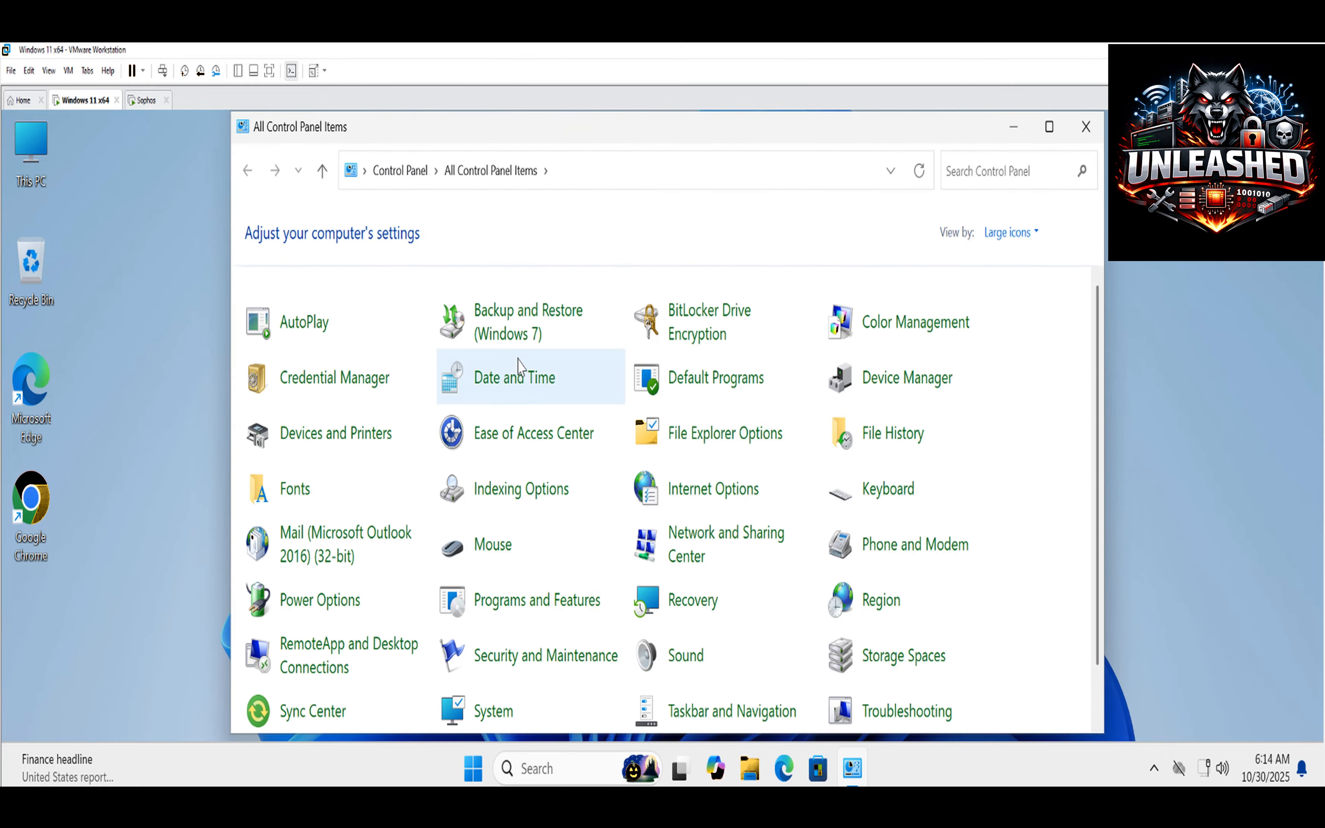
pyautogui.click(705, 543)
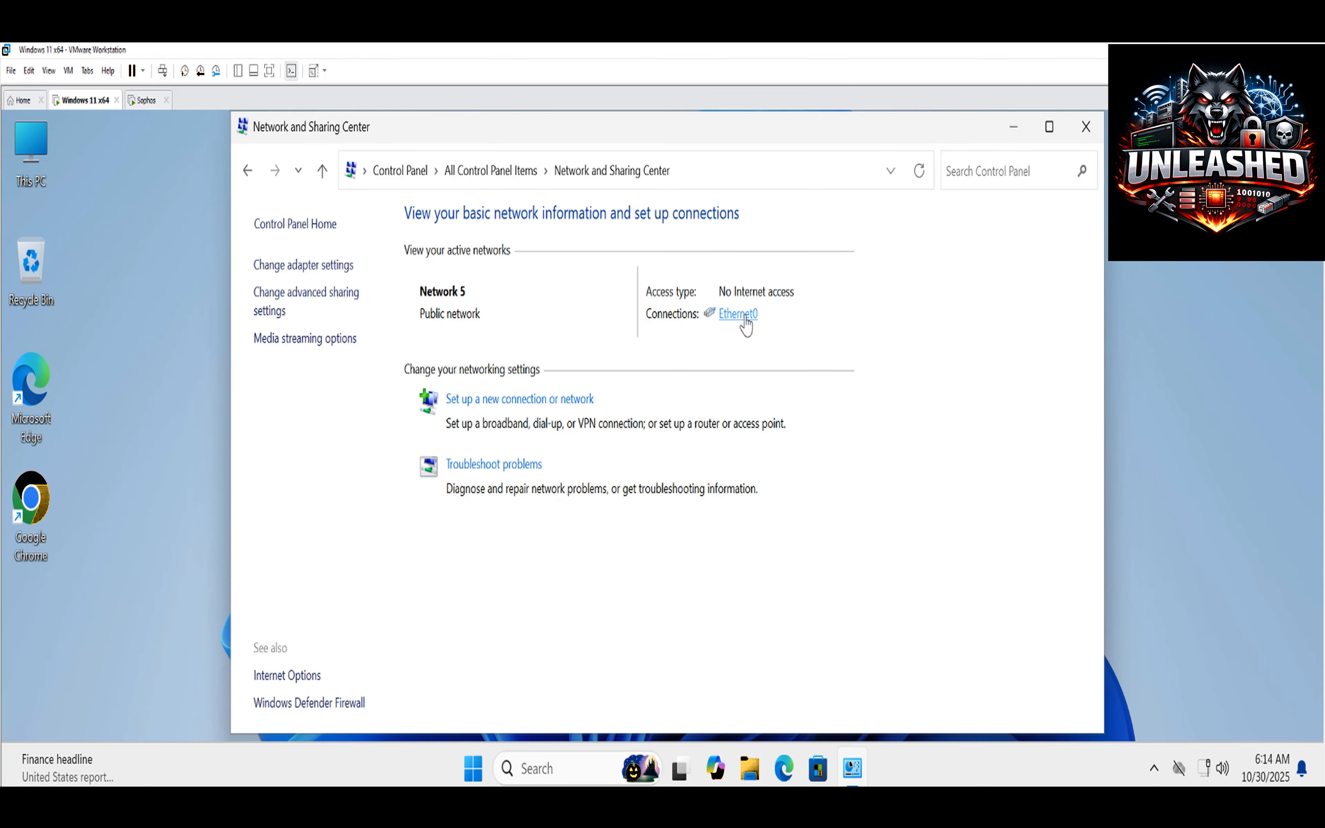
pyautogui.click(745, 320)
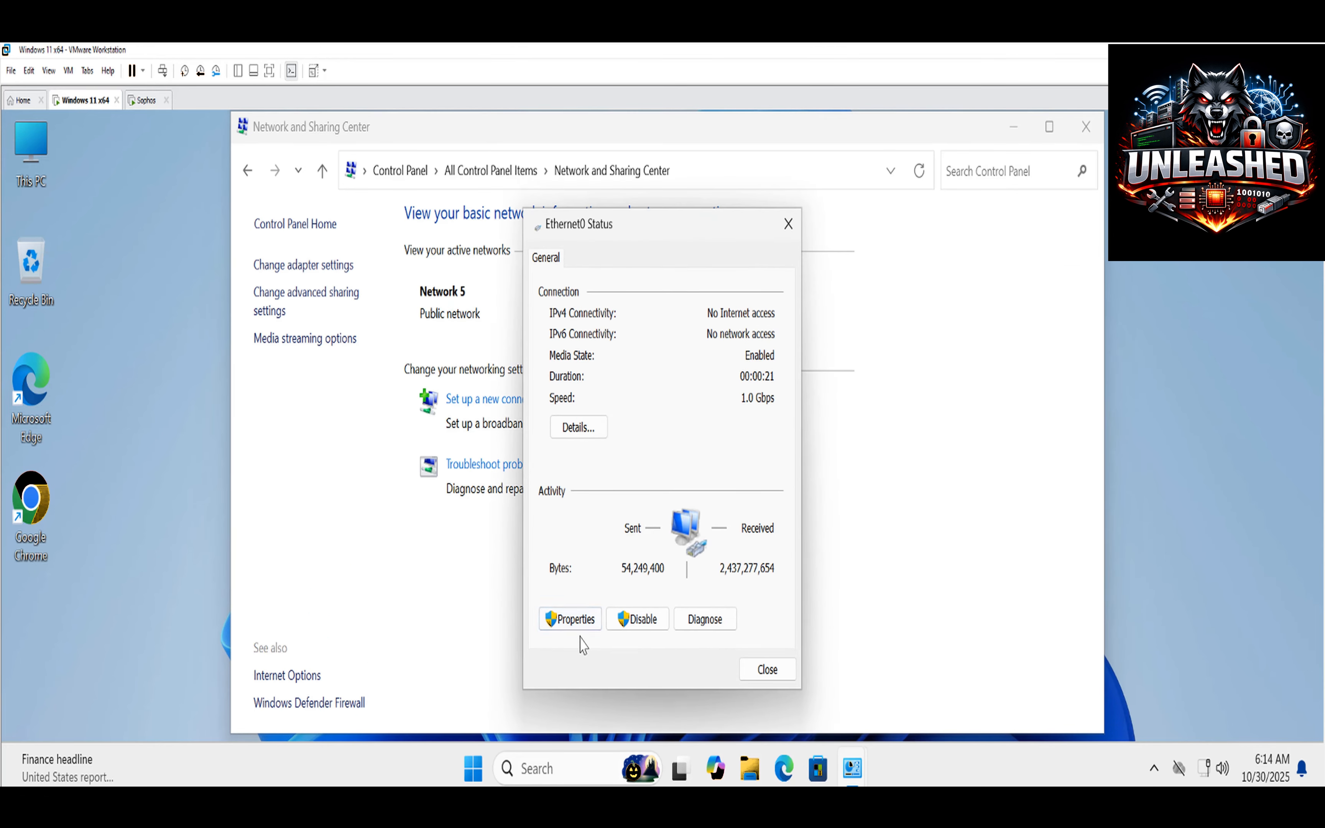
pyautogui.click(572, 620)
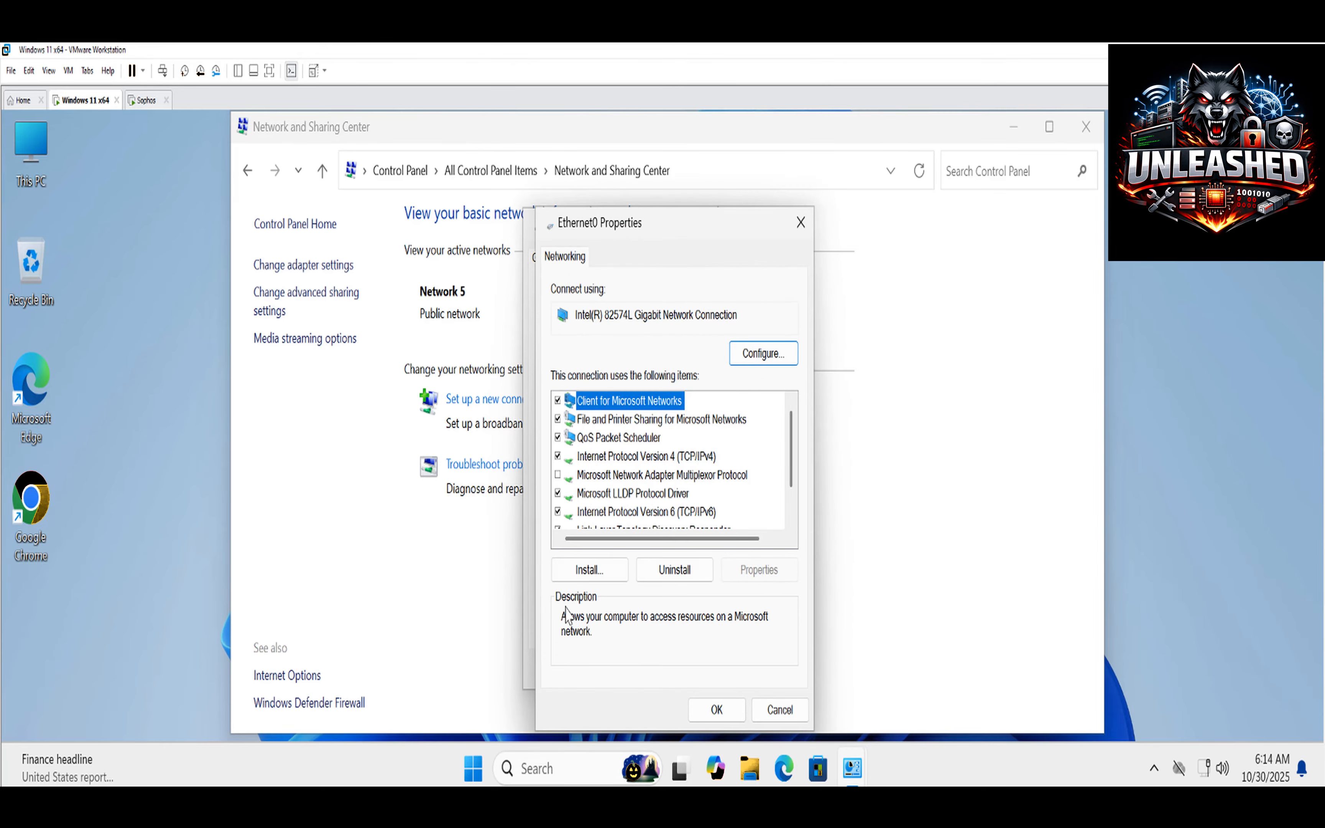
pyautogui.click(672, 462)
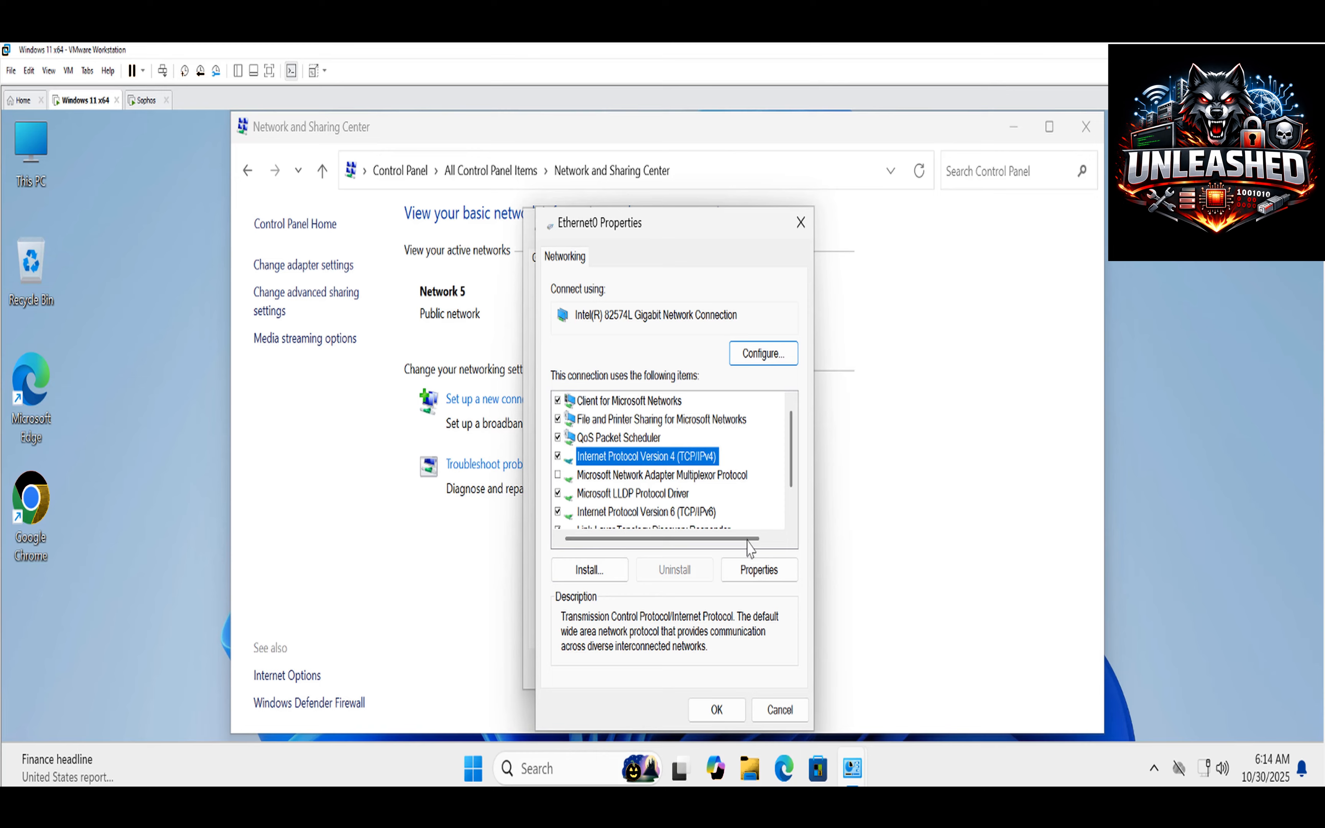
pyautogui.click(759, 571)
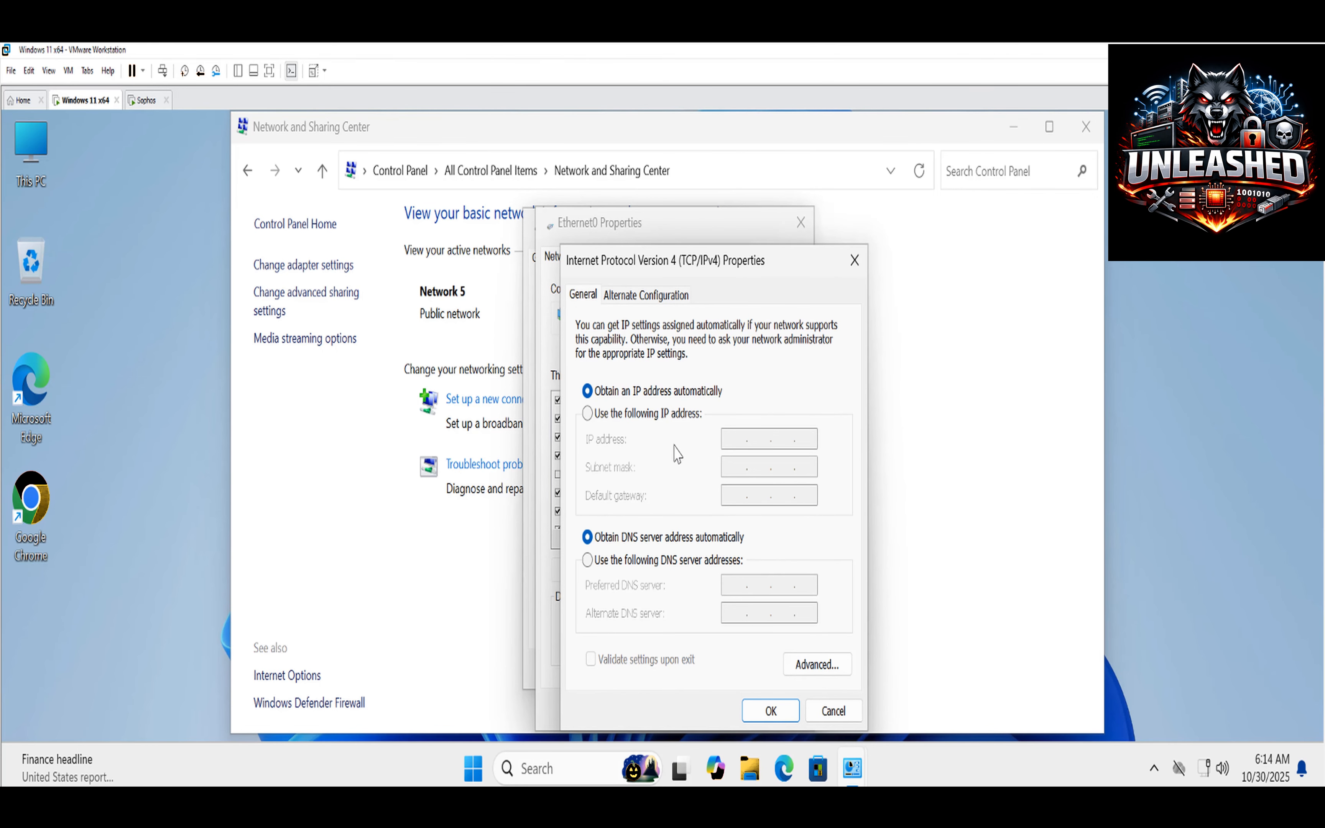
# Set static IP 172.16.16.11, mask 255.255.255.0, gateway and DNS 172.16.16.16, and save.
pyautogui.click(671, 416)
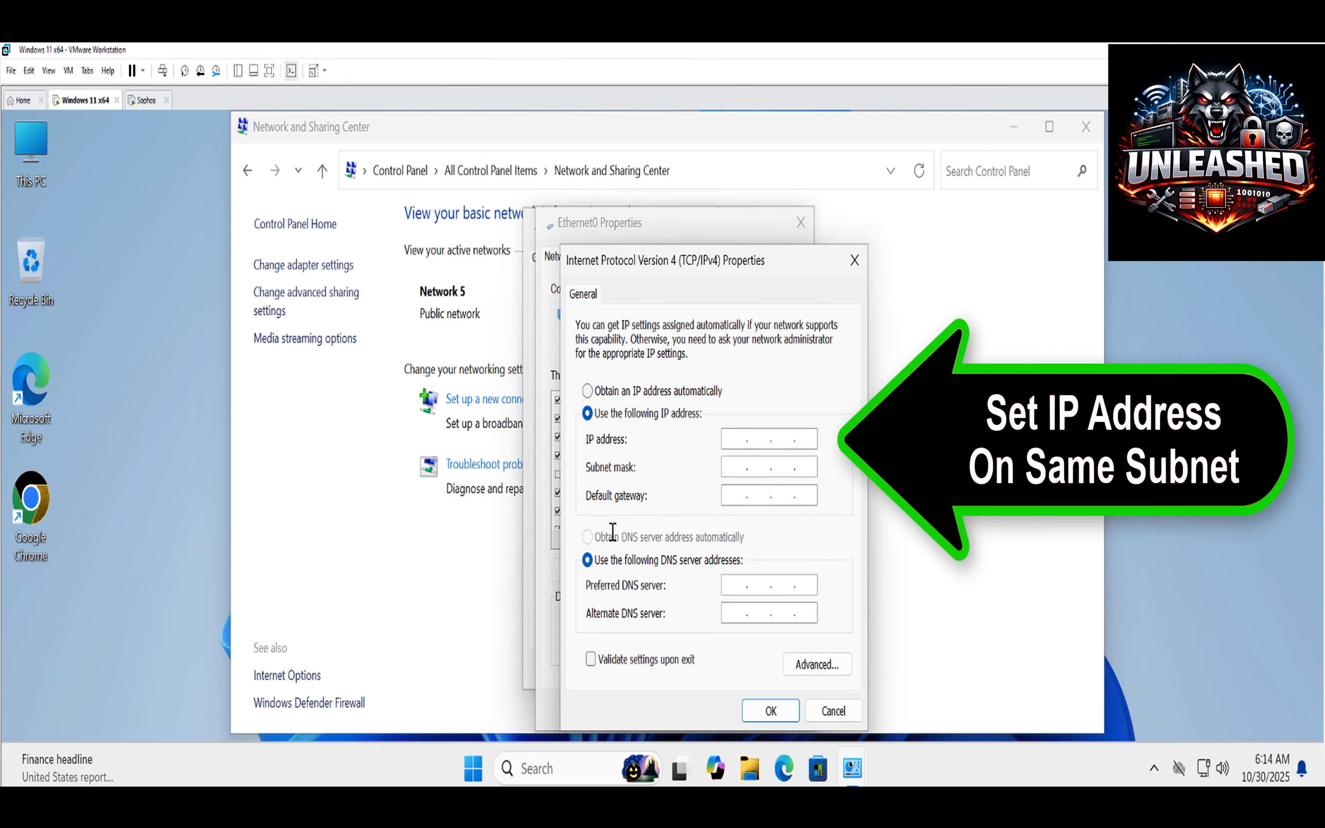
pyautogui.write('172 . 16 . 16 . 11')
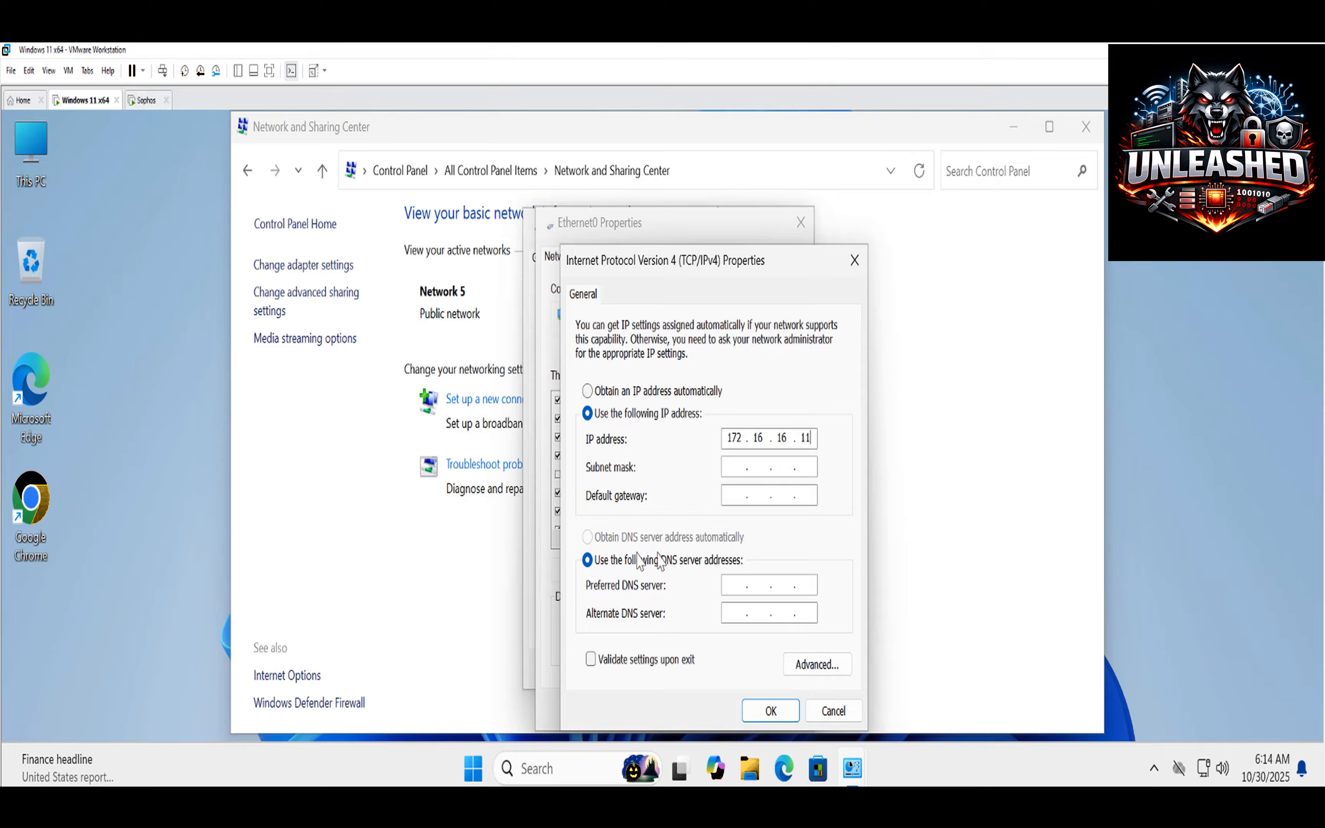
pyautogui.click(724, 467)
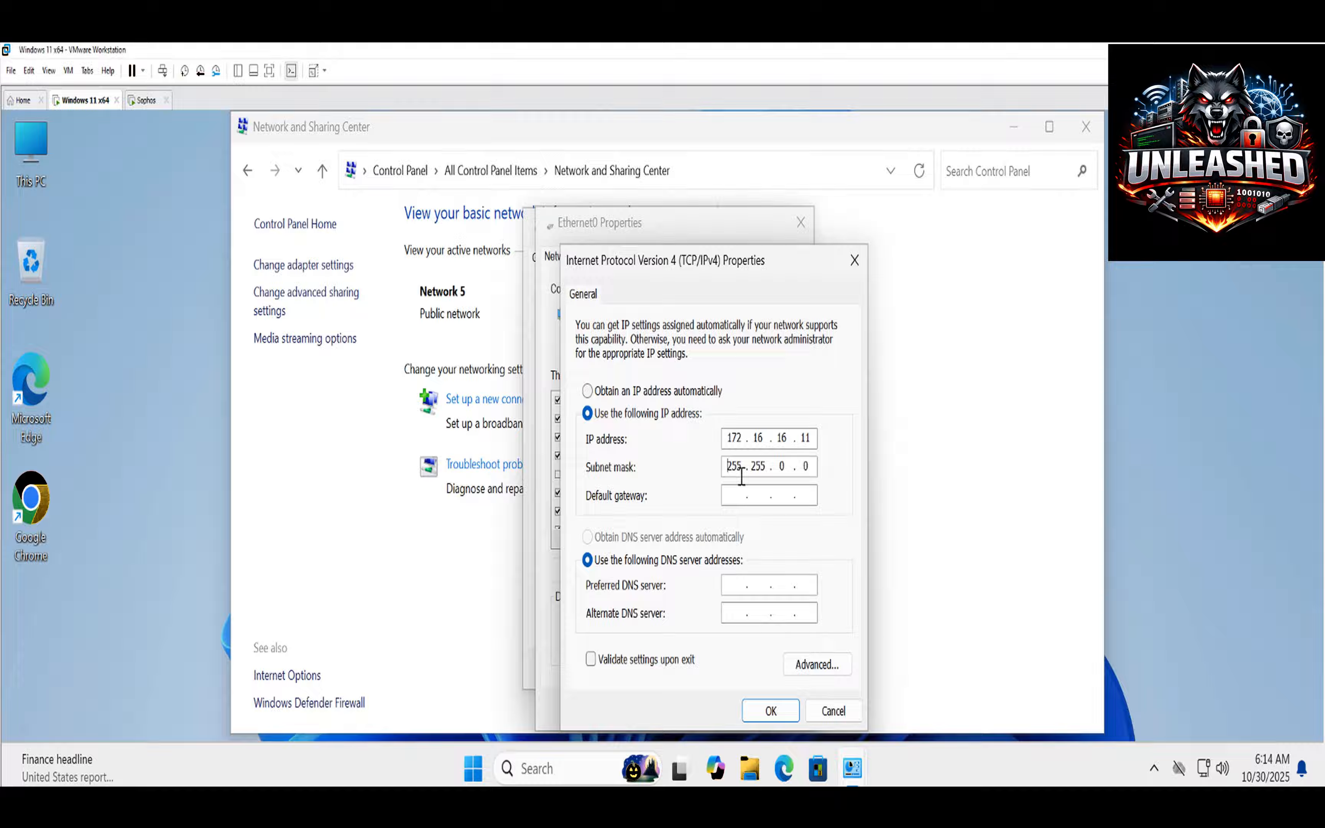
pyautogui.doubleClick(782, 467)
pyautogui.write('255')
pyautogui.click(731, 496)
pyautogui.write('17')
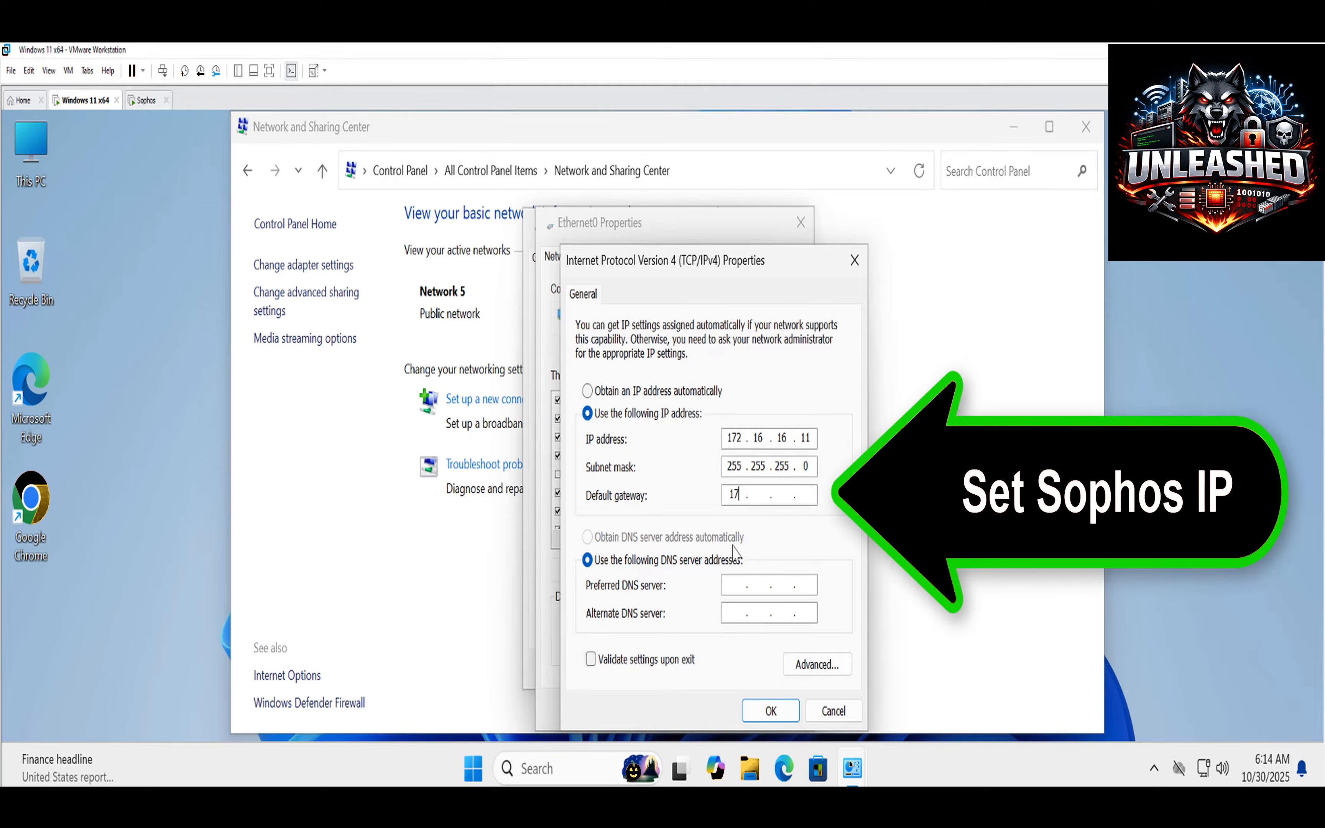
pyautogui.write('2 . 16')
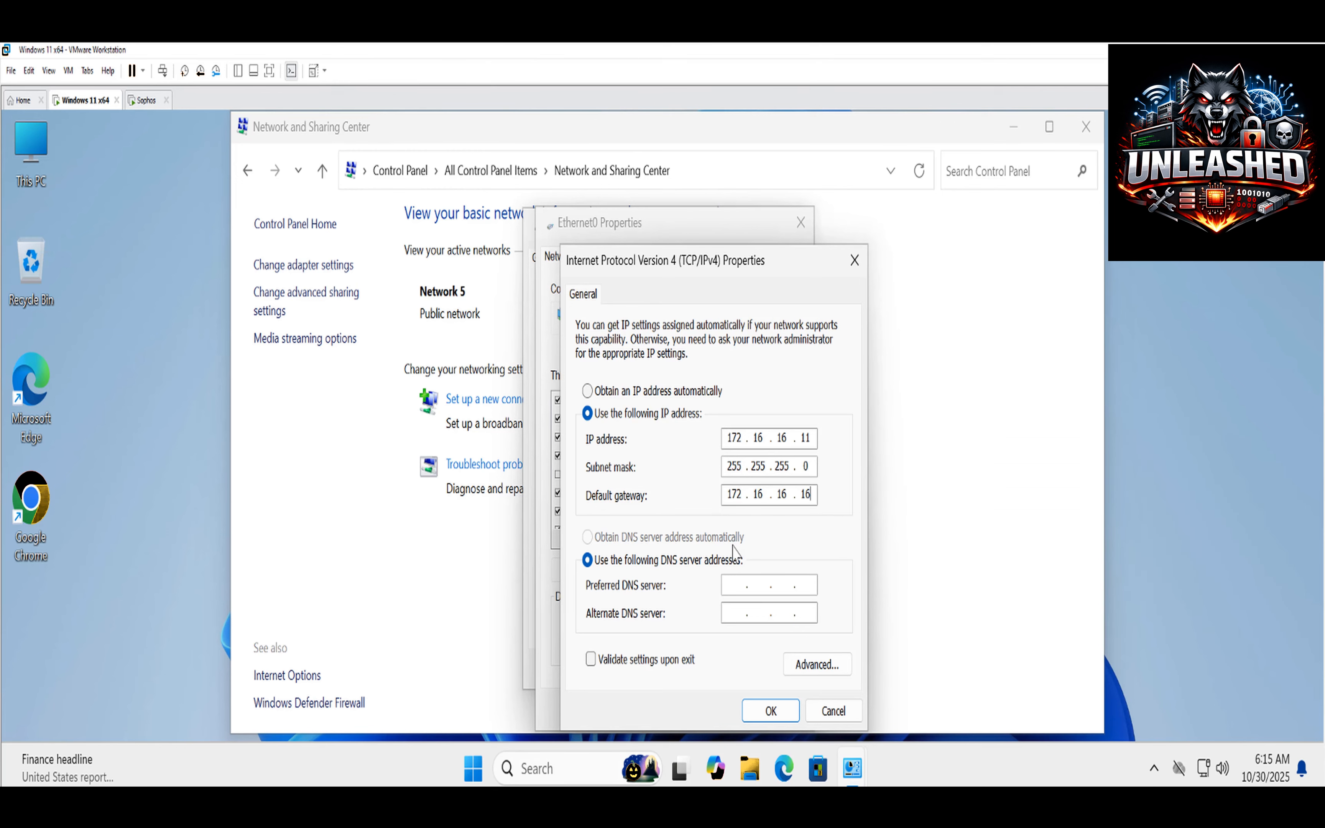
pyautogui.click(732, 587)
pyautogui.write('17')
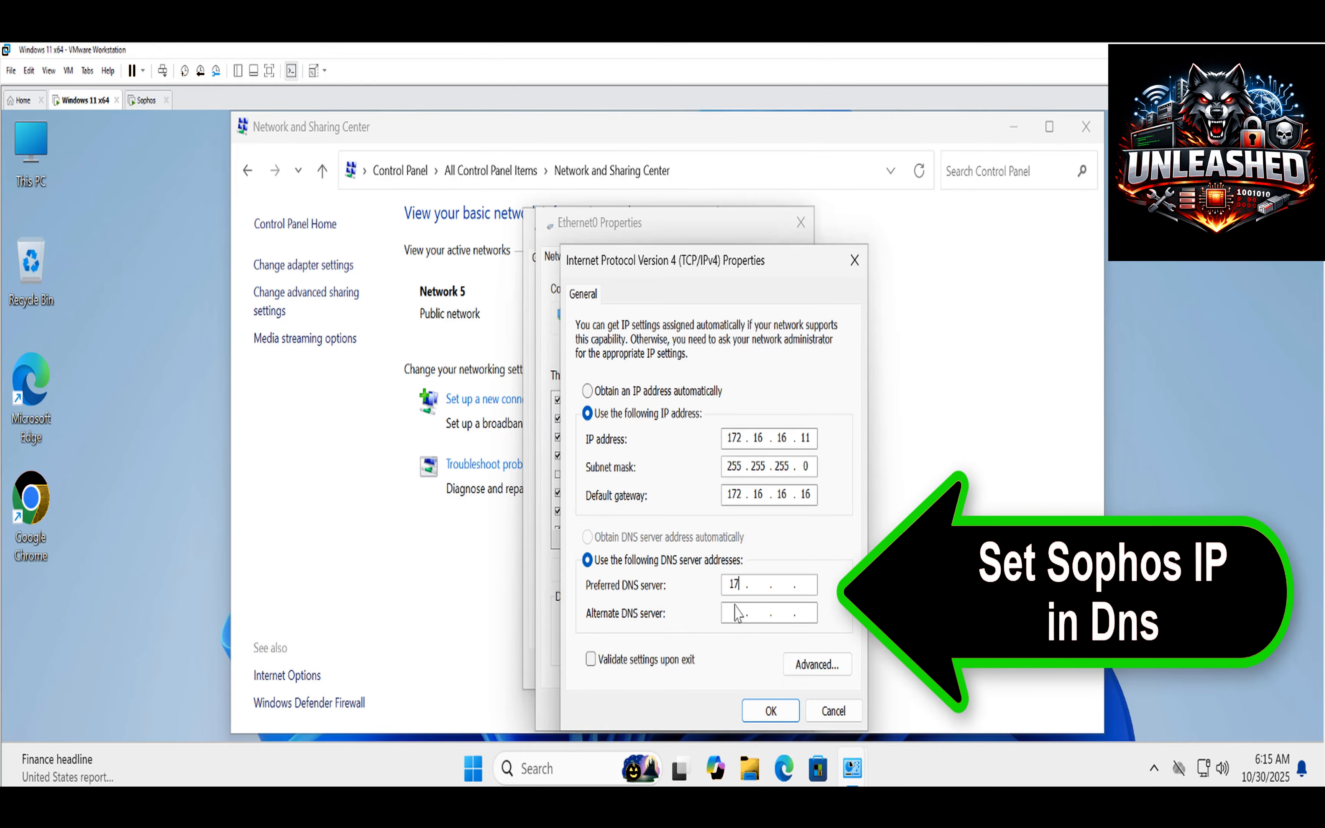
pyautogui.write('216.16.16')
pyautogui.click(758, 712)
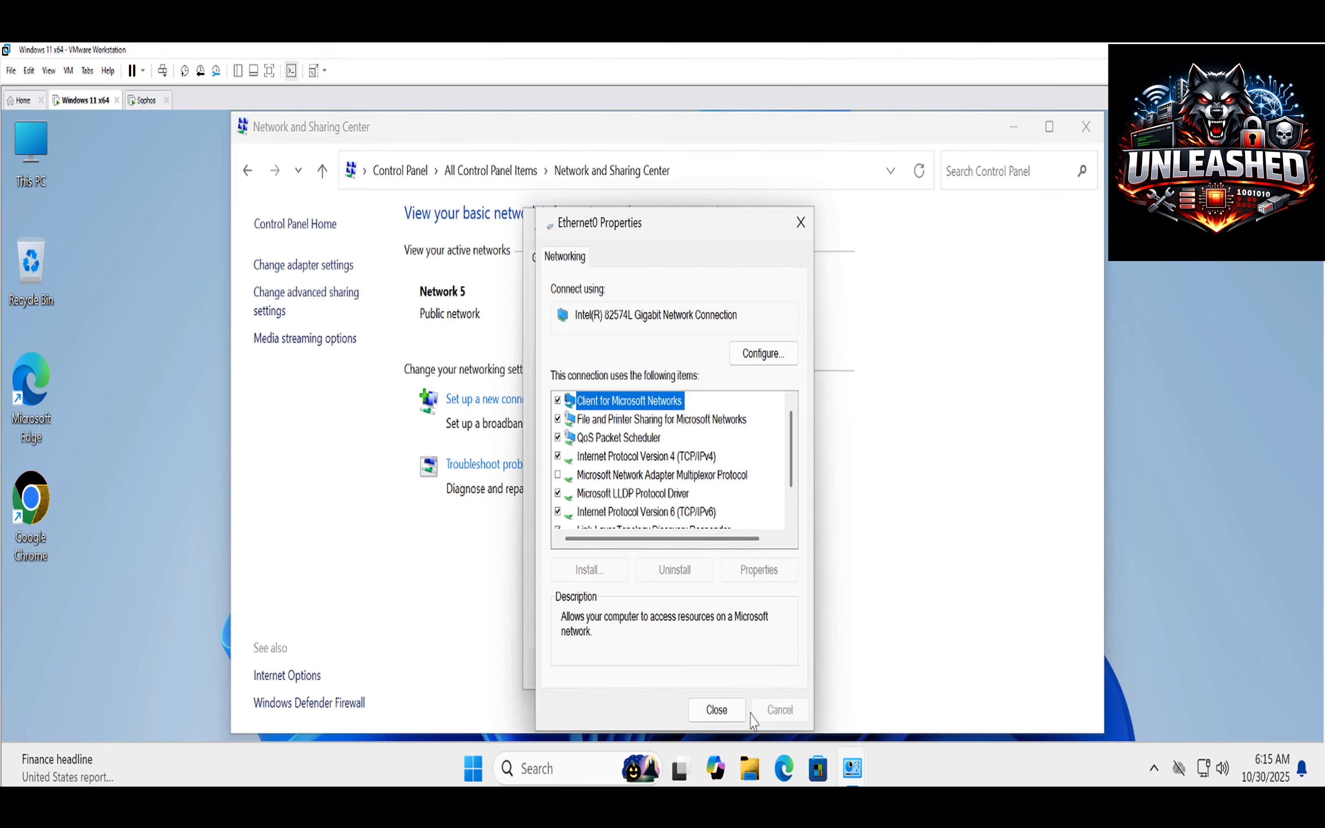
# Close the Ethernet0 and Network and Sharing Center windows and show the guest full screen.
pyautogui.click(709, 709)
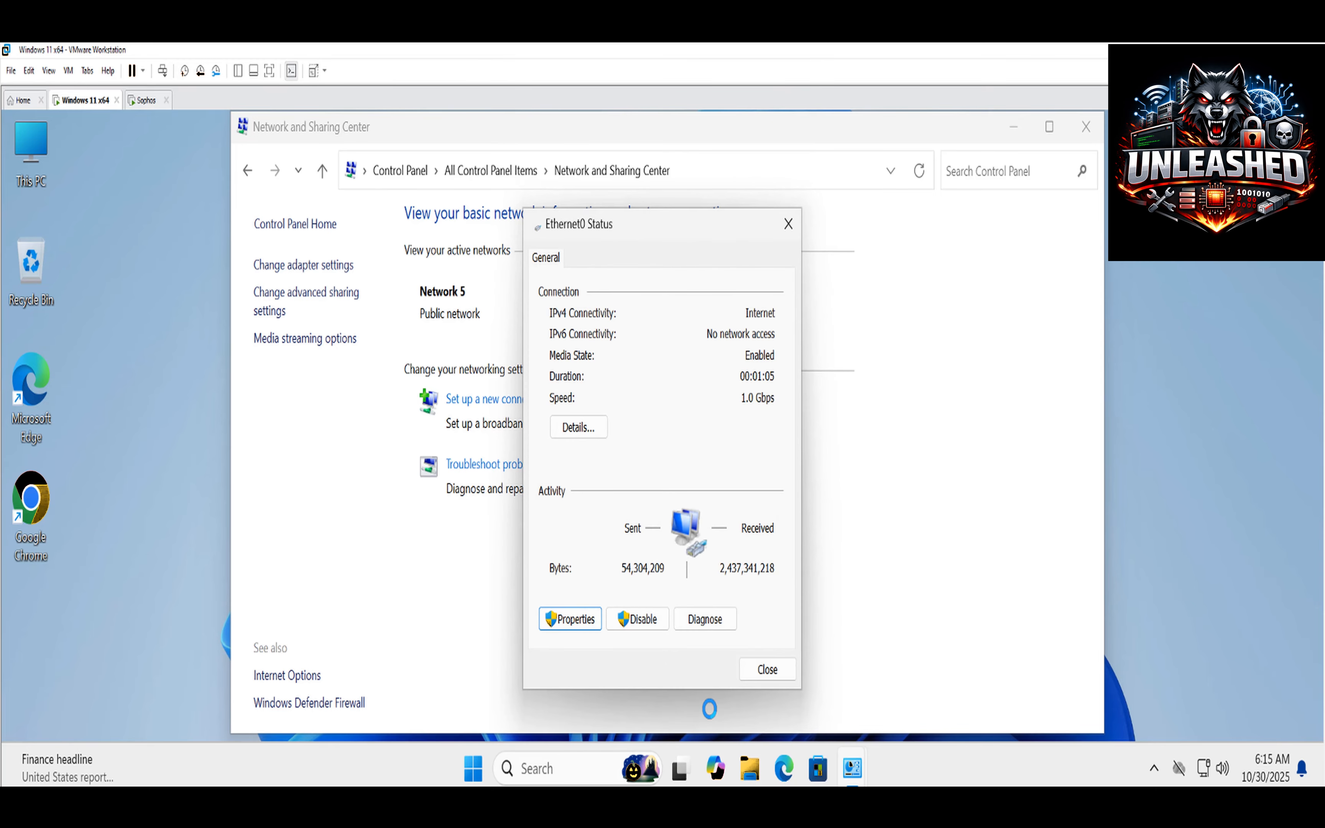
pyautogui.click(765, 669)
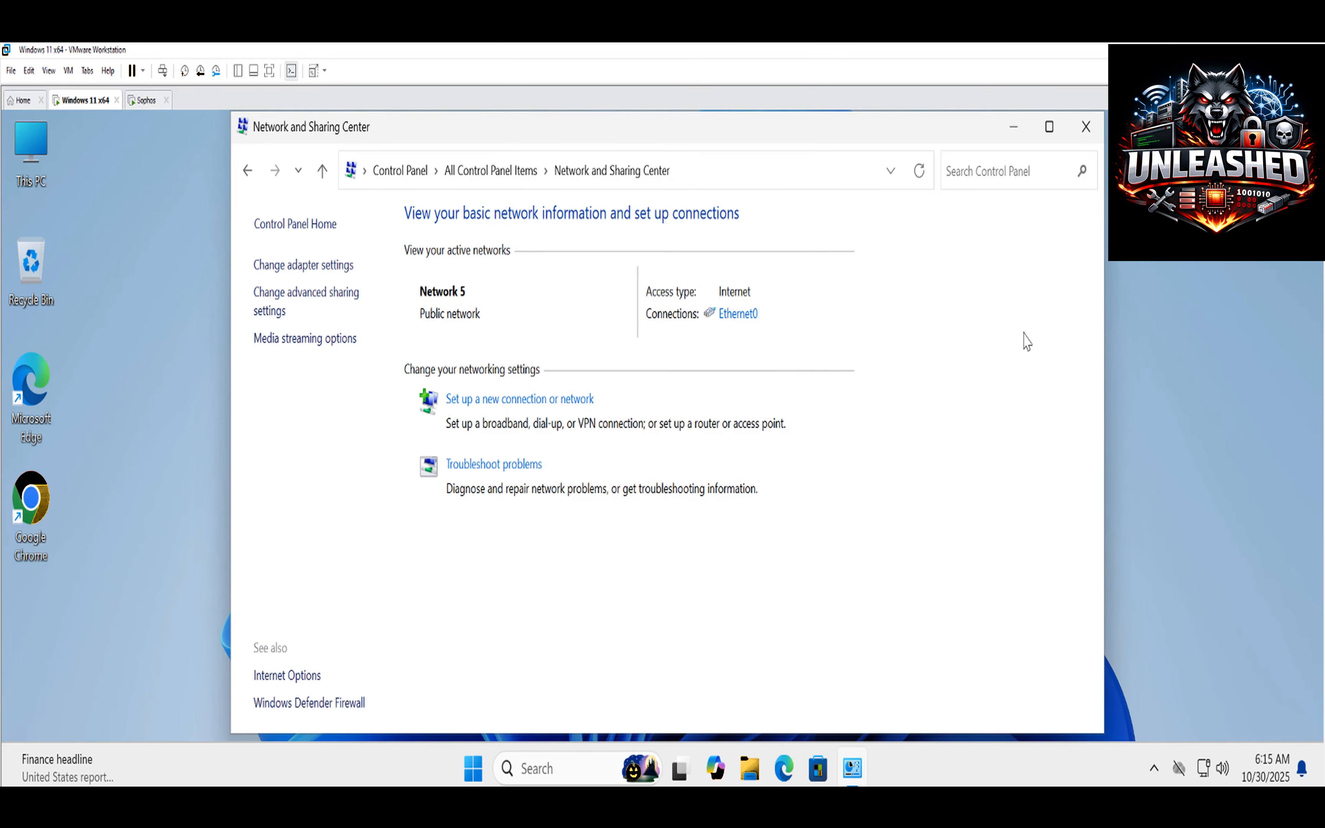
pyautogui.click(1092, 133)
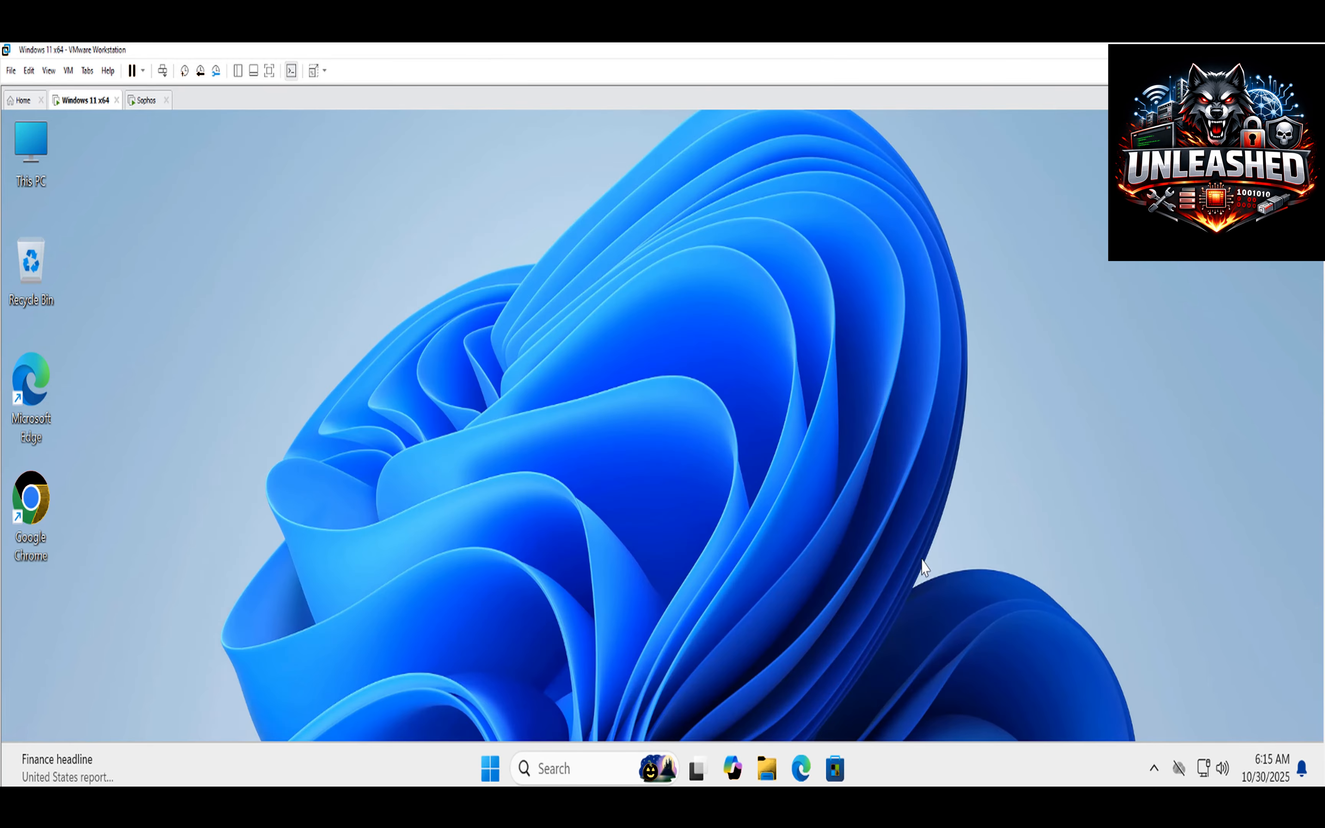
pyautogui.hotkey('ctrl', 'alt', 'Return')
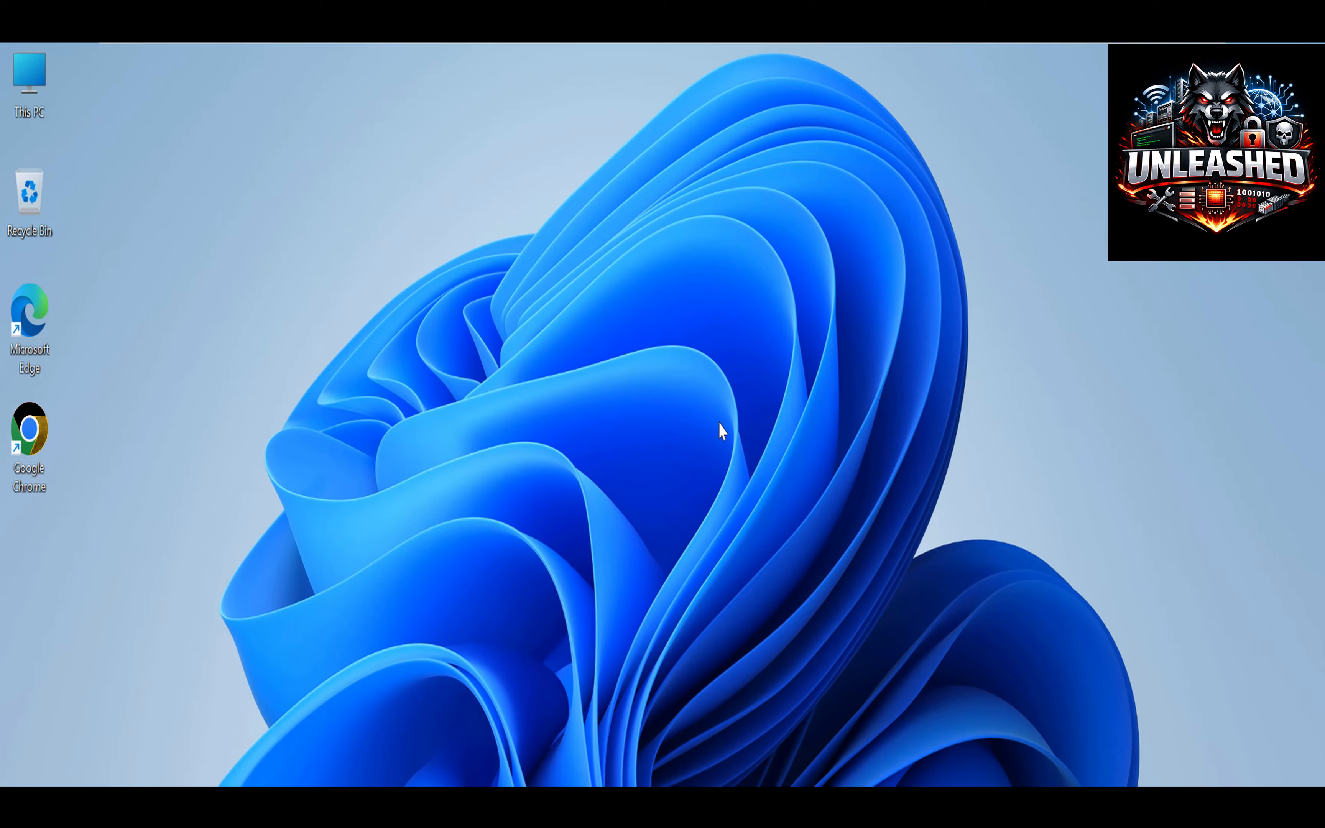
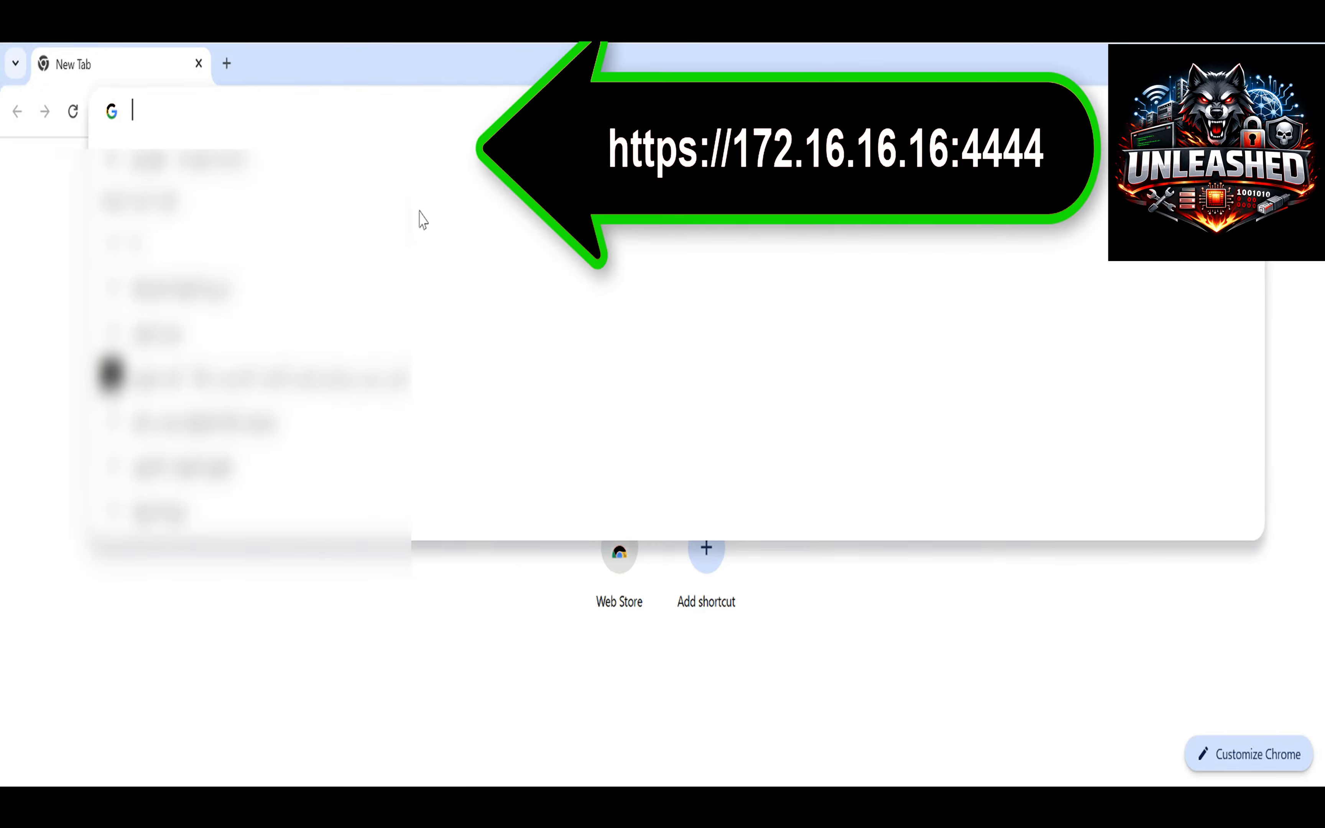
pyautogui.write('h')
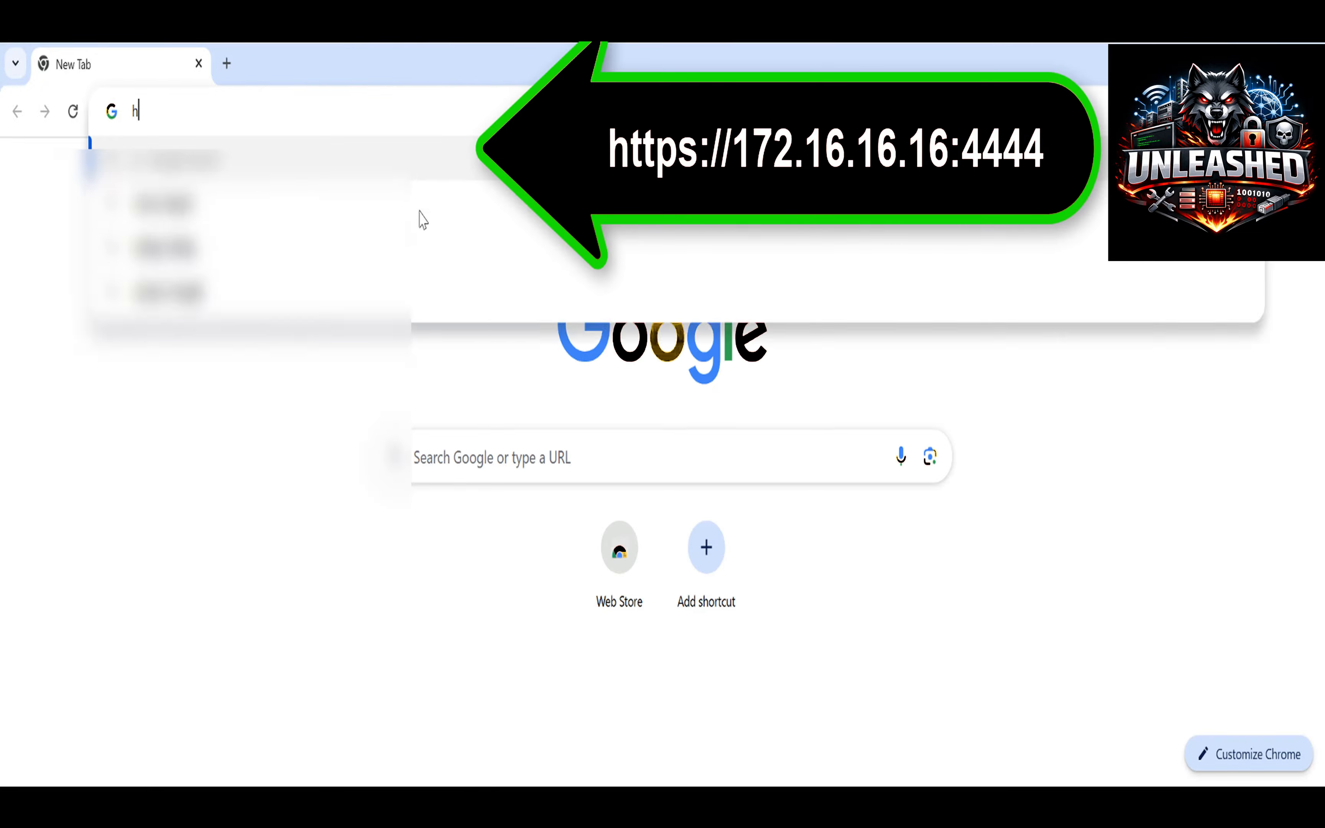
pyautogui.write('ttp')
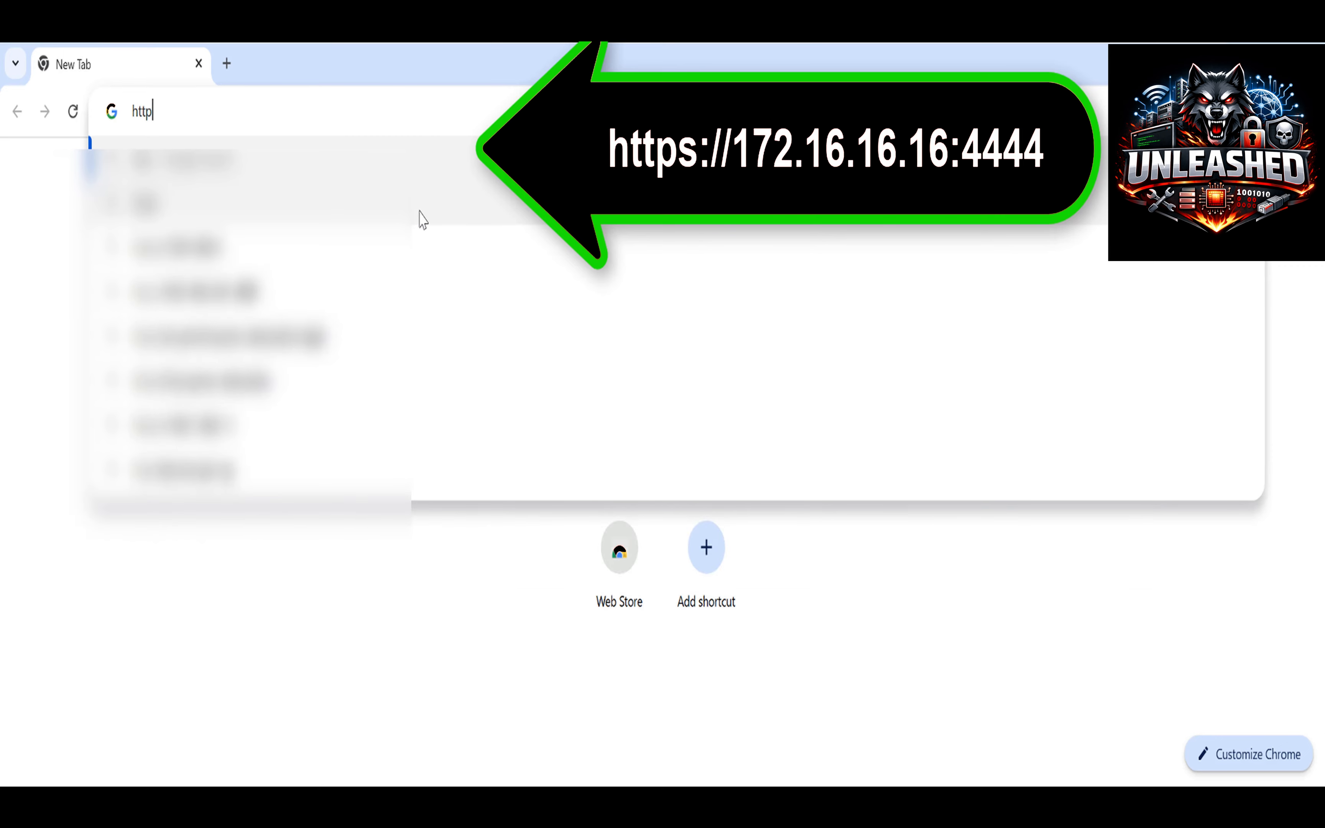
pyautogui.write('s://172.16.16.16:4444')
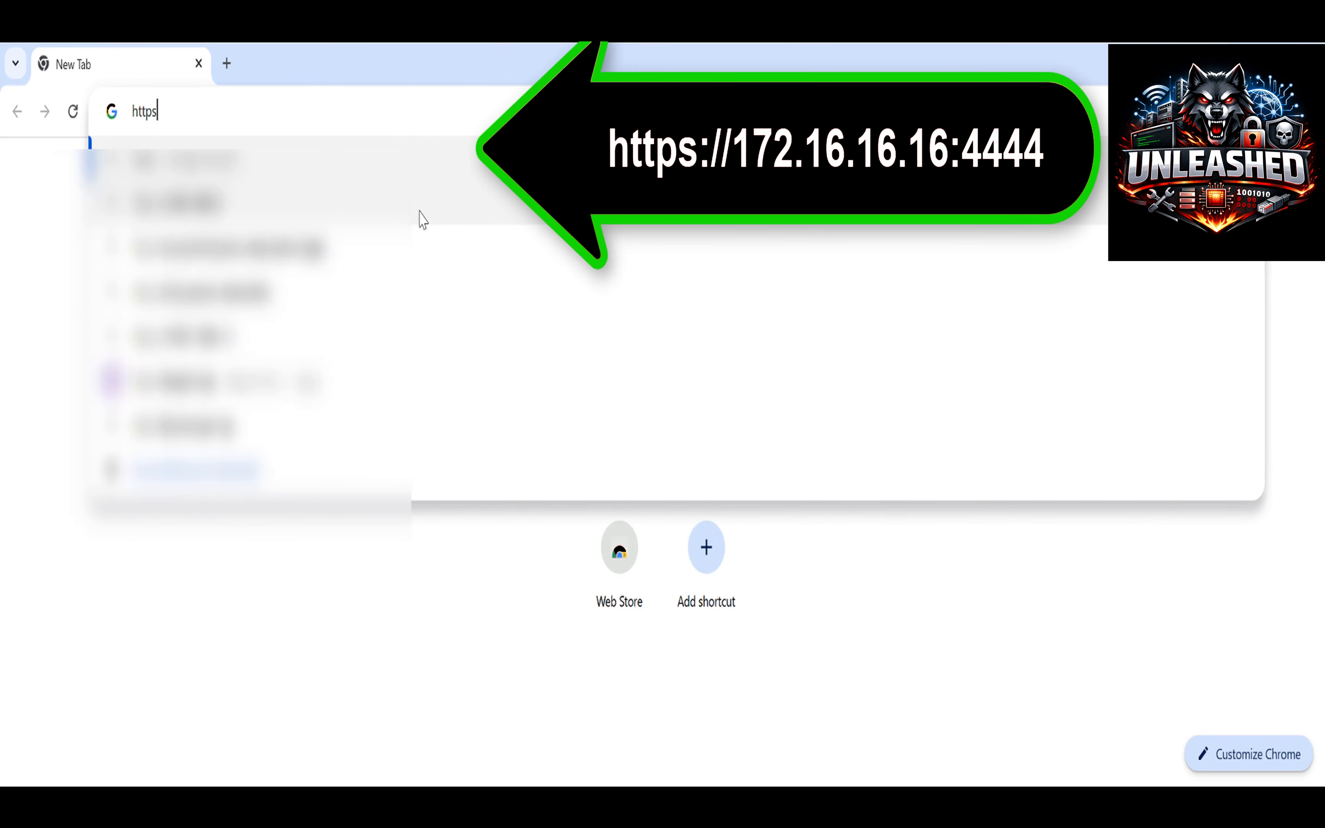
pyautogui.press('Return')
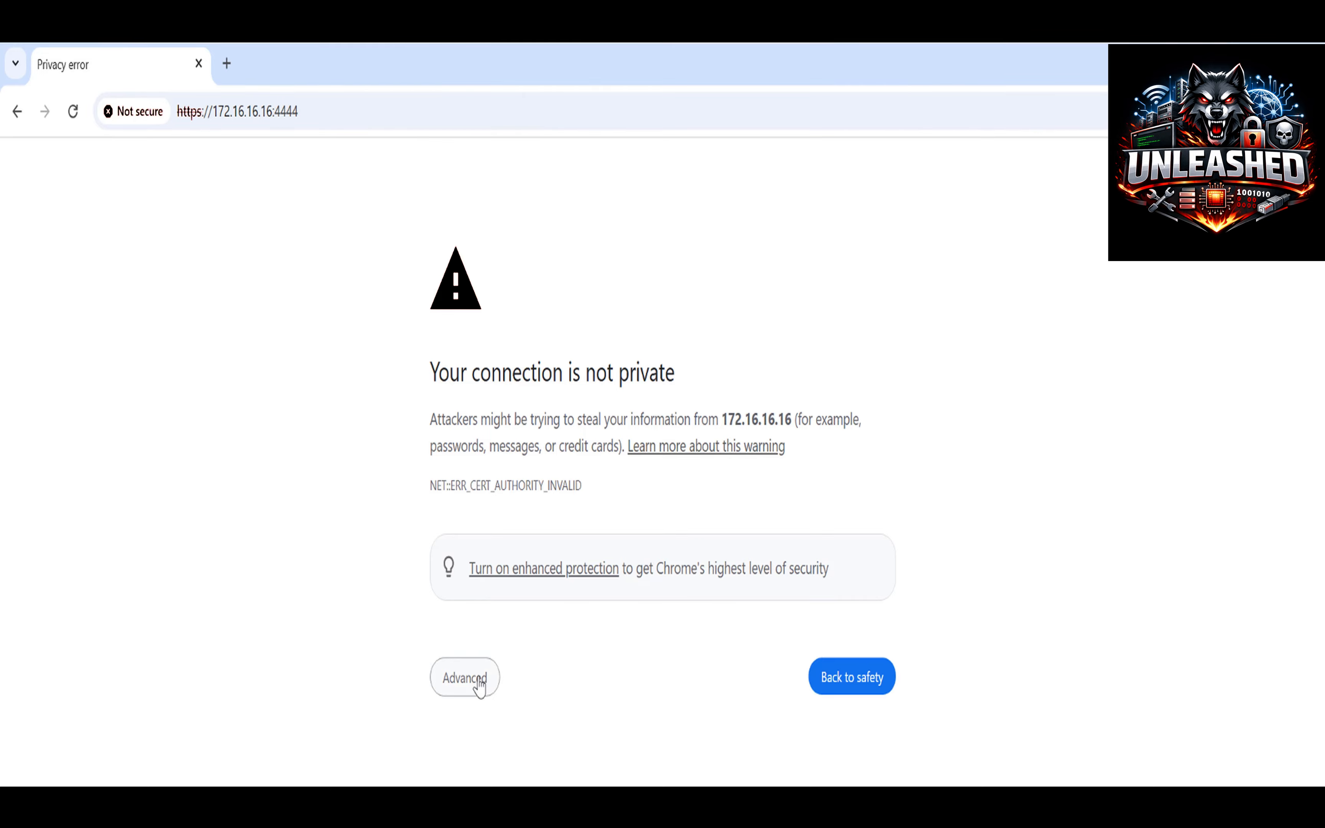
pyautogui.click(477, 682)
pyautogui.scroll(-2, 647, 665)
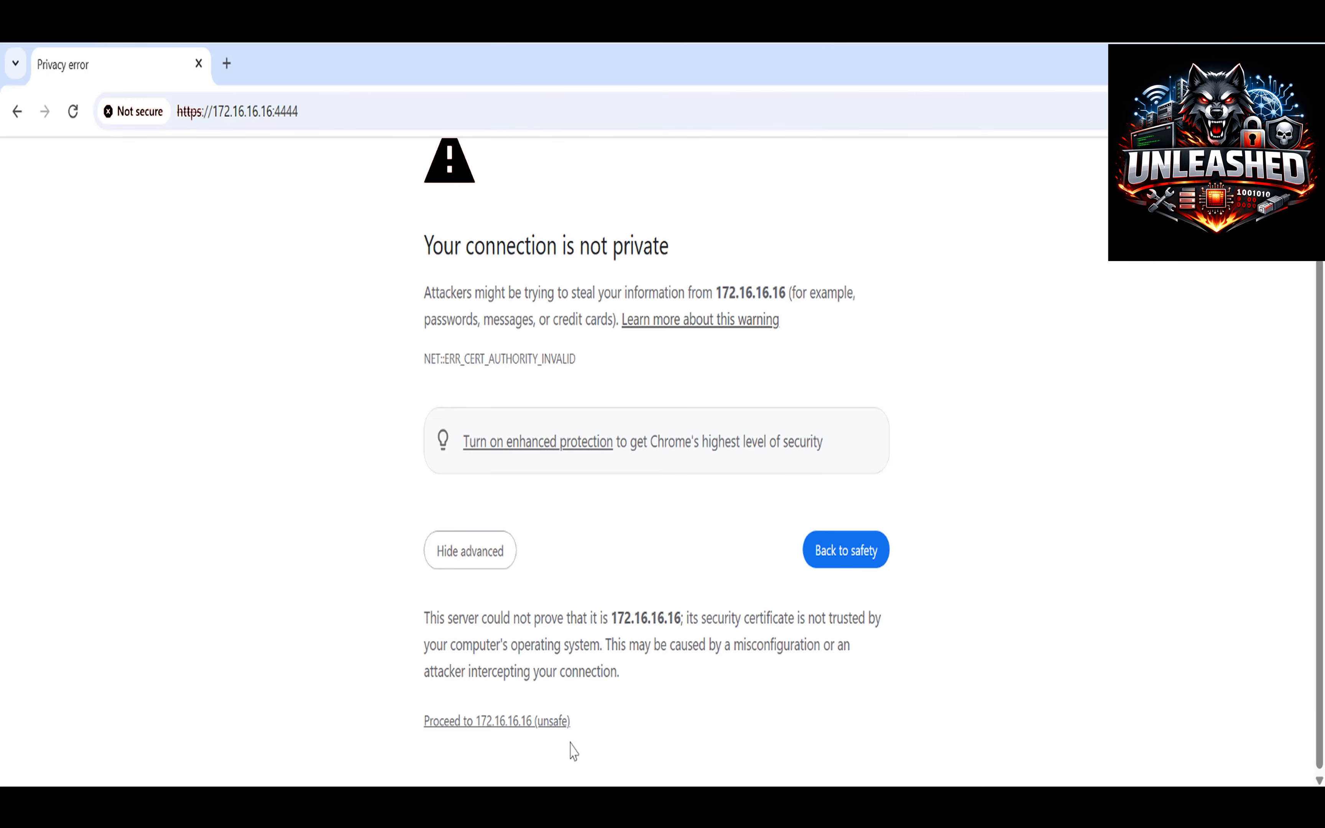
pyautogui.click(551, 722)
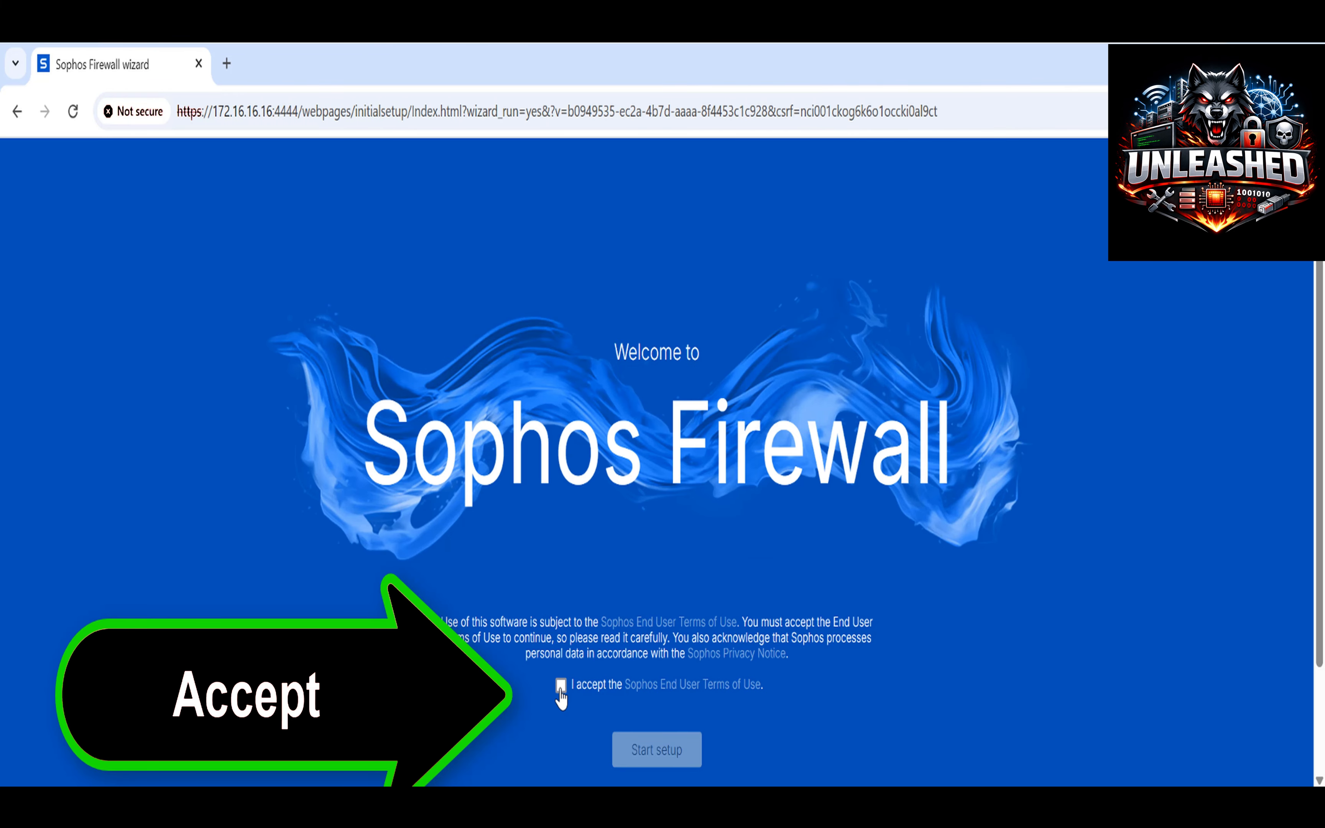
# Accept the End User Terms, start setup, and set the administrator password.
pyautogui.click(561, 686)
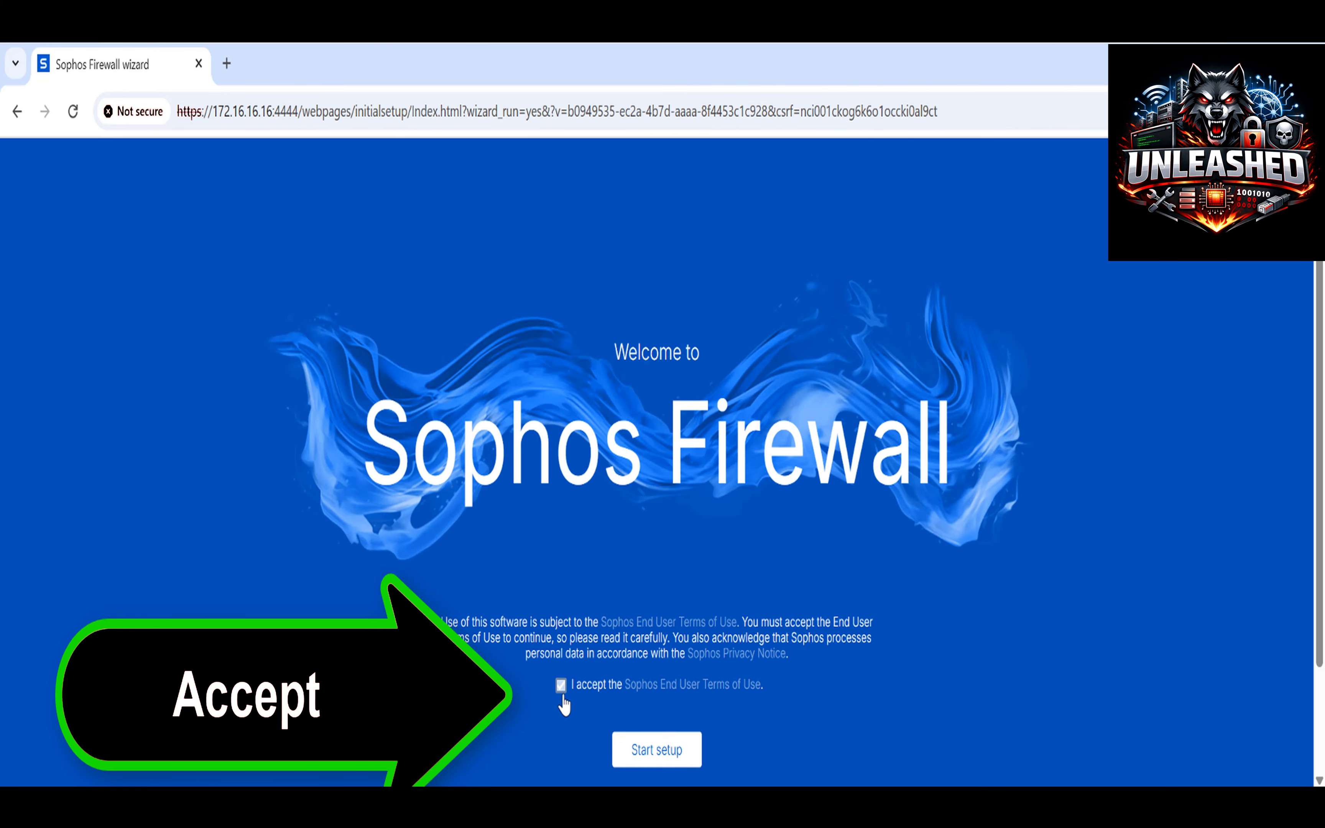
pyautogui.click(649, 760)
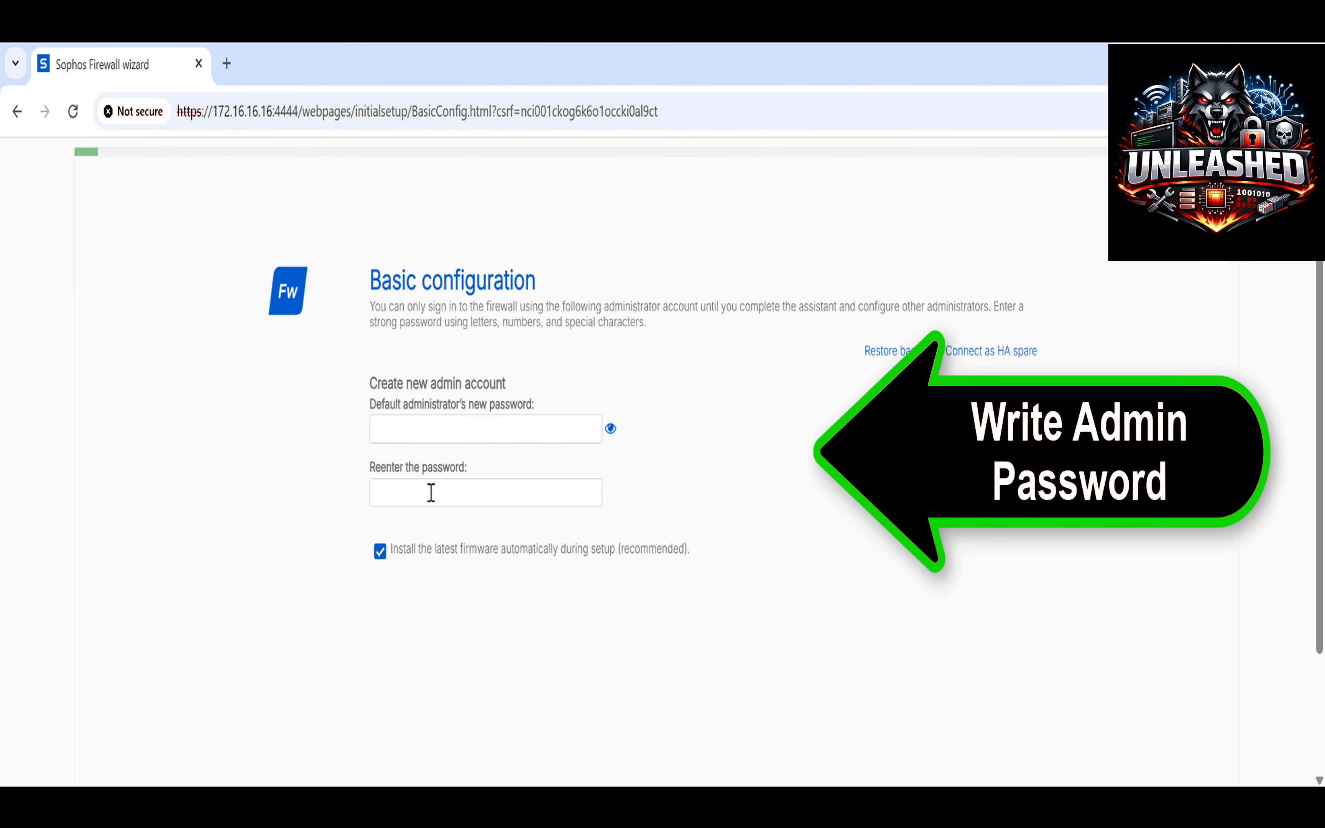
pyautogui.click(431, 430)
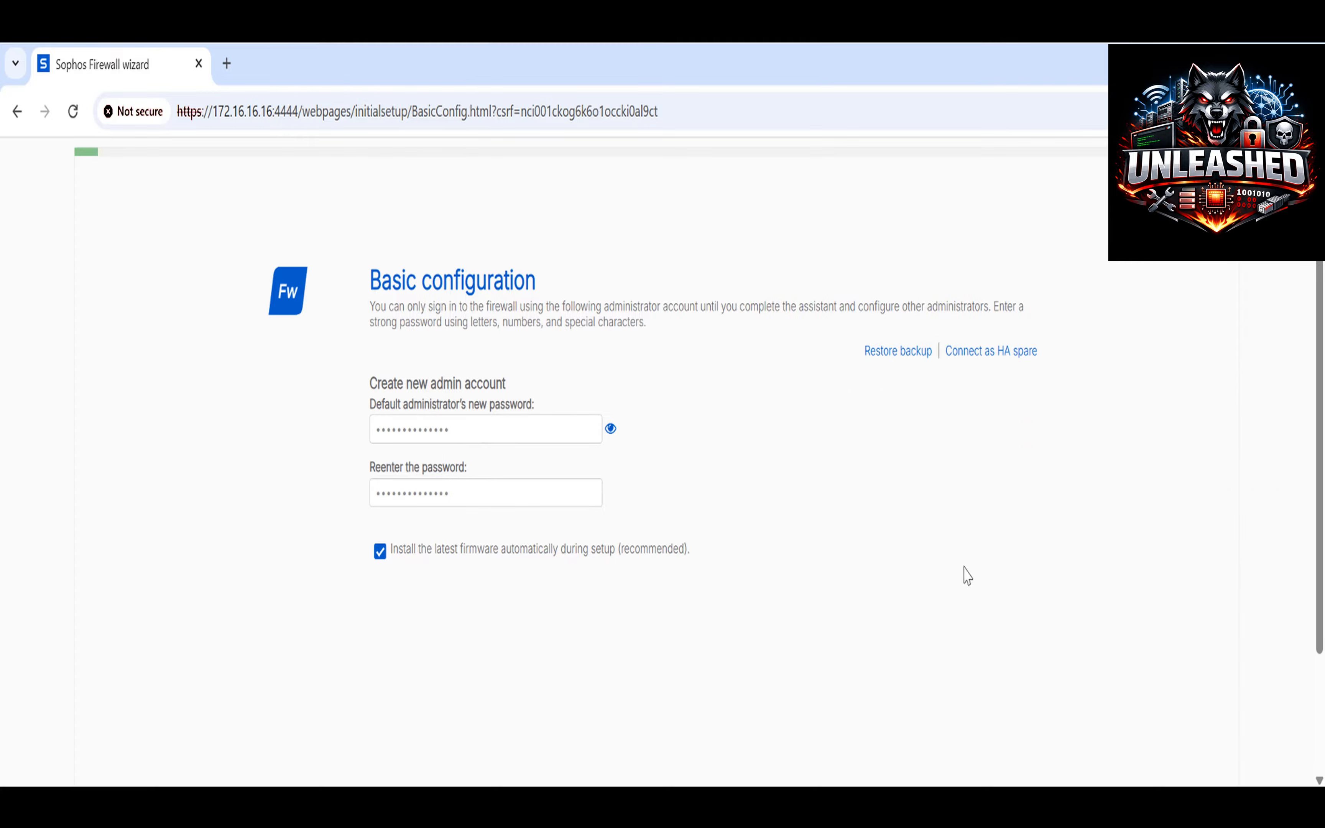
pyautogui.scroll(-3, 967, 575)
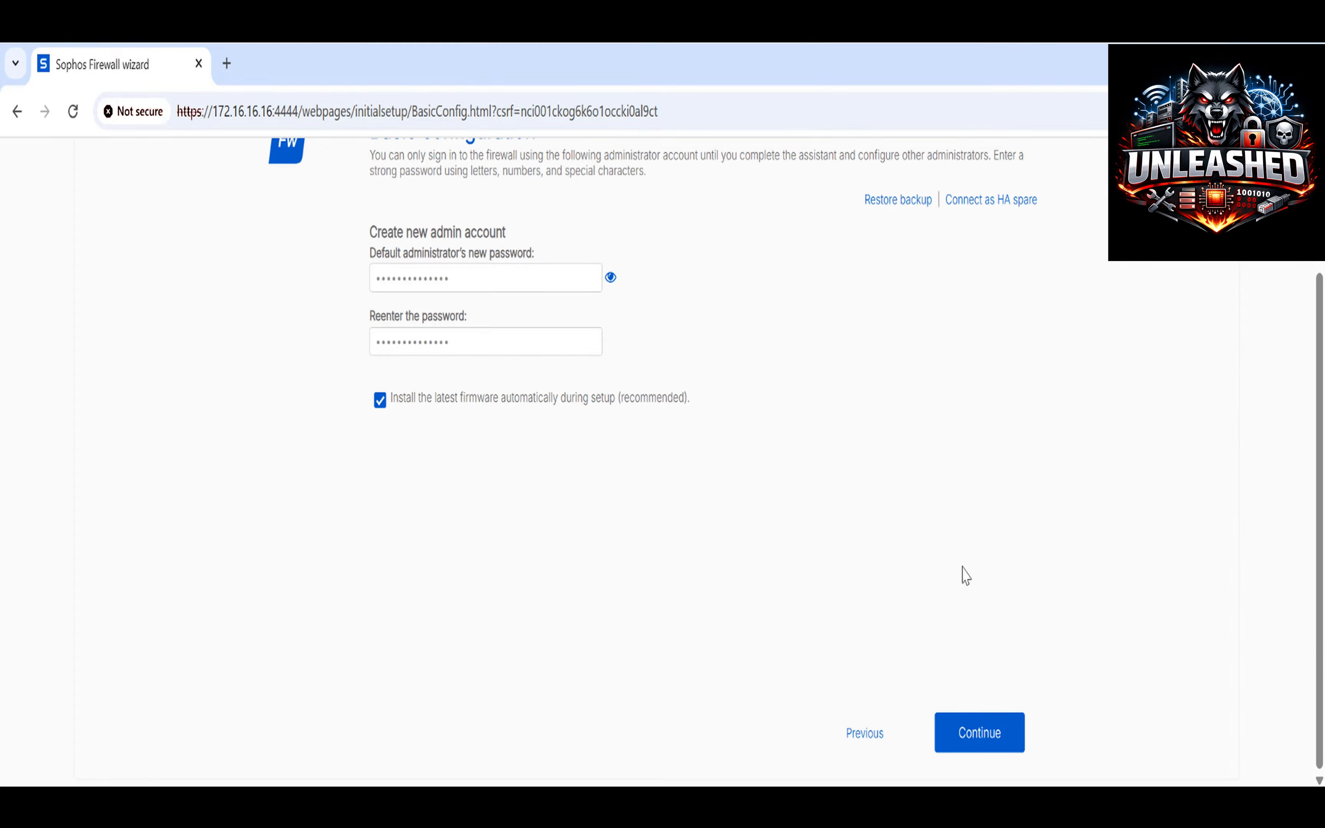
pyautogui.click(978, 730)
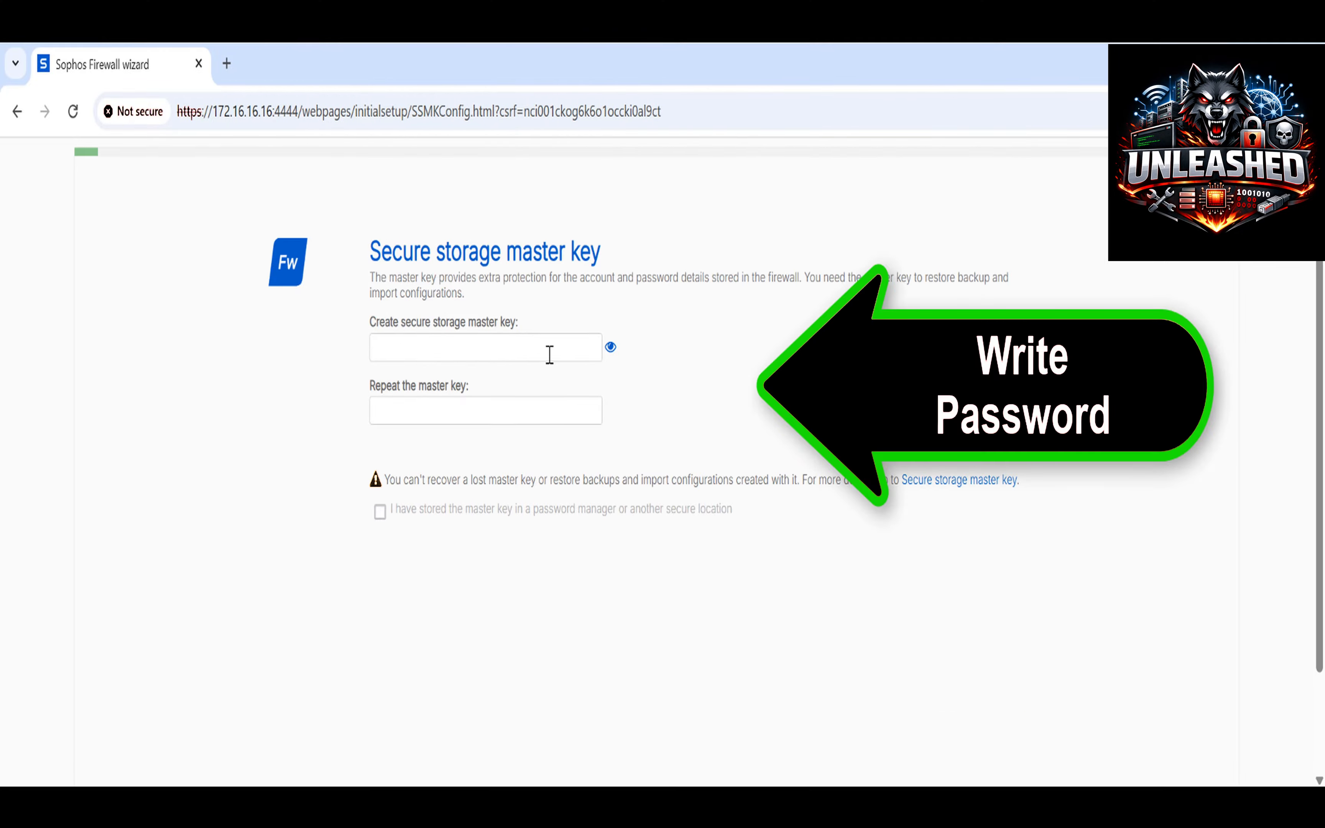
# Enter and repeat the secure storage master key, confirming it is stored safely.
pyautogui.click(564, 348)
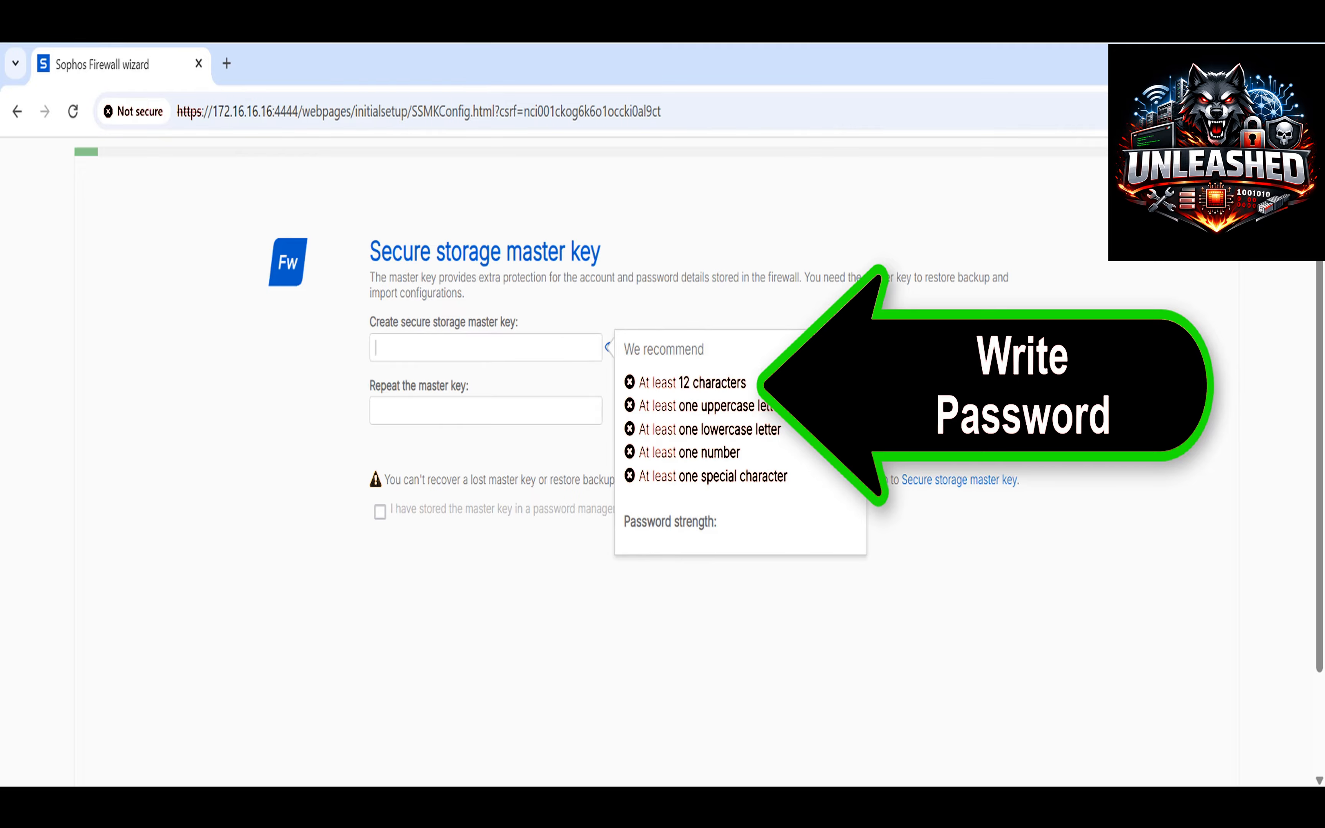
pyautogui.write('S@ph')
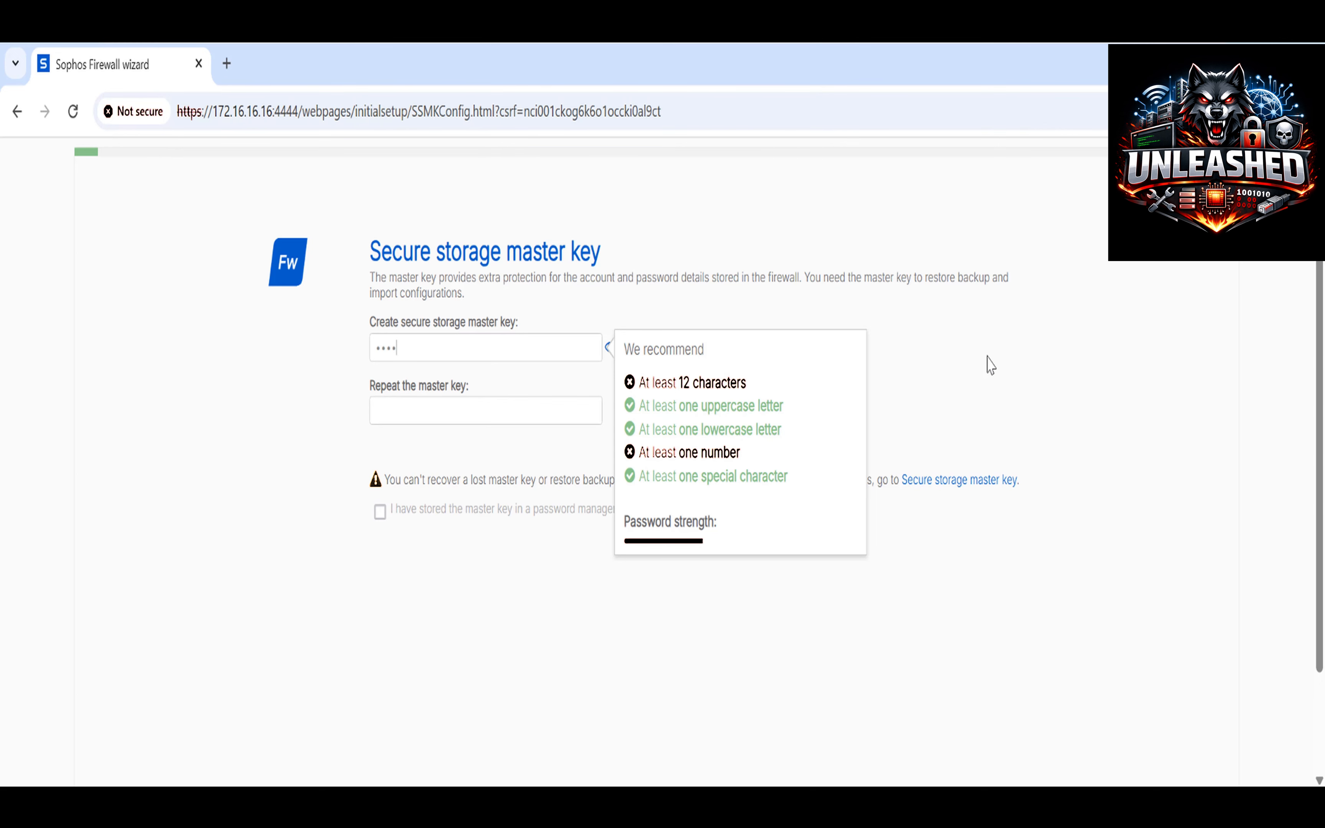
pyautogui.write('o123')
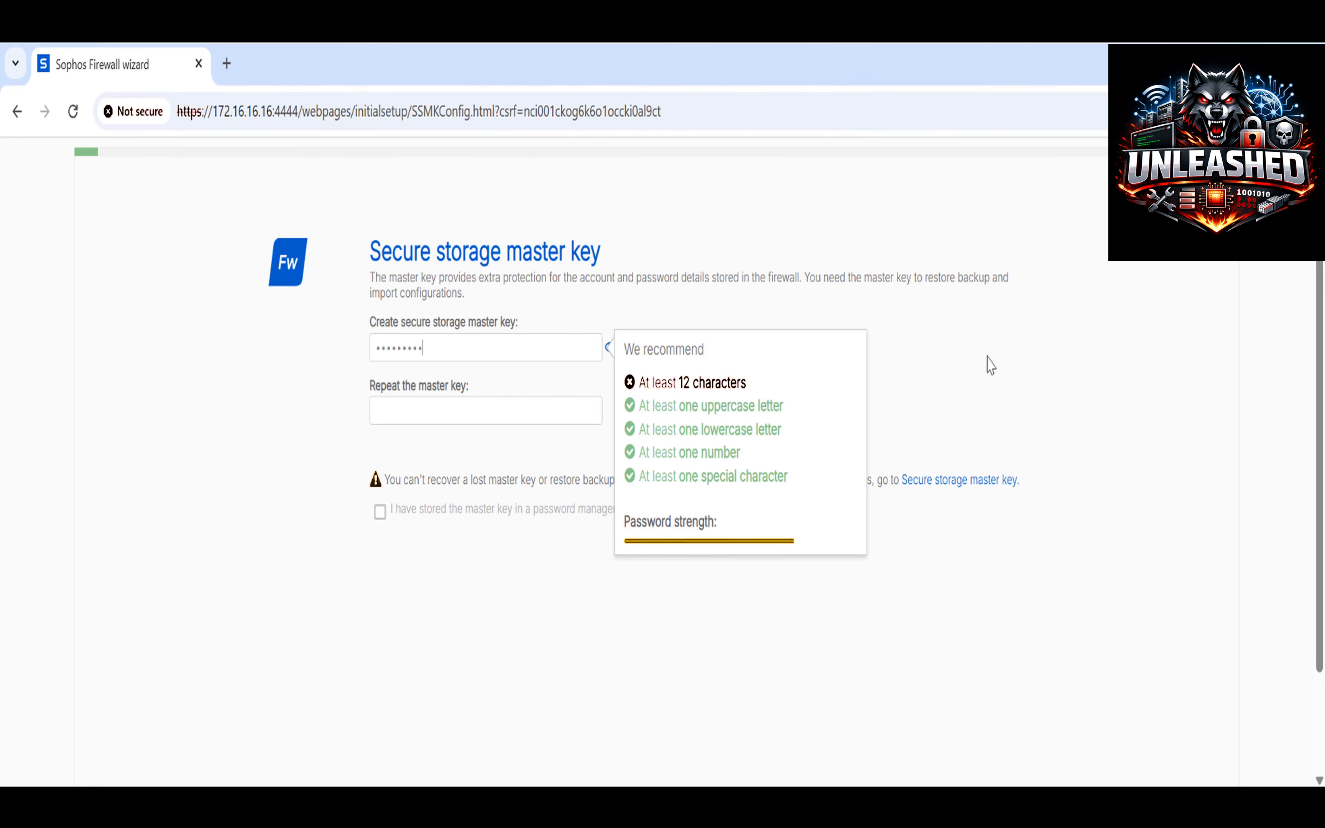
pyautogui.write('•••••')
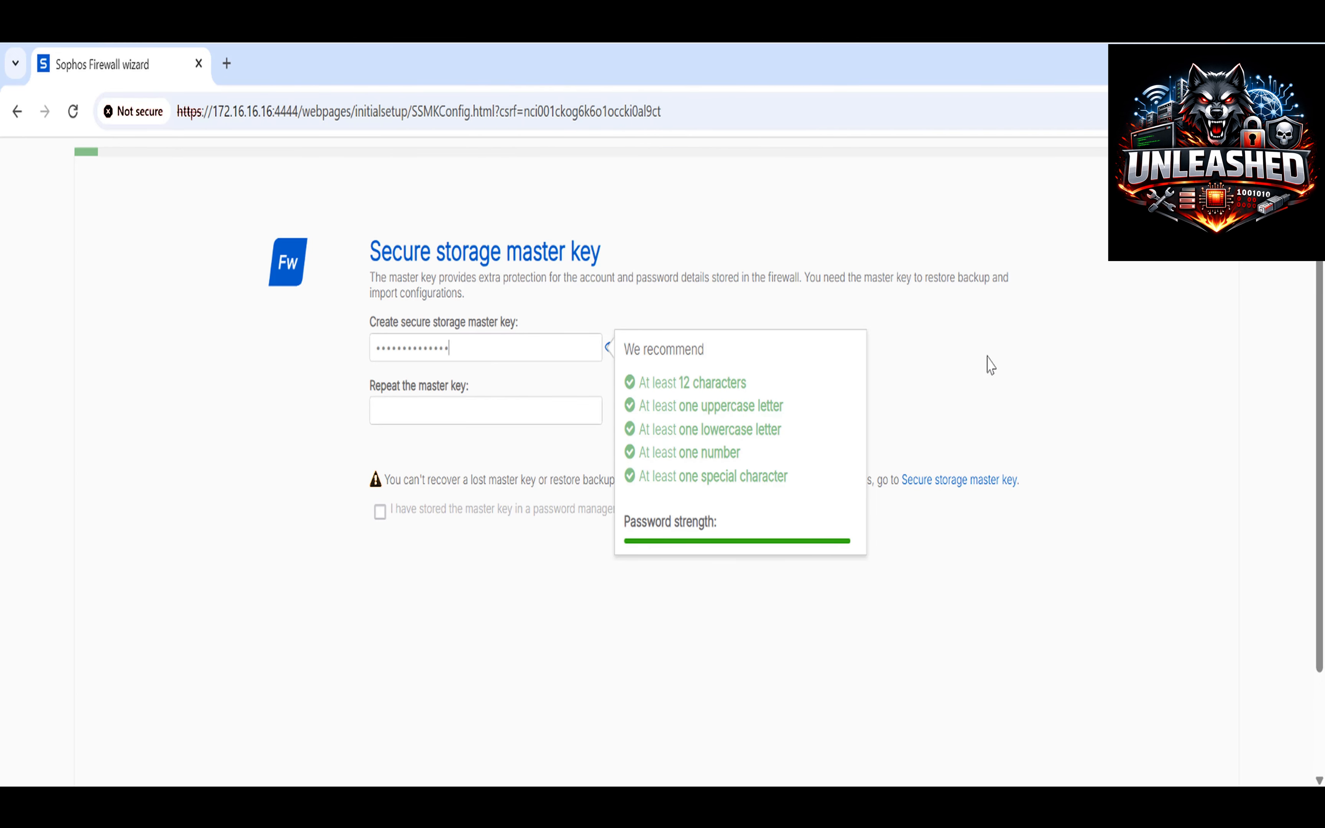
pyautogui.press('Tab')
pyautogui.scroll(-3, 559, 573)
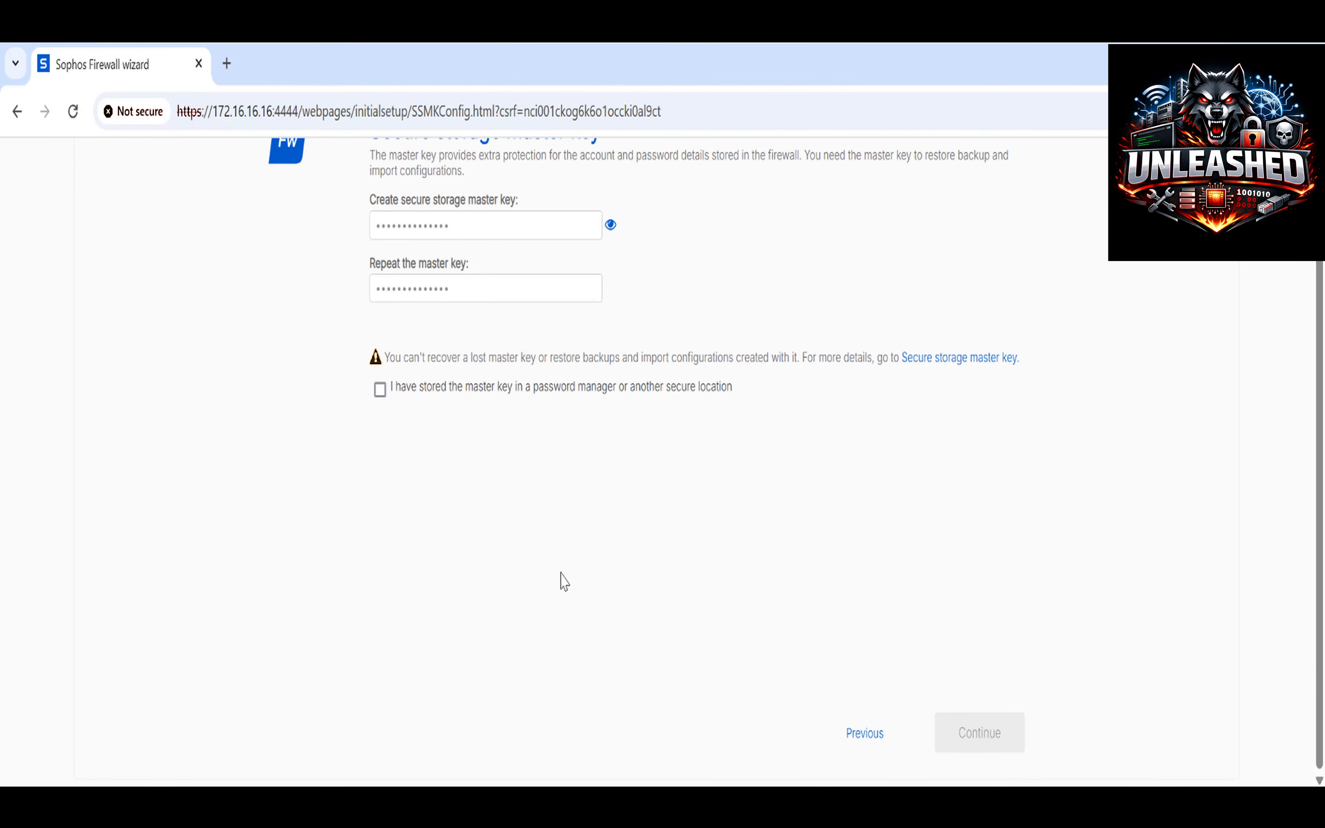
pyautogui.click(379, 390)
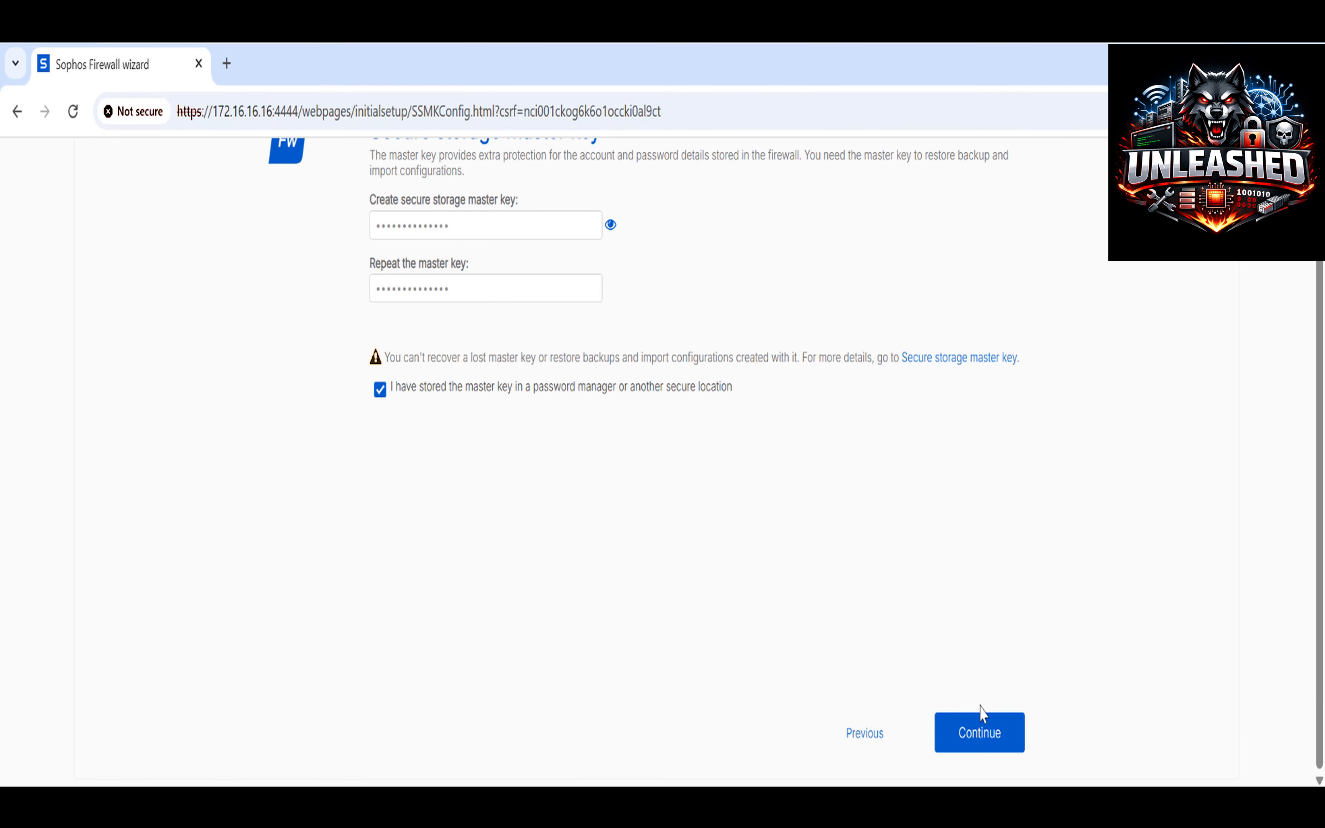
pyautogui.click(996, 743)
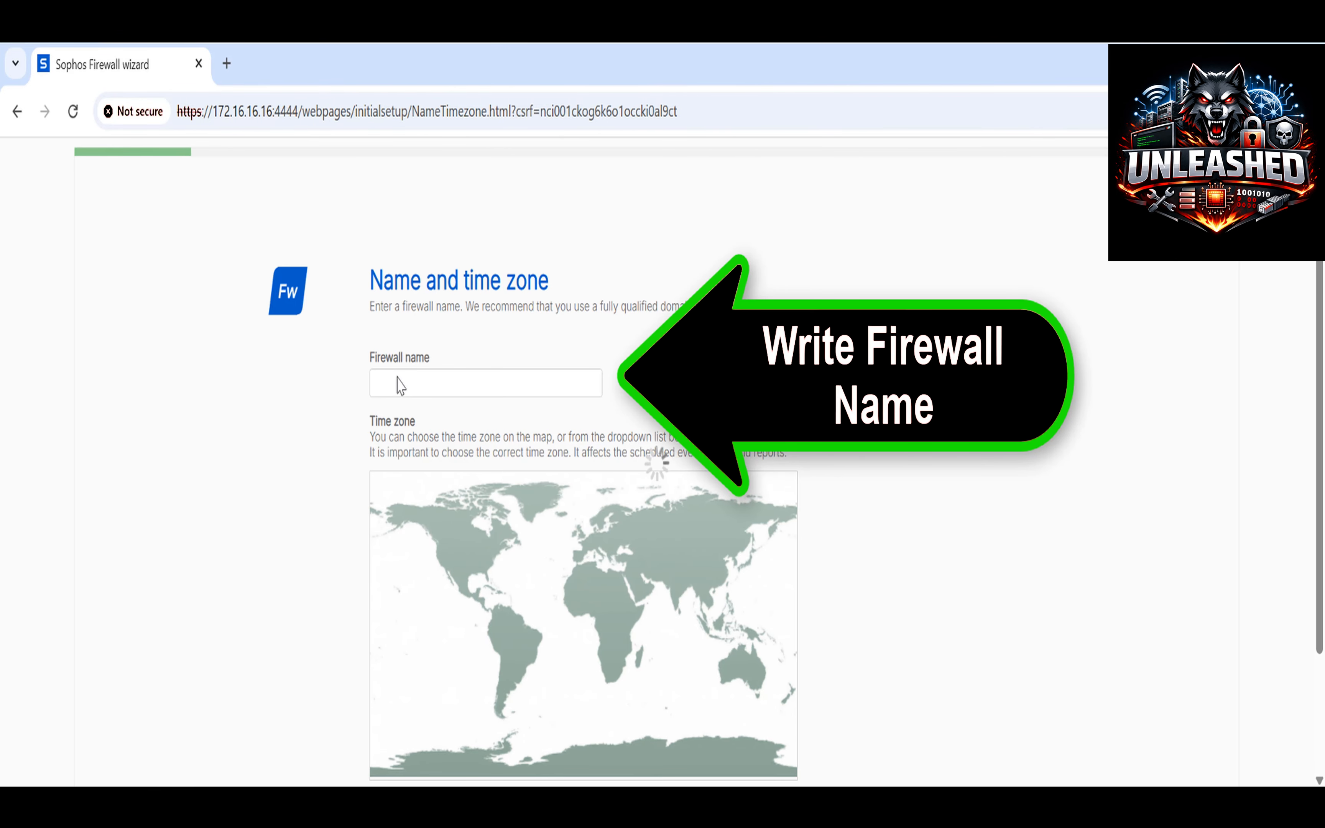
# Choose Africa/Cairo as the firewall's time zone and continue to registration.
pyautogui.click(399, 390)
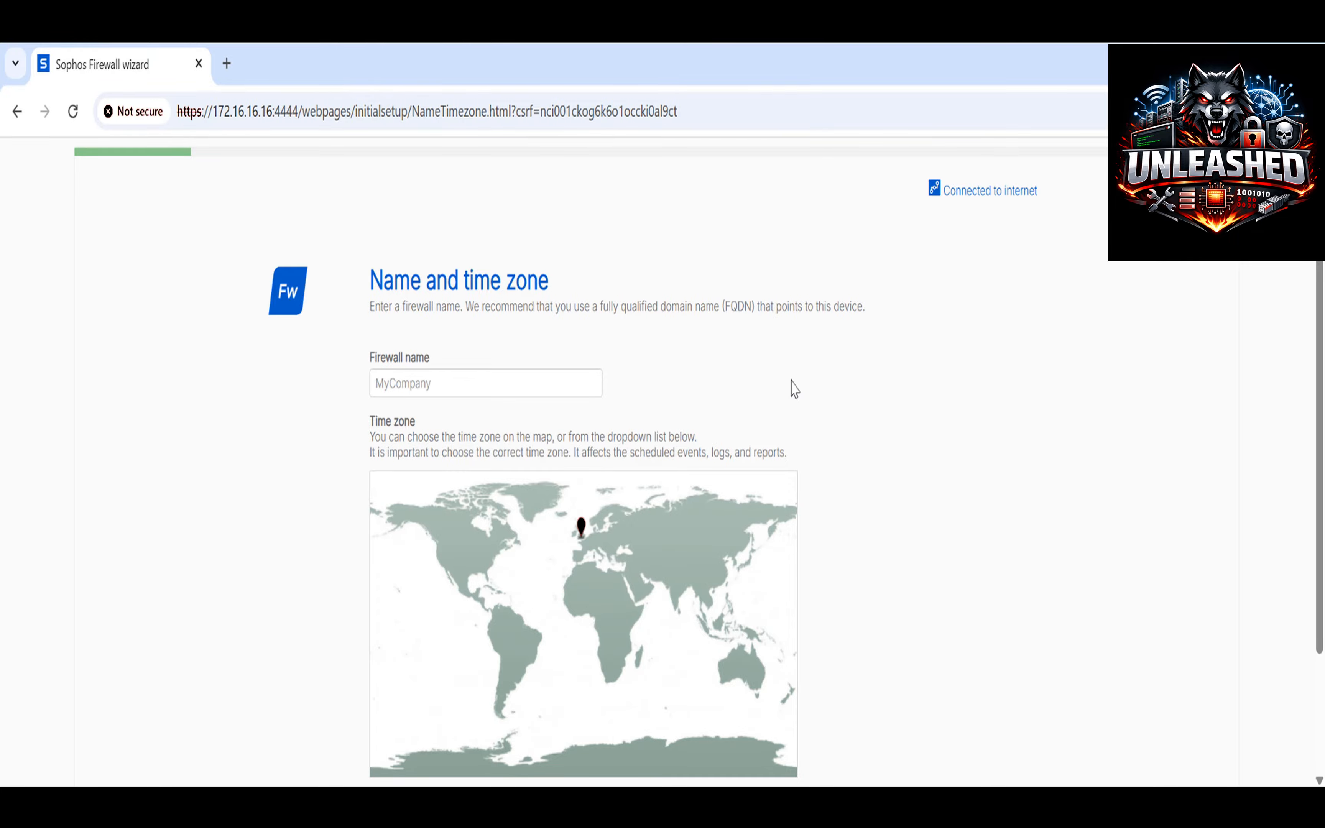
pyautogui.scroll(-3, 833, 418)
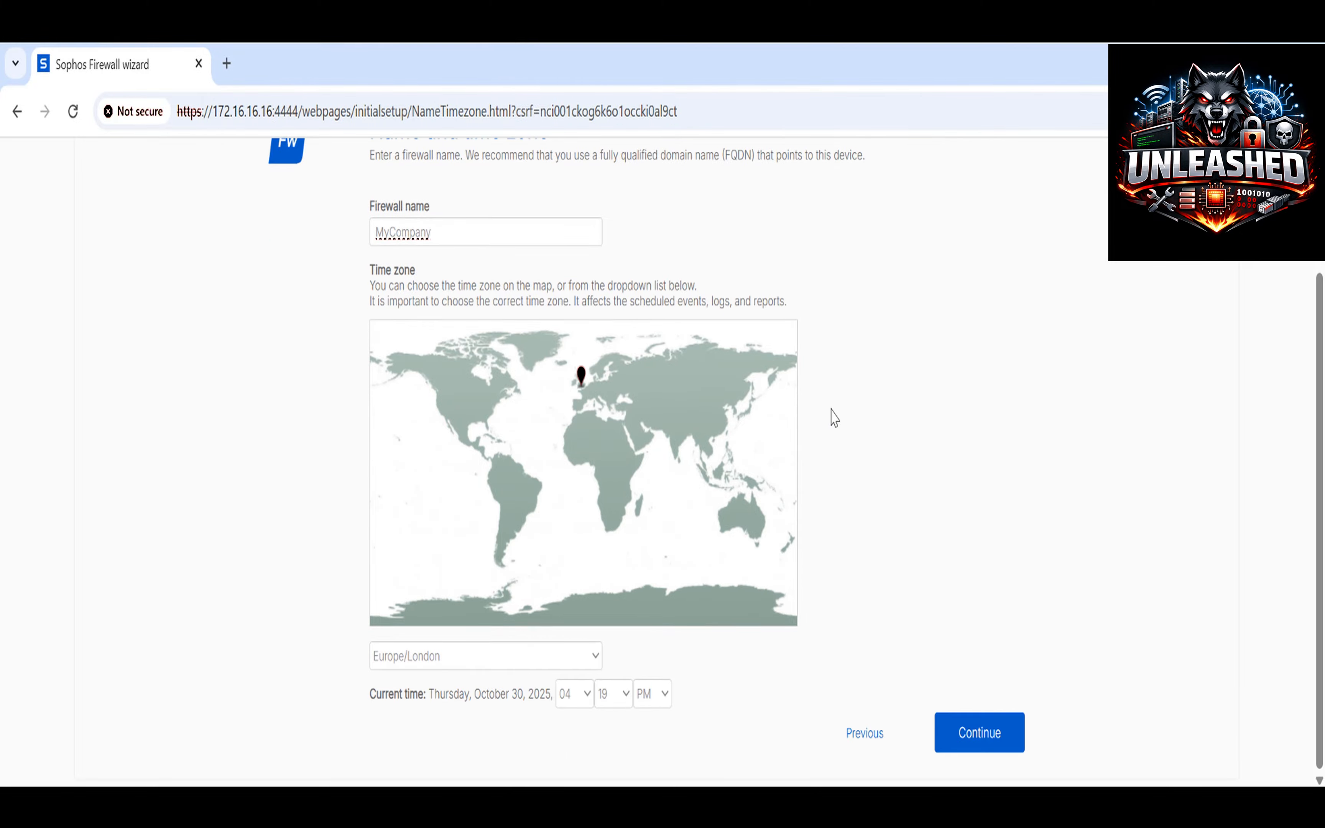
pyautogui.click(594, 656)
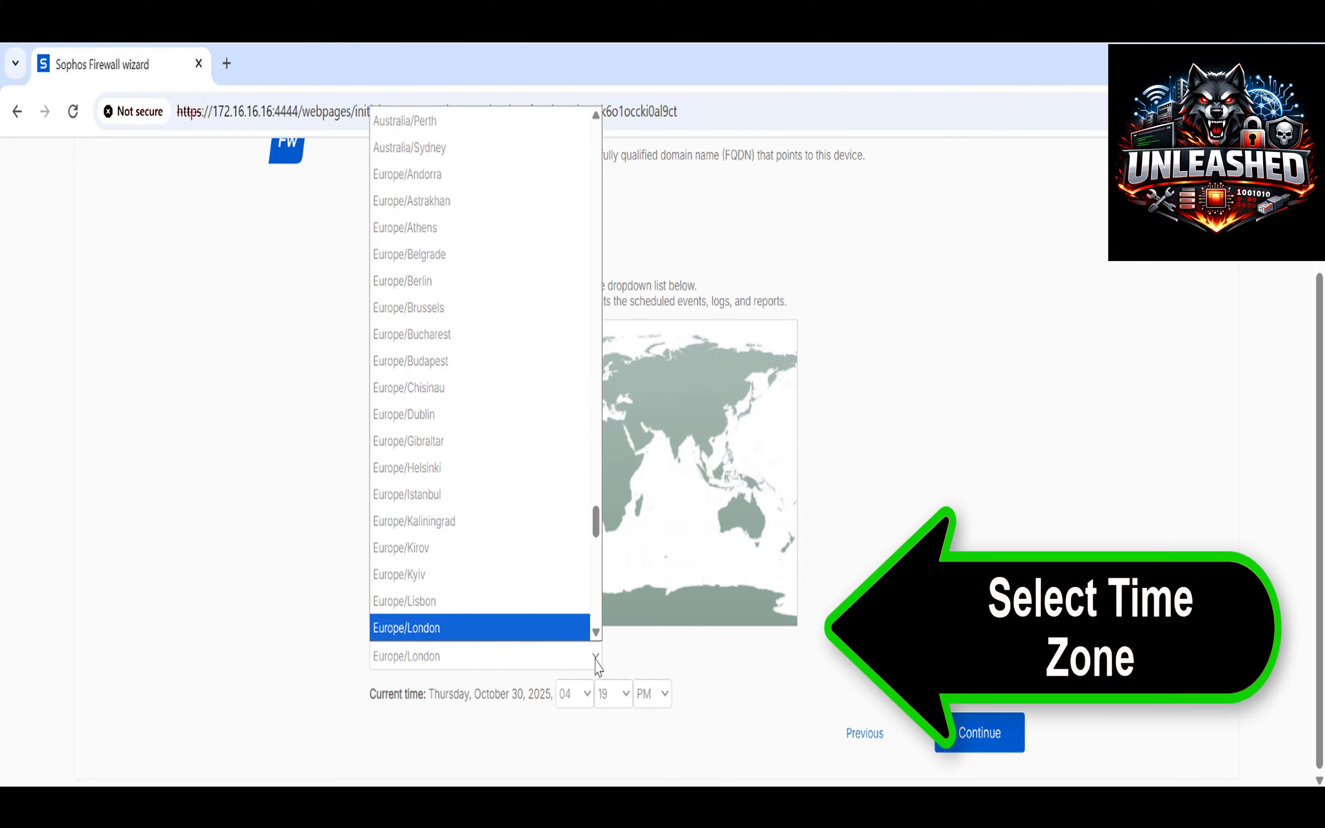
pyautogui.moveTo(601, 534); pyautogui.dragTo(602, 170)
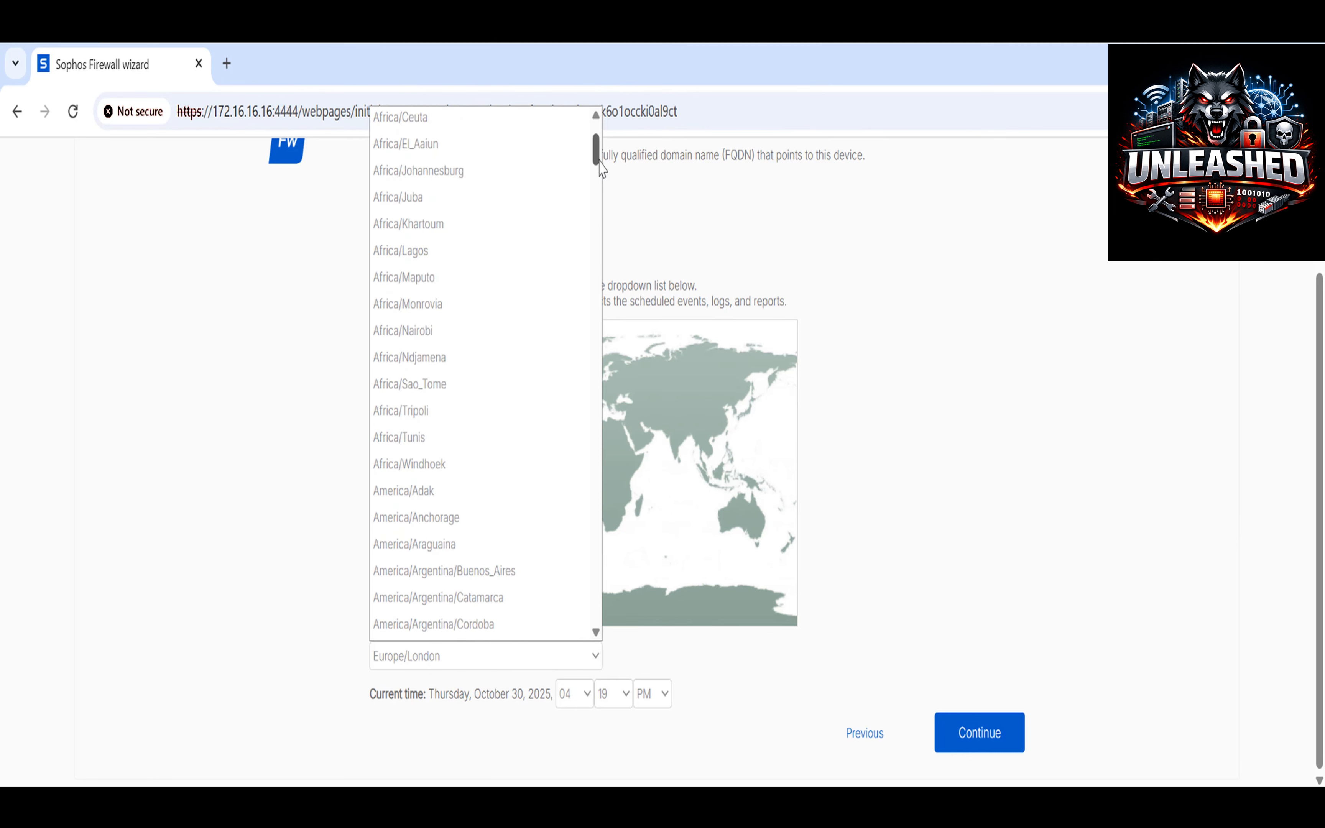
pyautogui.moveTo(602, 170); pyautogui.dragTo(602, 162)
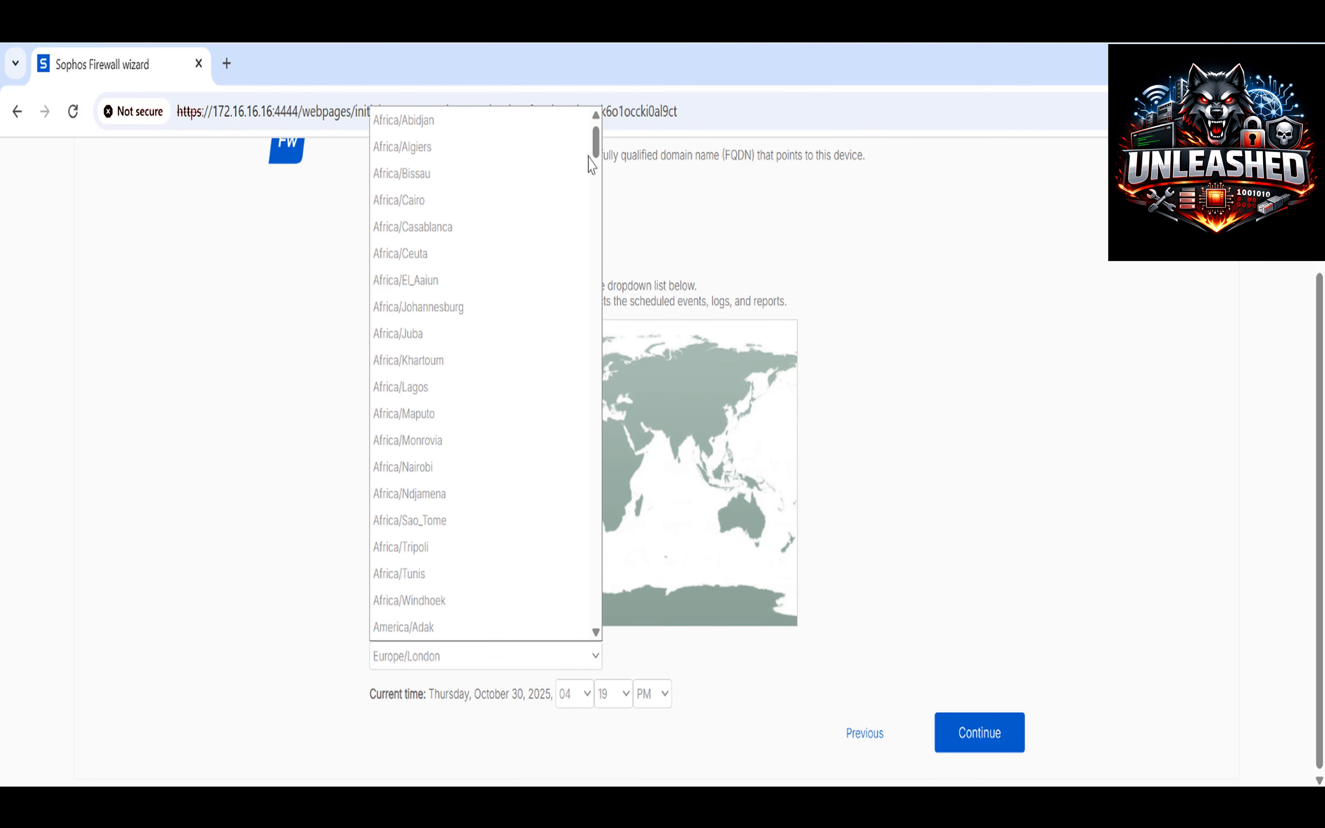
pyautogui.click(453, 206)
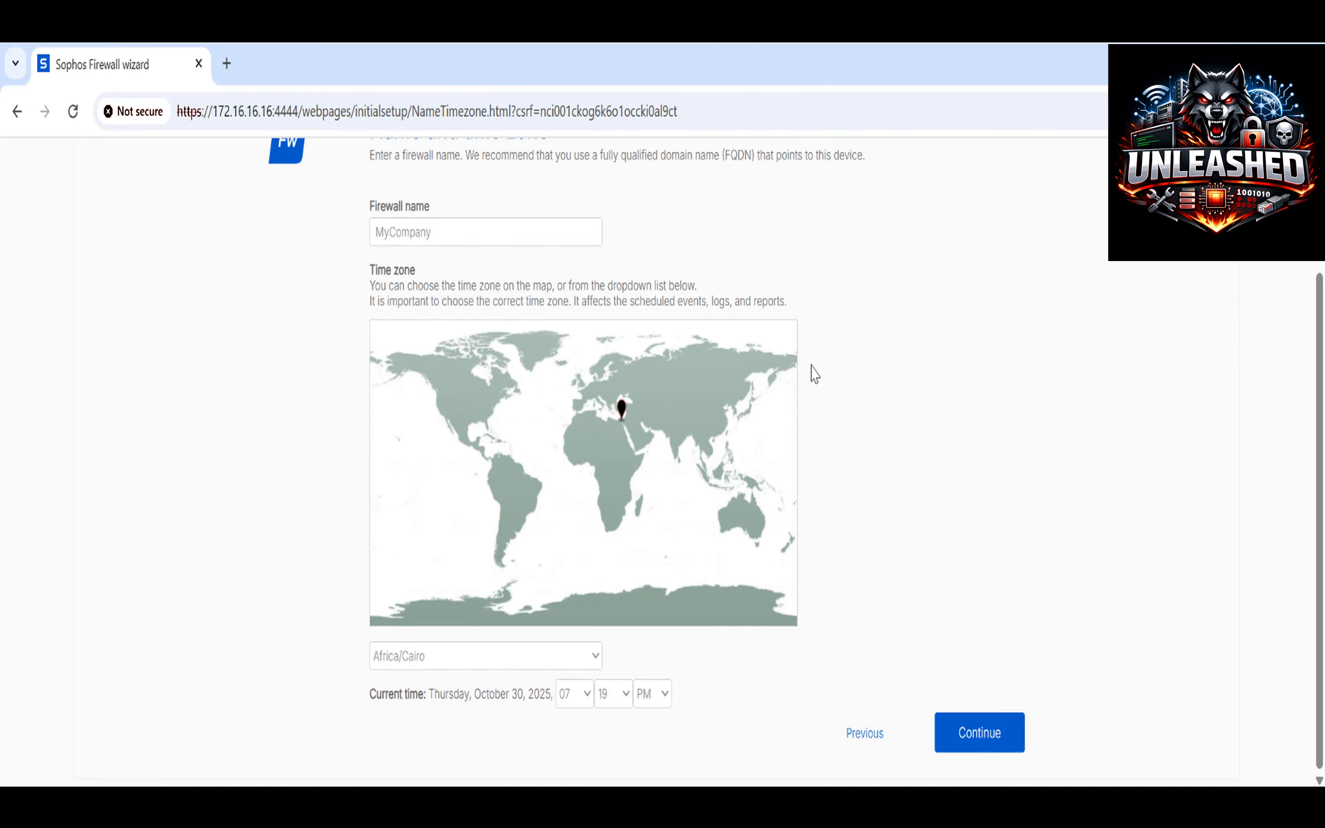
pyautogui.click(972, 746)
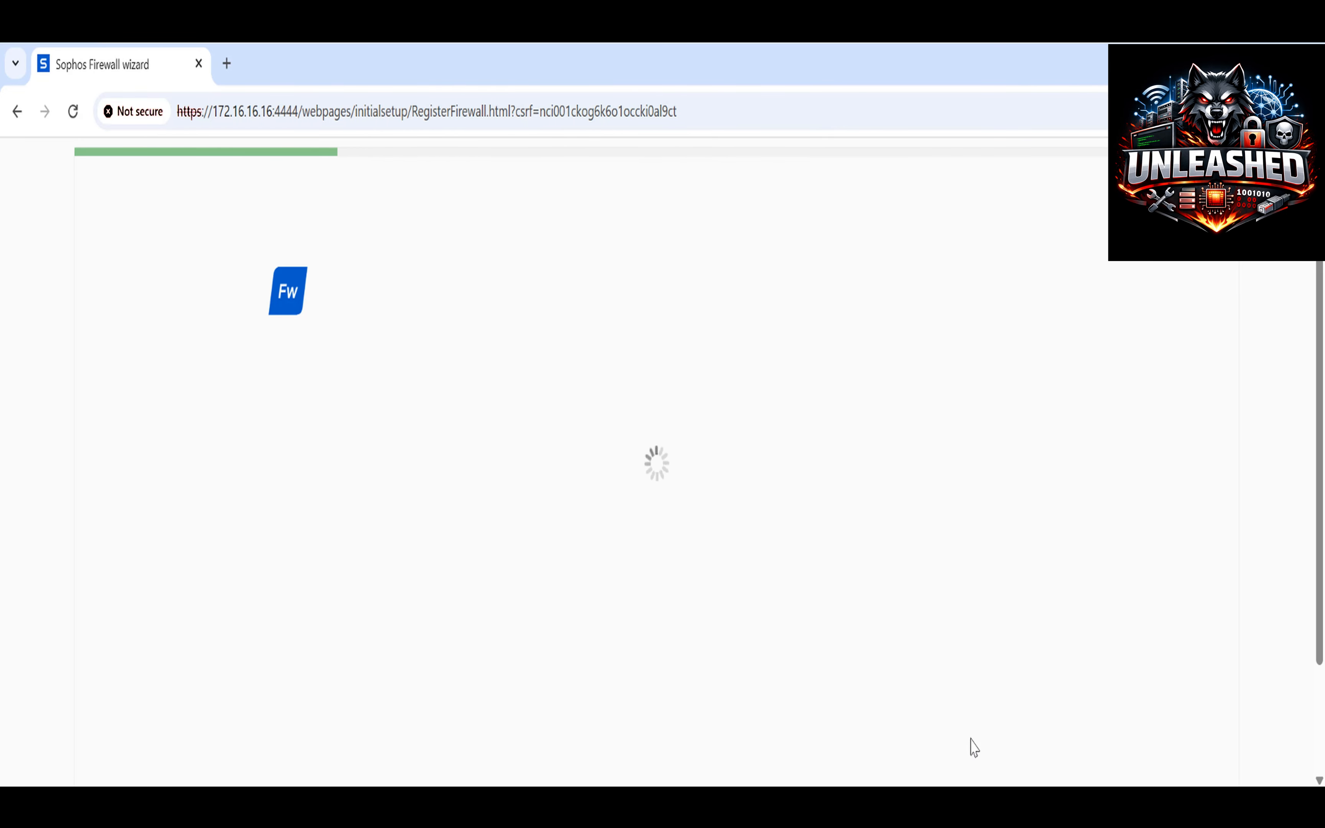
# Decline registering now, confirm the warning, and skip the remaining optional setup to finish.
pyautogui.scroll(-3, 467, 541)
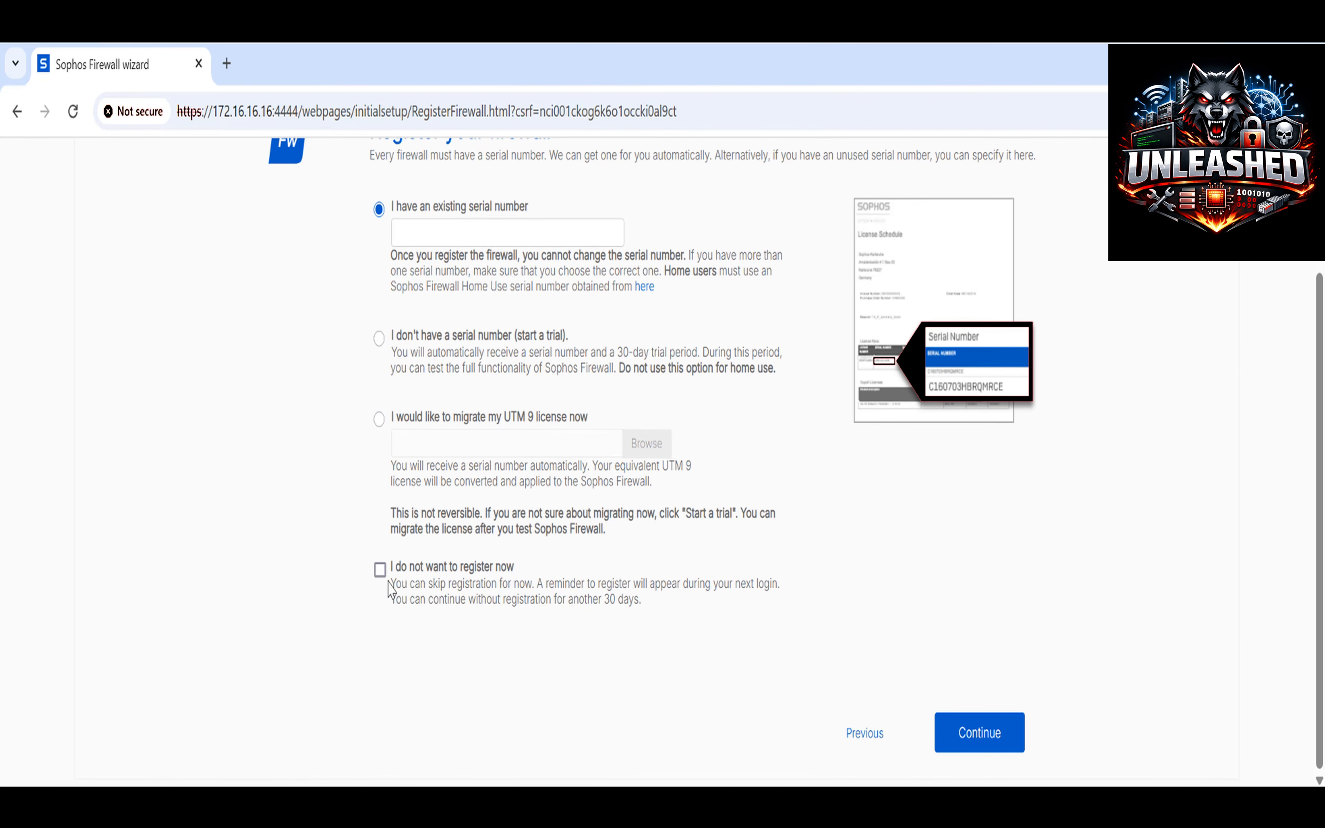
pyautogui.click(380, 570)
pyautogui.click(979, 739)
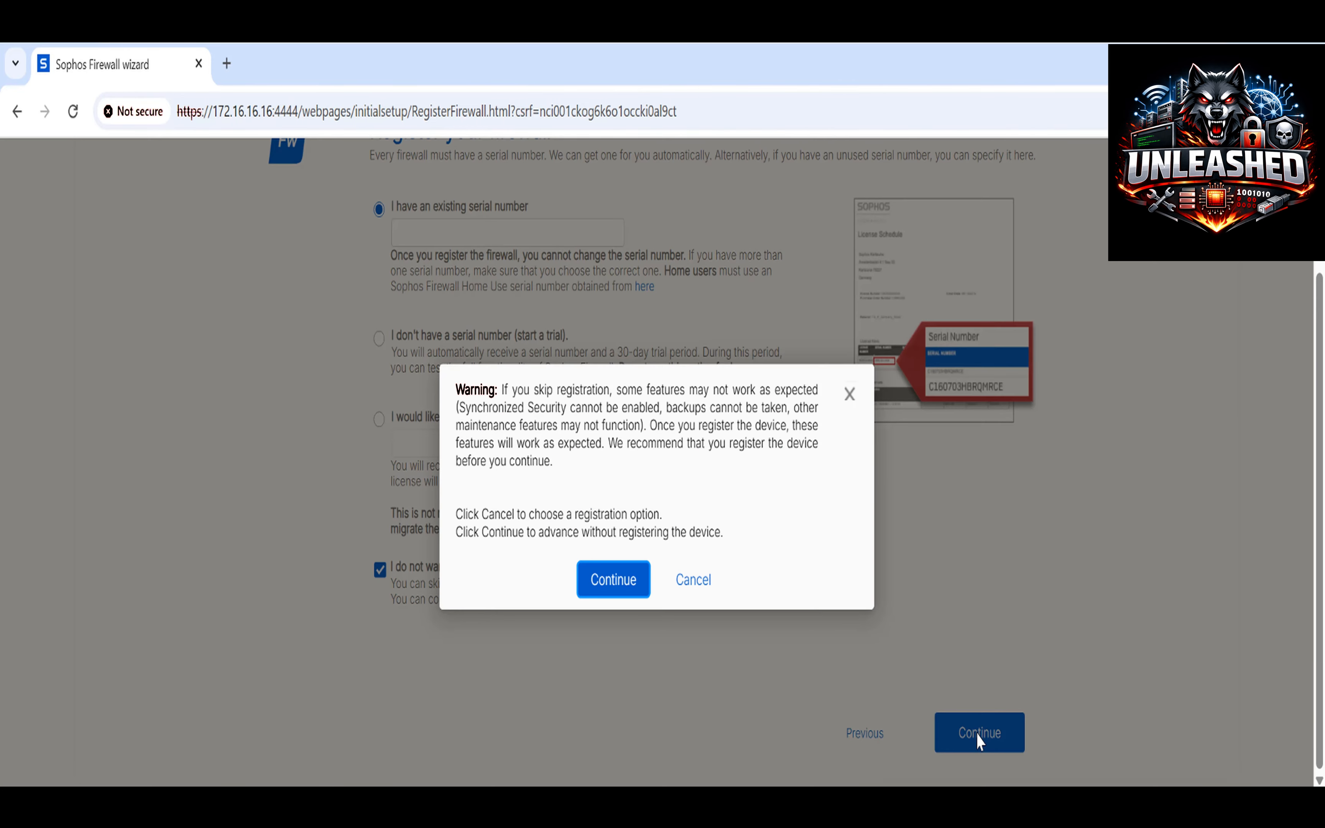
pyautogui.click(613, 584)
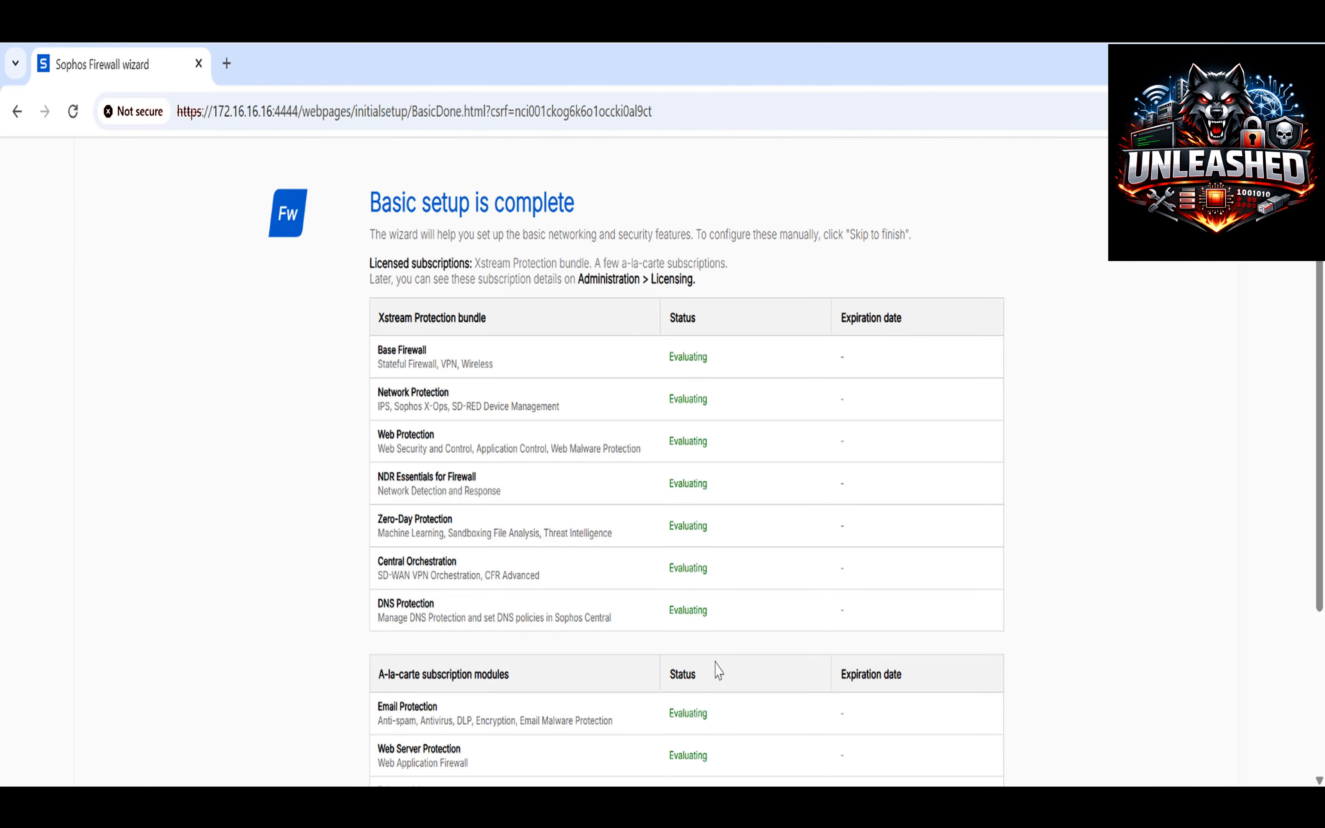
pyautogui.scroll(-5, 716, 670)
pyautogui.click(767, 732)
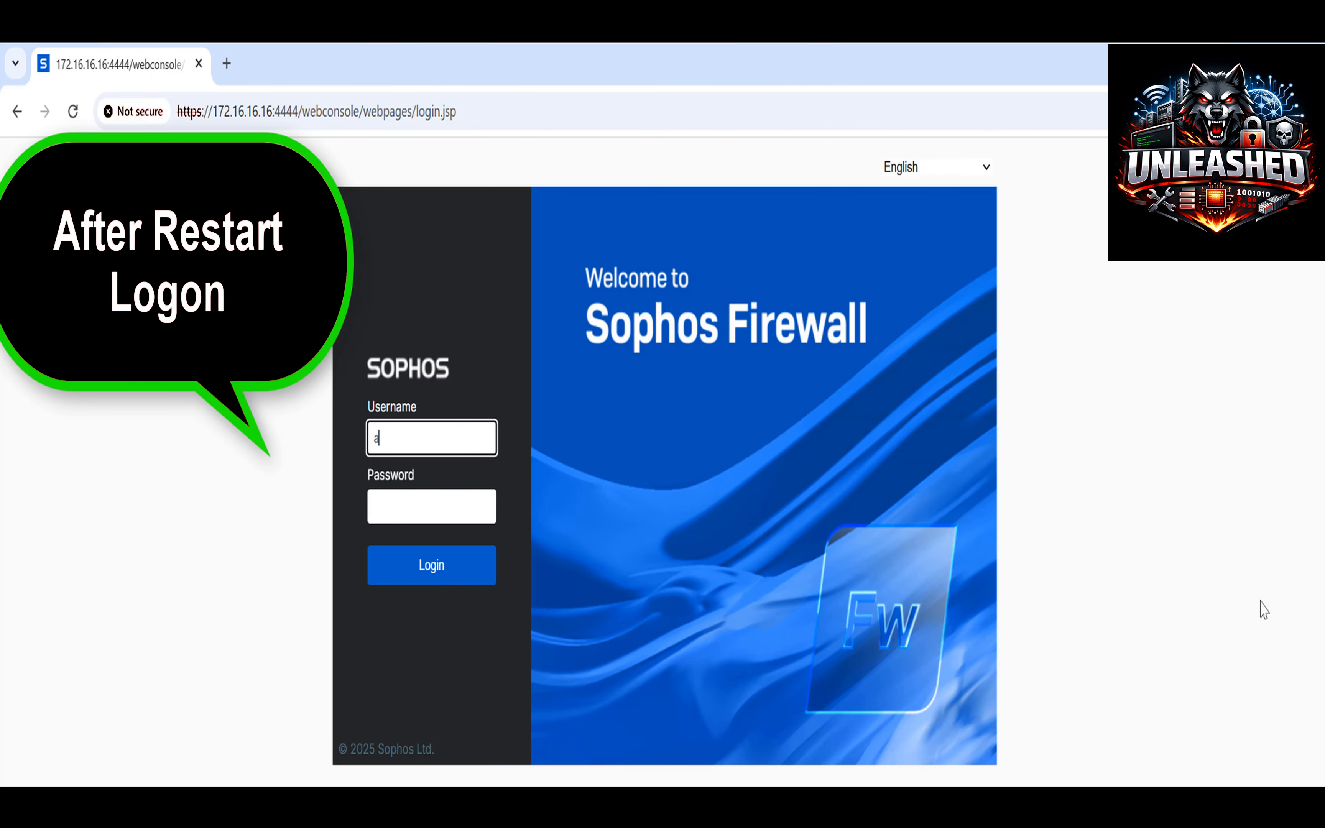
# Log in to the web console with the admin username and password.
pyautogui.write('dmin')
pyautogui.press('Tab')
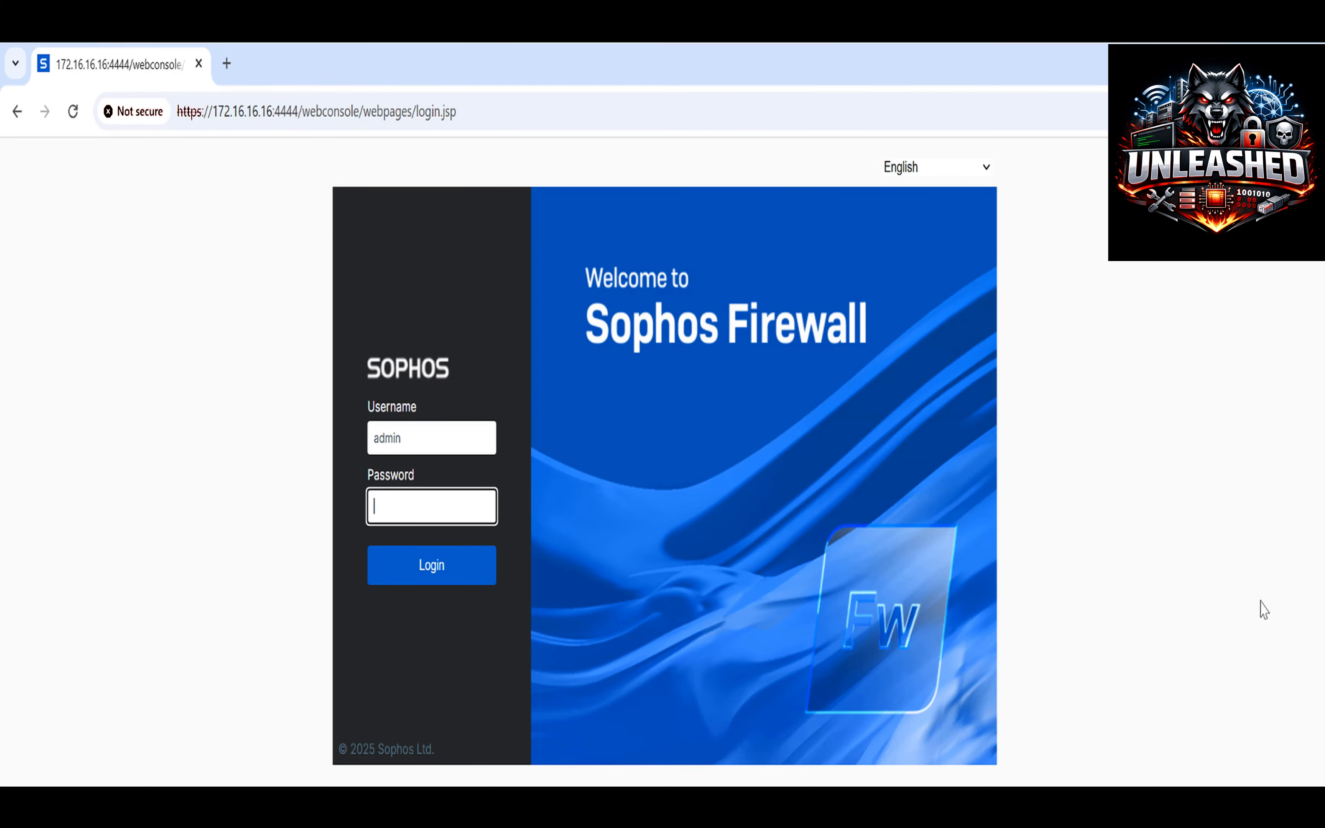
pyautogui.write('••••••••••••••')
pyautogui.press('Return')
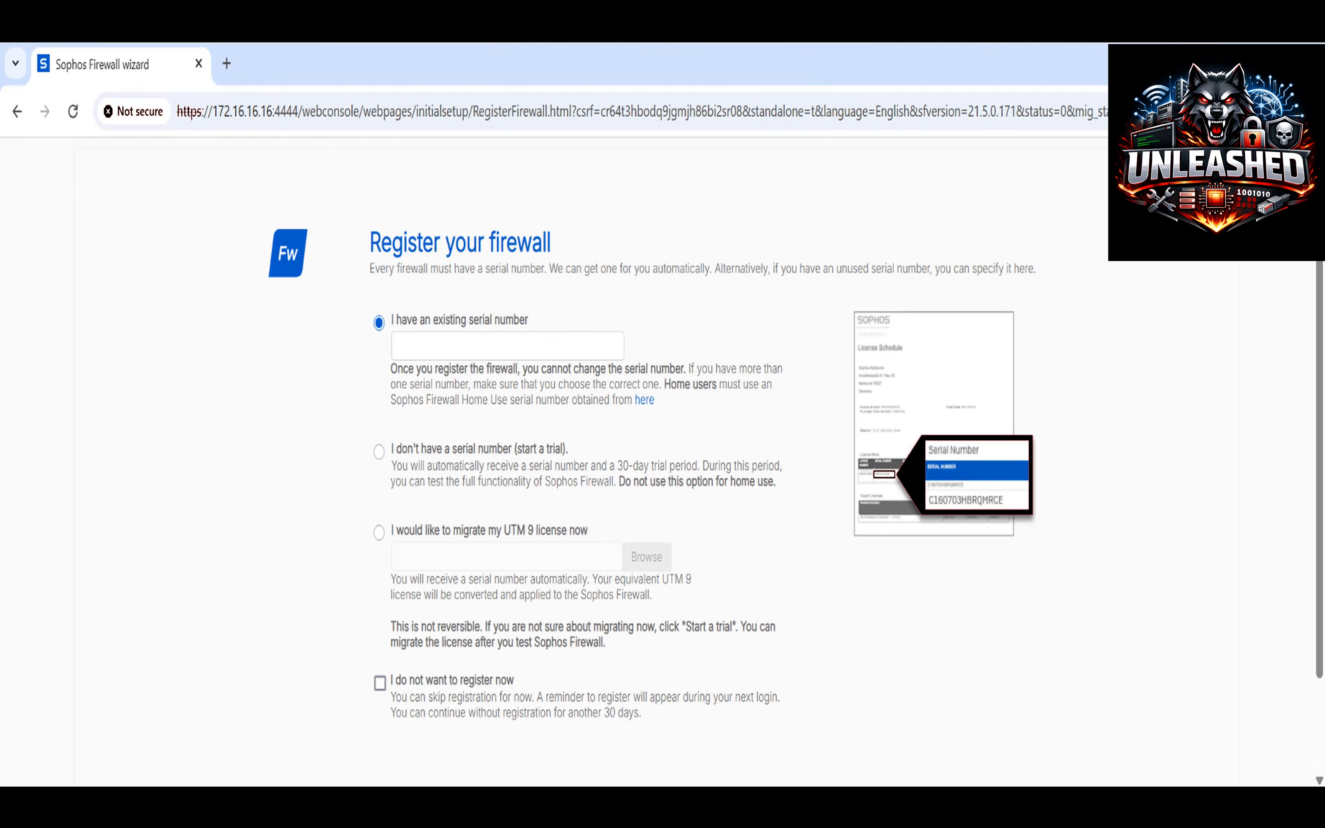
# Choose not to register the firewall now and confirm continuing without registration.
pyautogui.click(435, 691)
pyautogui.scroll(-2, 777, 692)
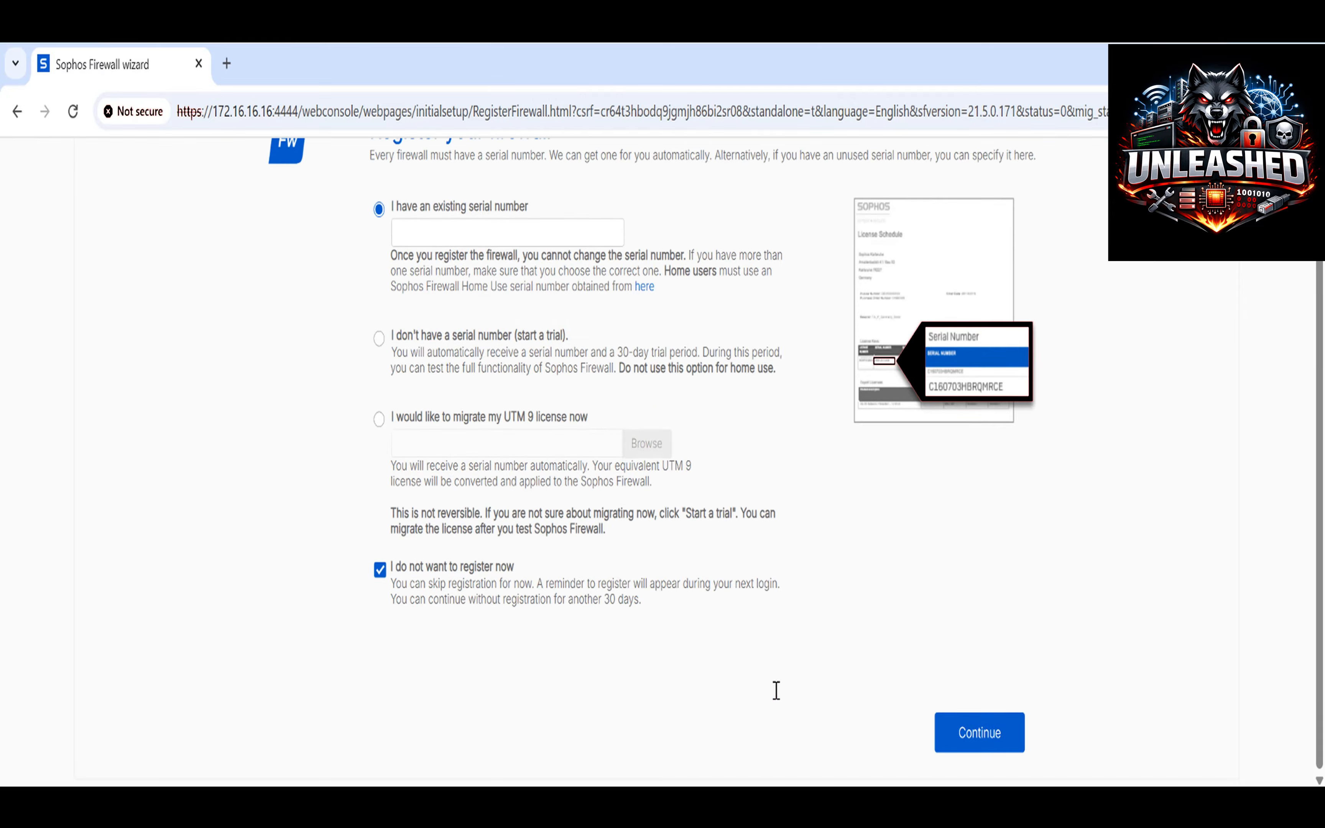
pyautogui.click(960, 731)
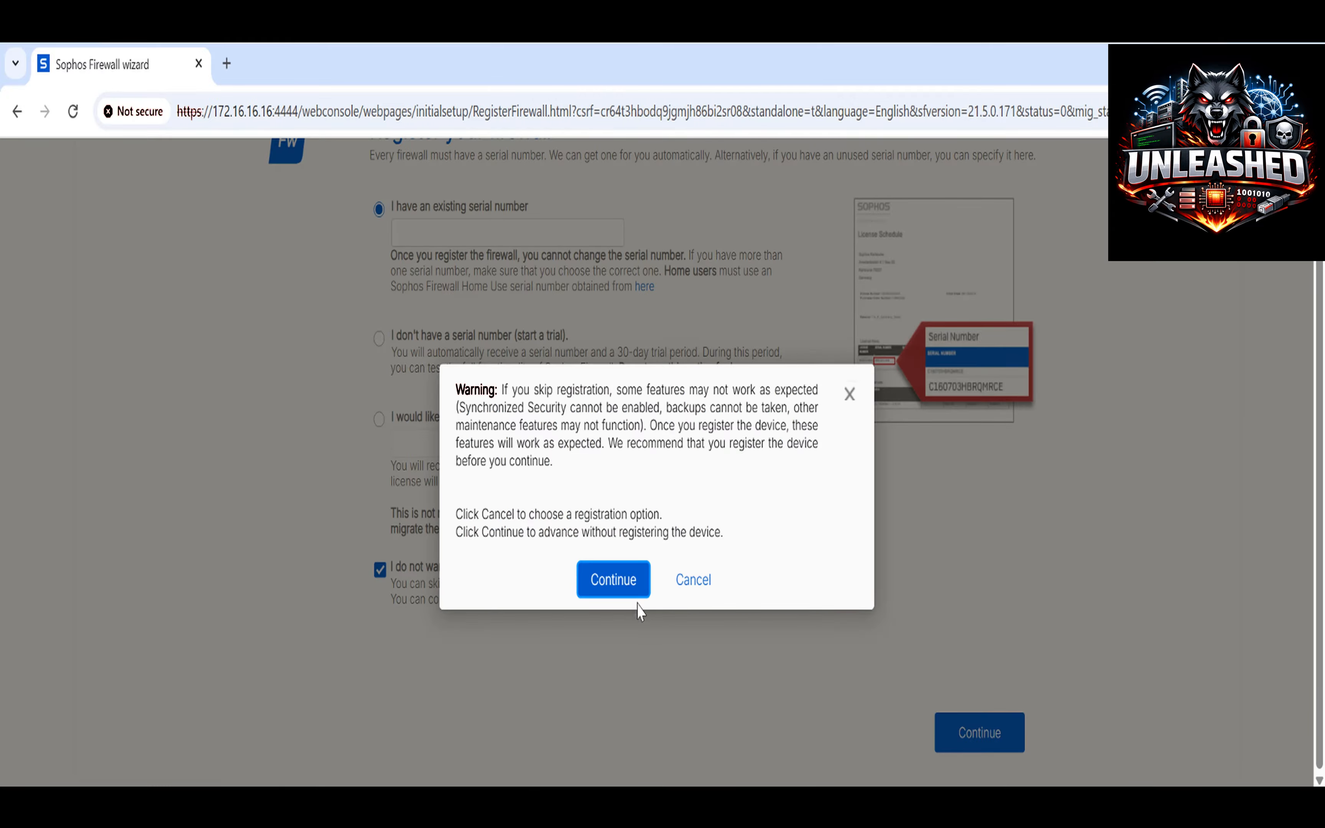
pyautogui.click(634, 587)
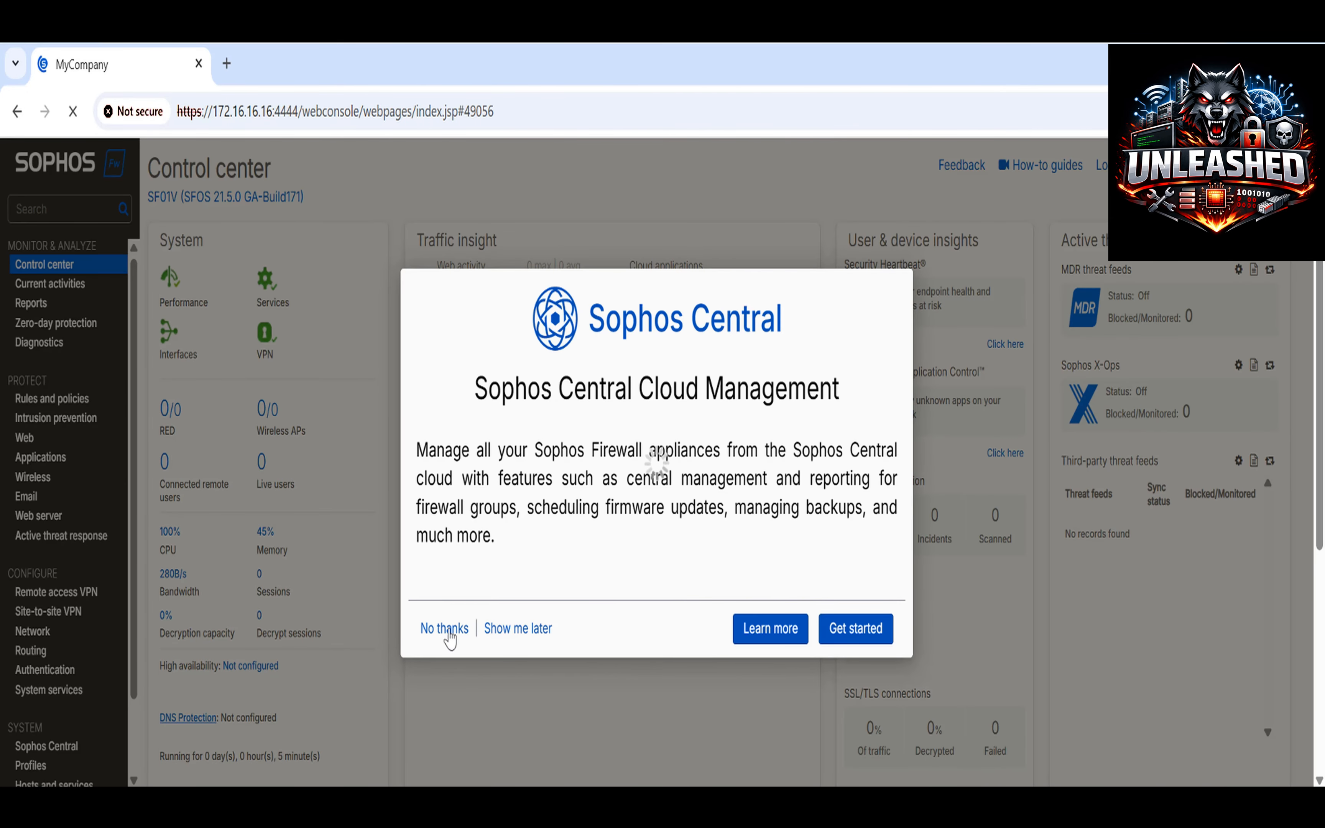
# Decline Sophos Central management and open PortA's settings under Network > Interfaces.
pyautogui.click(446, 629)
pyautogui.scroll(-3, 130, 438)
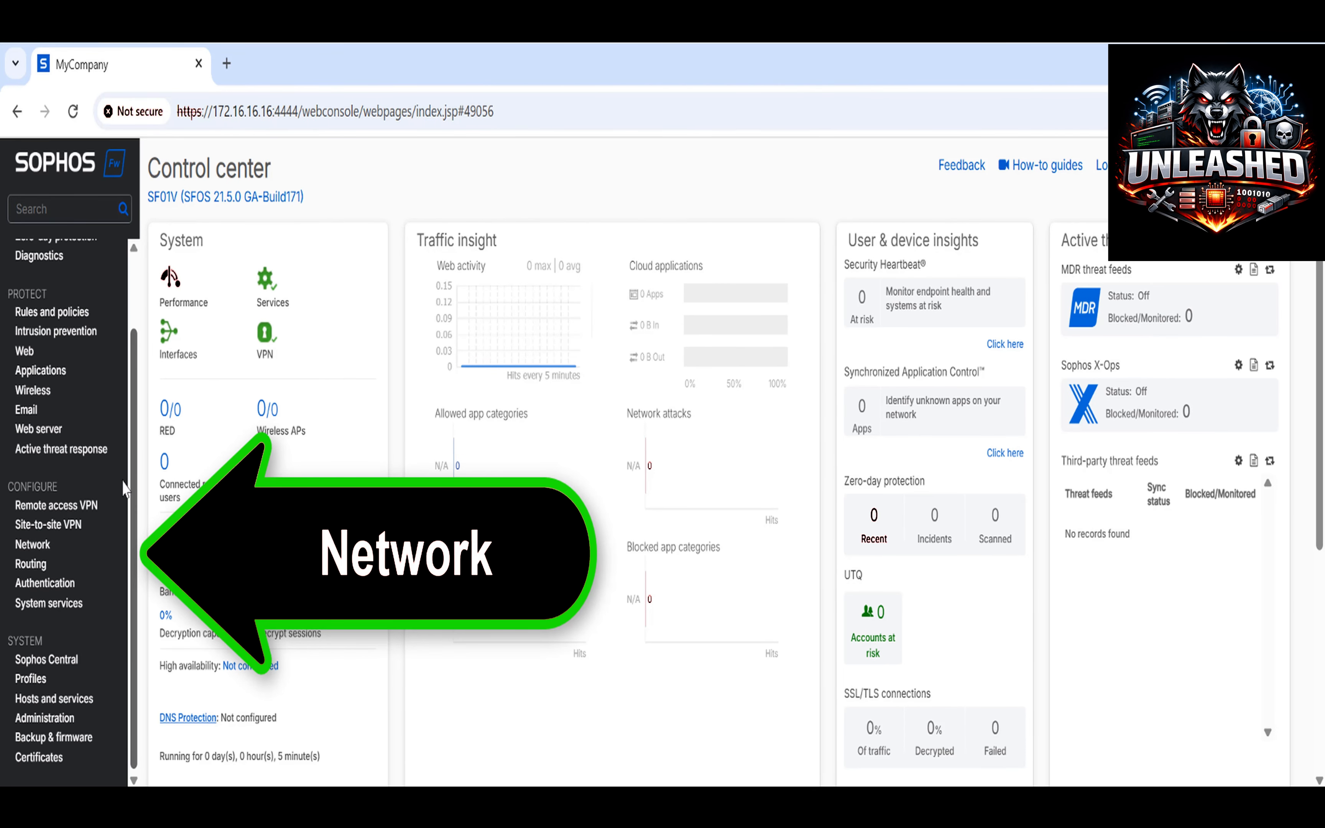
pyautogui.moveTo(122, 481)
pyautogui.mouseDown()
pyautogui.moveTo(131, 440)
pyautogui.moveTo(130, 481)
pyautogui.mouseUp()
pyautogui.click(44, 548)
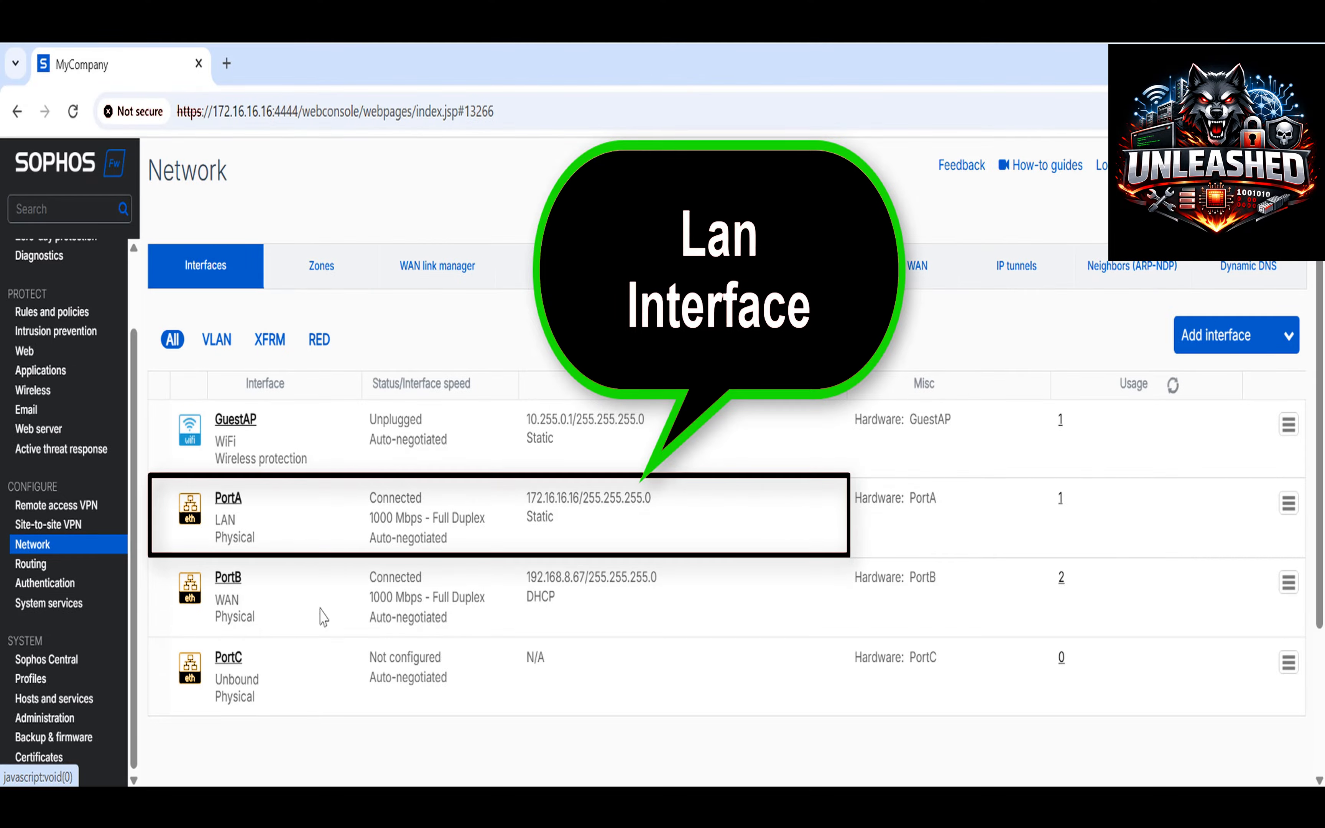
pyautogui.moveTo(653, 500); pyautogui.dragTo(533, 502)
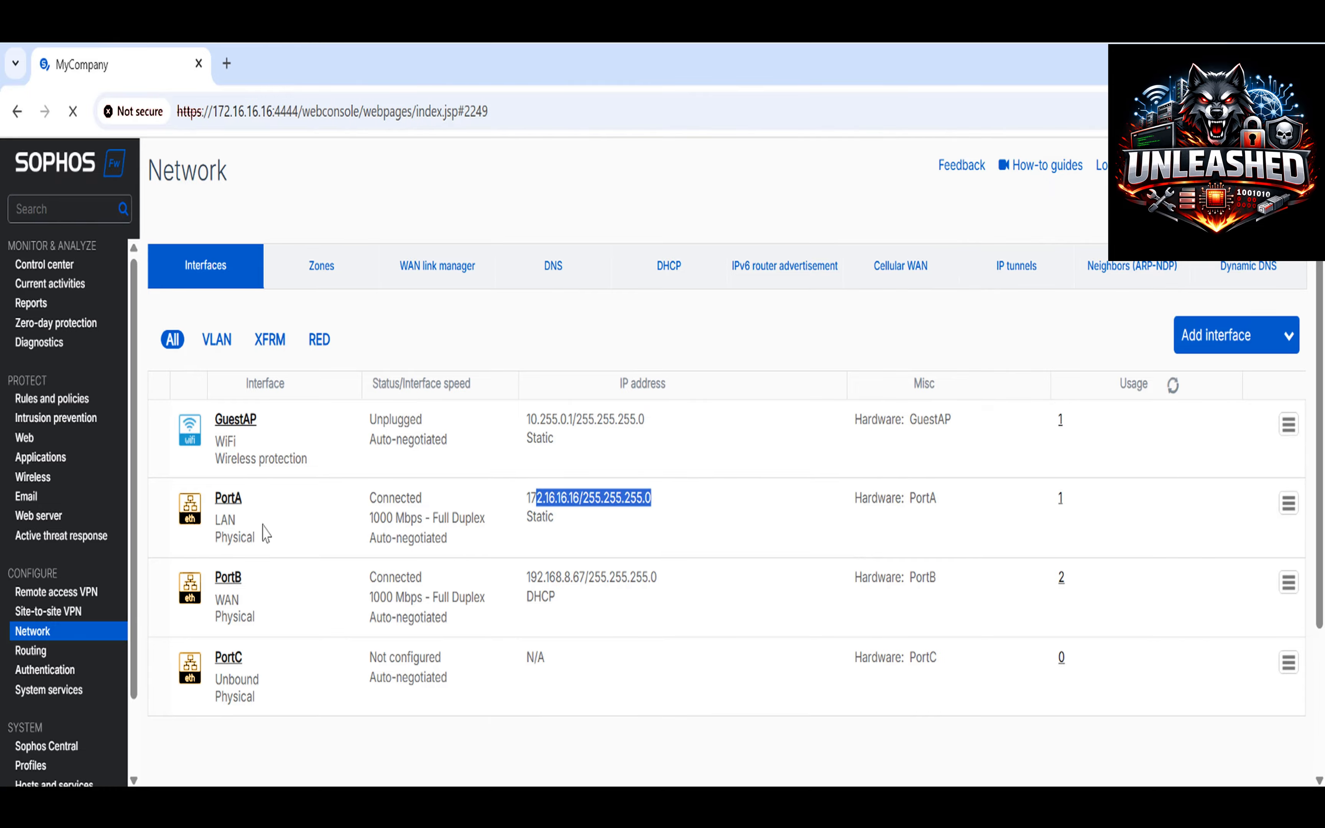
pyautogui.click(225, 505)
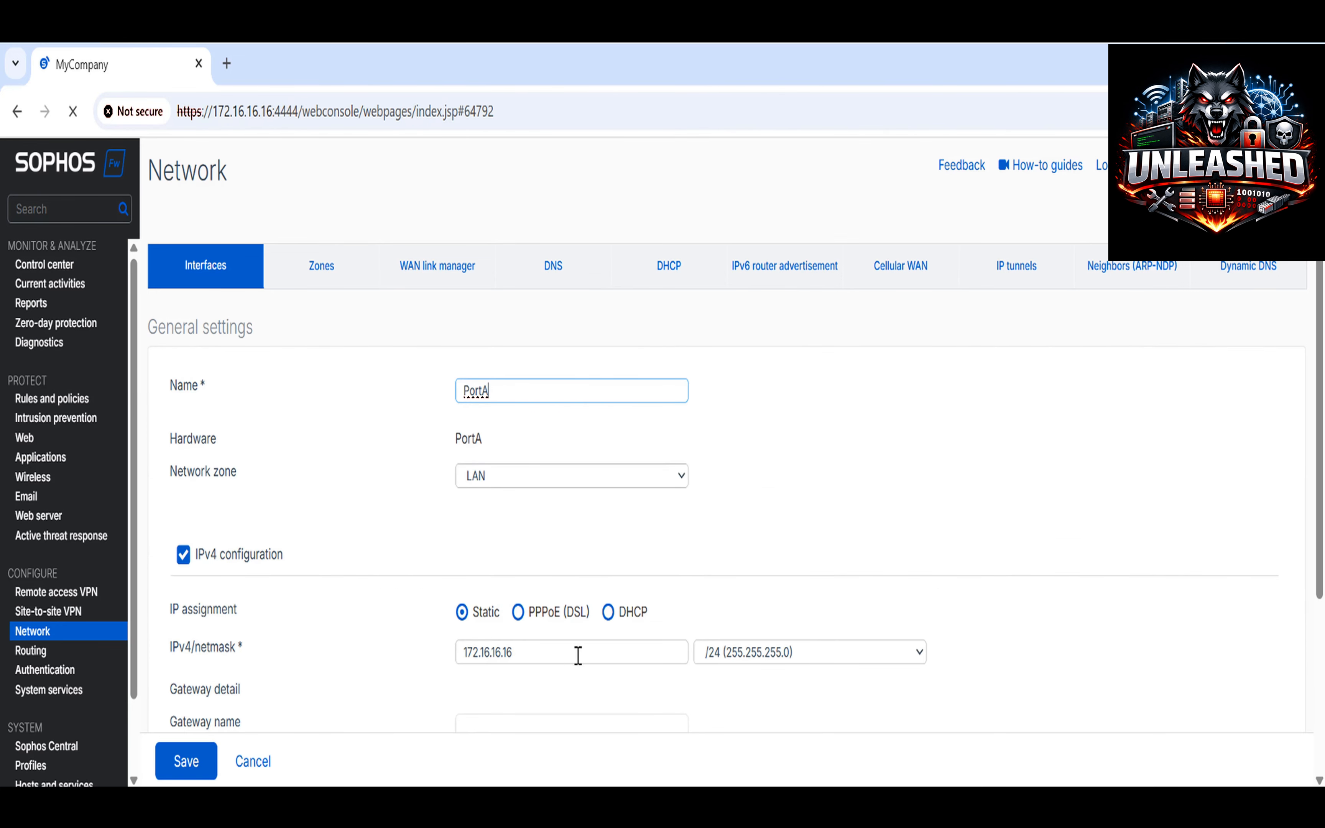
# Replace PortA's IPv4 172.16.16.16 with 192.168.1.150, keep /24, and save the update.
pyautogui.scroll(-4, 588, 651)
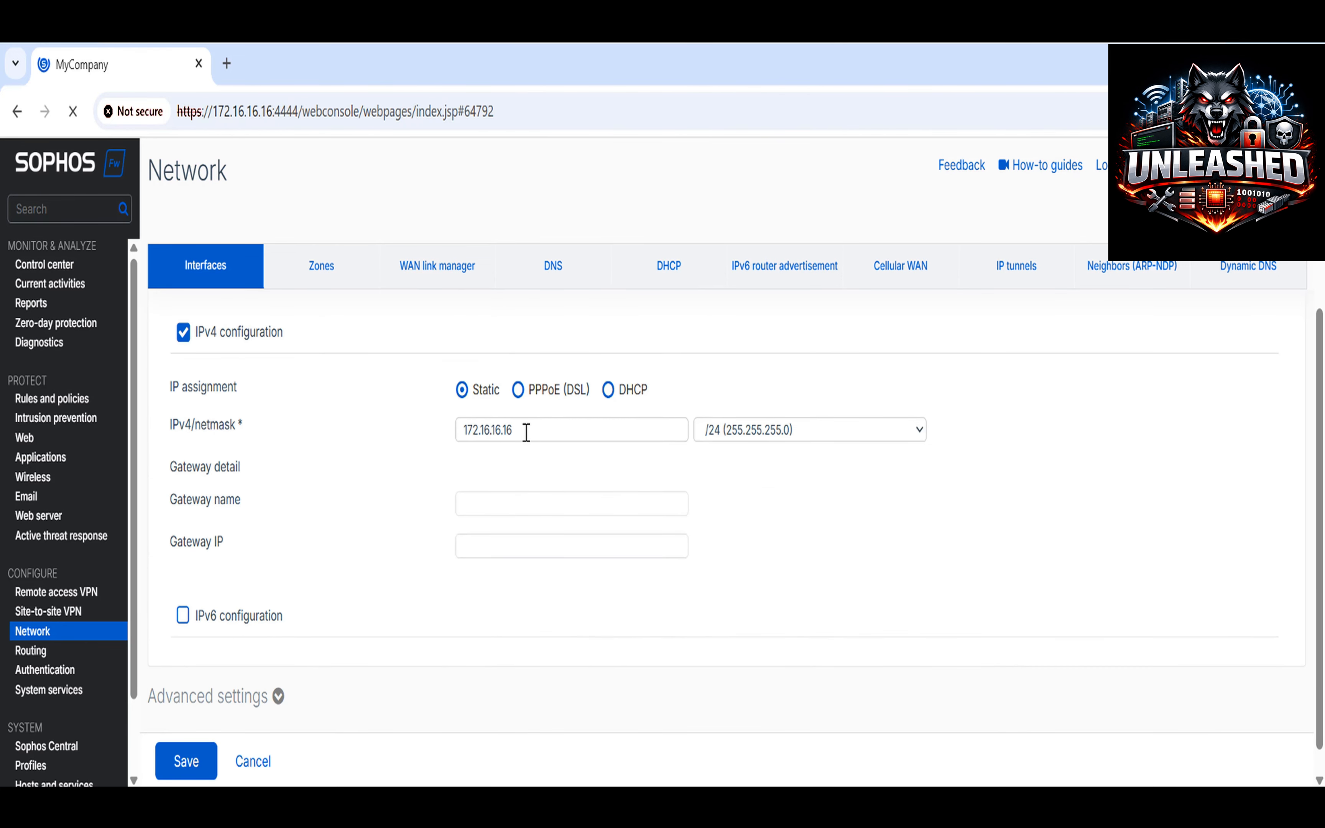
pyautogui.moveTo(523, 431); pyautogui.dragTo(433, 437)
pyautogui.write('192.168')
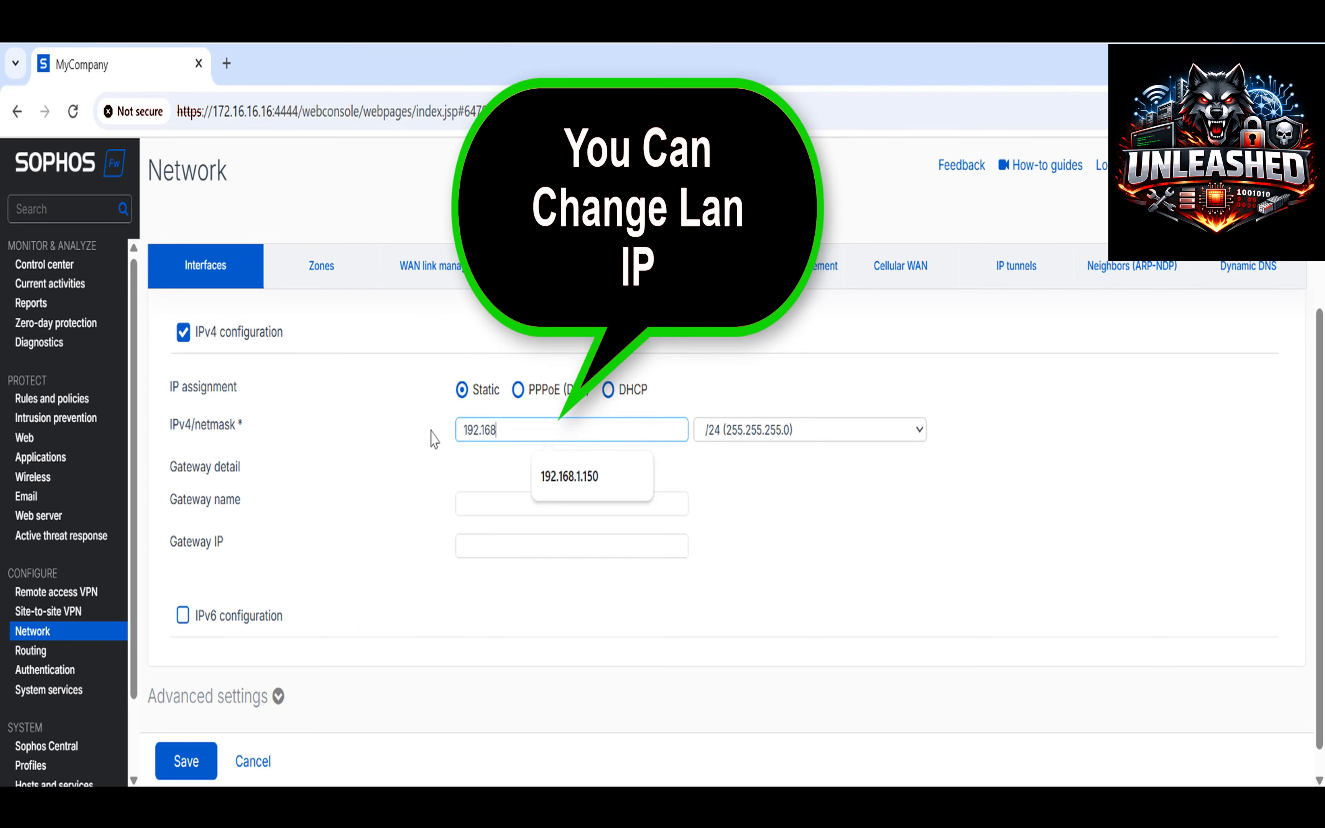
pyautogui.write('.1.')
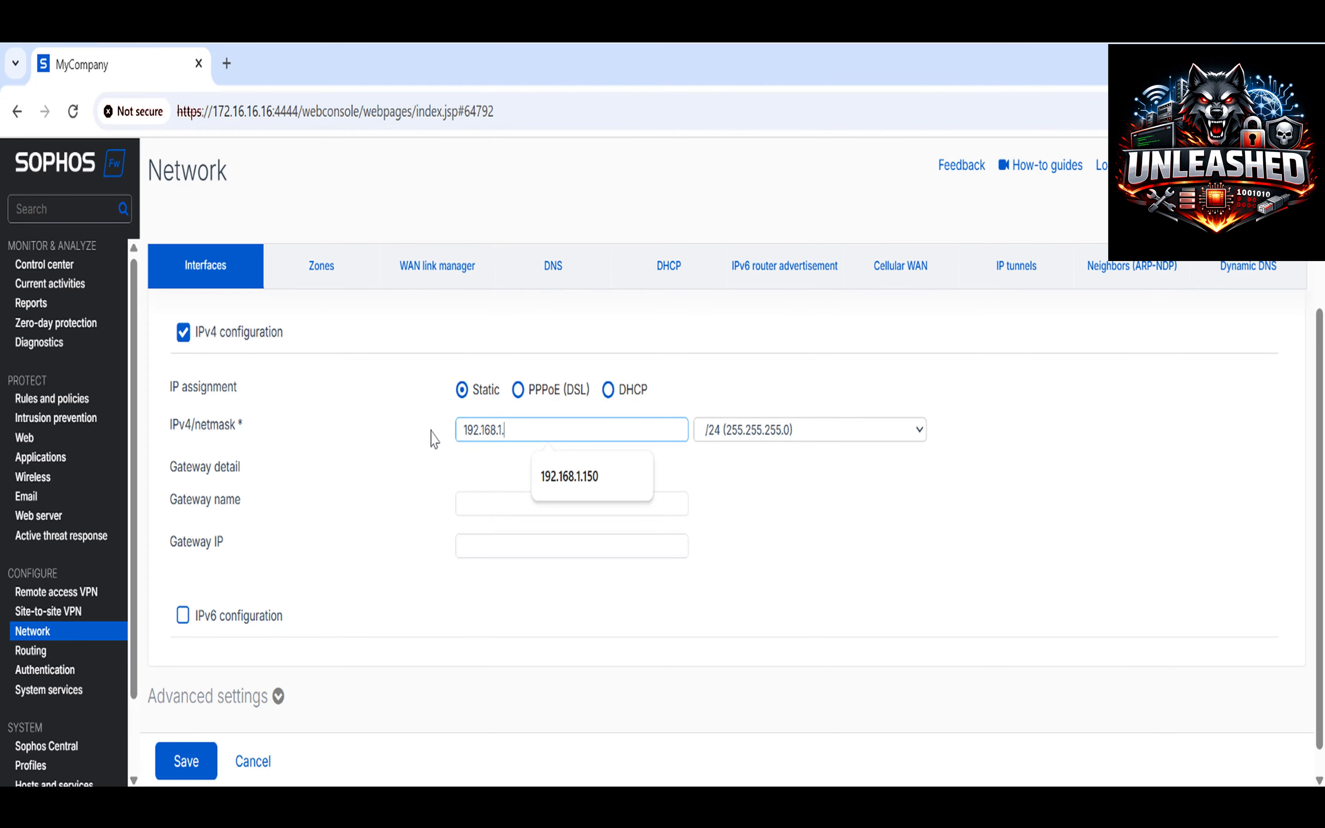
pyautogui.write('150')
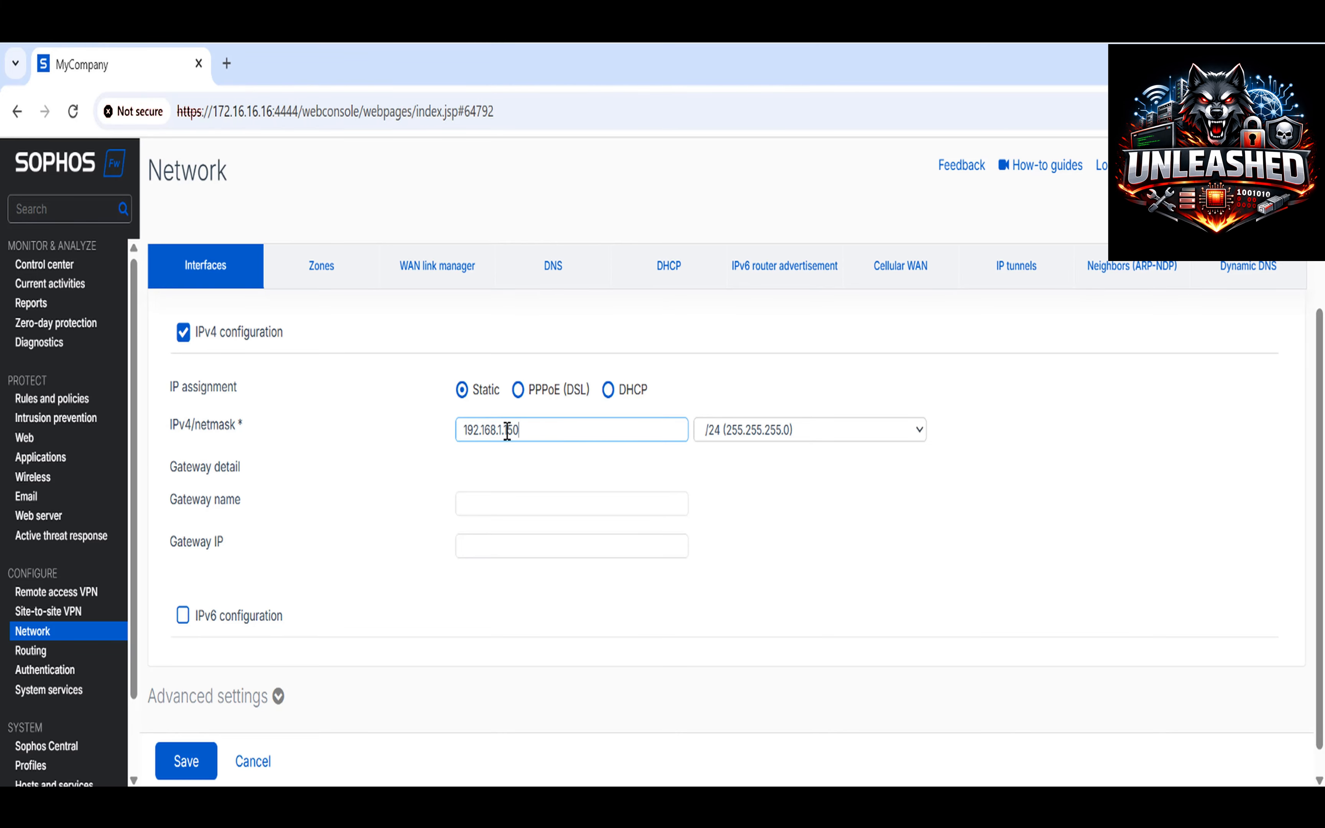
pyautogui.moveTo(550, 432); pyautogui.dragTo(394, 440)
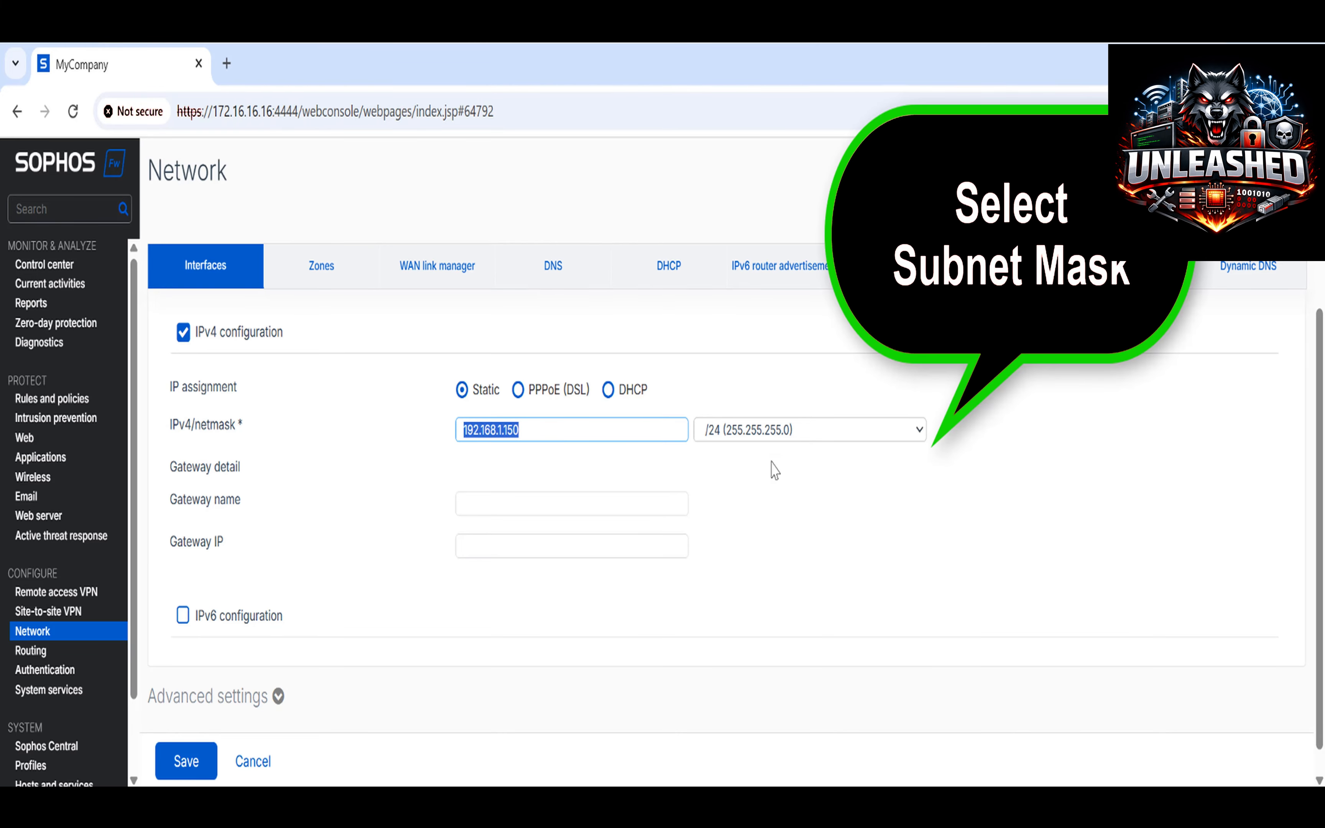
pyautogui.click(810, 432)
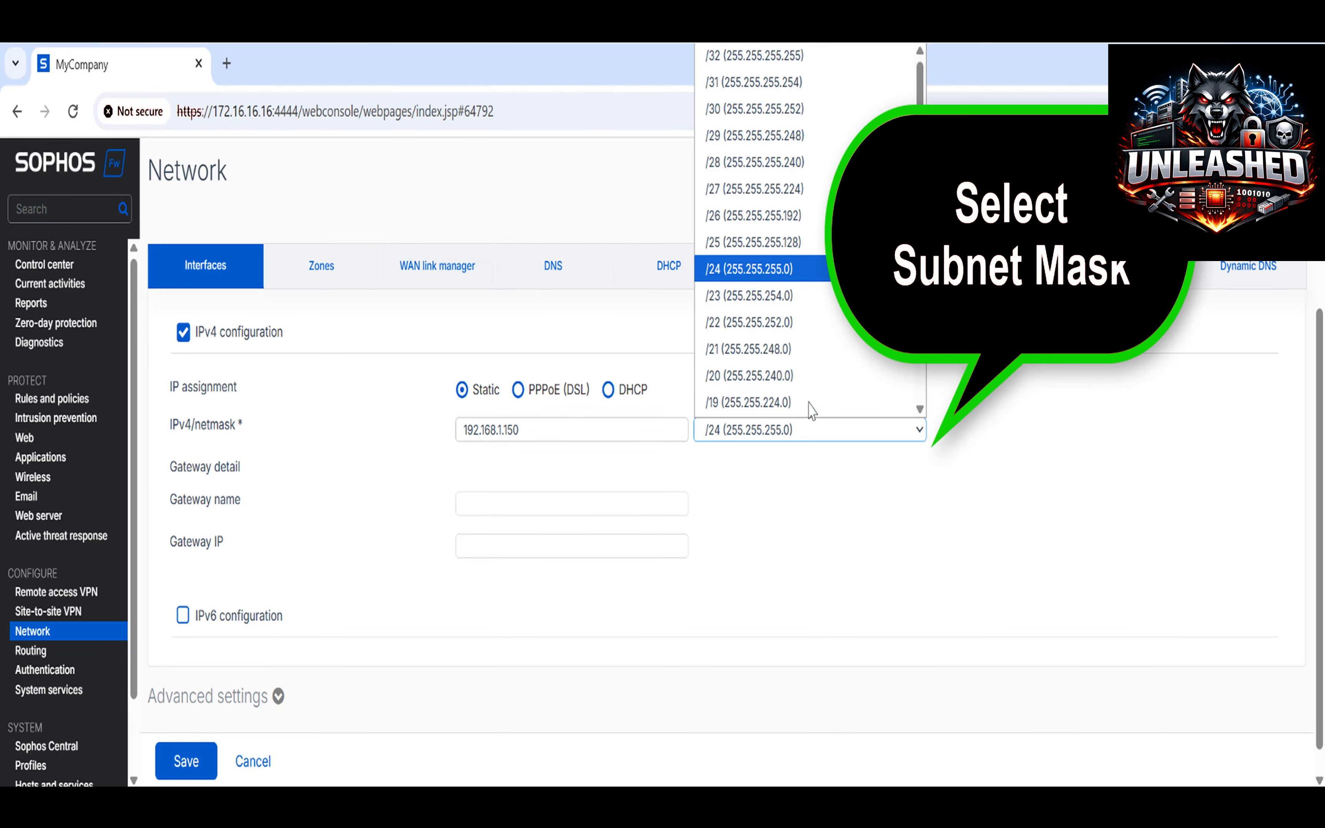
pyautogui.scroll(-1, 811, 408)
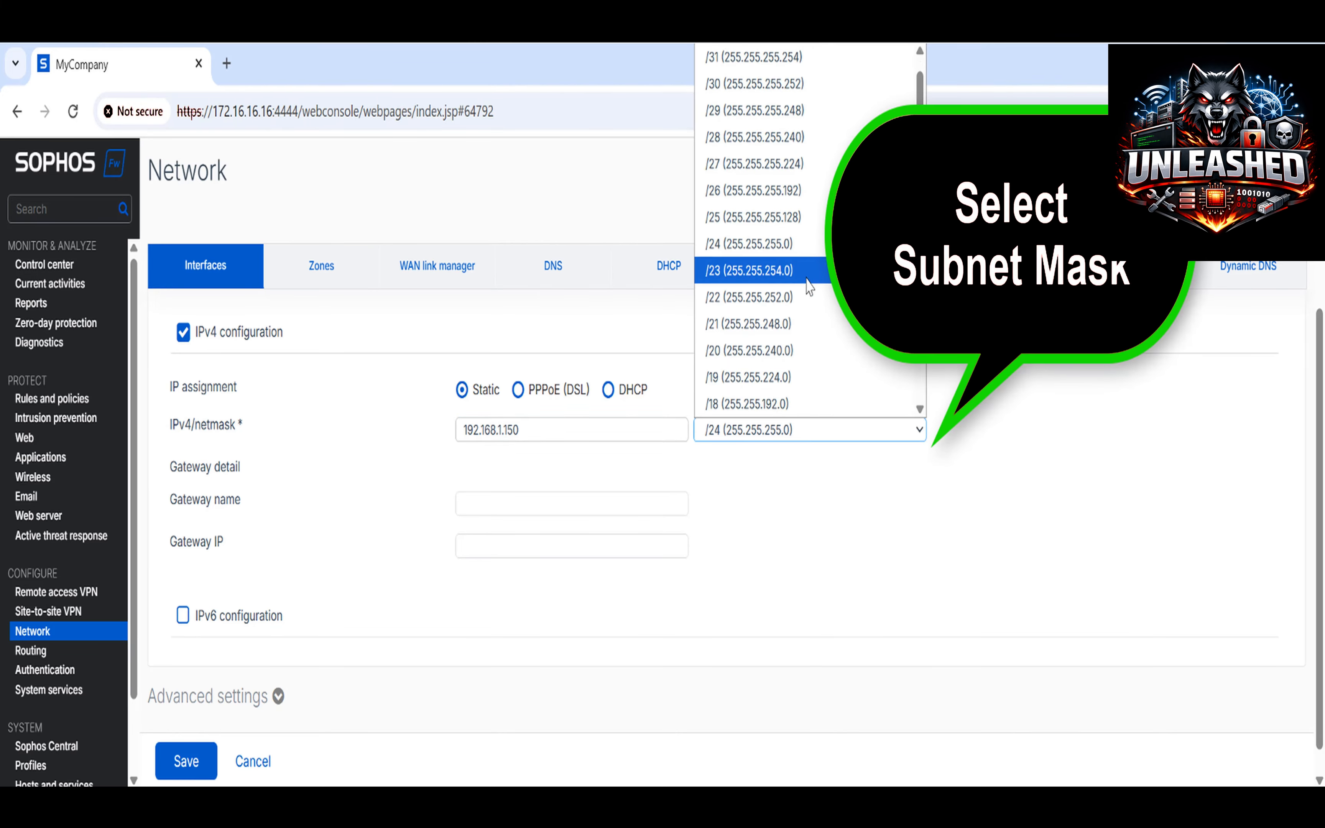
pyautogui.click(812, 251)
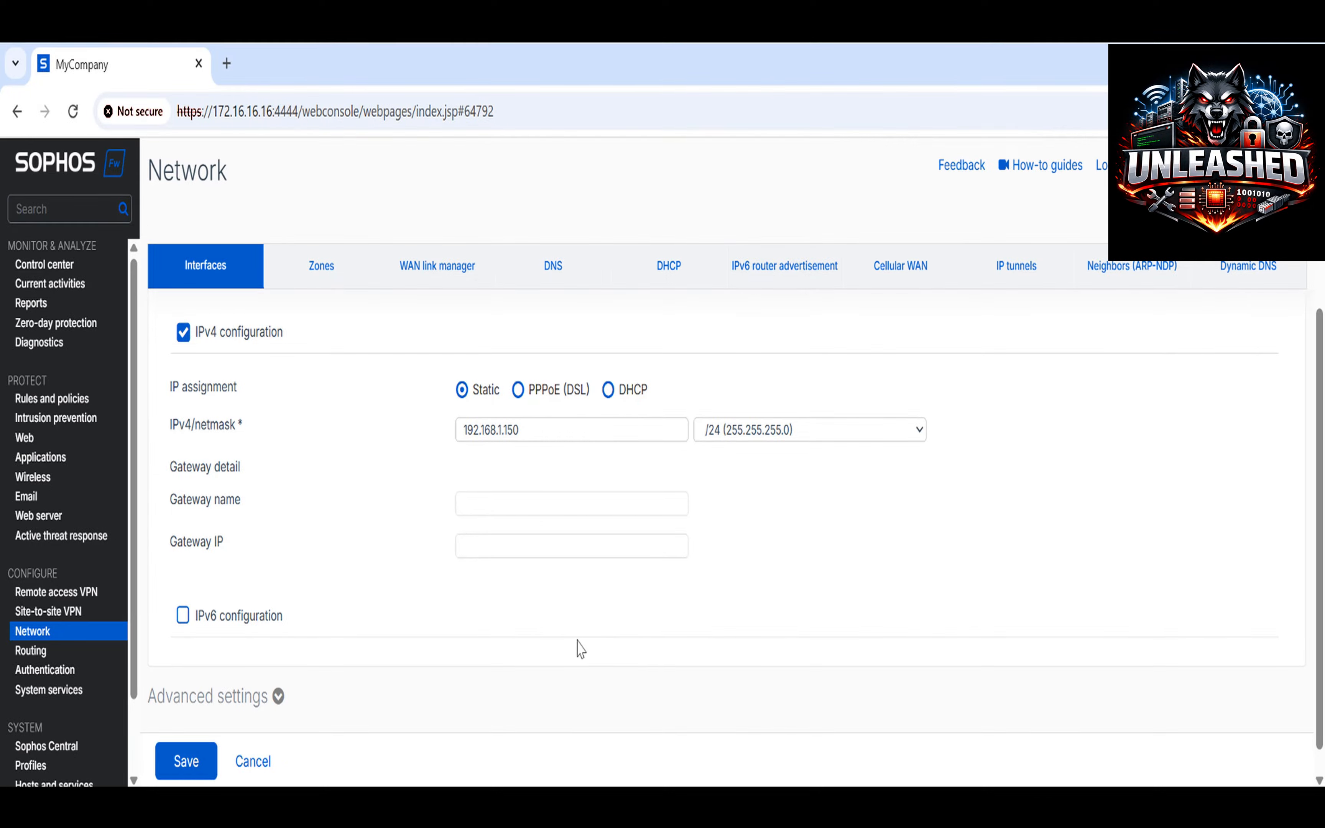
pyautogui.click(189, 762)
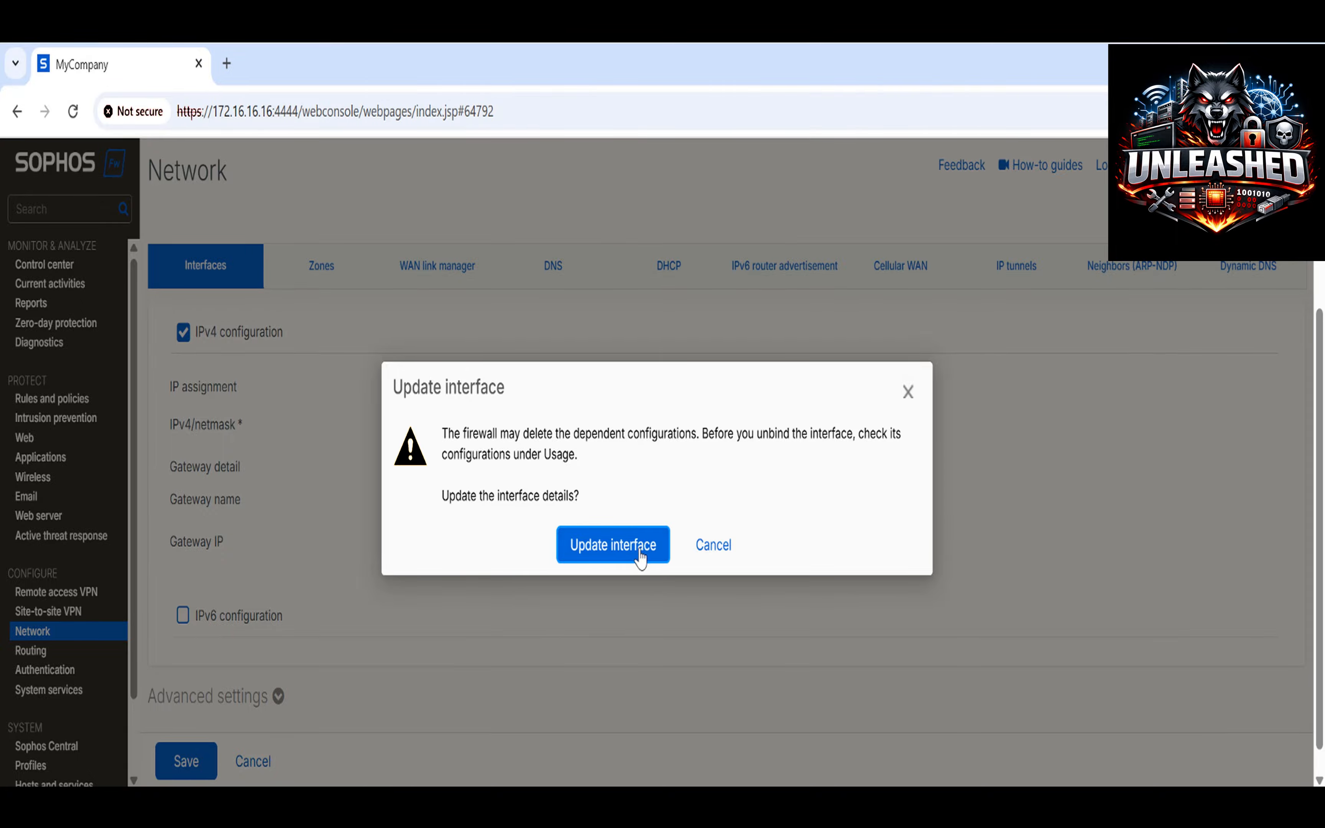
pyautogui.click(663, 555)
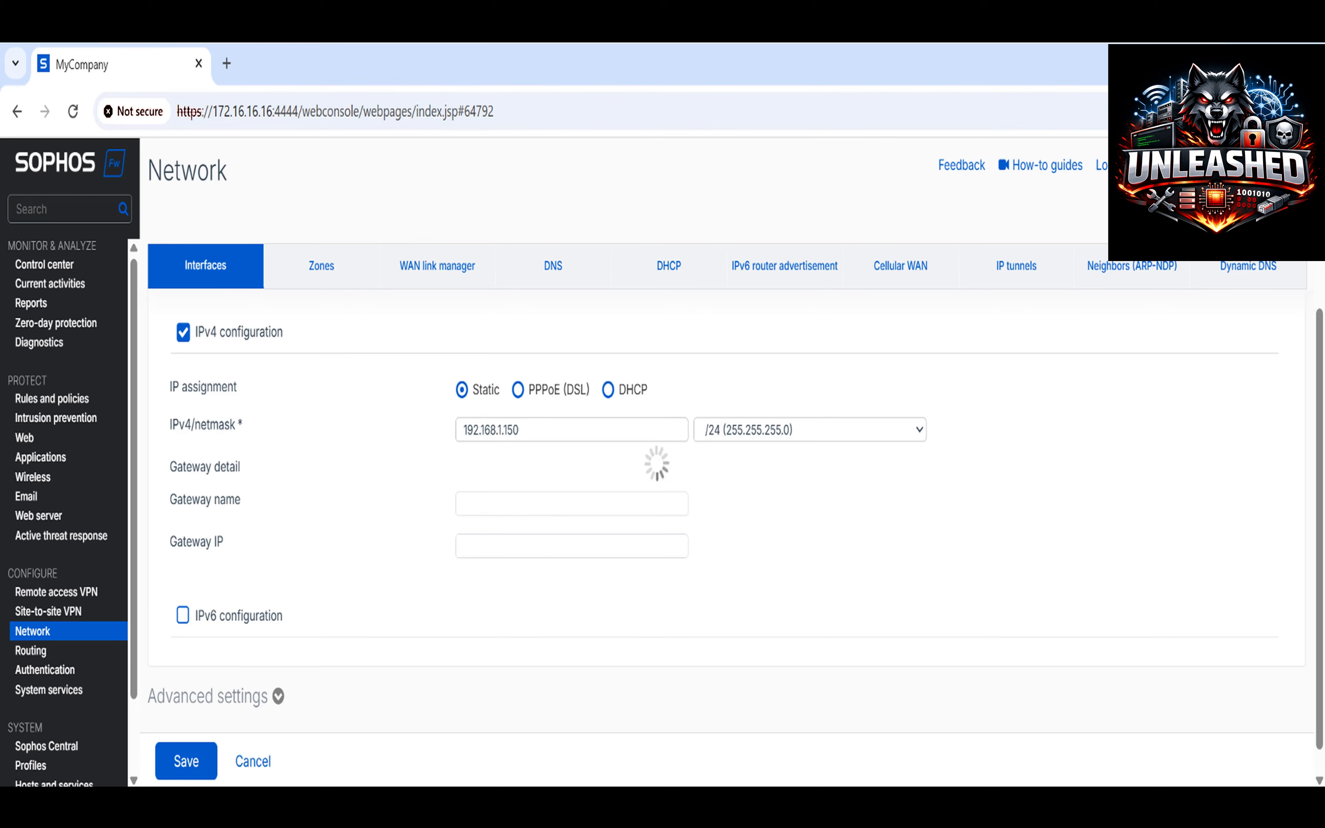
# Open Ethernet0's IPv4 properties via Control Panel and Network and Sharing Center.
pyautogui.press('super')
pyautogui.write('c')
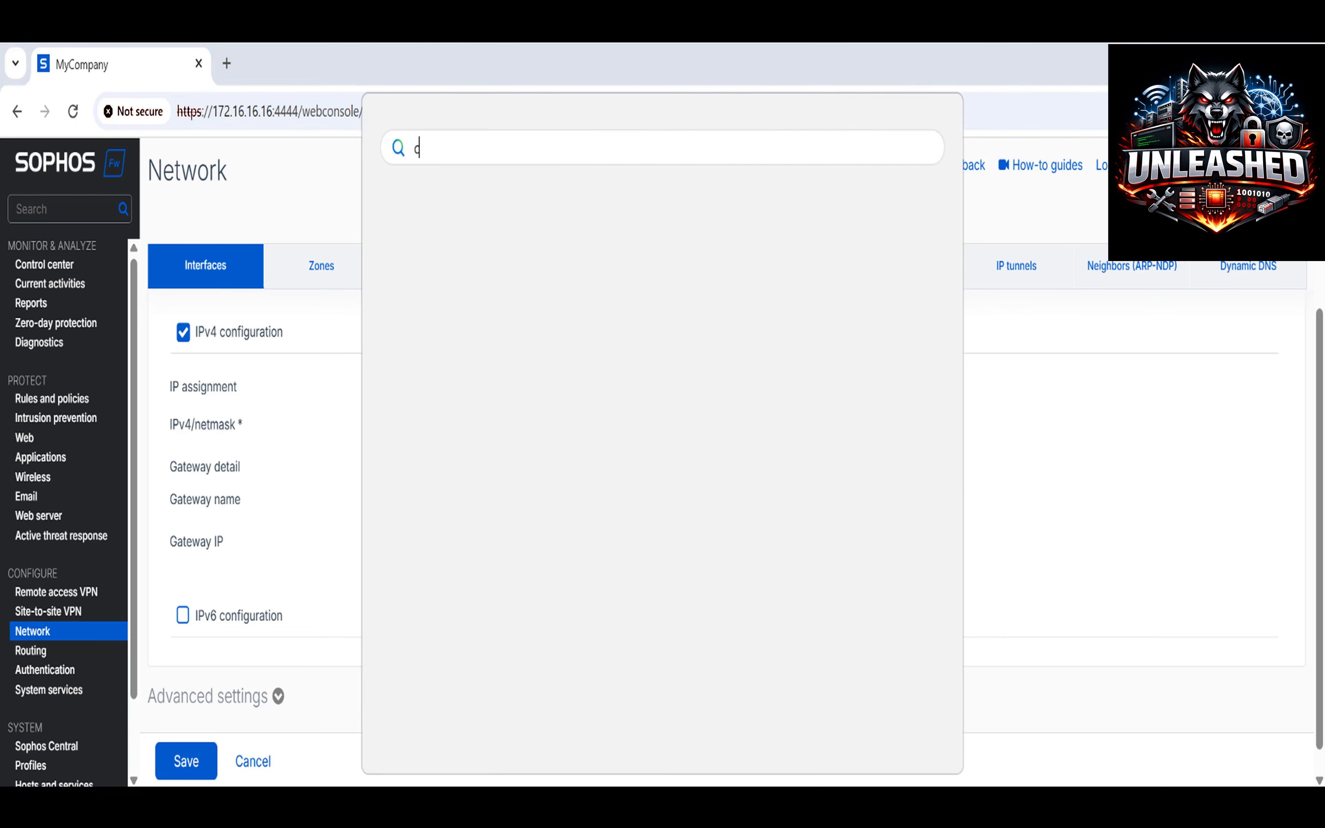
pyautogui.write('ont')
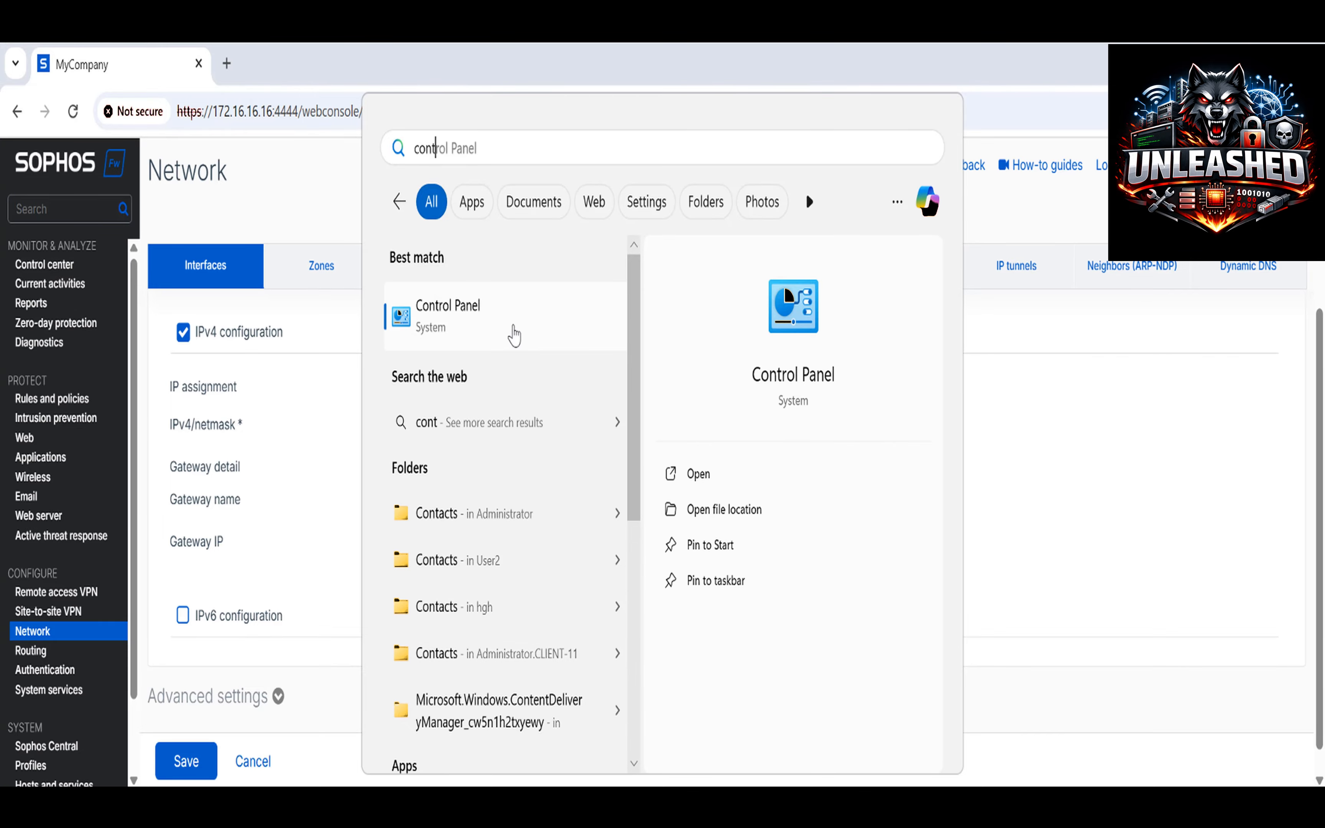
pyautogui.click(514, 335)
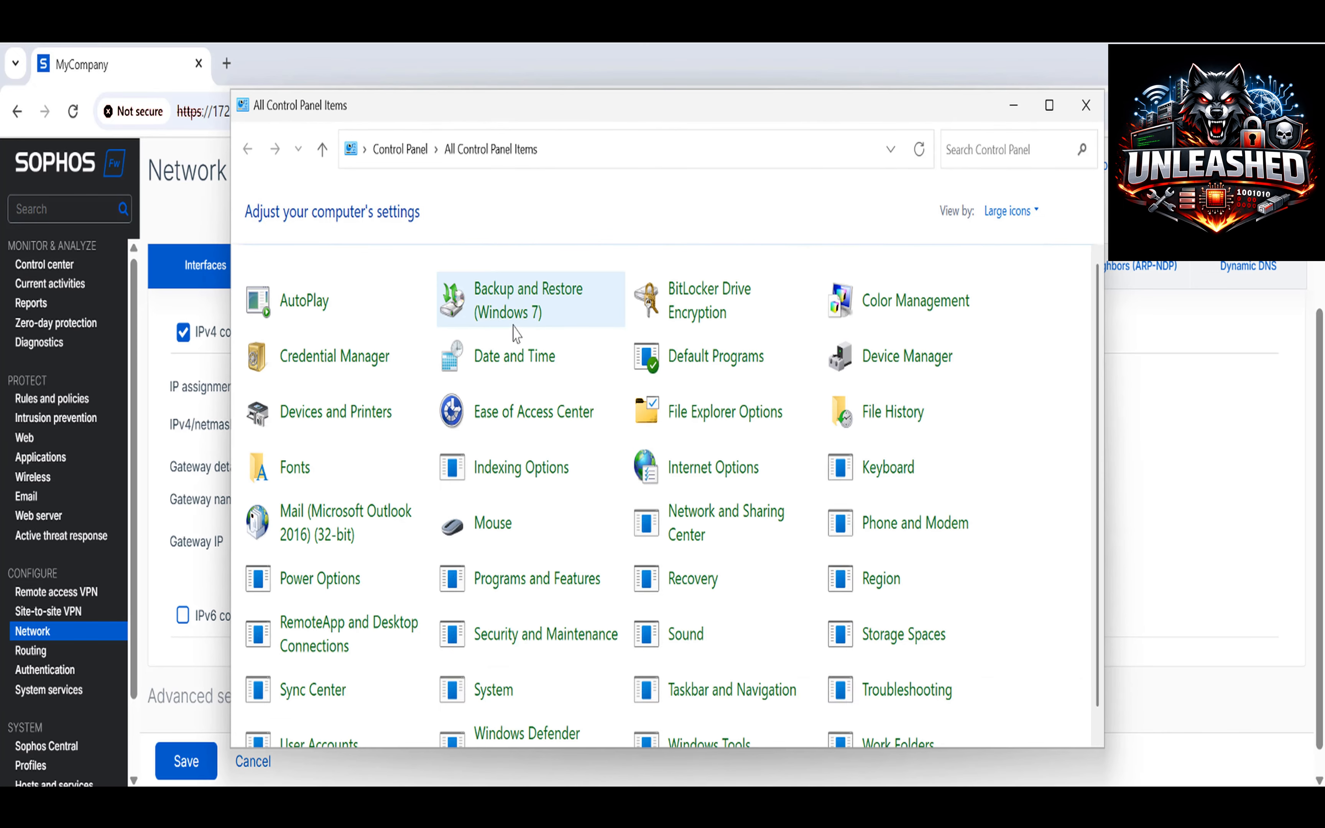
pyautogui.click(696, 525)
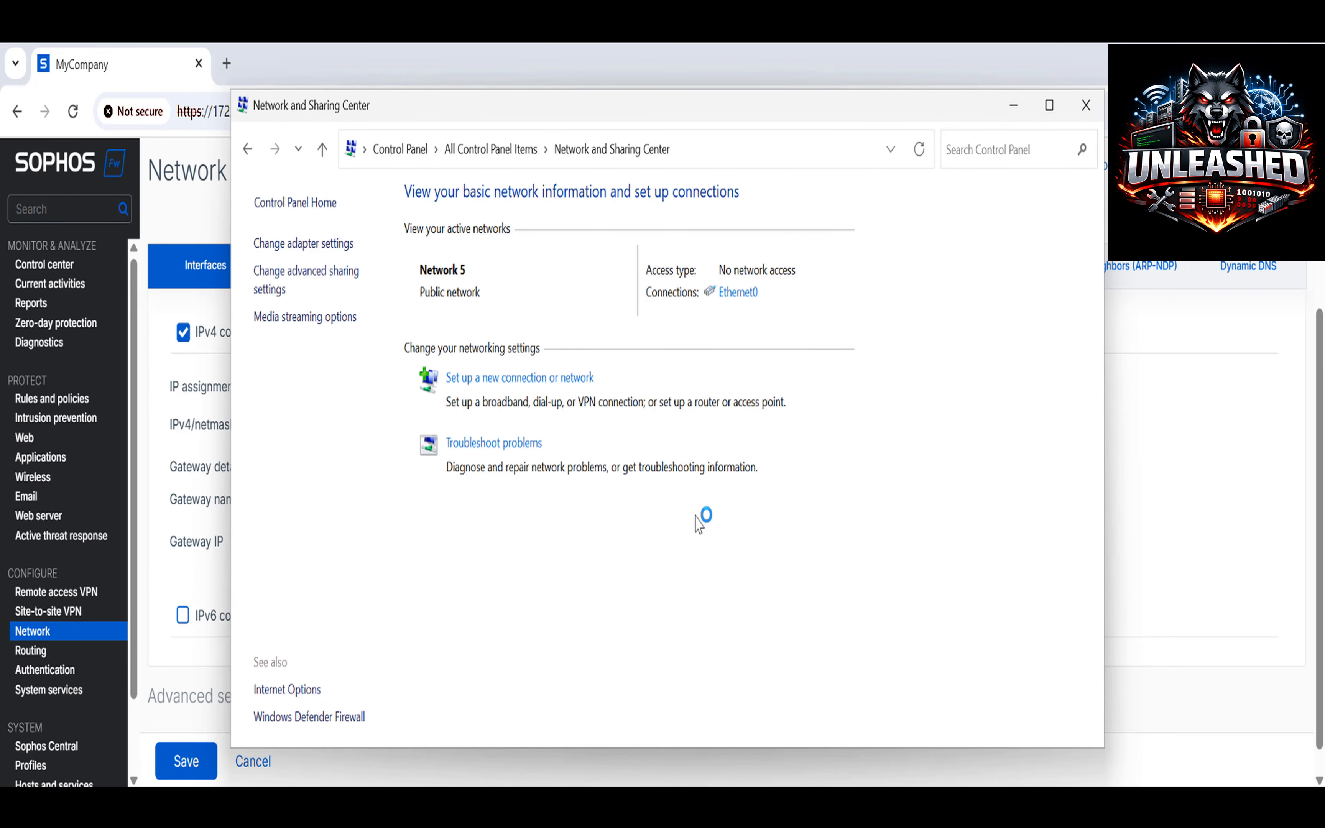
pyautogui.click(741, 298)
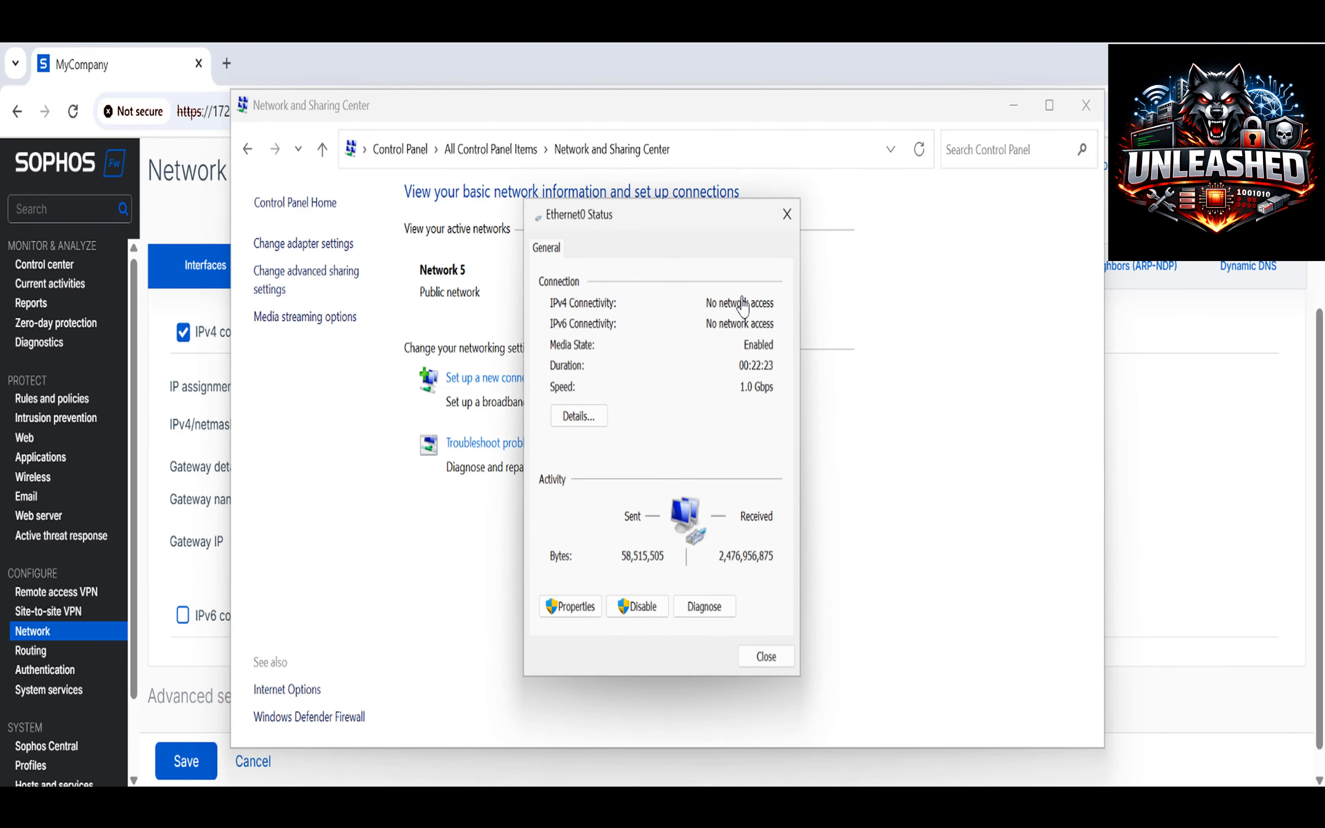
pyautogui.click(591, 614)
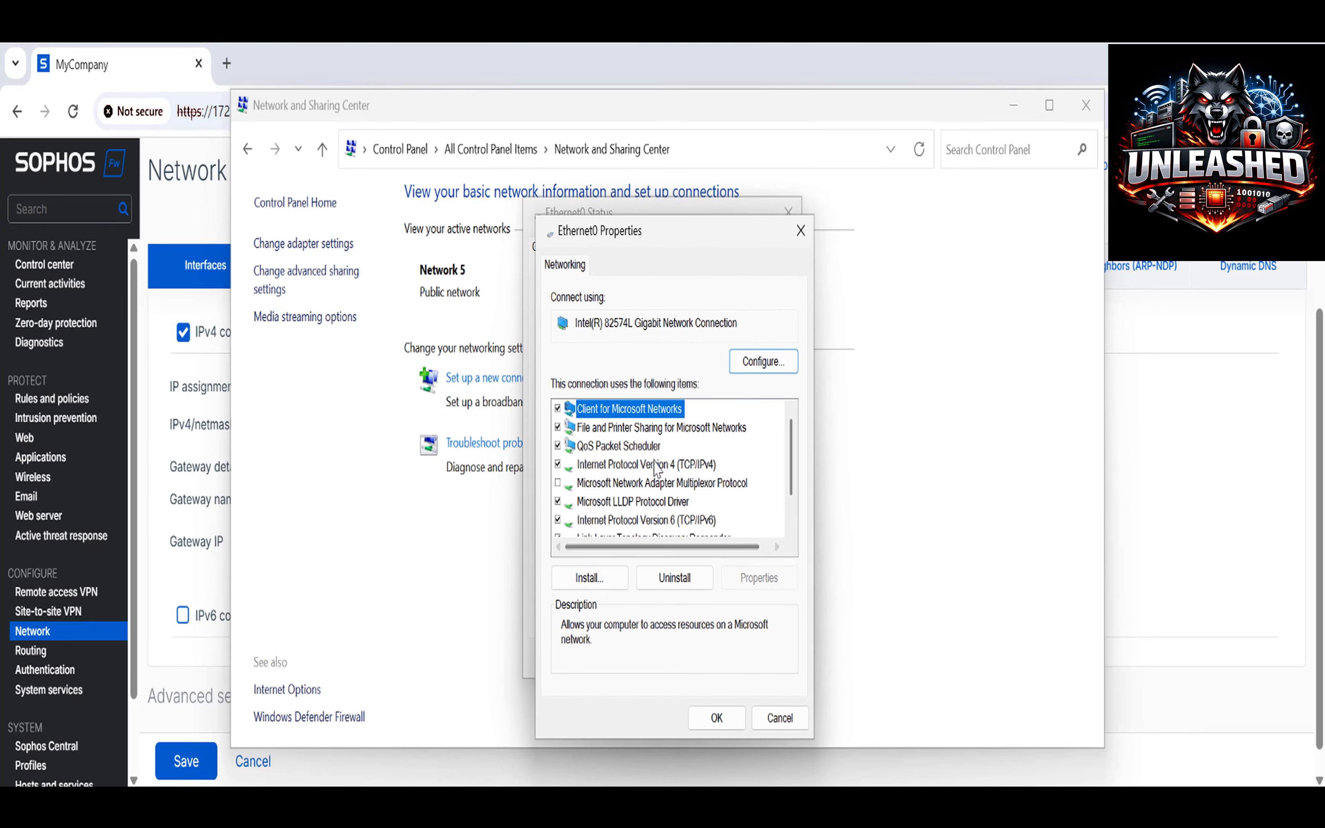
pyautogui.doubleClick(655, 465)
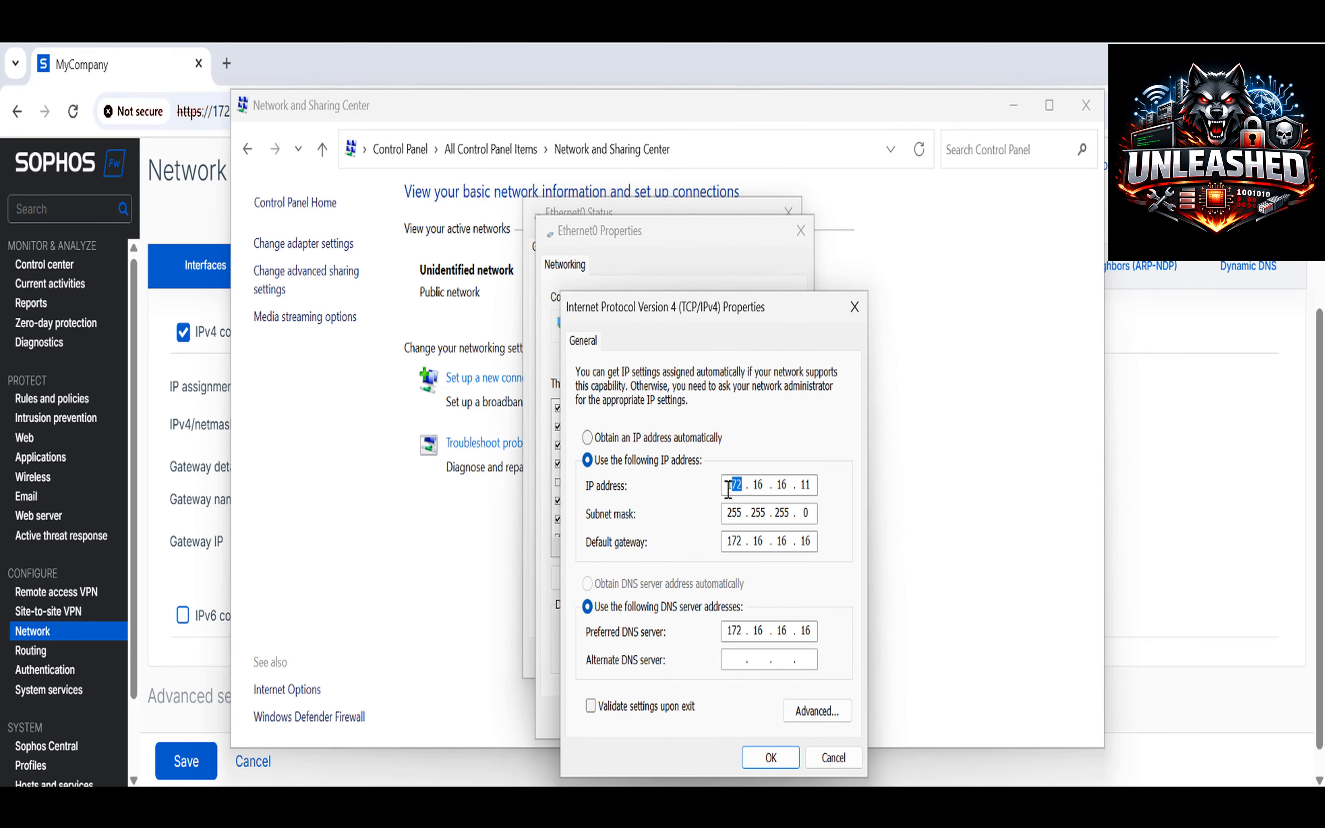
# Set IP 192.168.1.11, mask 255.255.255.0, gateway and DNS 192.168.1.150, and apply.
pyautogui.moveTo(728, 490); pyautogui.dragTo(719, 489)
pyautogui.write('192 . 168')
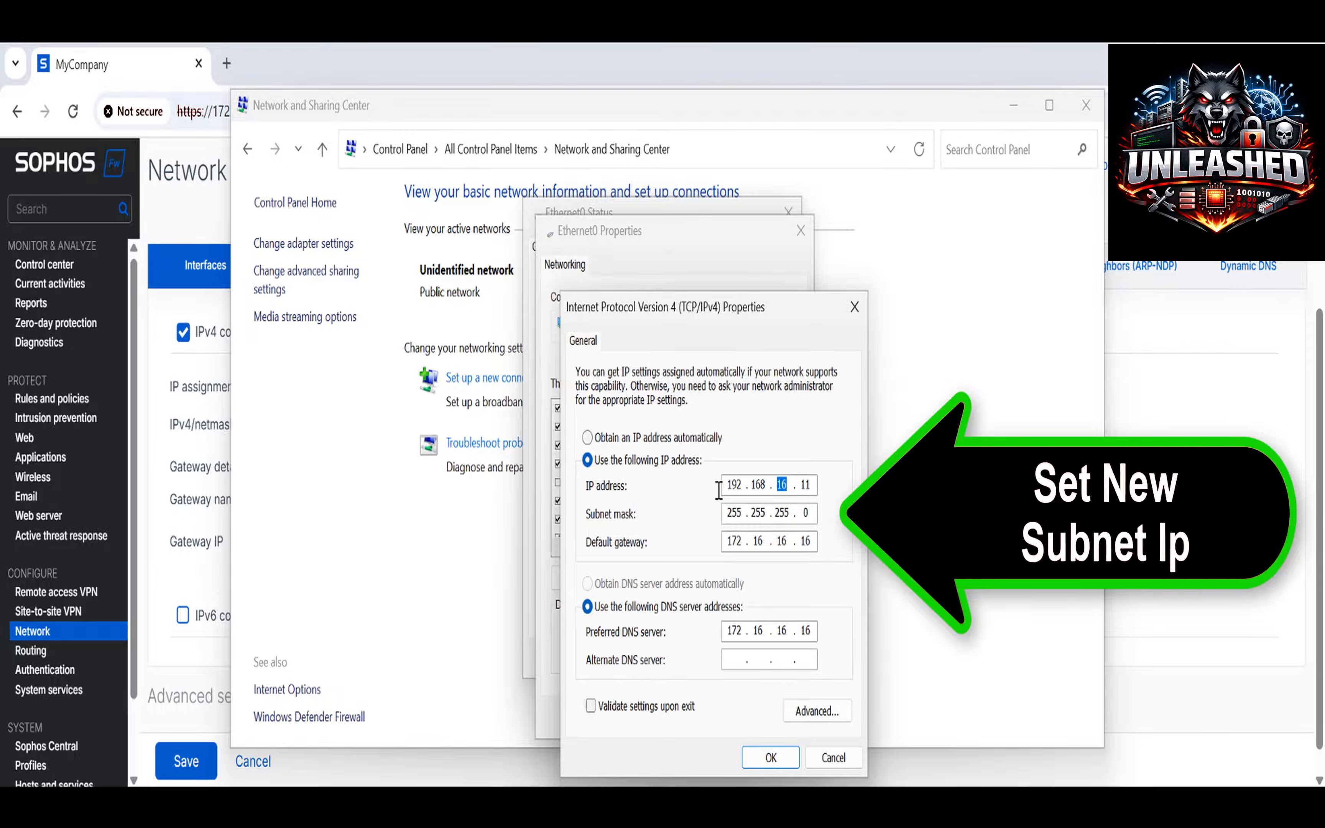
pyautogui.moveTo(740, 632); pyautogui.dragTo(720, 633)
pyautogui.write('192.168.')
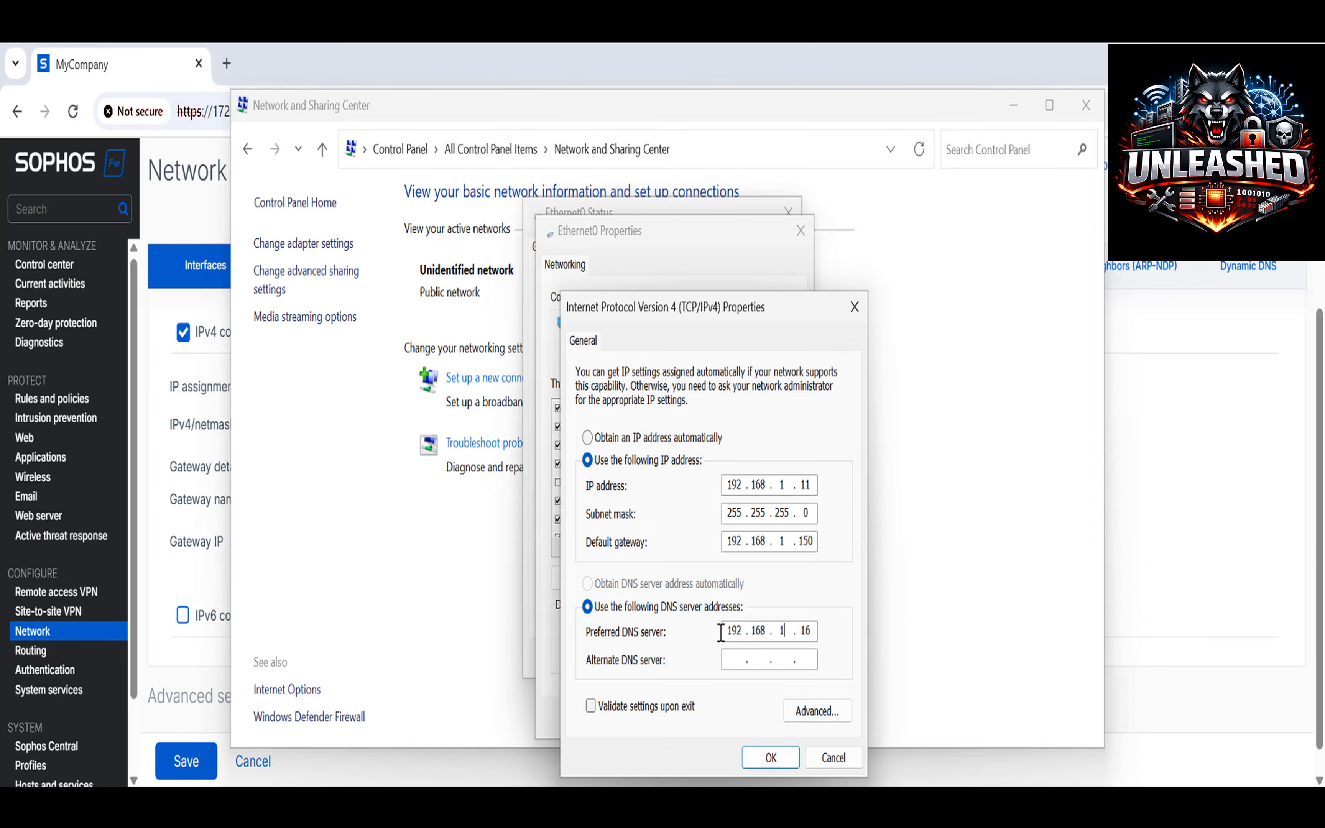
pyautogui.write('1.')
pyautogui.click(771, 757)
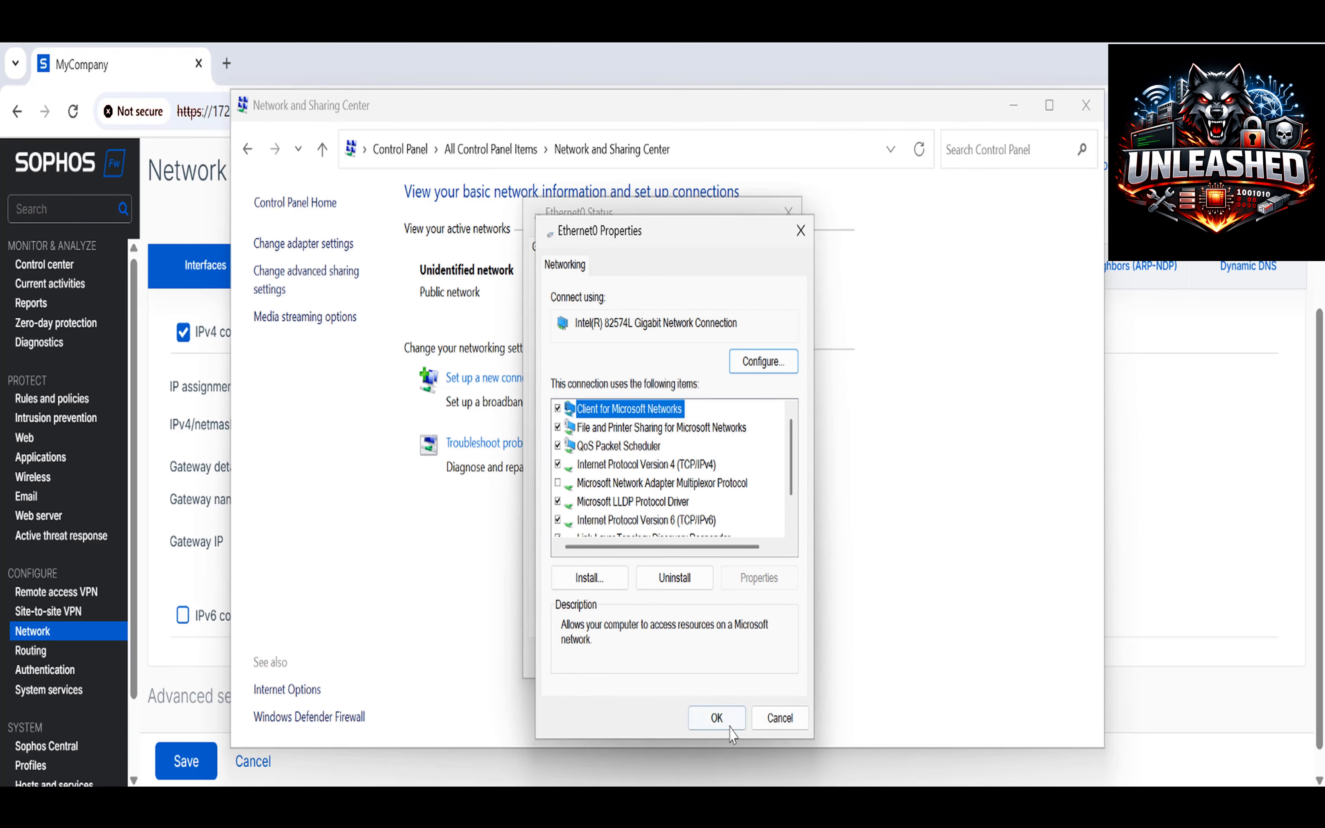
pyautogui.click(730, 727)
pyautogui.click(783, 665)
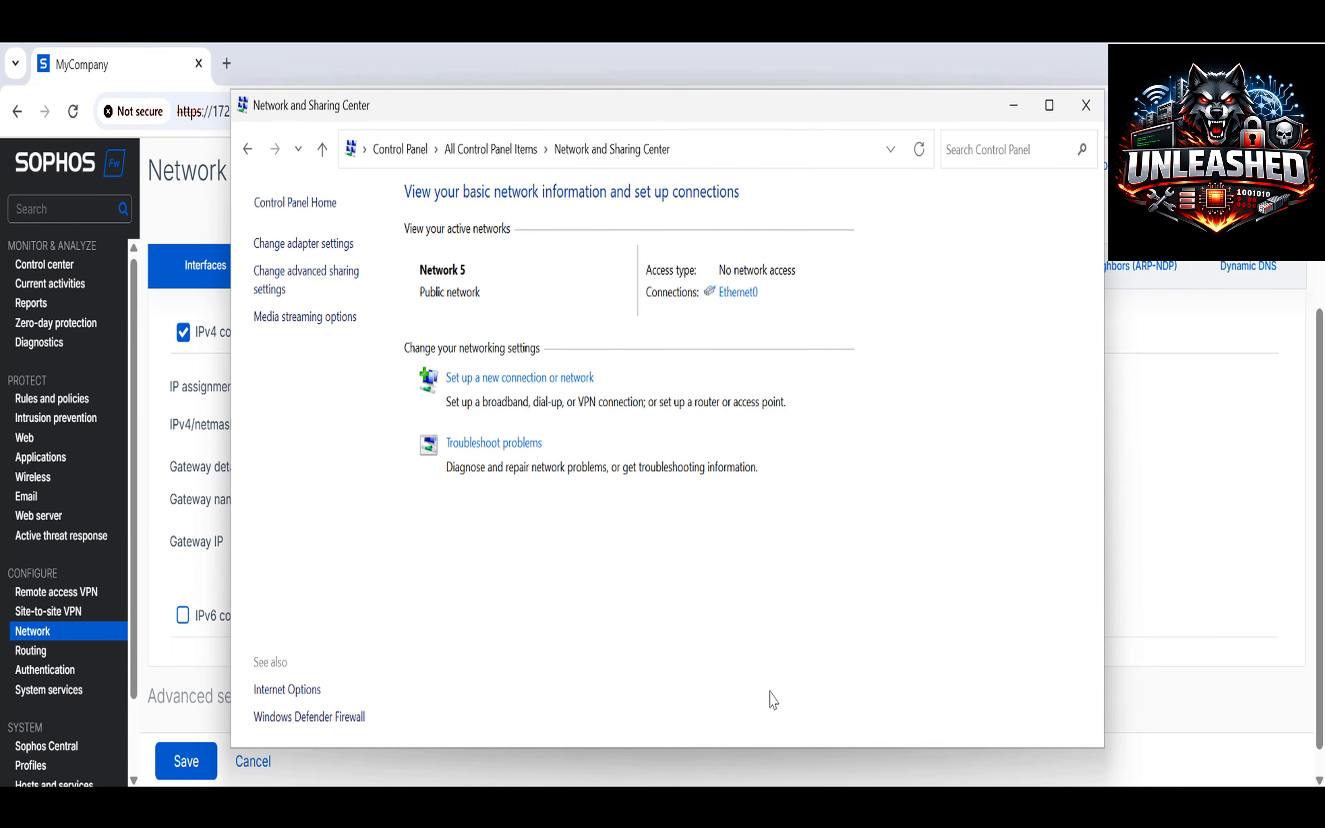
pyautogui.click(1086, 106)
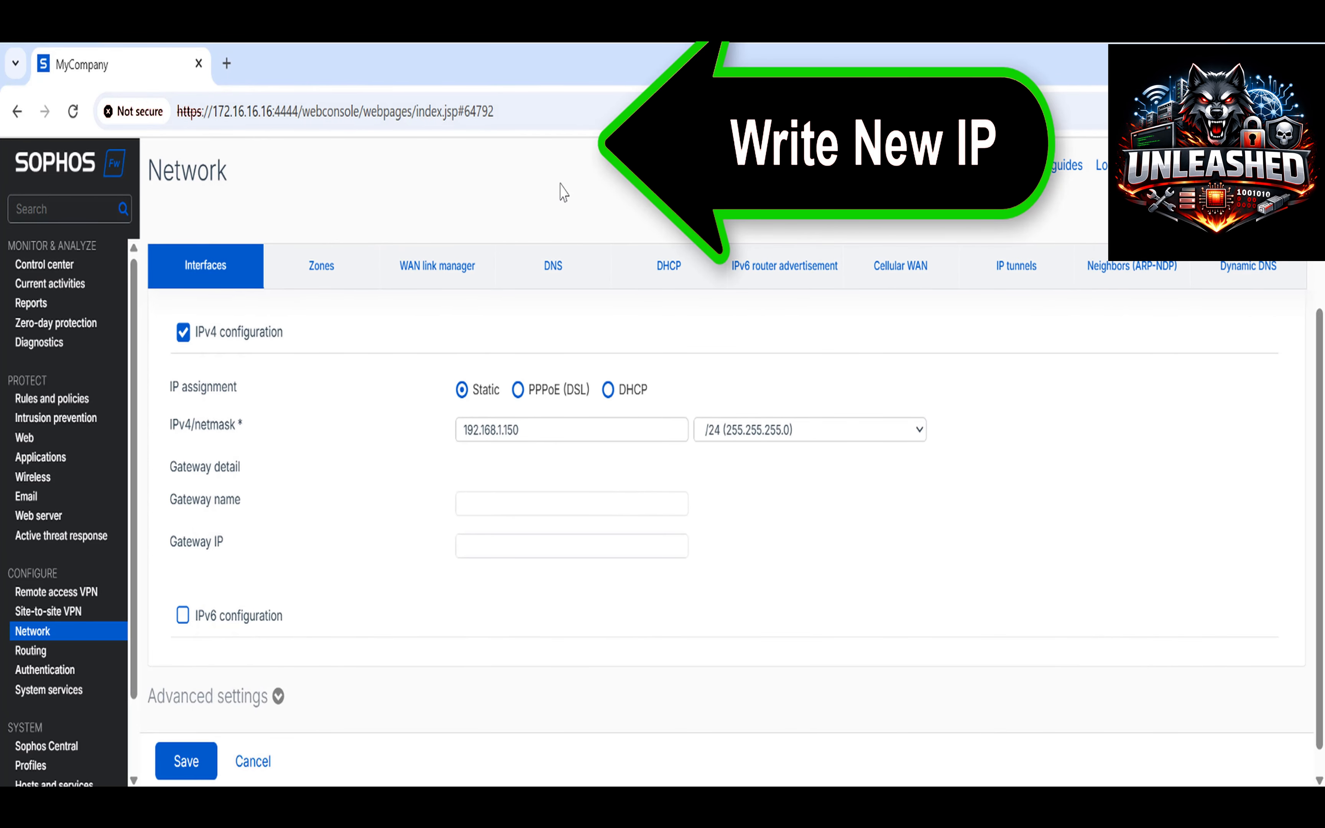
pyautogui.click(272, 114)
pyautogui.moveTo(241, 117); pyautogui.dragTo(225, 118)
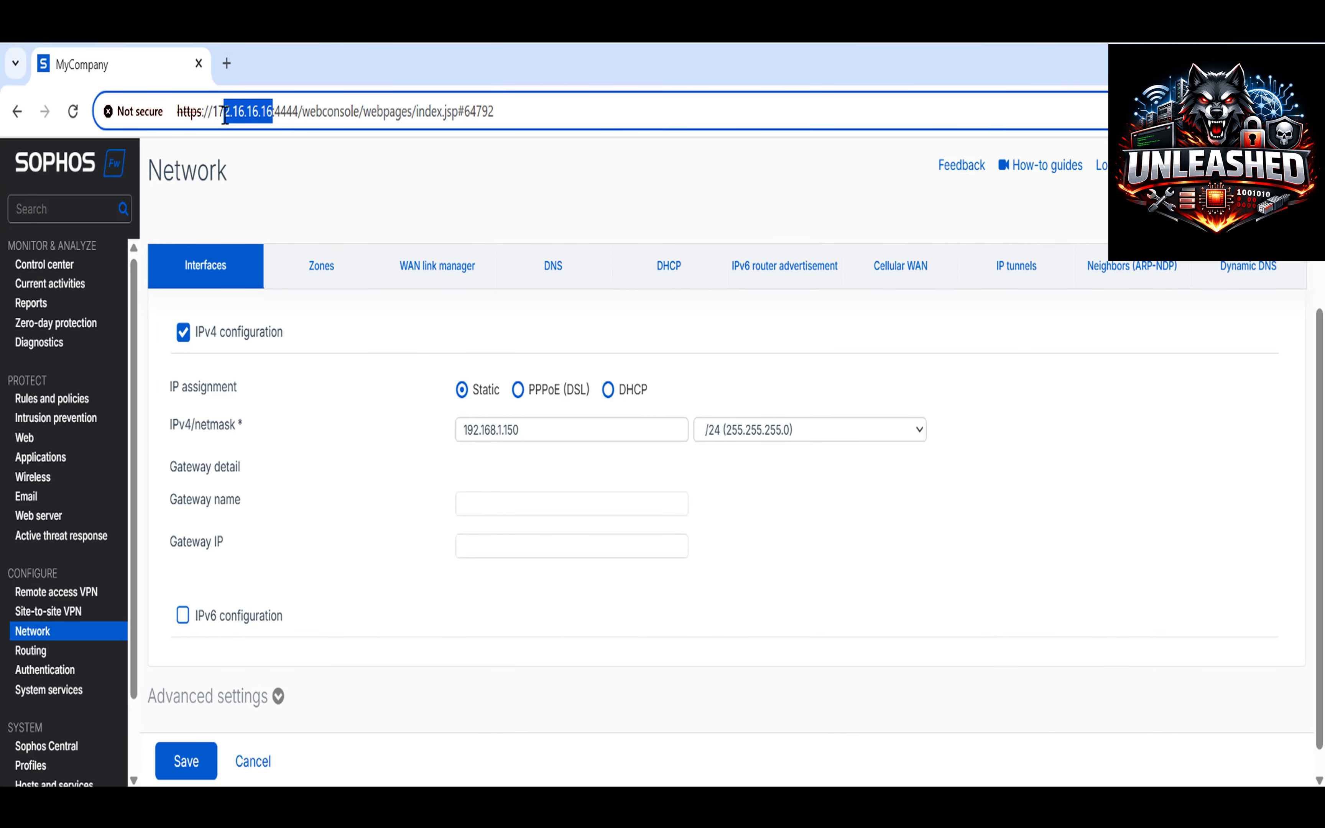
pyautogui.write('92.16')
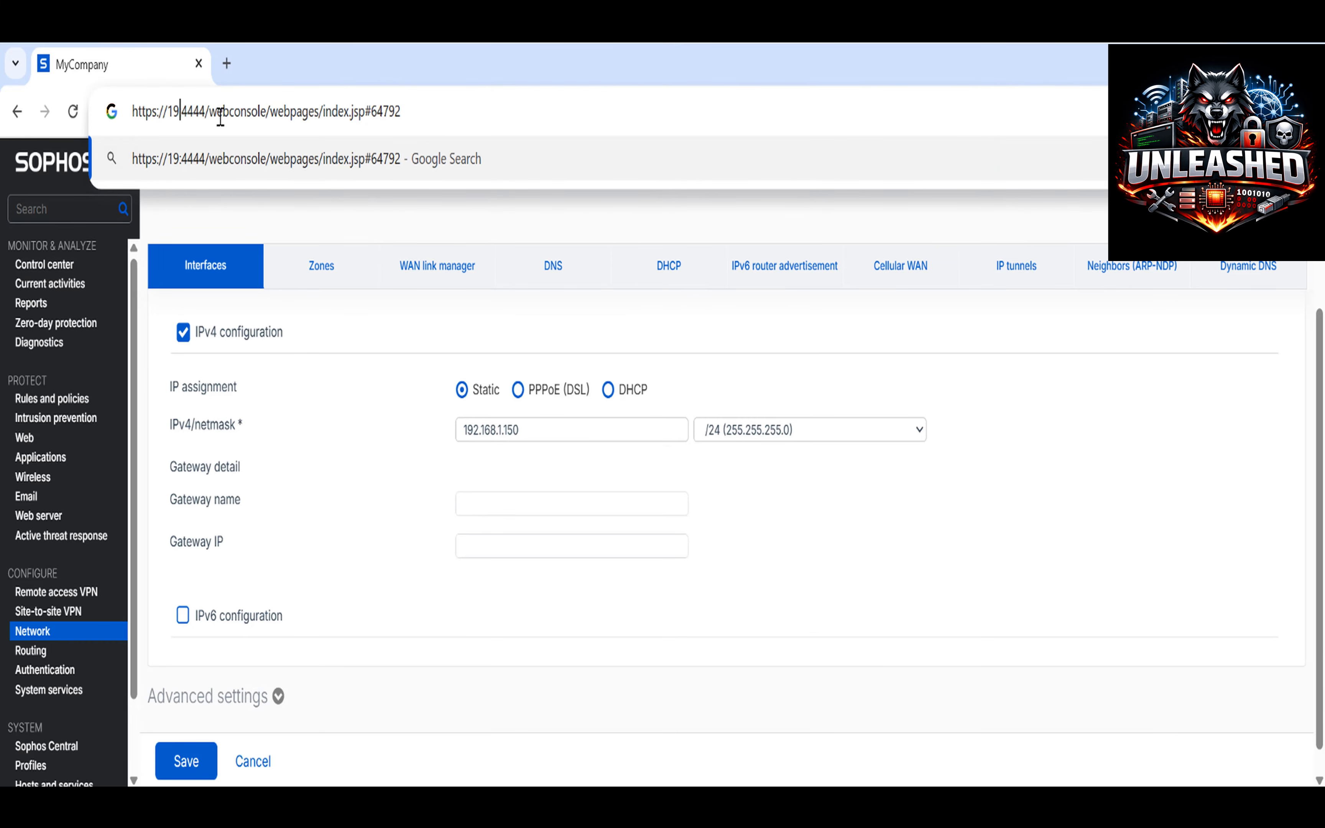
pyautogui.write('8.1.')
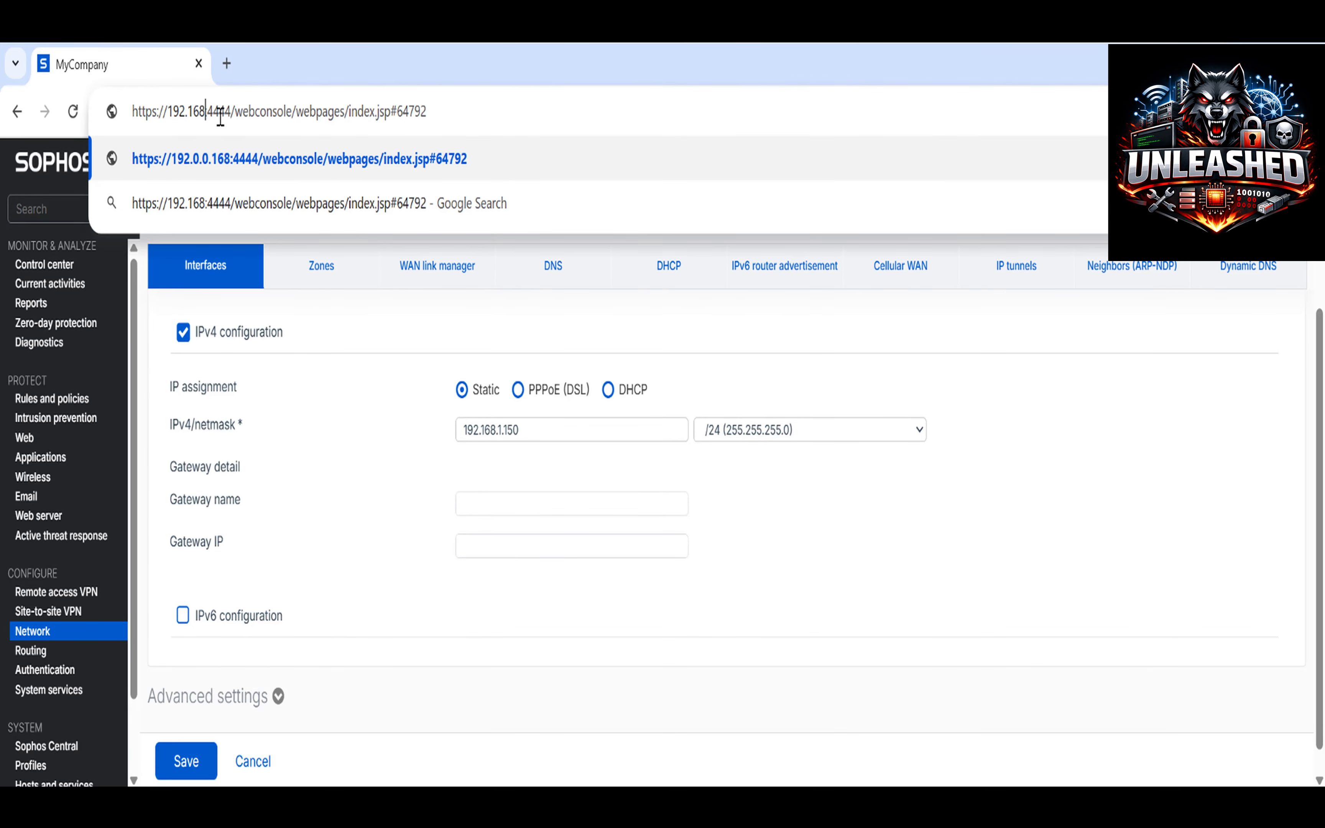
pyautogui.write('150')
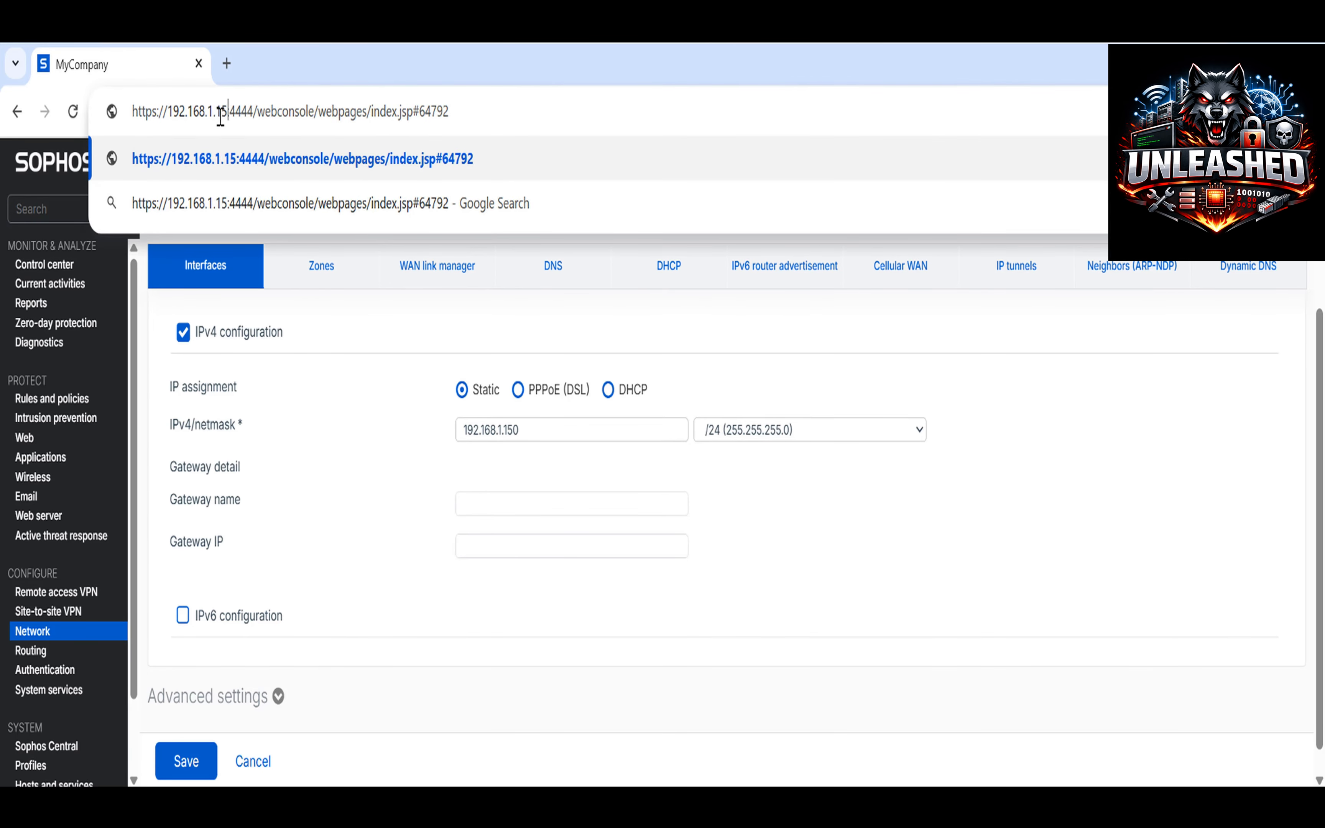
pyautogui.press('Return')
pyautogui.click(476, 679)
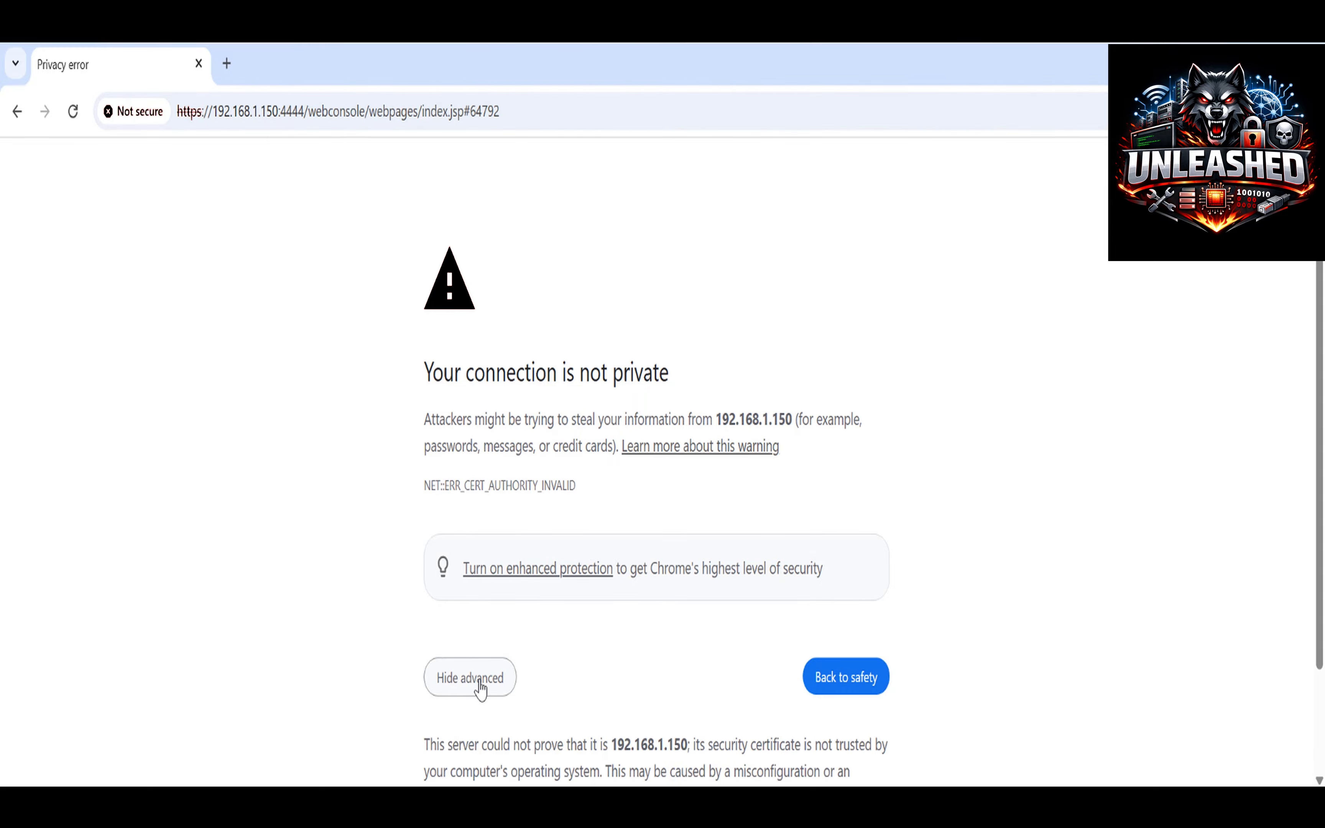
pyautogui.scroll(-2, 686, 638)
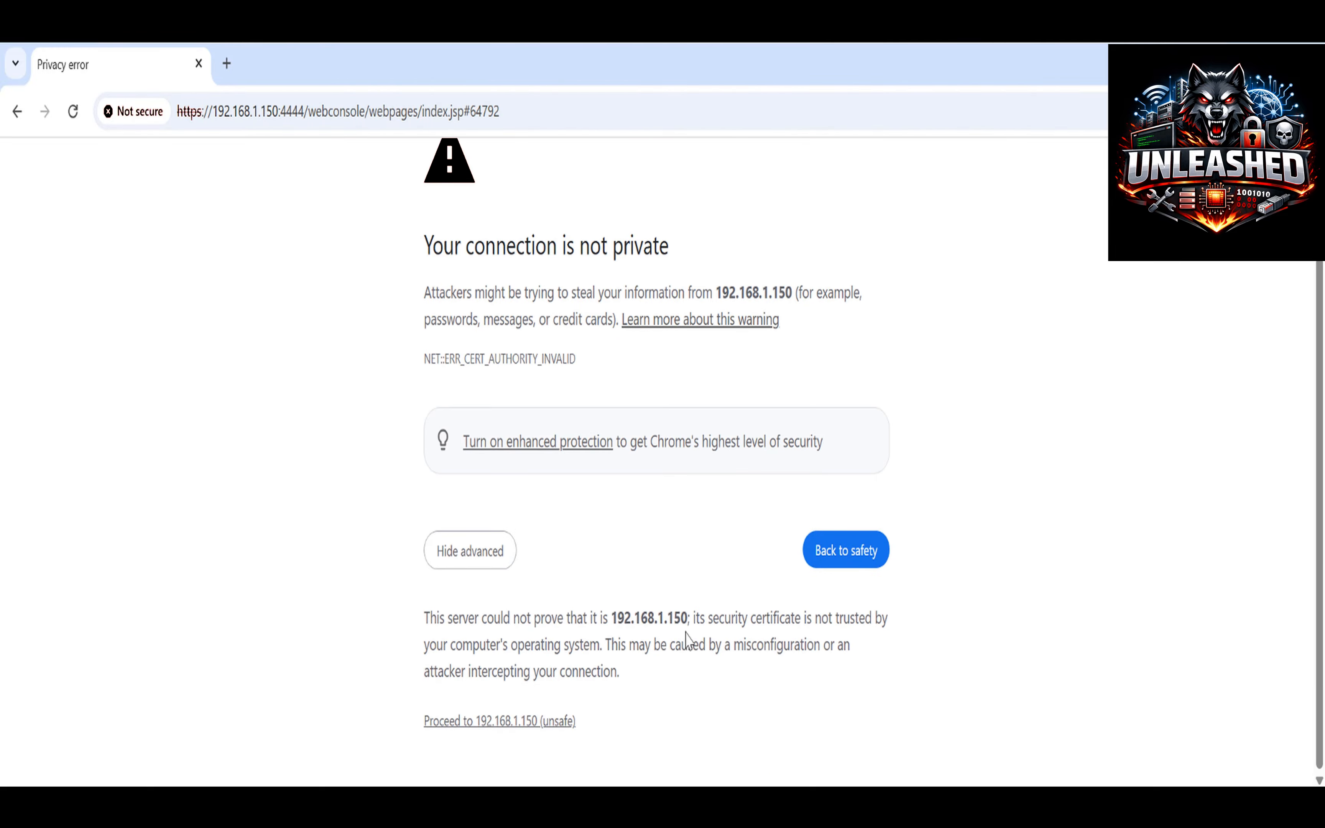
pyautogui.click(567, 723)
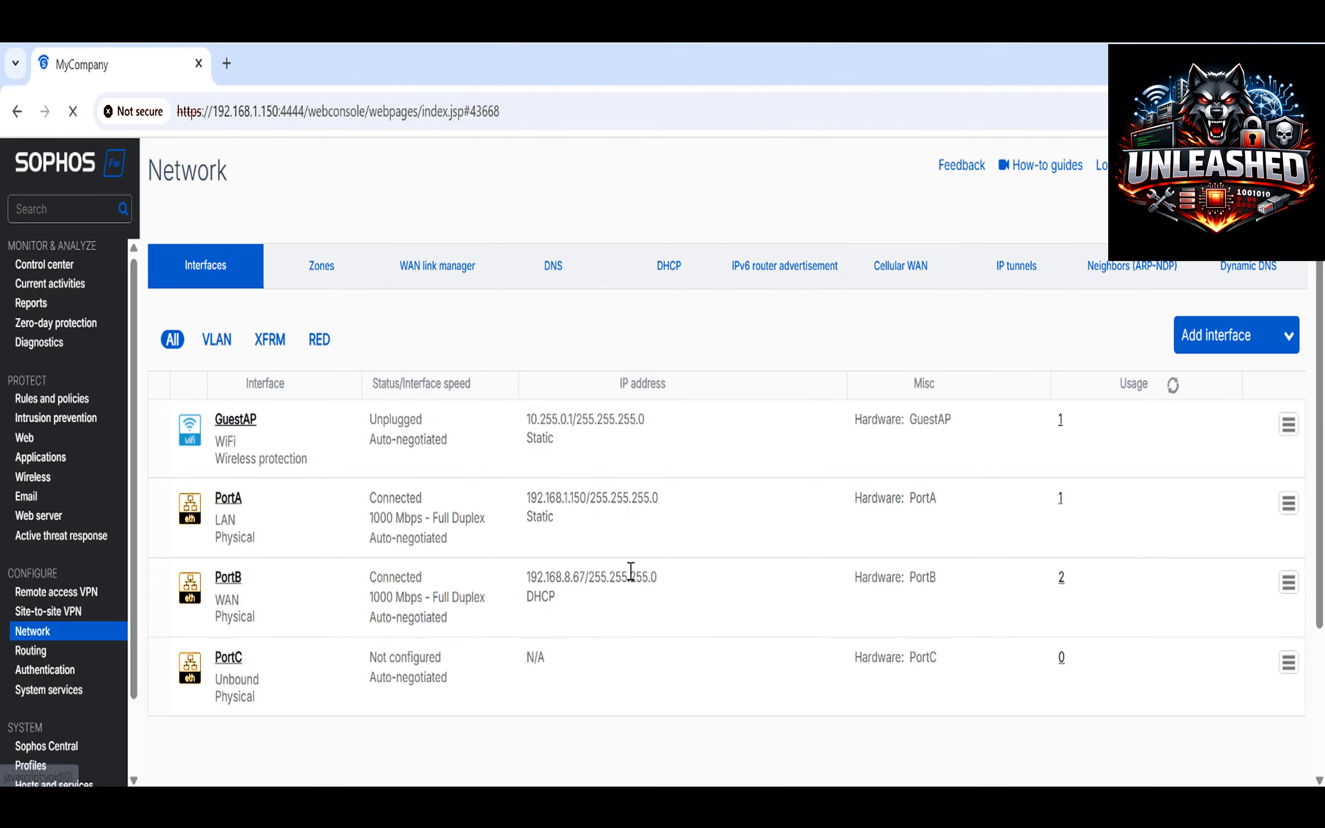
# Edit Default_DHCP_Server and set its lease range to 192.168.1.2–192.168.1.149.
pyautogui.moveTo(660, 500); pyautogui.dragTo(529, 509)
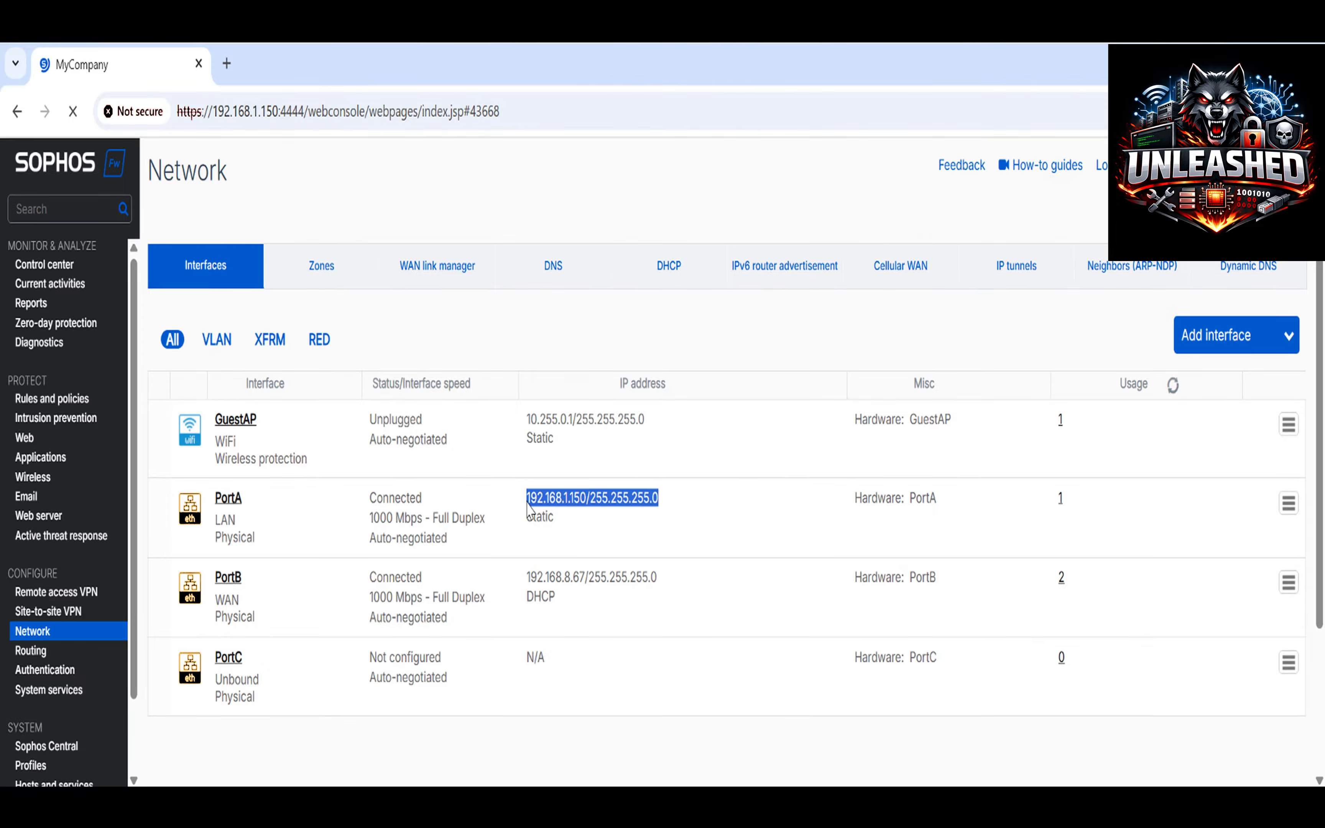
pyautogui.click(669, 274)
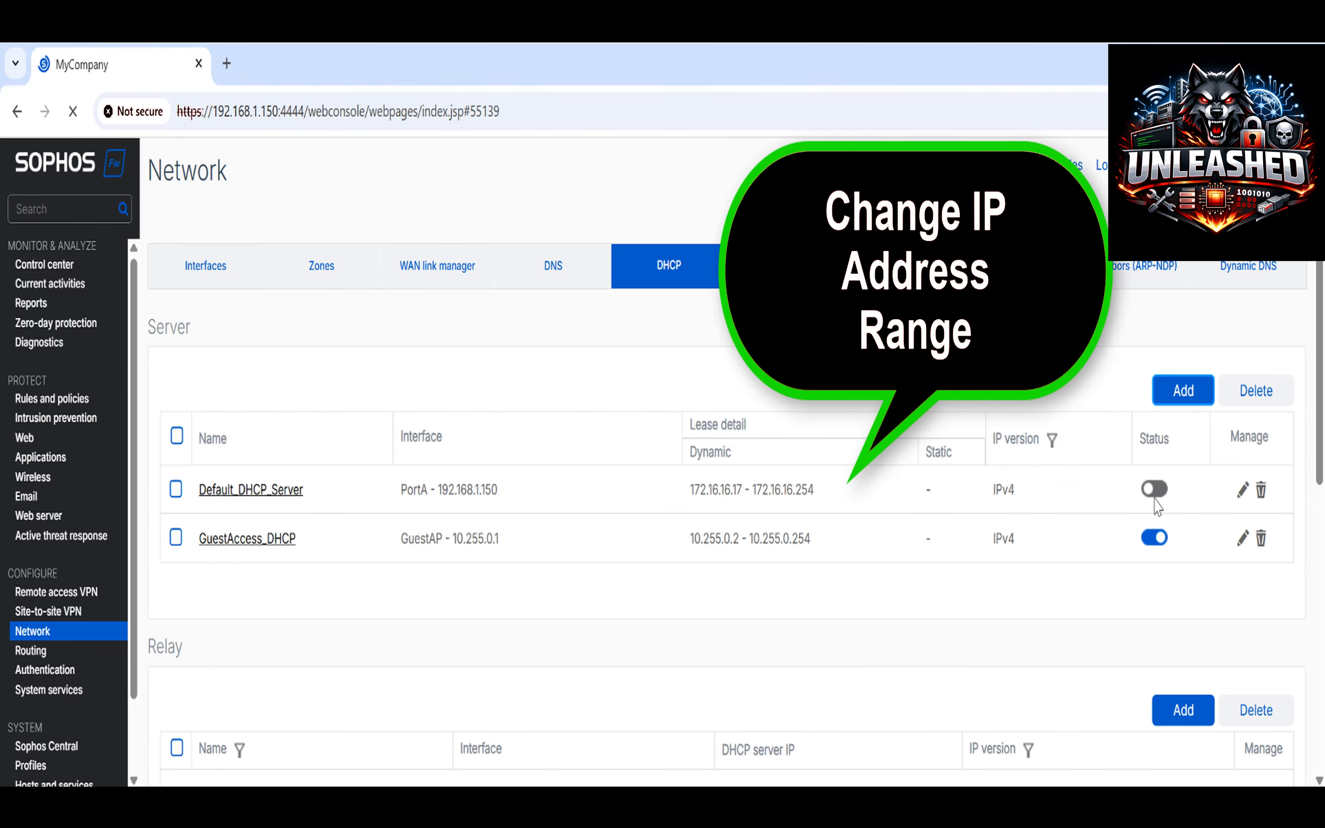
pyautogui.click(1243, 490)
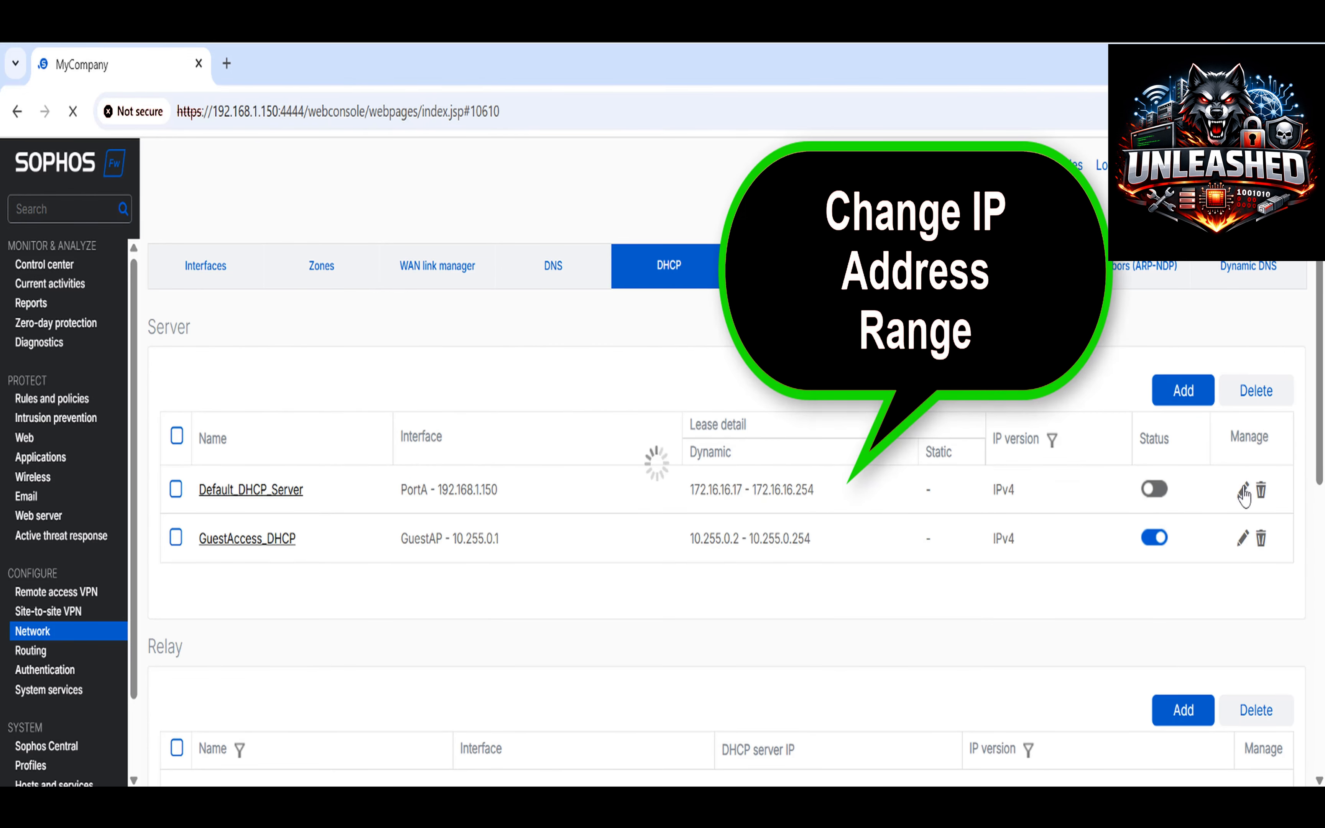
pyautogui.moveTo(556, 558); pyautogui.dragTo(461, 558)
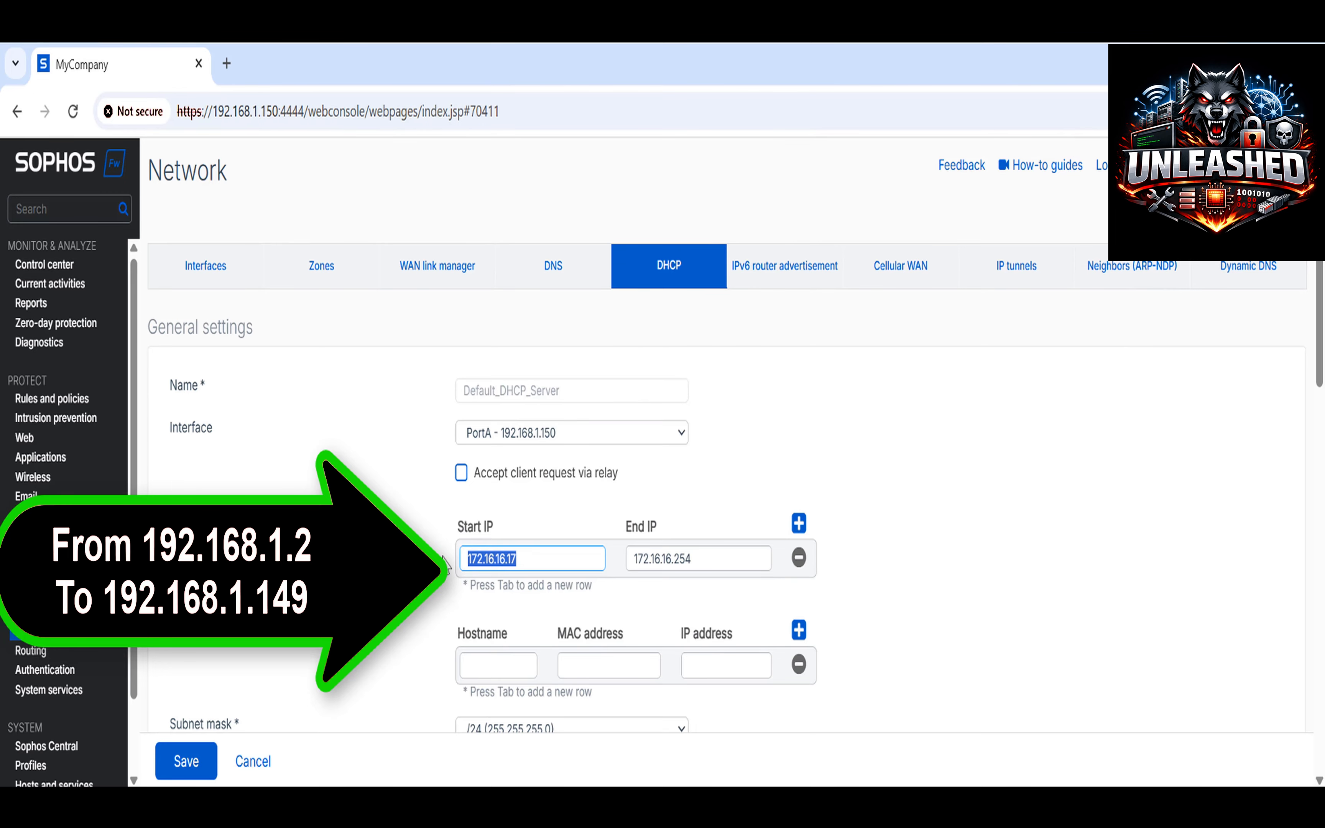
pyautogui.write('192.168')
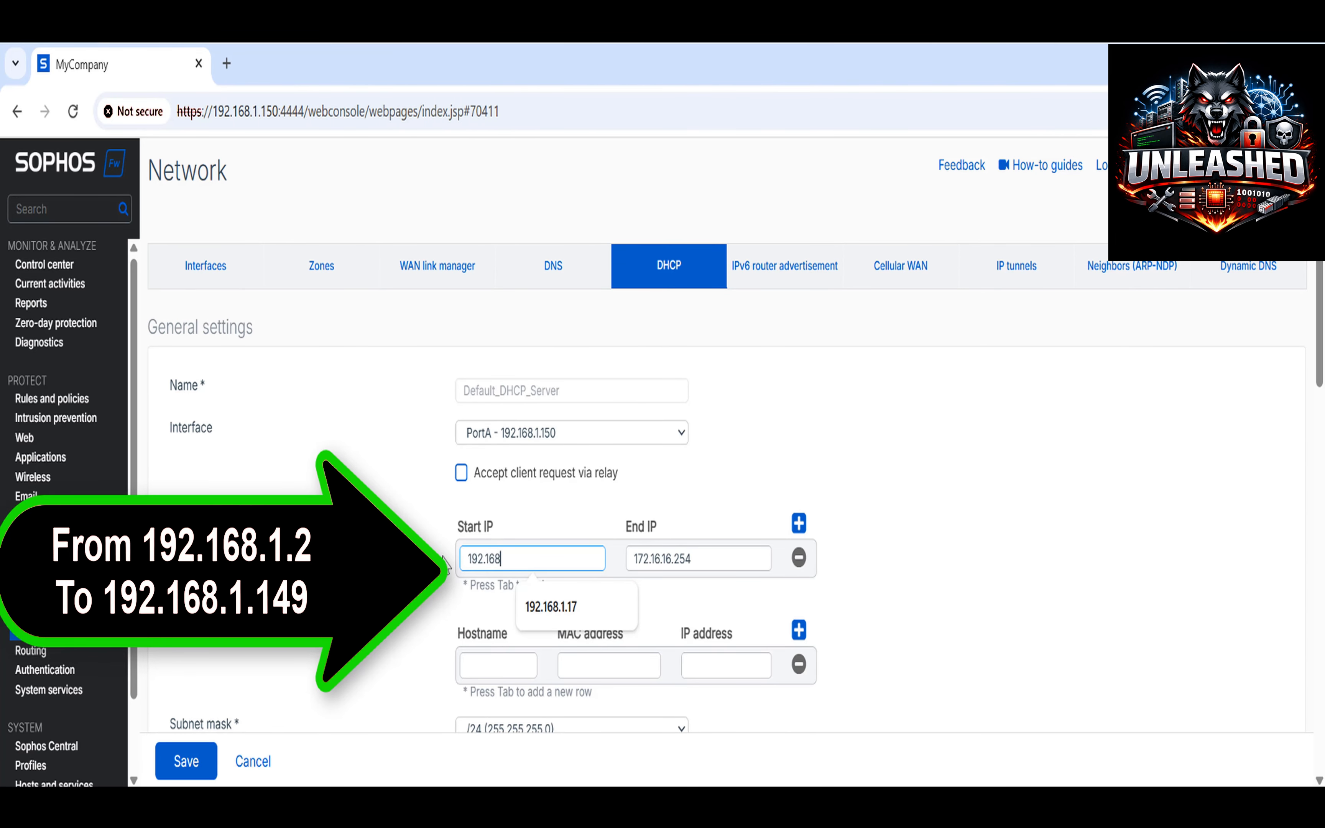
pyautogui.write('.1.2')
pyautogui.press('Tab')
pyautogui.write('192.168.1.14')
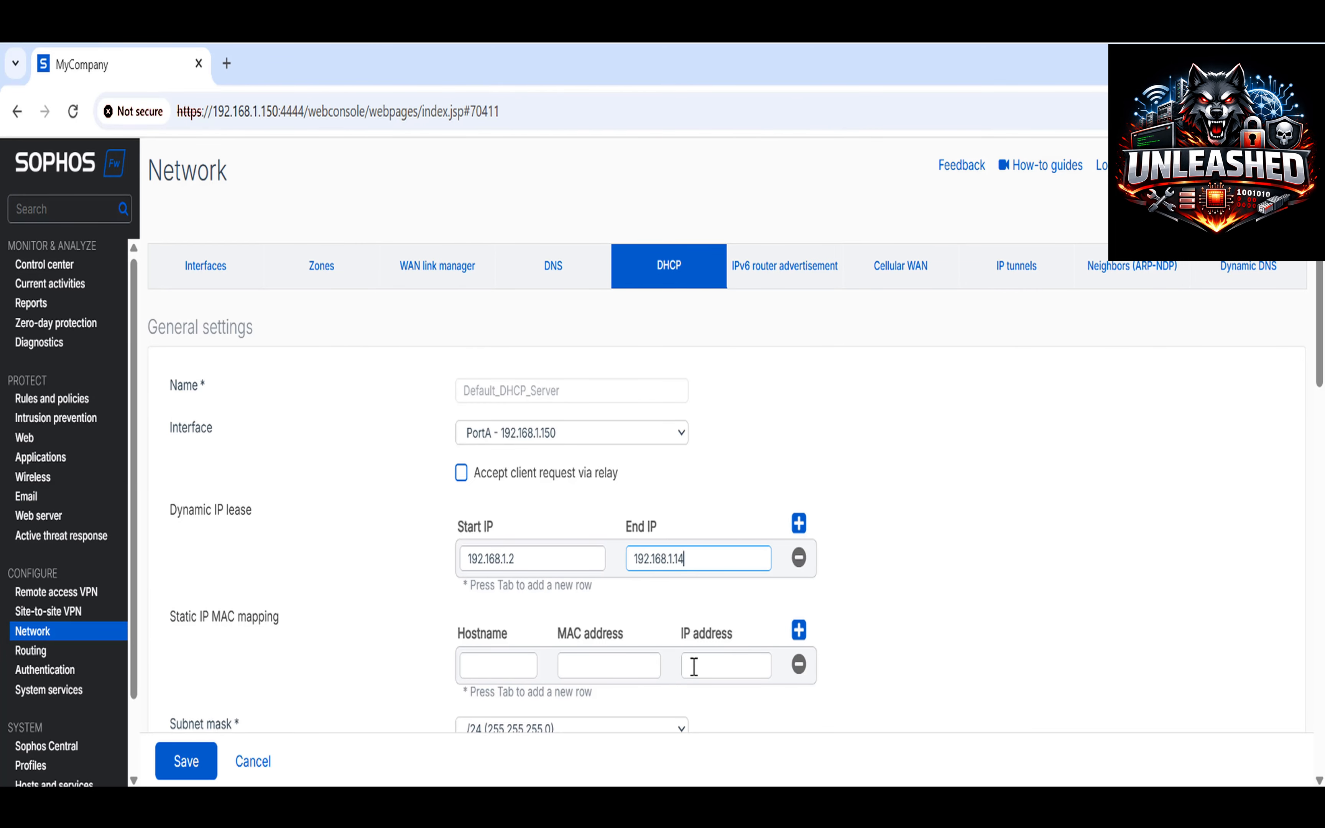
pyautogui.write('9')
pyautogui.click(908, 619)
# Set primary DNS 192.168.1.150 and secondary DNS 8.8.8.8, then save the DHCP server.
pyautogui.scroll(-2, 908, 619)
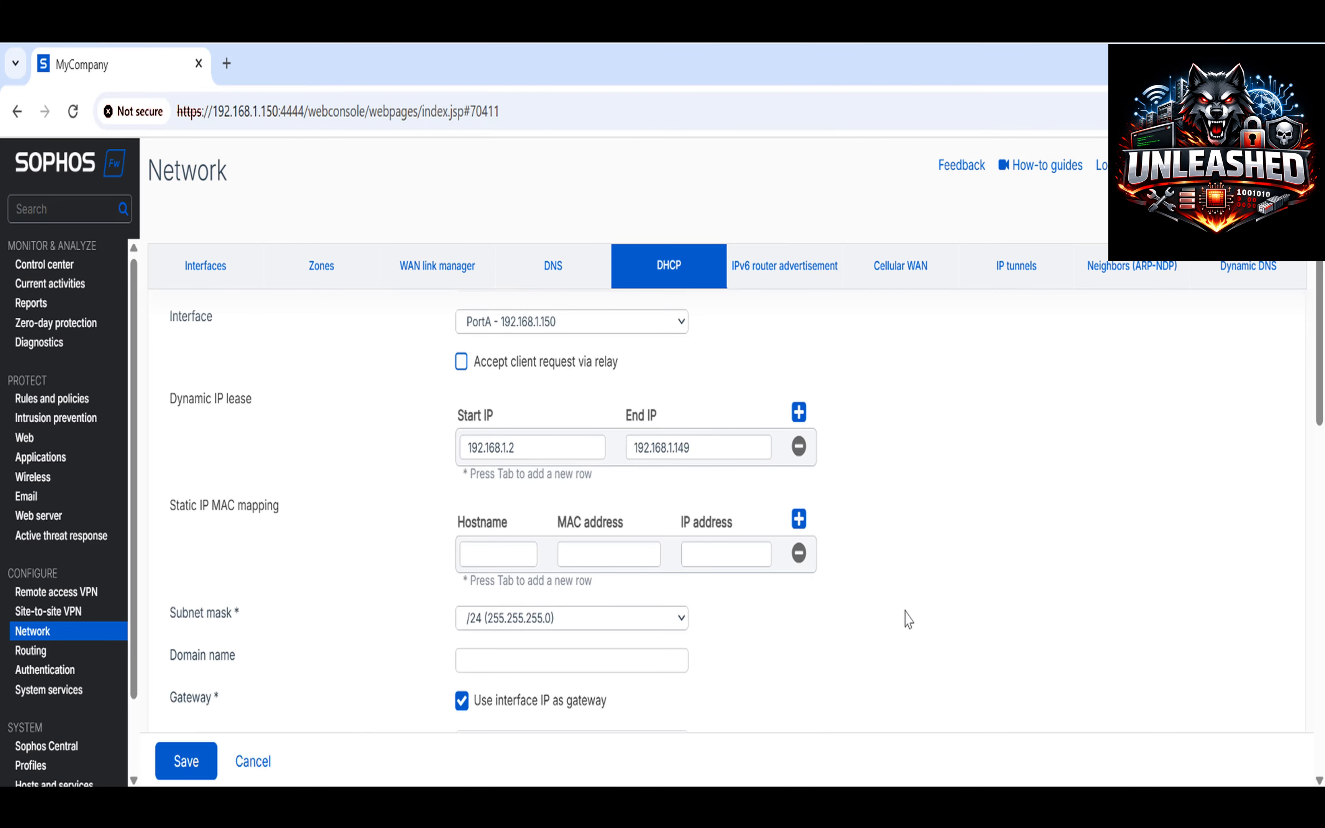
pyautogui.scroll(-2, 908, 619)
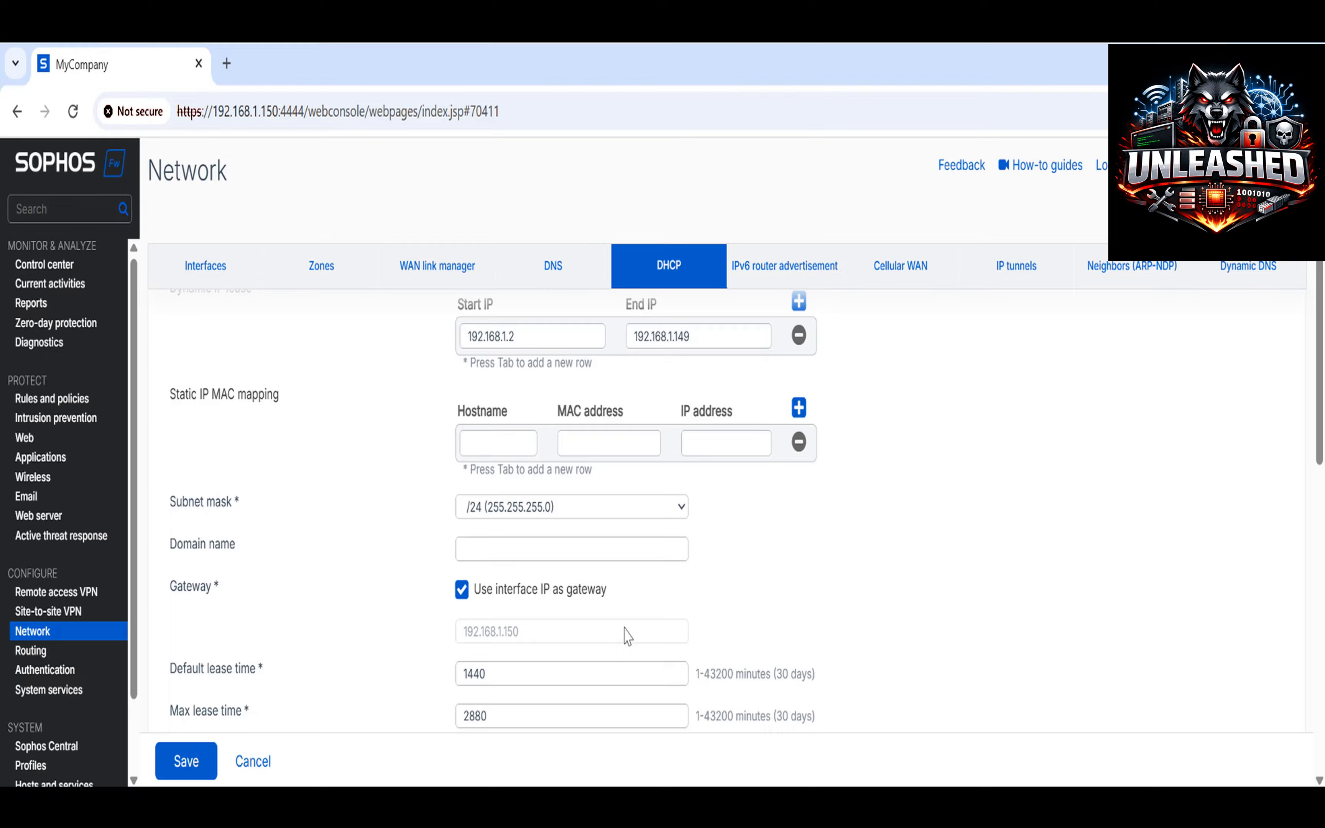
pyautogui.scroll(-4, 627, 637)
pyautogui.scroll(-2, 627, 637)
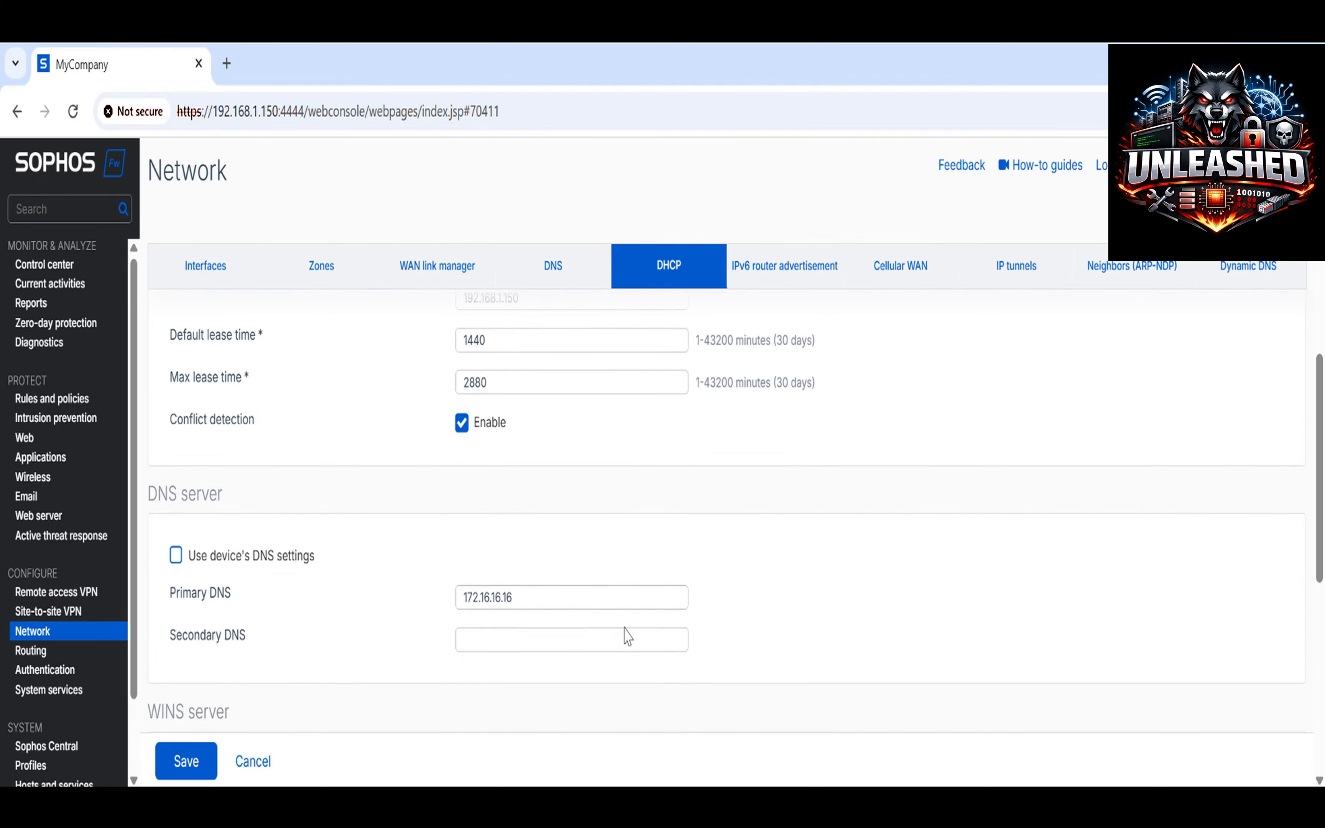
pyautogui.click(564, 598)
pyautogui.moveTo(449, 598); pyautogui.dragTo(405, 598)
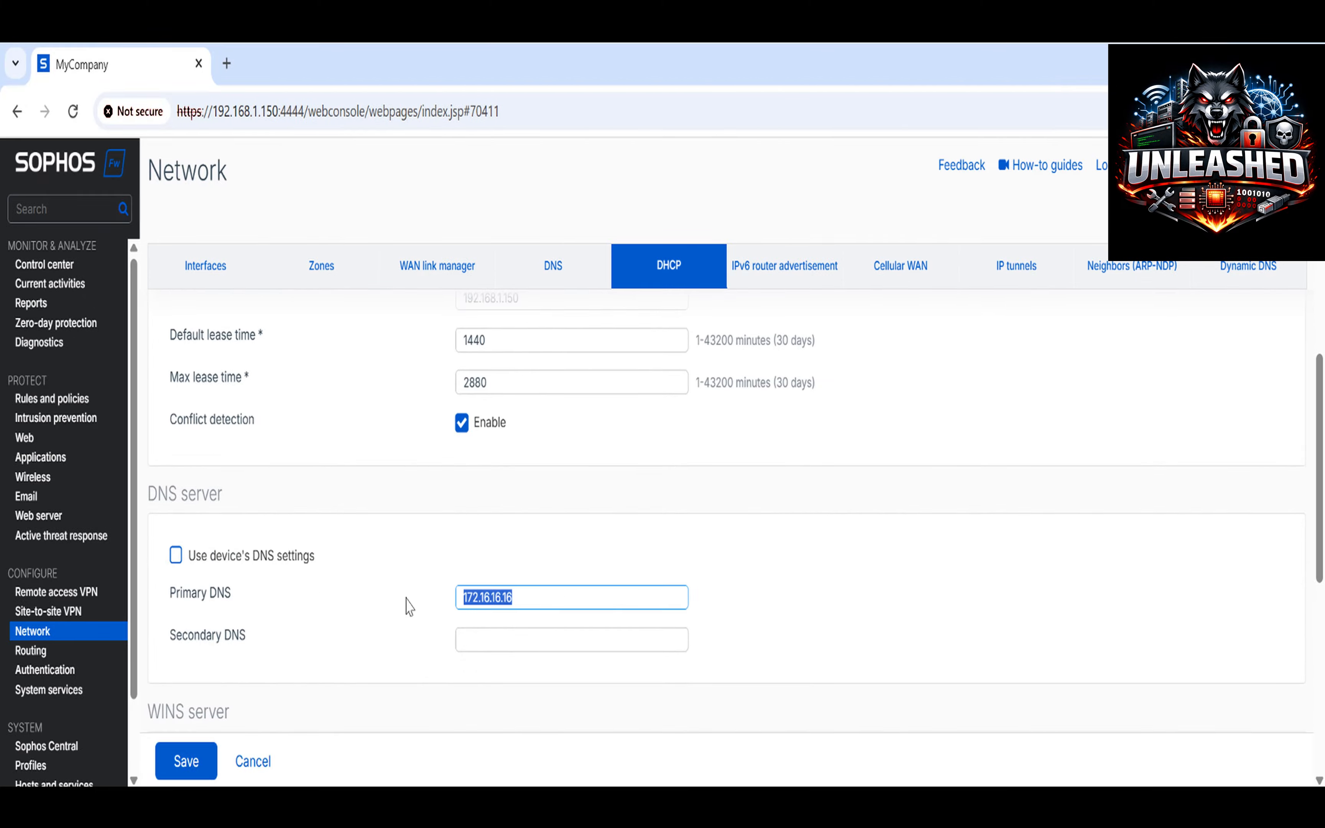
pyautogui.write('19')
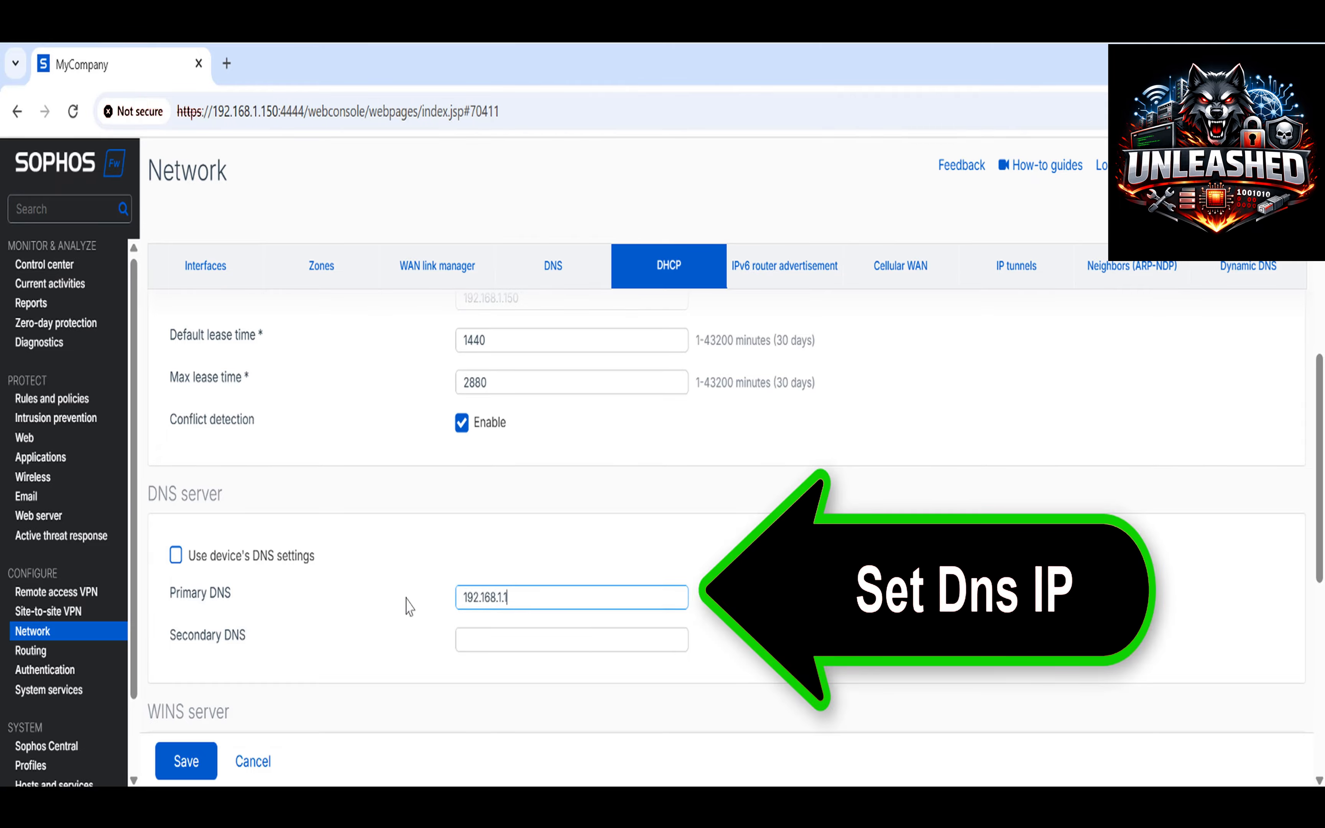
pyautogui.click(496, 638)
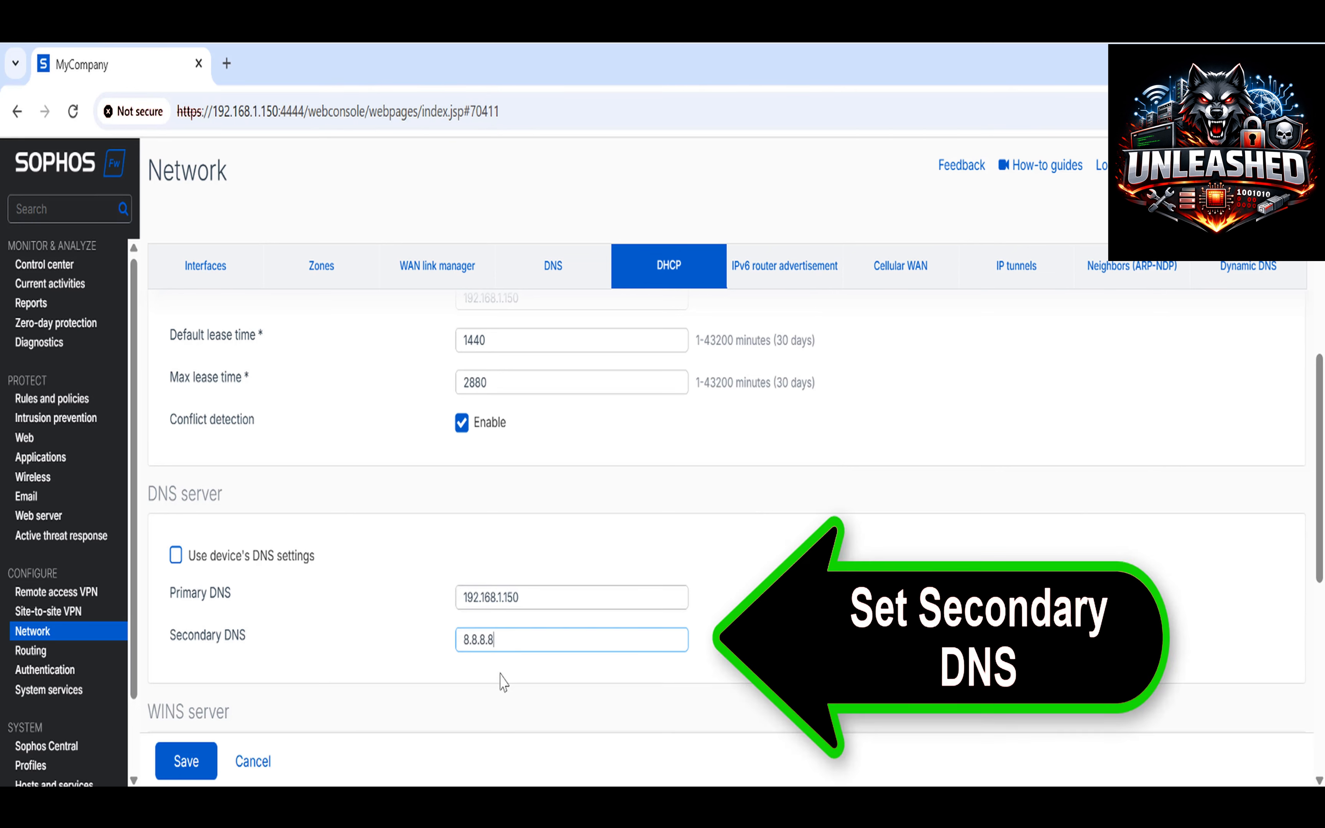
pyautogui.click(185, 763)
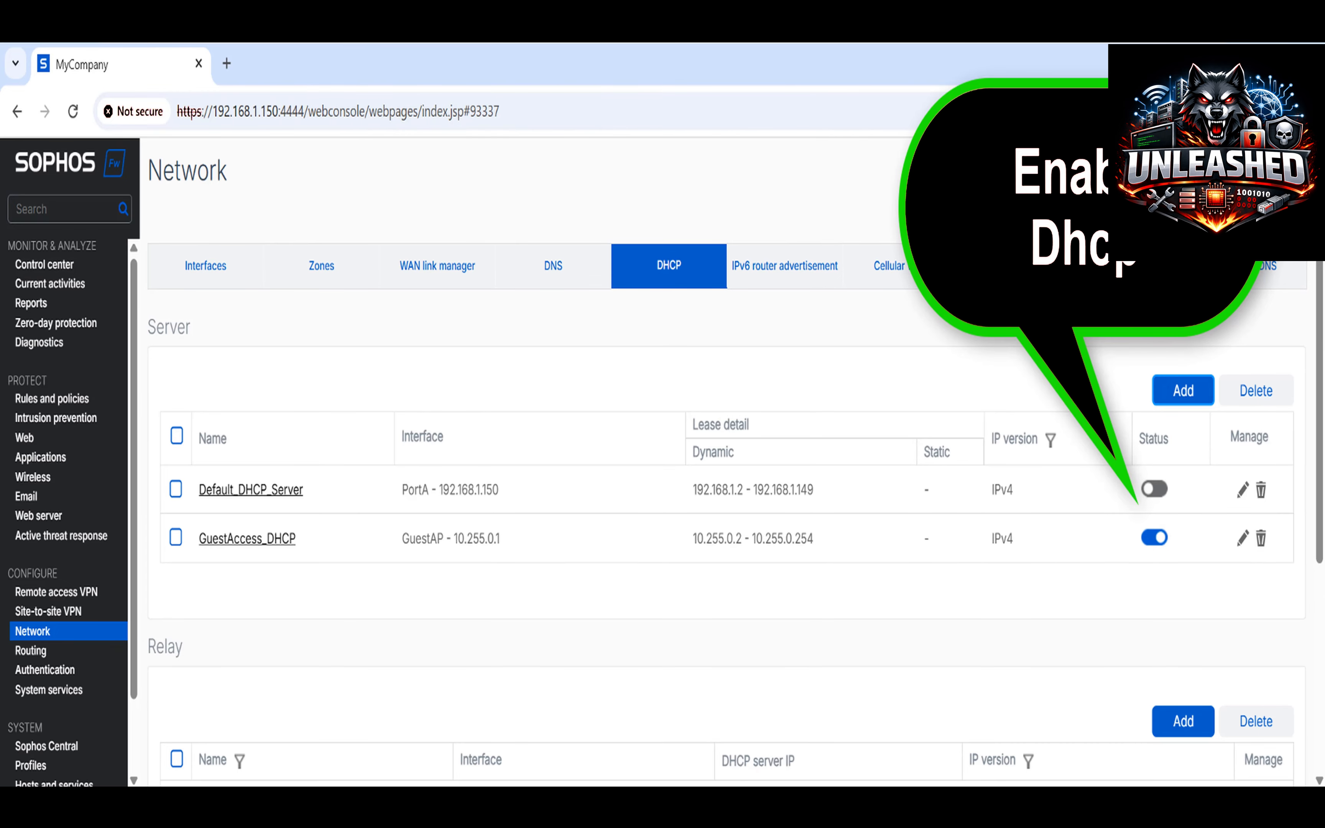
# Switch on Default_DHCP_Server's status toggle and confirm with OK.
pyautogui.click(1163, 491)
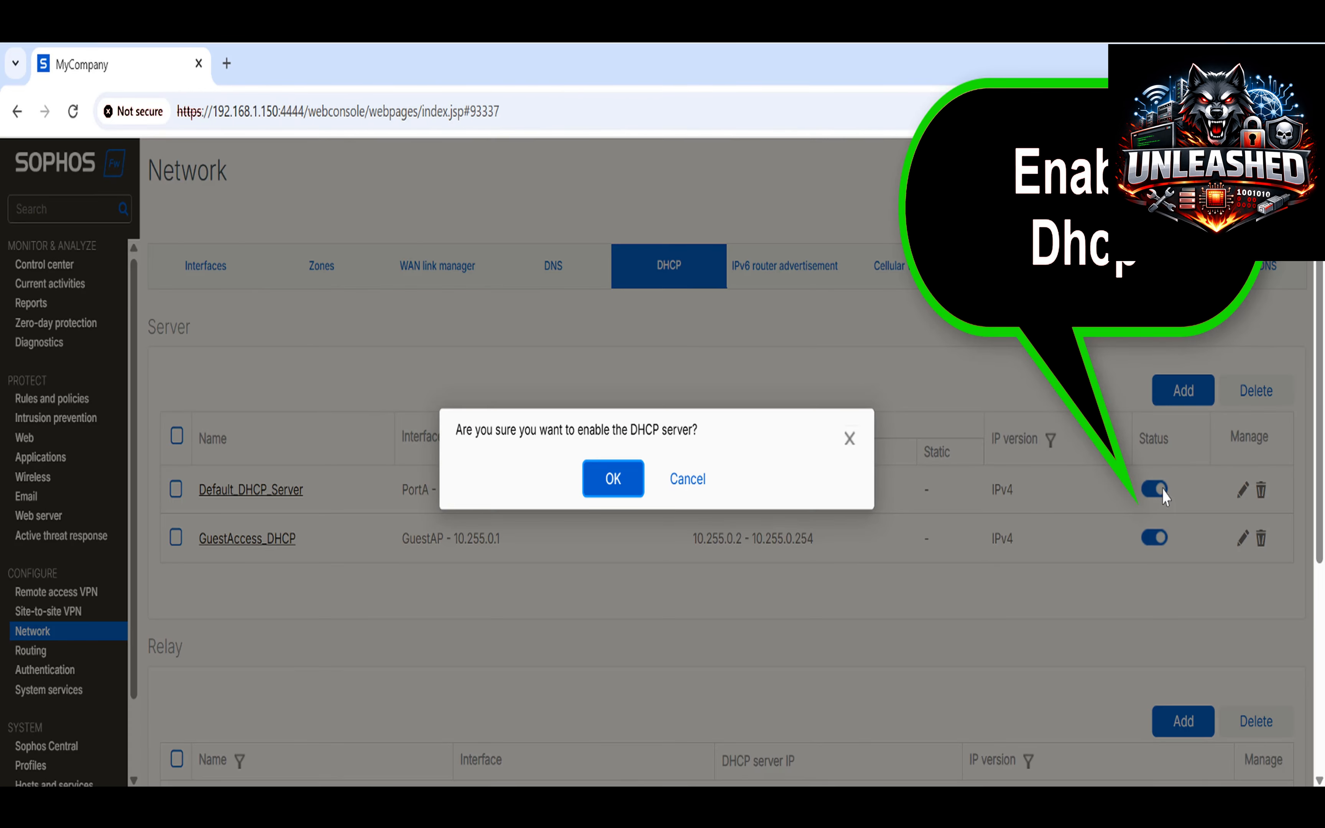
pyautogui.click(623, 483)
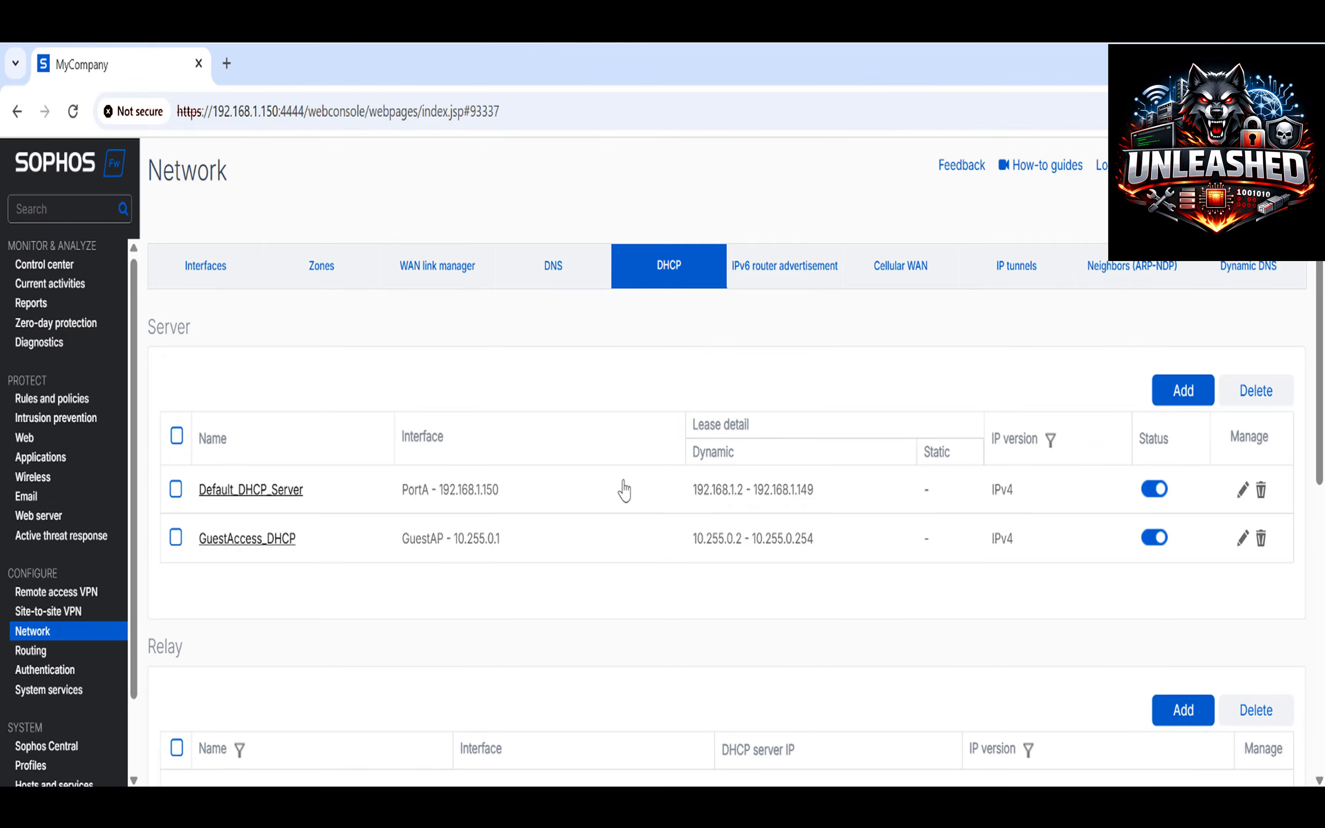
# Open Control Panel's Network and Sharing Center and bring up the Ethernet0 connection status.
pyautogui.press('super')
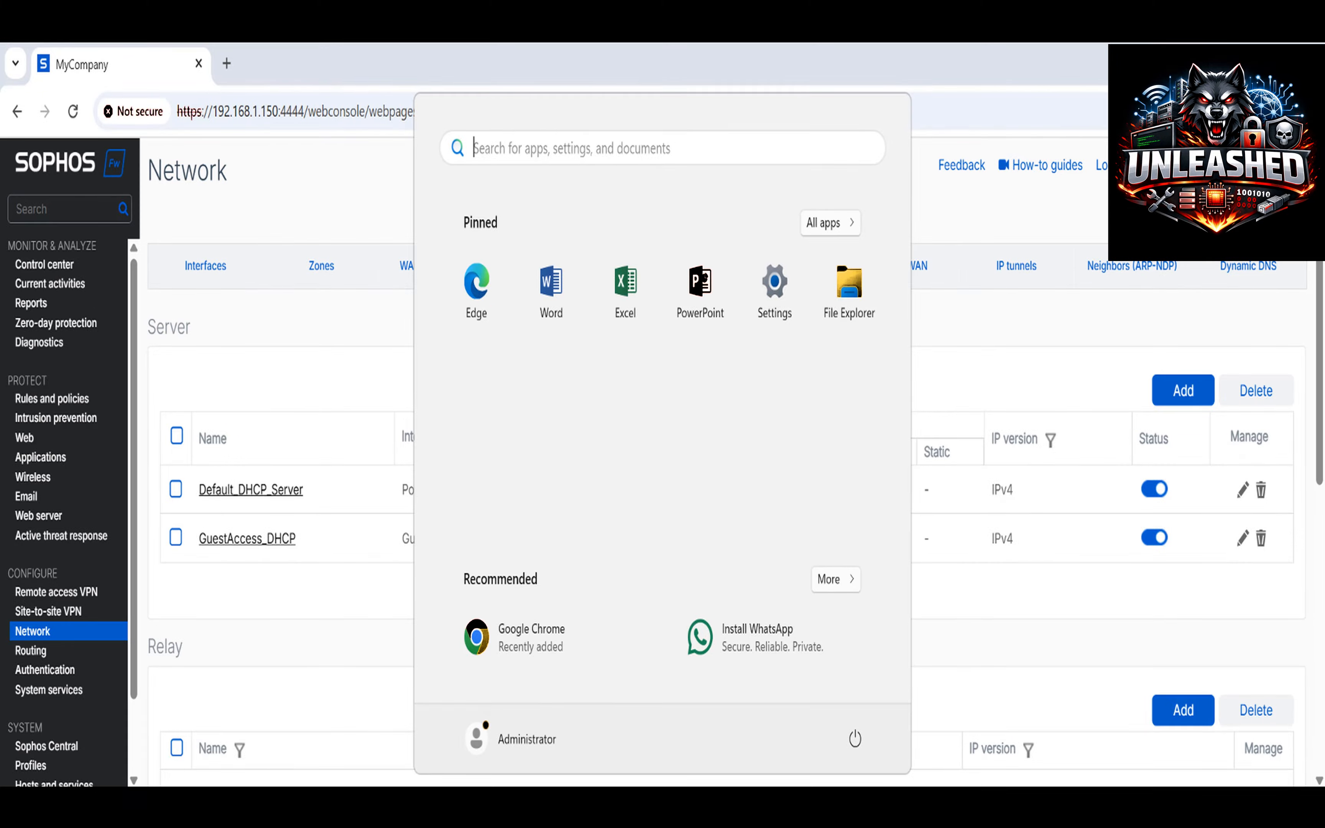
pyautogui.write('co')
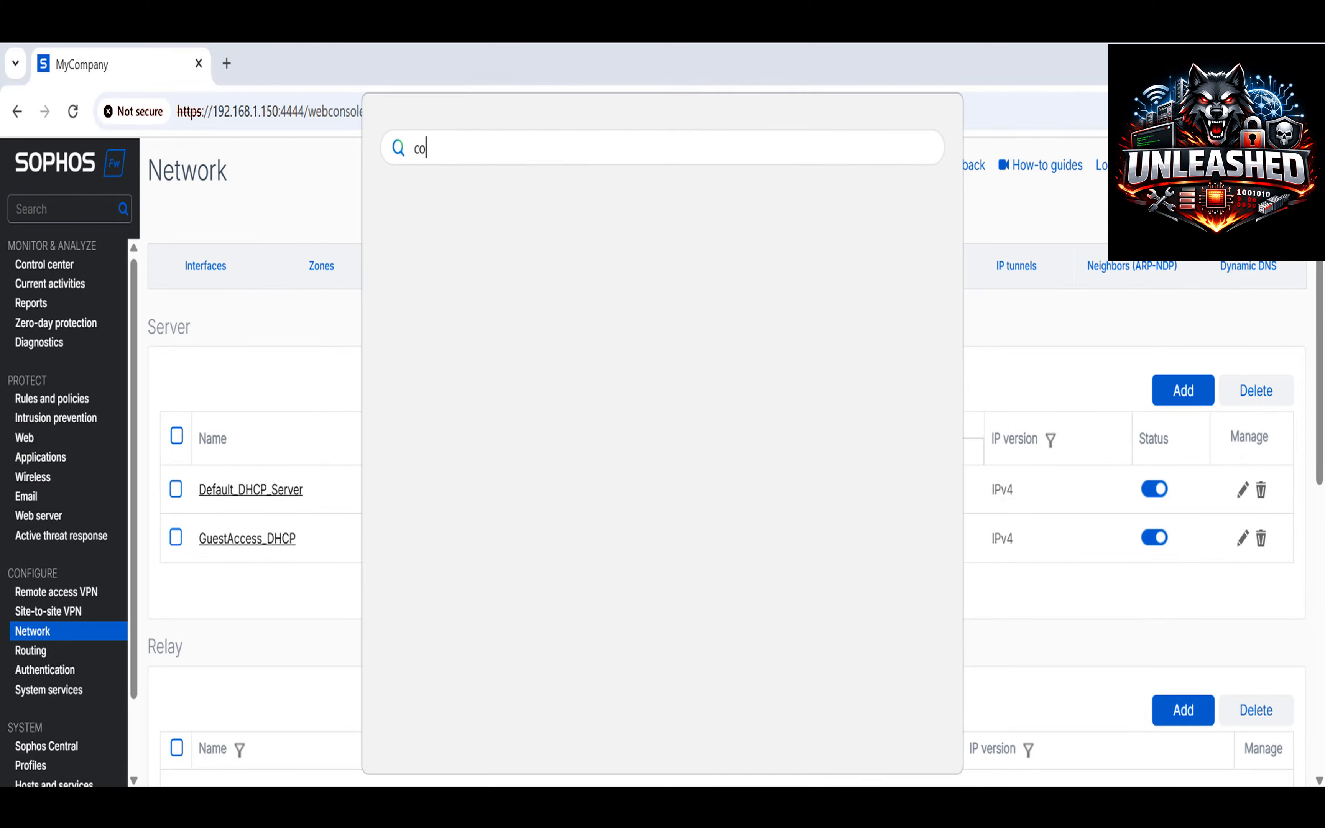
pyautogui.write('nt')
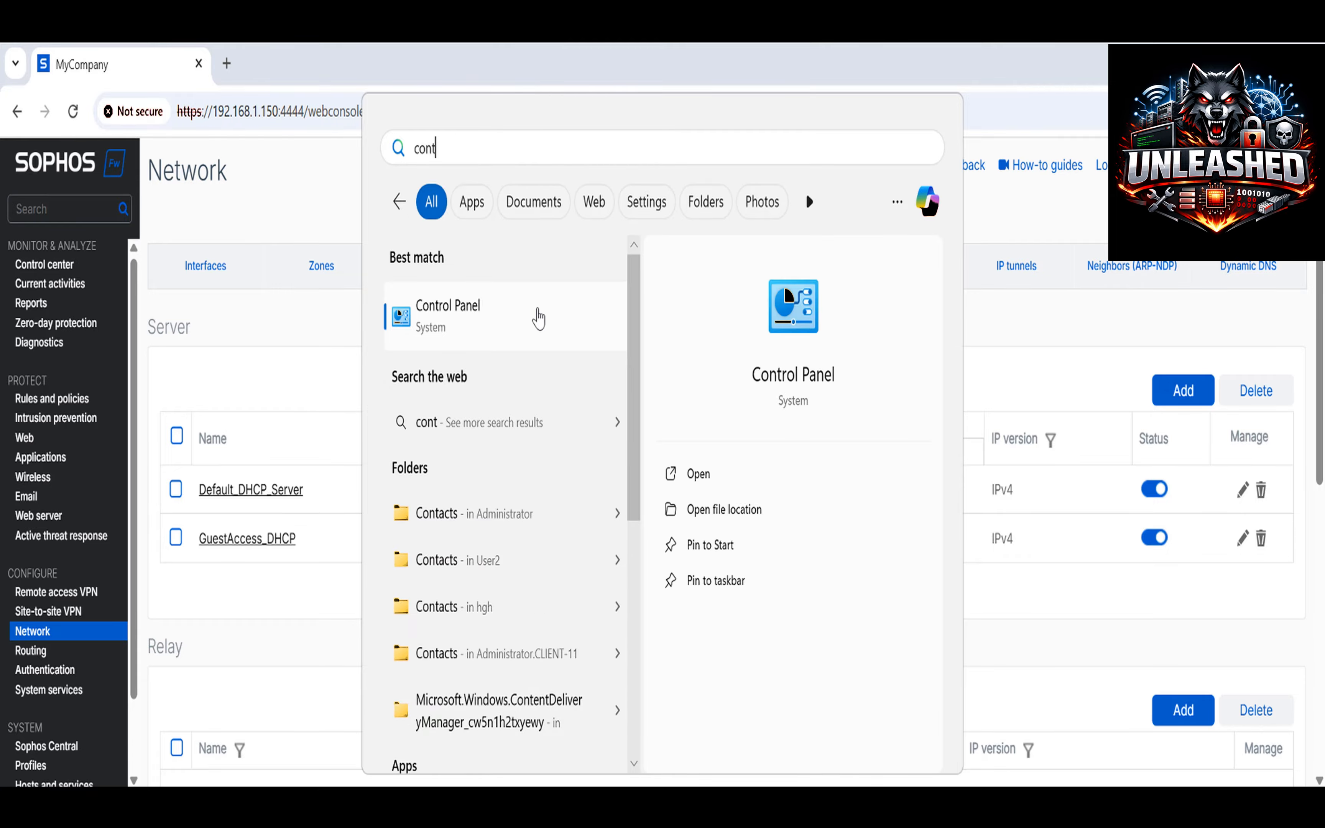
pyautogui.click(538, 318)
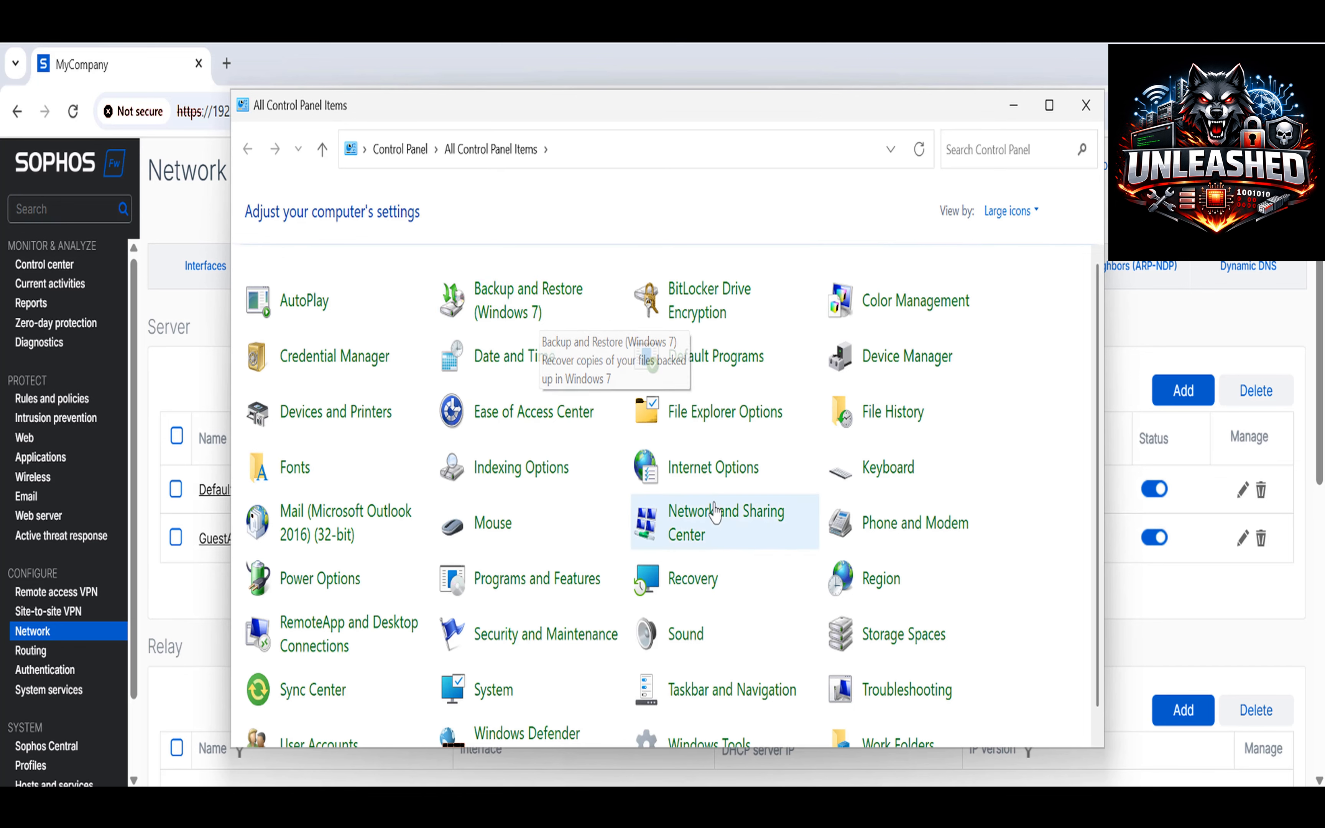
pyautogui.click(720, 519)
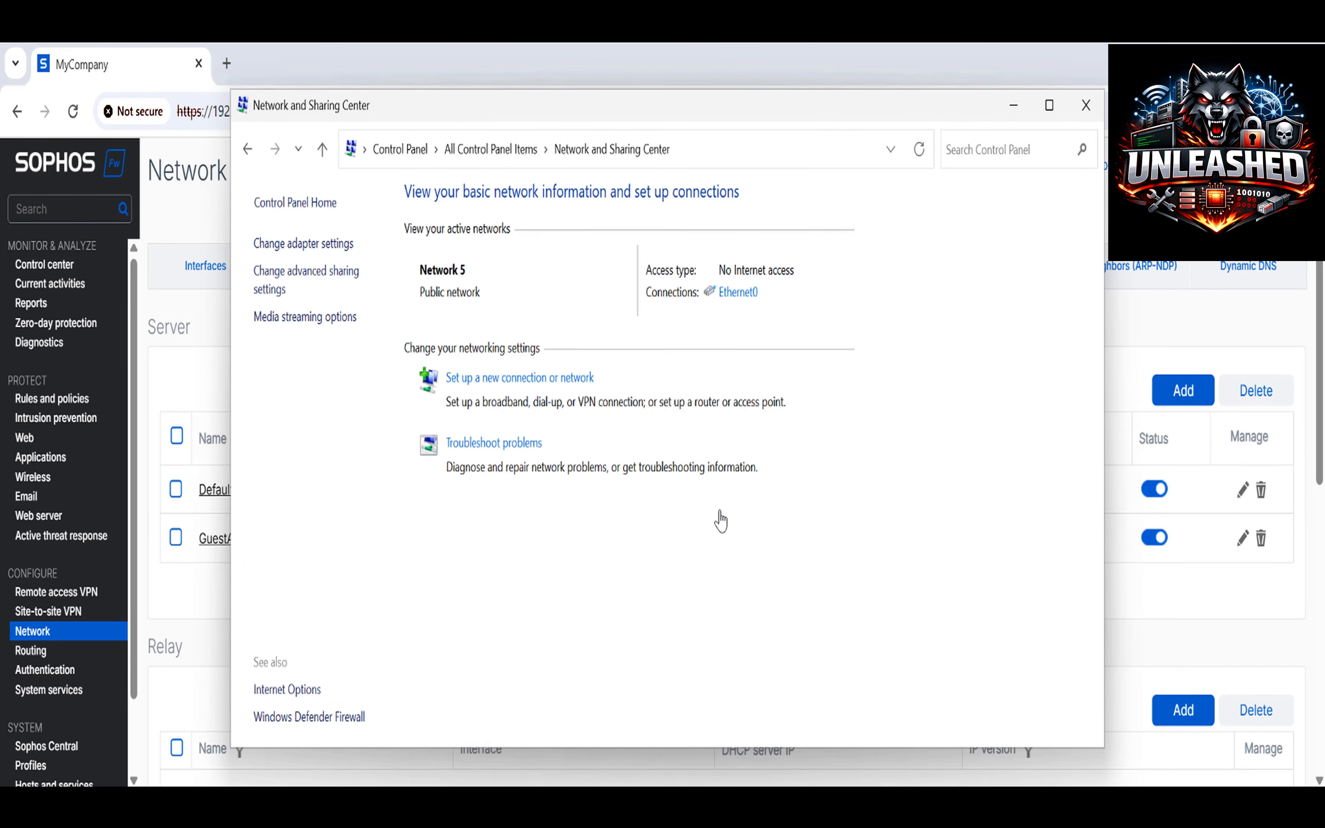
pyautogui.click(730, 295)
# Set Ethernet0's IPv4 to obtain the IP address and DNS server automatically.
pyautogui.click(594, 613)
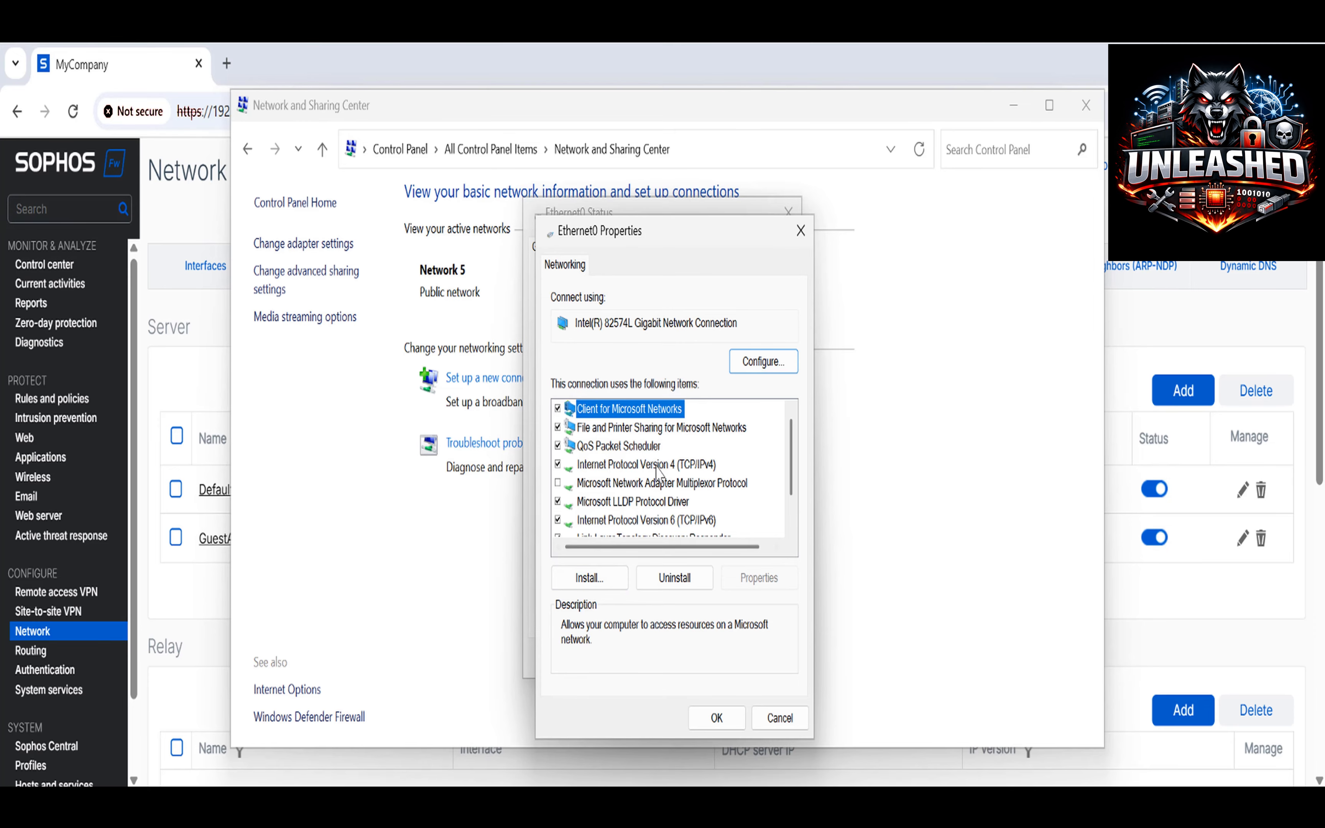
pyautogui.click(659, 465)
pyautogui.doubleClick(659, 467)
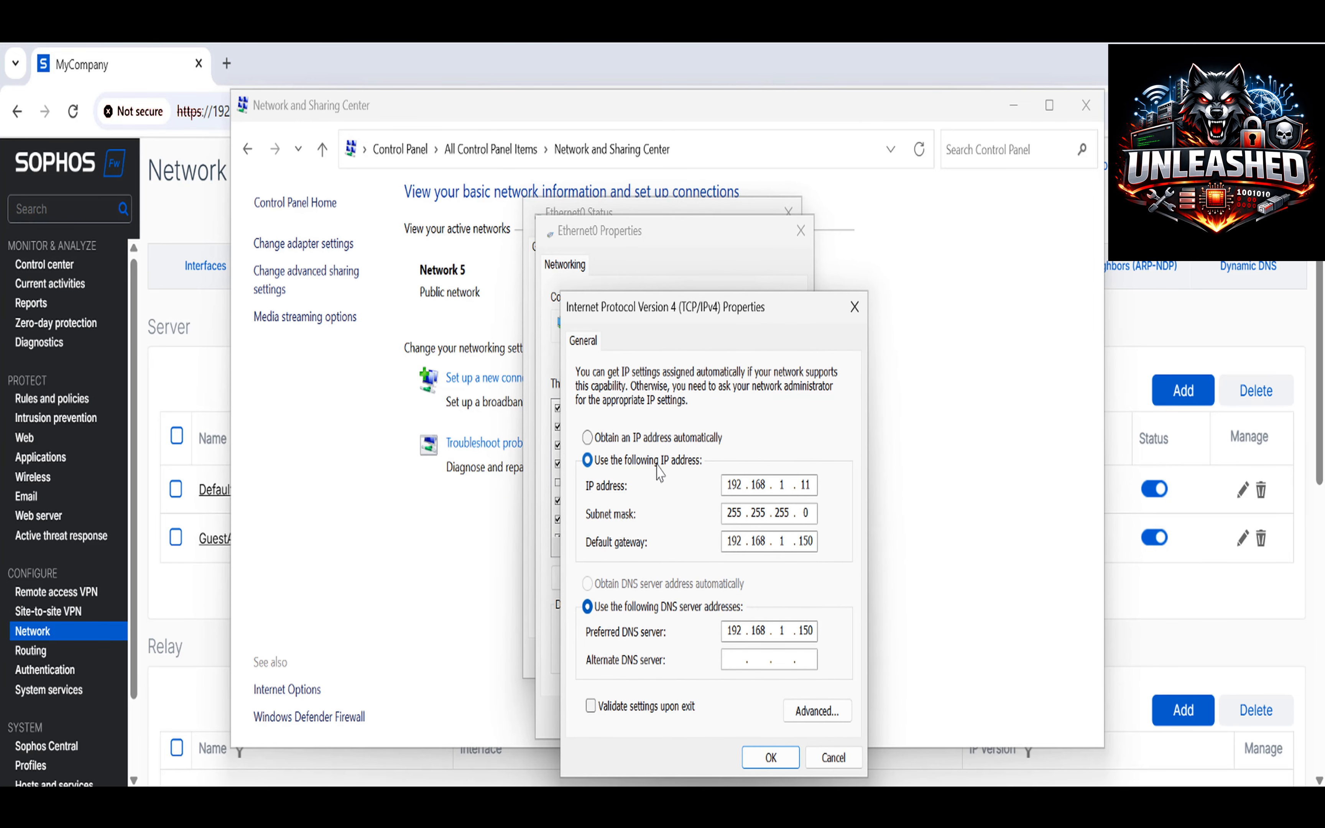
pyautogui.click(646, 438)
pyautogui.click(645, 585)
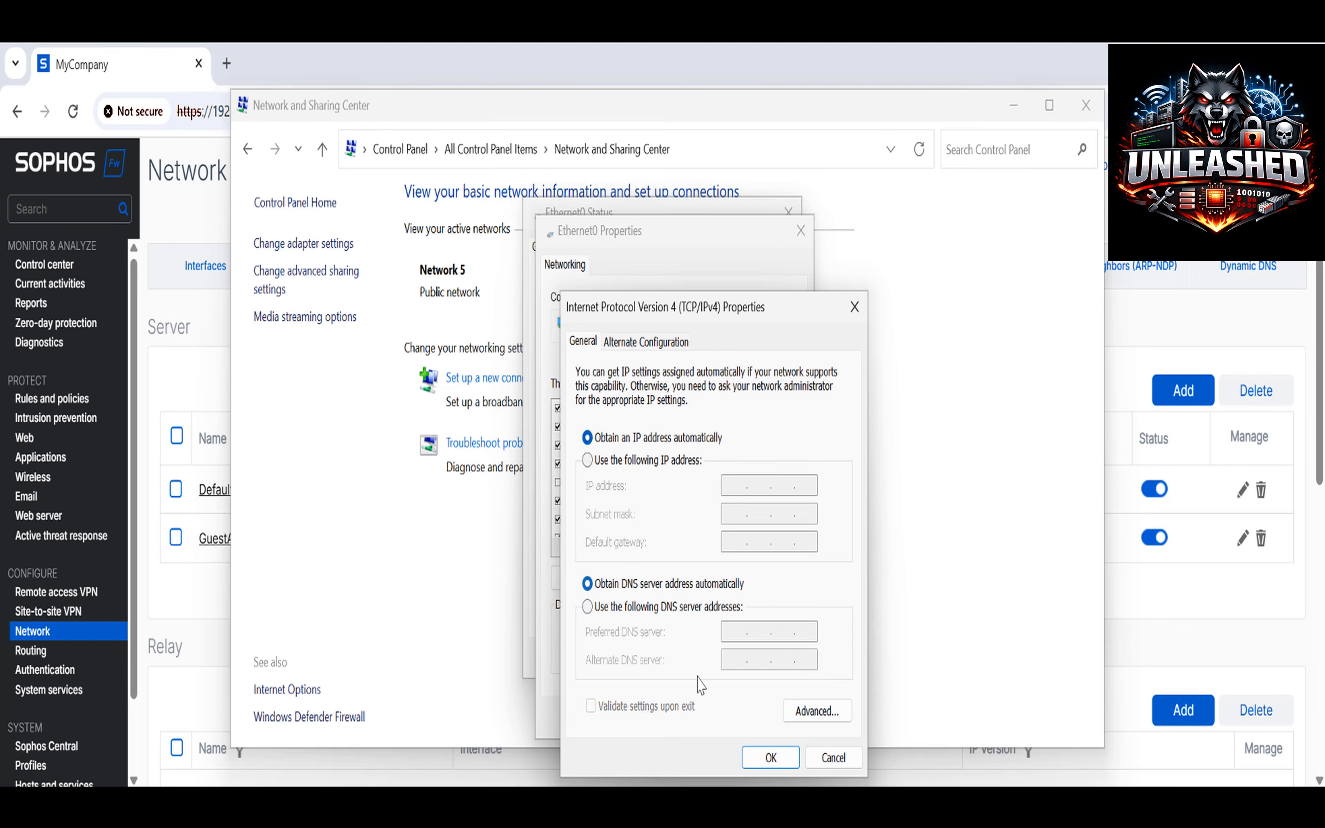
pyautogui.click(770, 758)
# Confirm Ethernet0 leased 192.168.1.2 from DHCP server 192.168.1.150, then close the network windows.
pyautogui.click(717, 718)
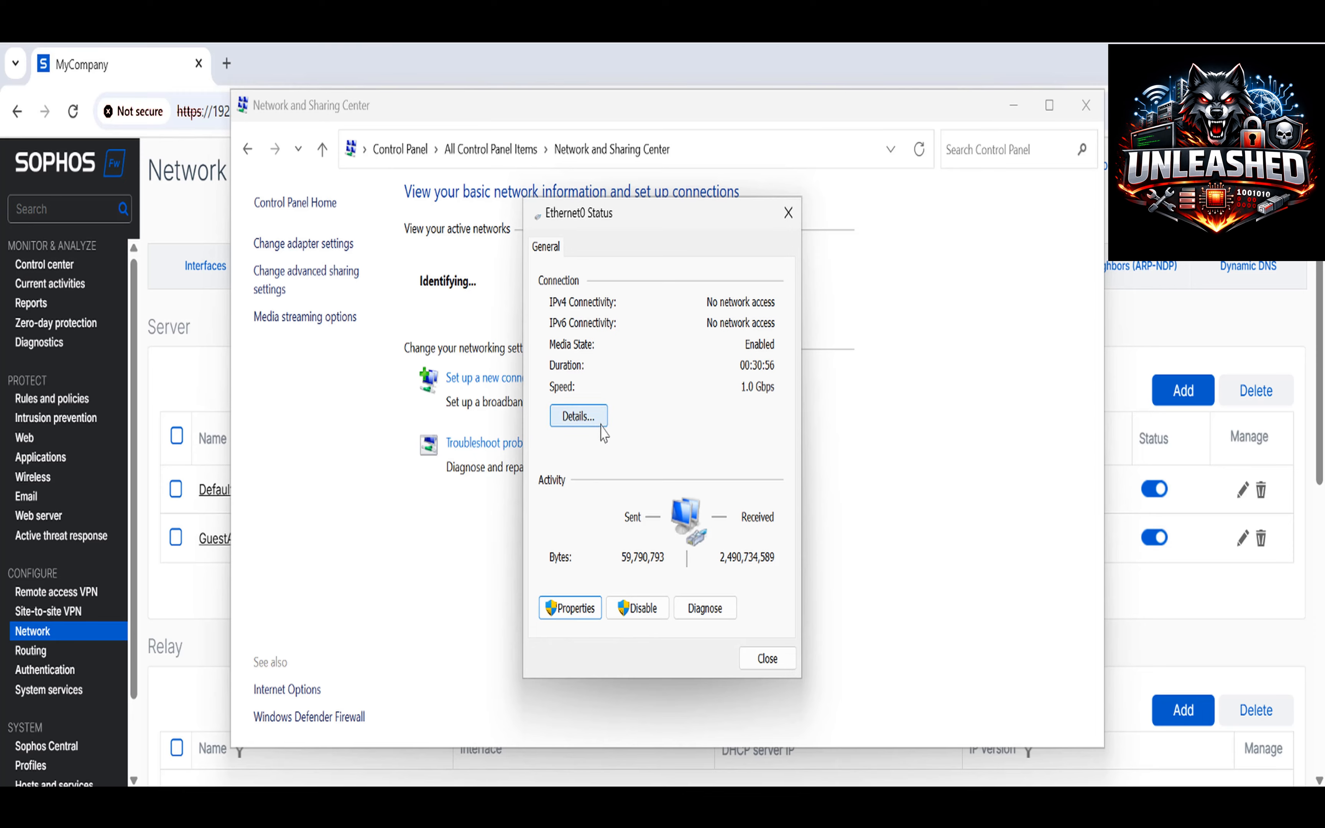
pyautogui.click(580, 416)
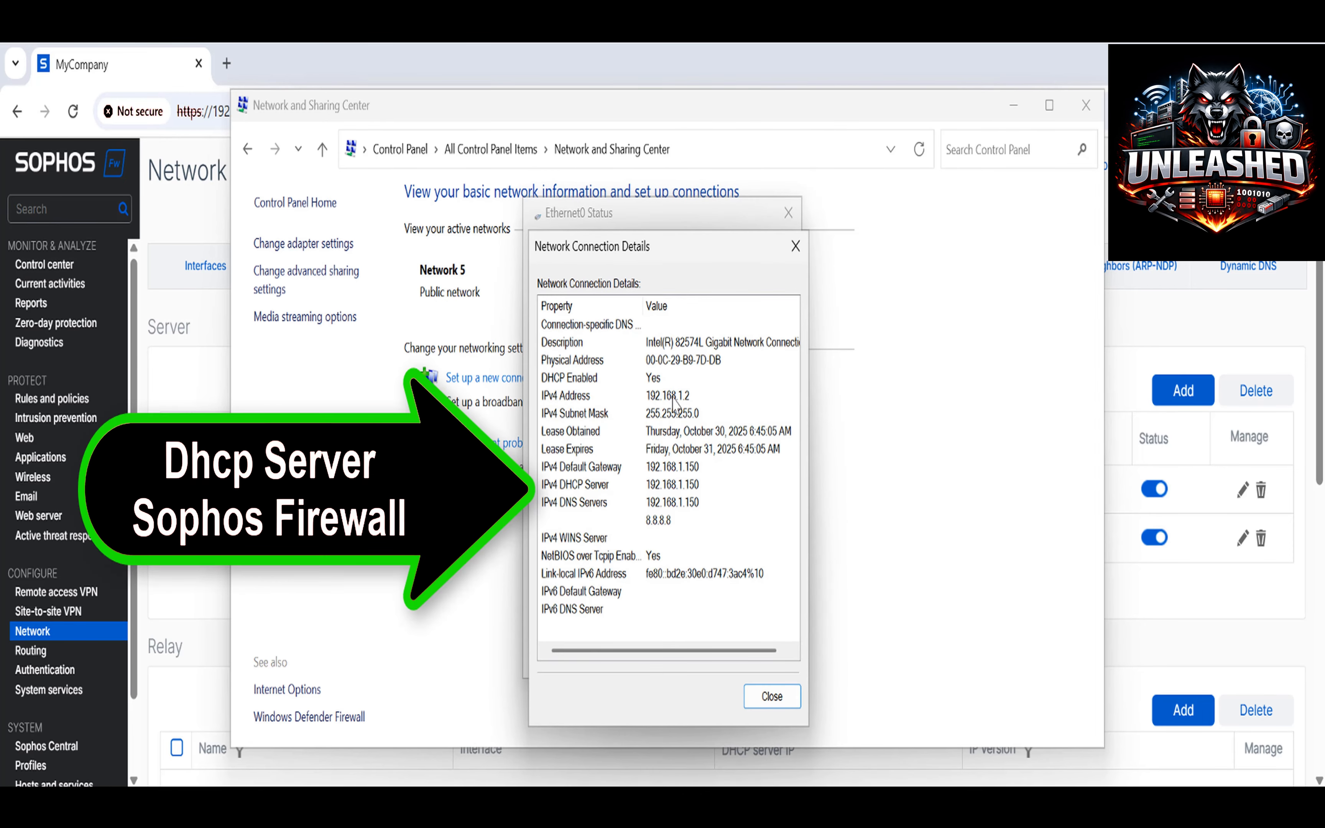
pyautogui.click(648, 400)
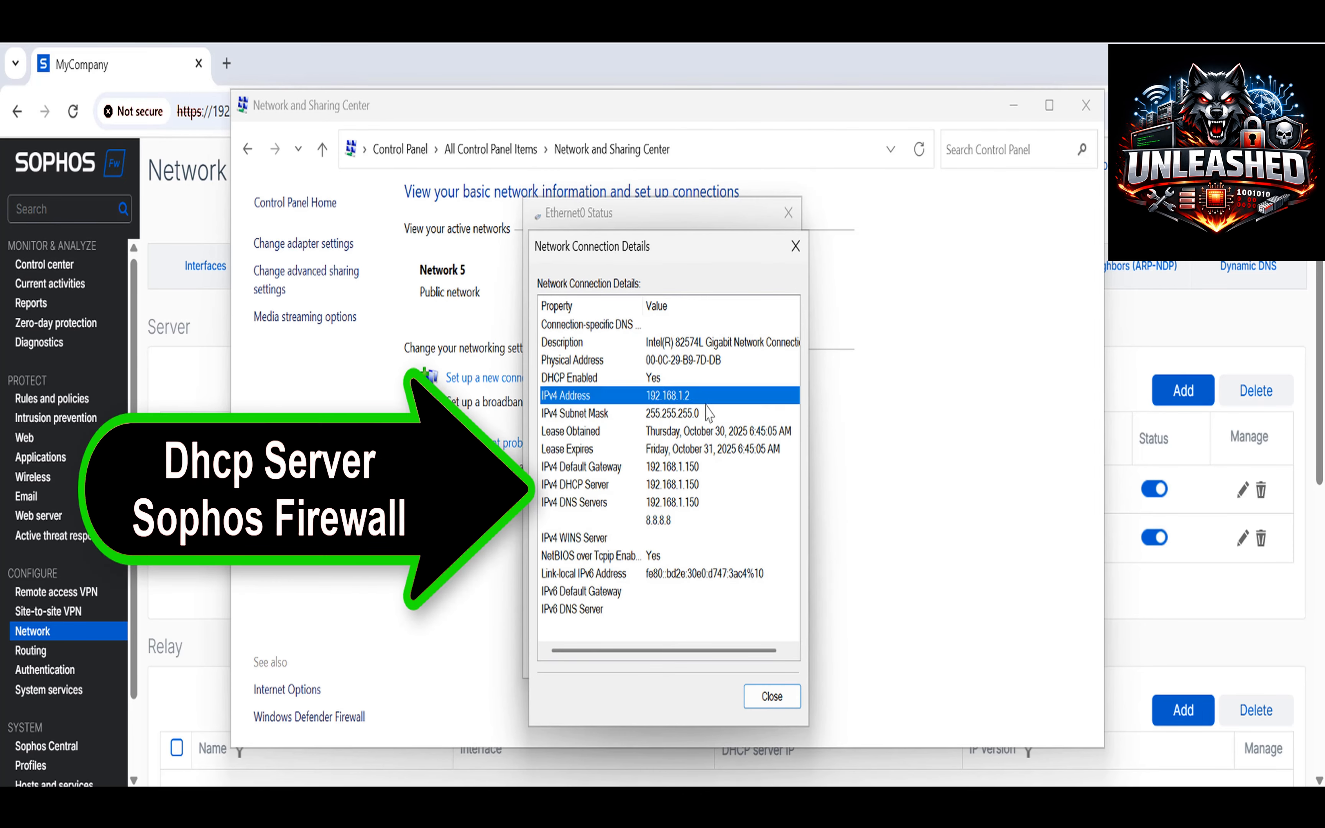
pyautogui.click(686, 485)
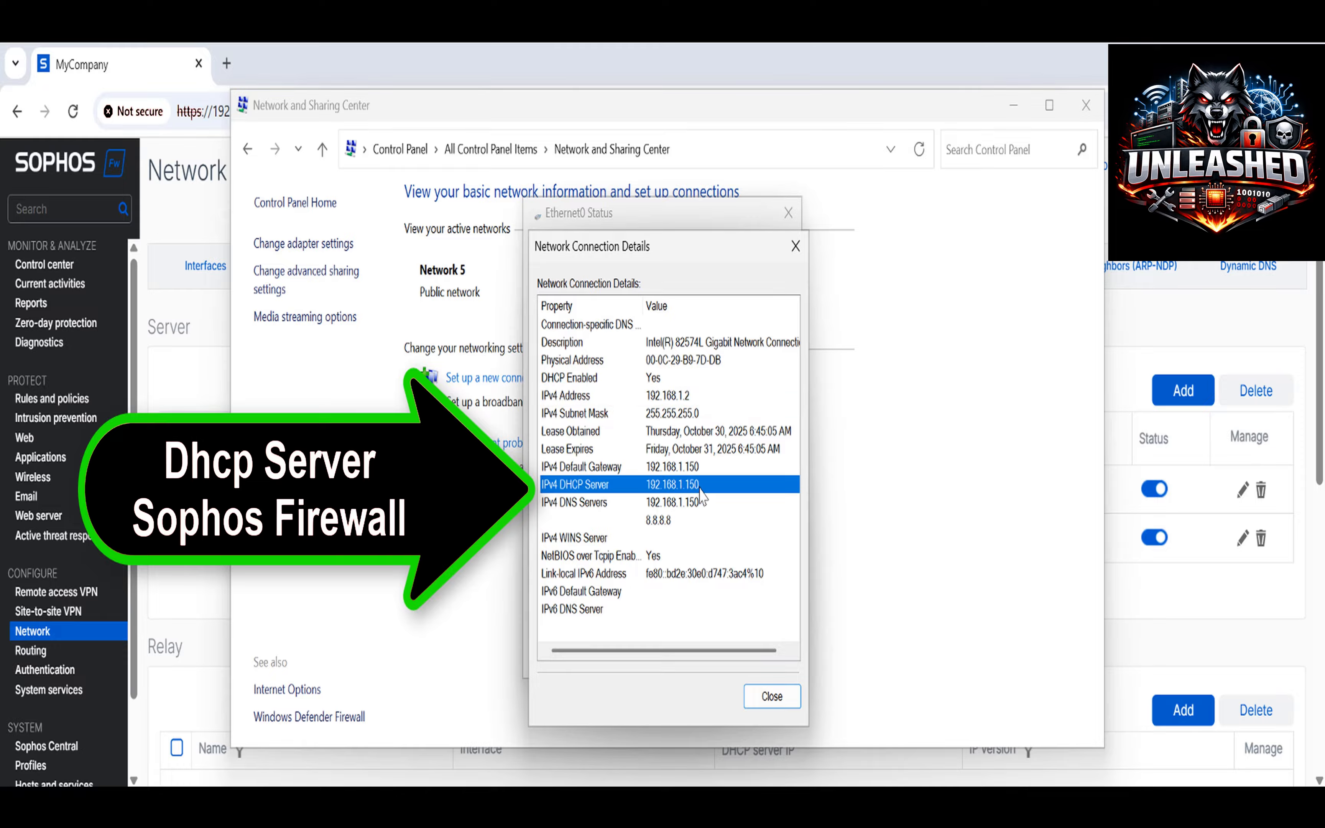
pyautogui.click(777, 707)
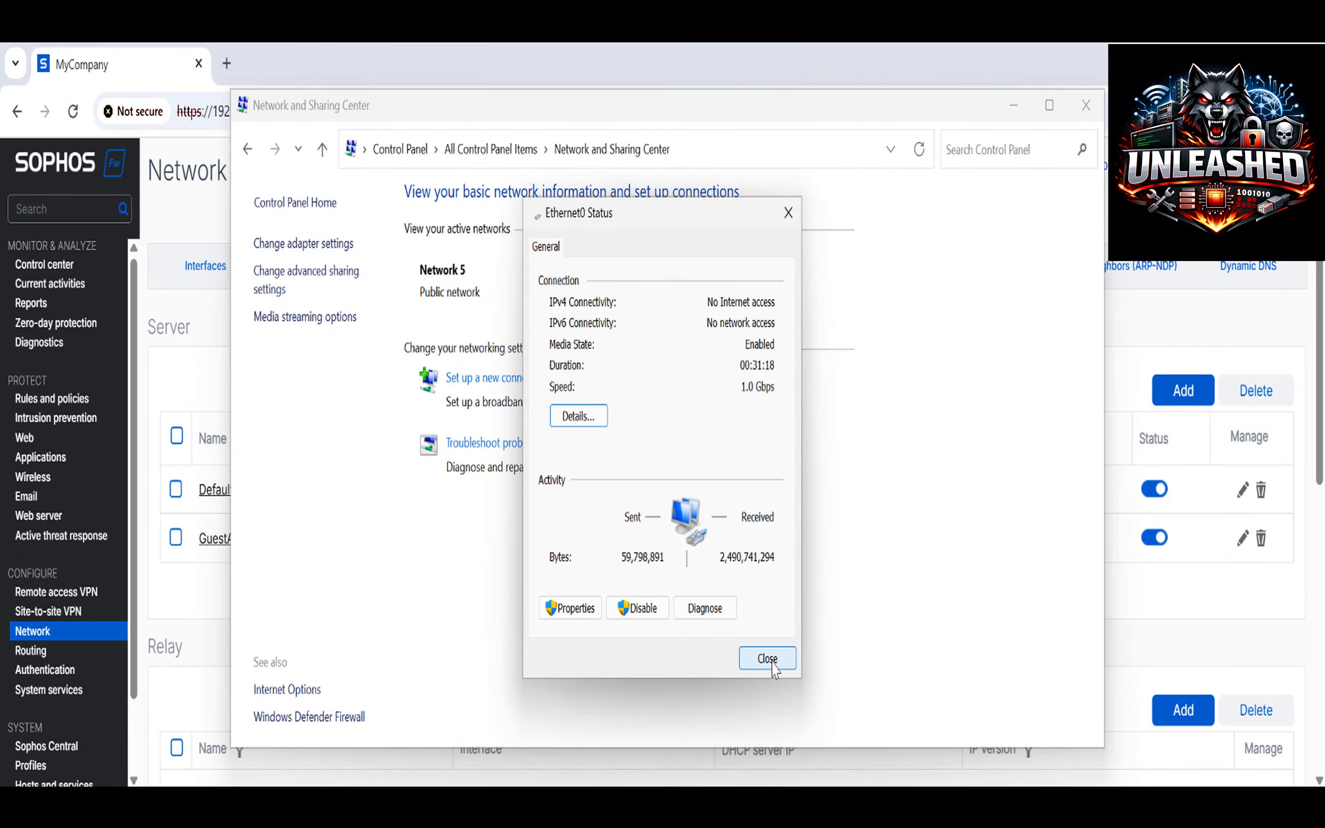
pyautogui.click(772, 664)
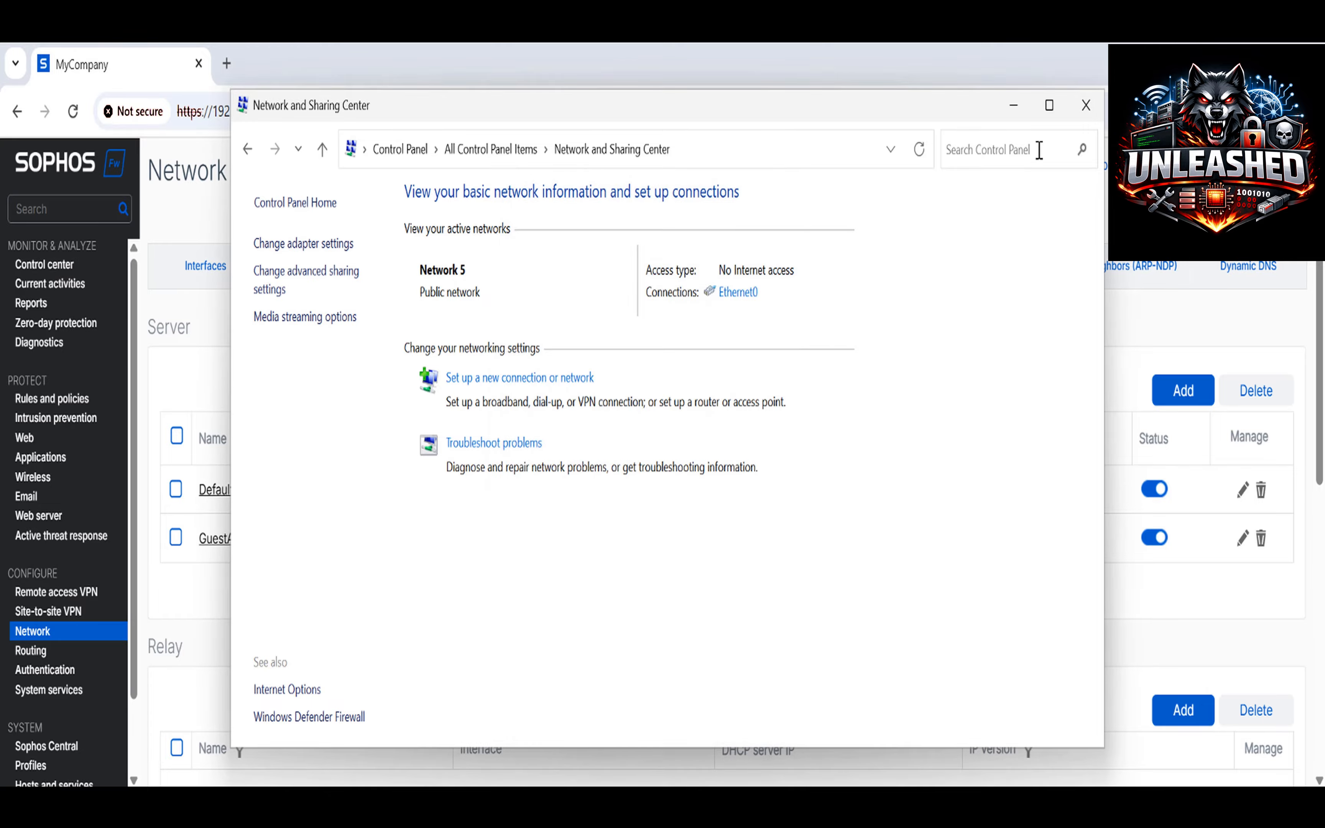
pyautogui.click(1084, 106)
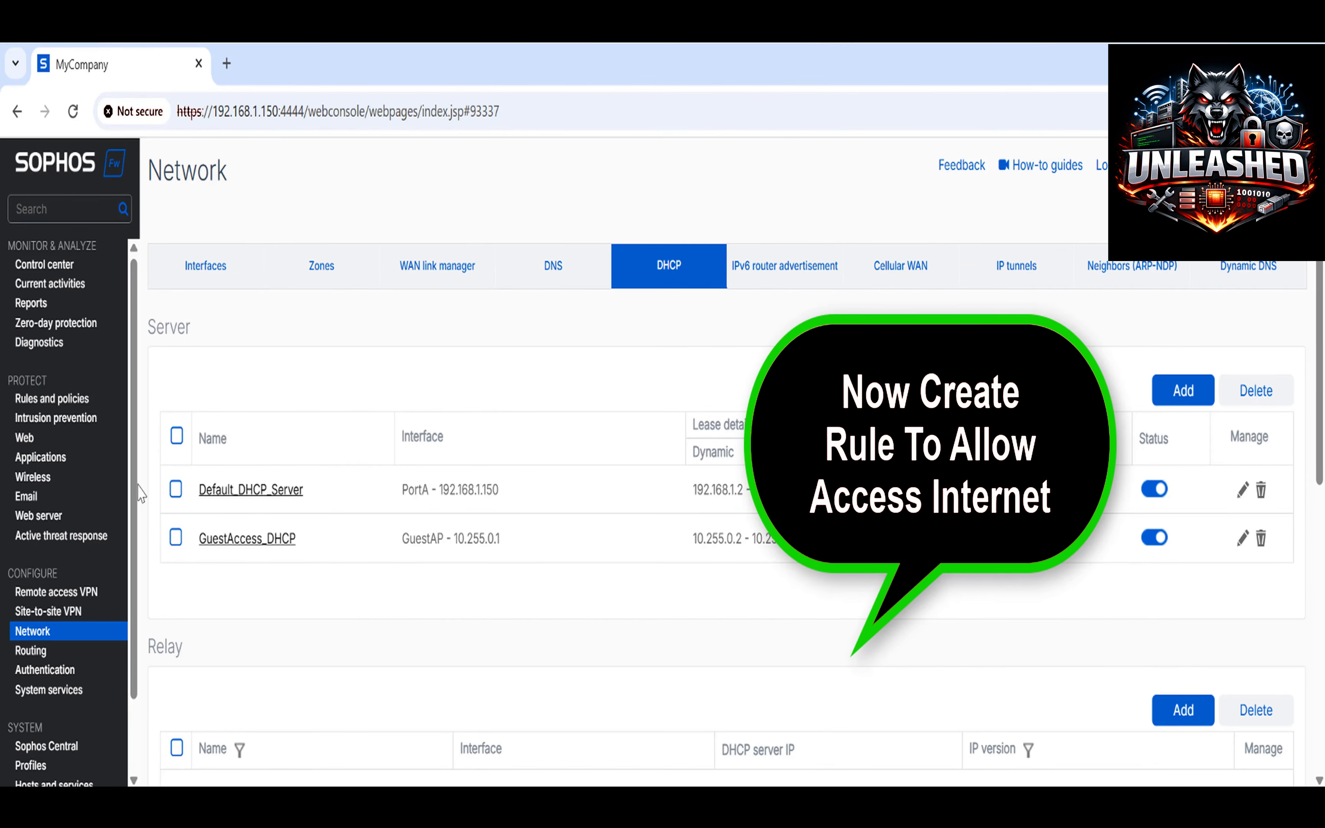
# Start a new firewall rule from Rules and policies.
pyautogui.click(74, 409)
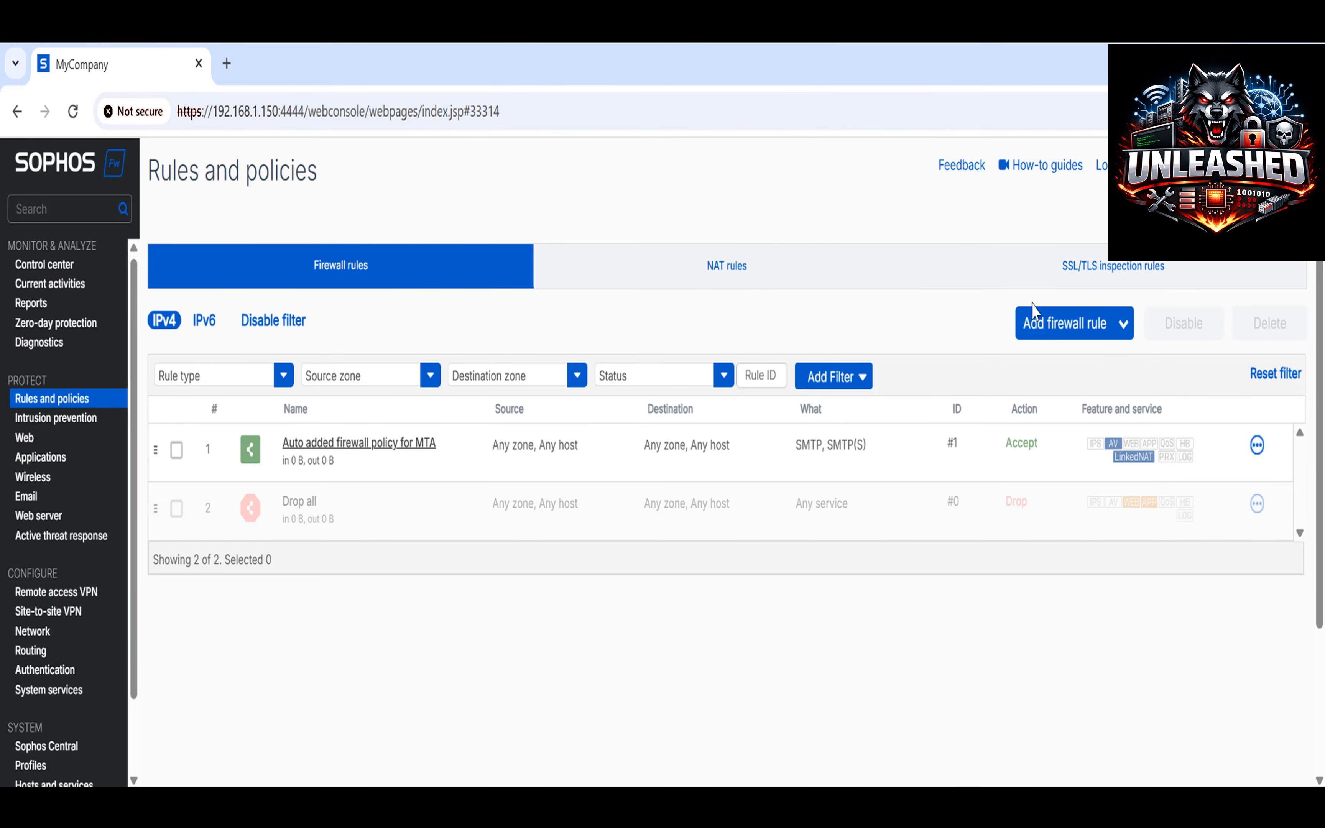
pyautogui.click(1123, 326)
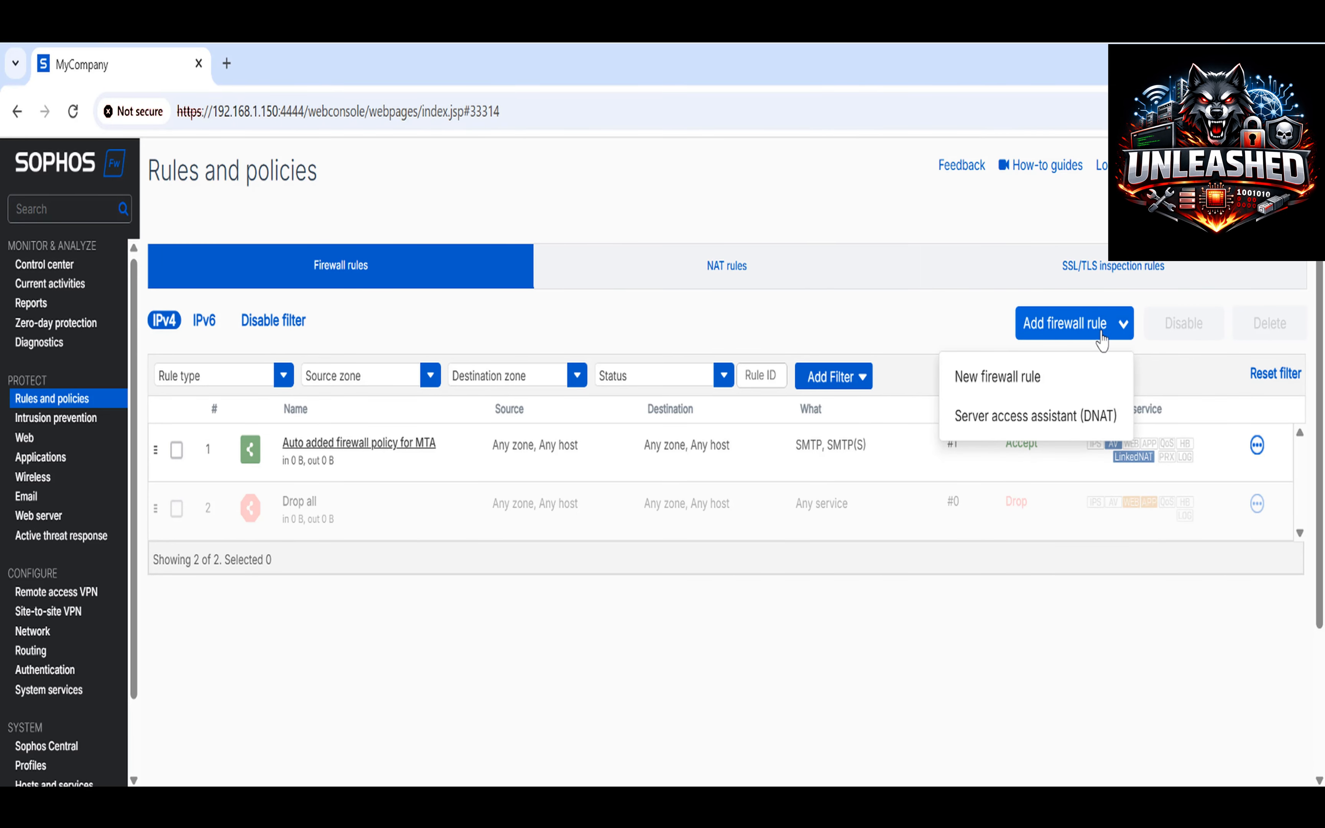
pyautogui.click(1025, 378)
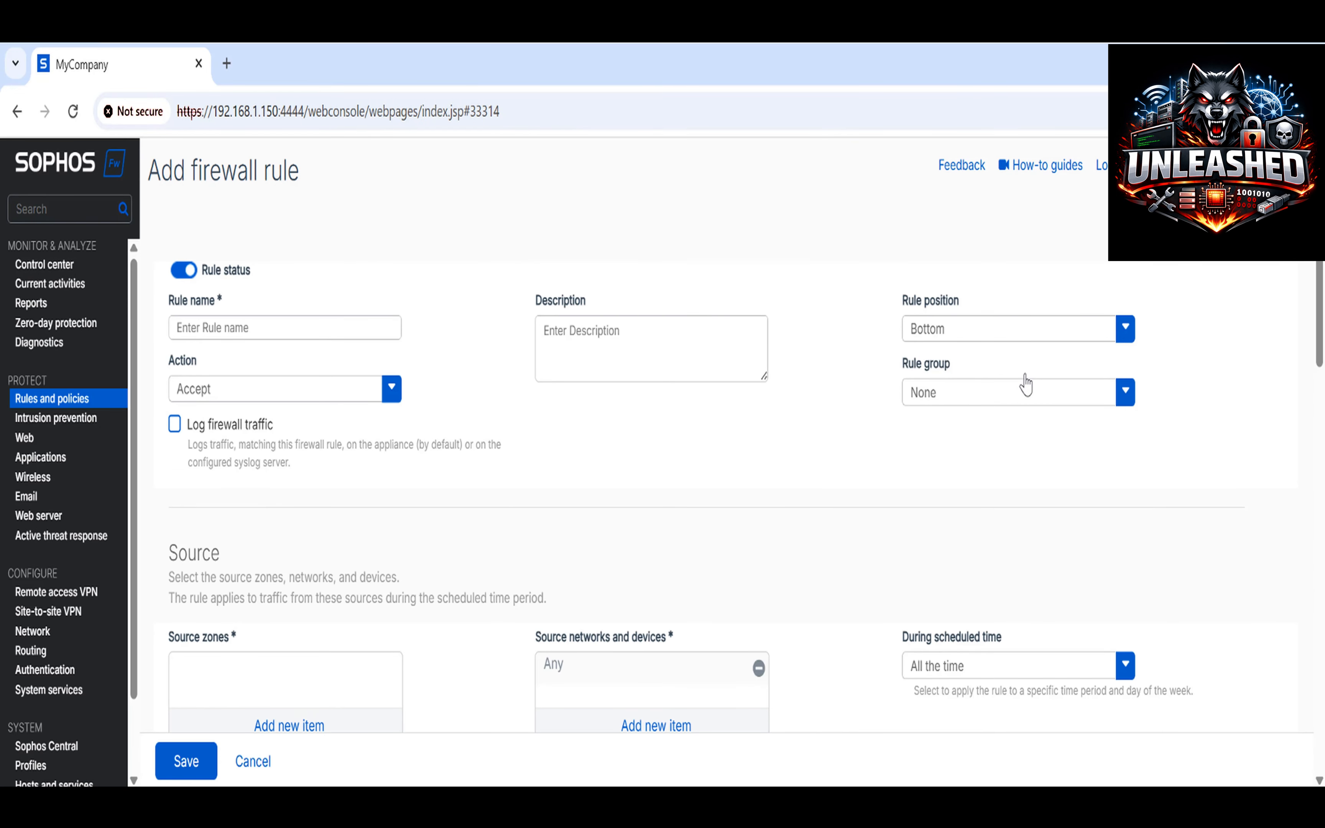
# Name the rule 'Internet' and set its action to Accept.
pyautogui.click(313, 325)
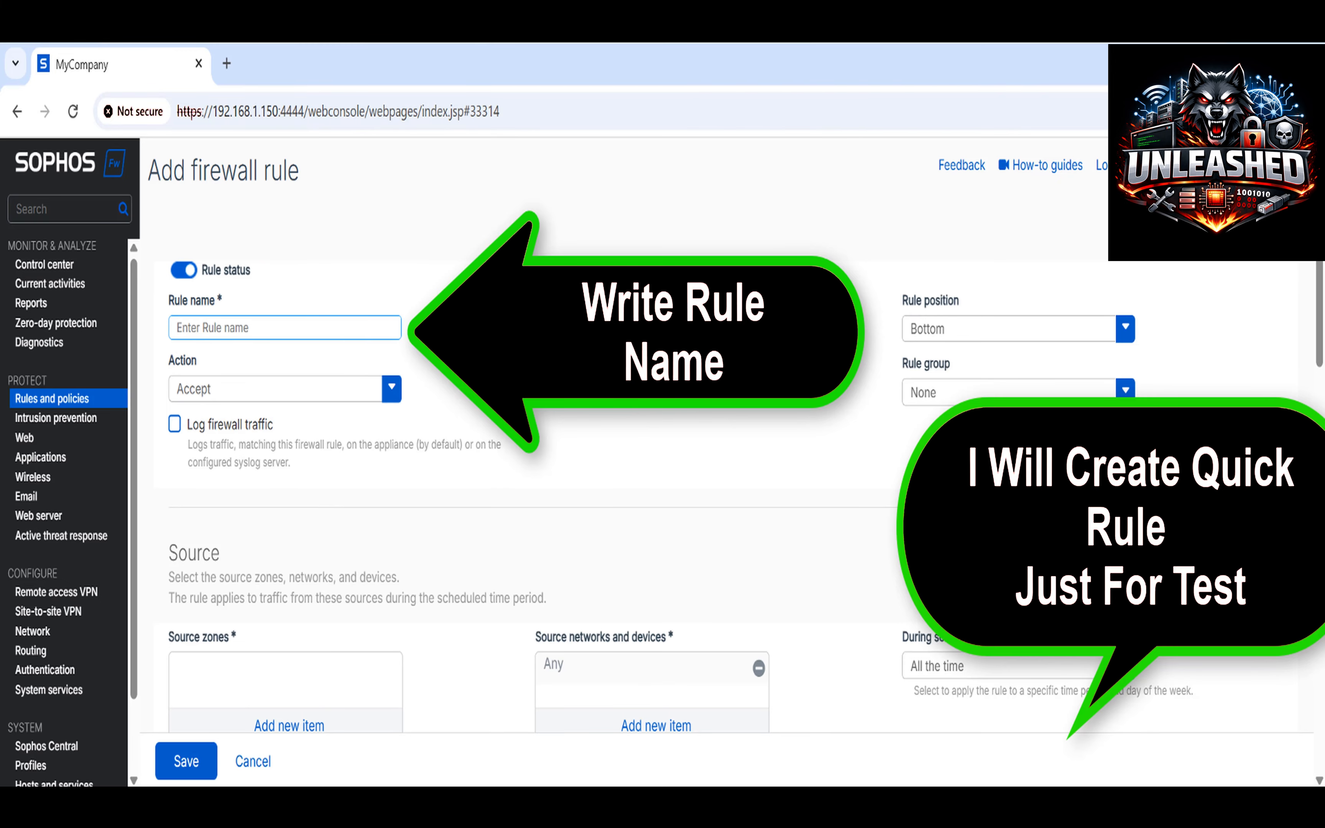
pyautogui.write('Internet')
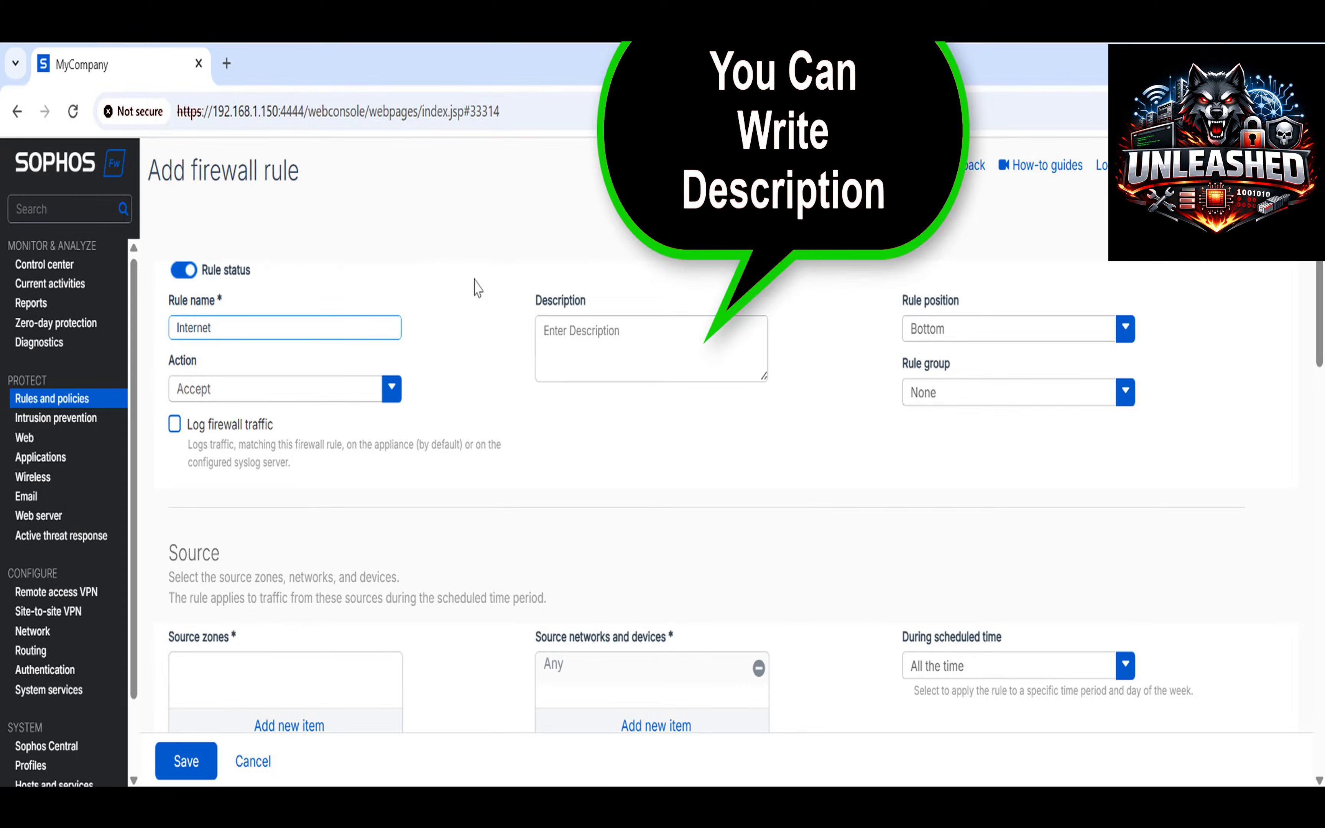
pyautogui.click(597, 324)
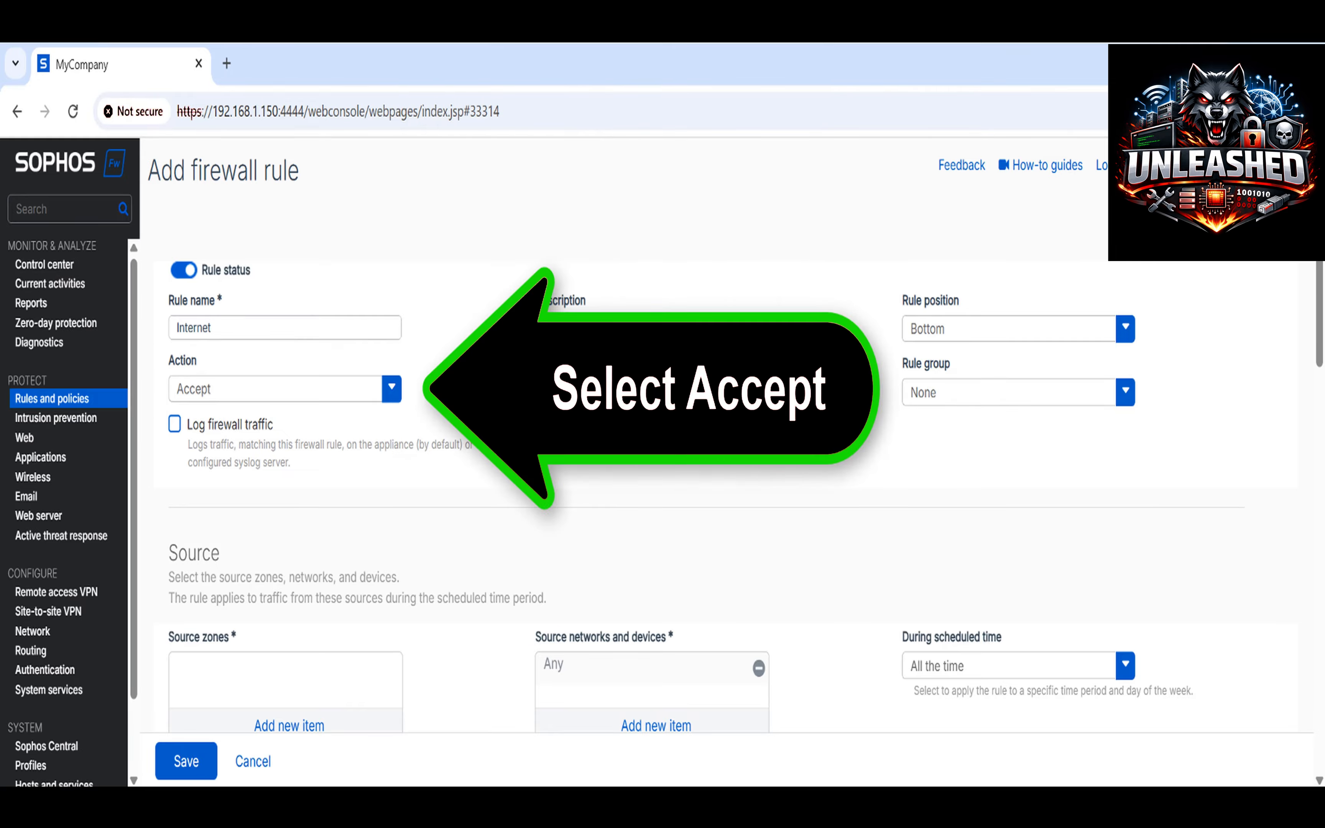
pyautogui.click(392, 388)
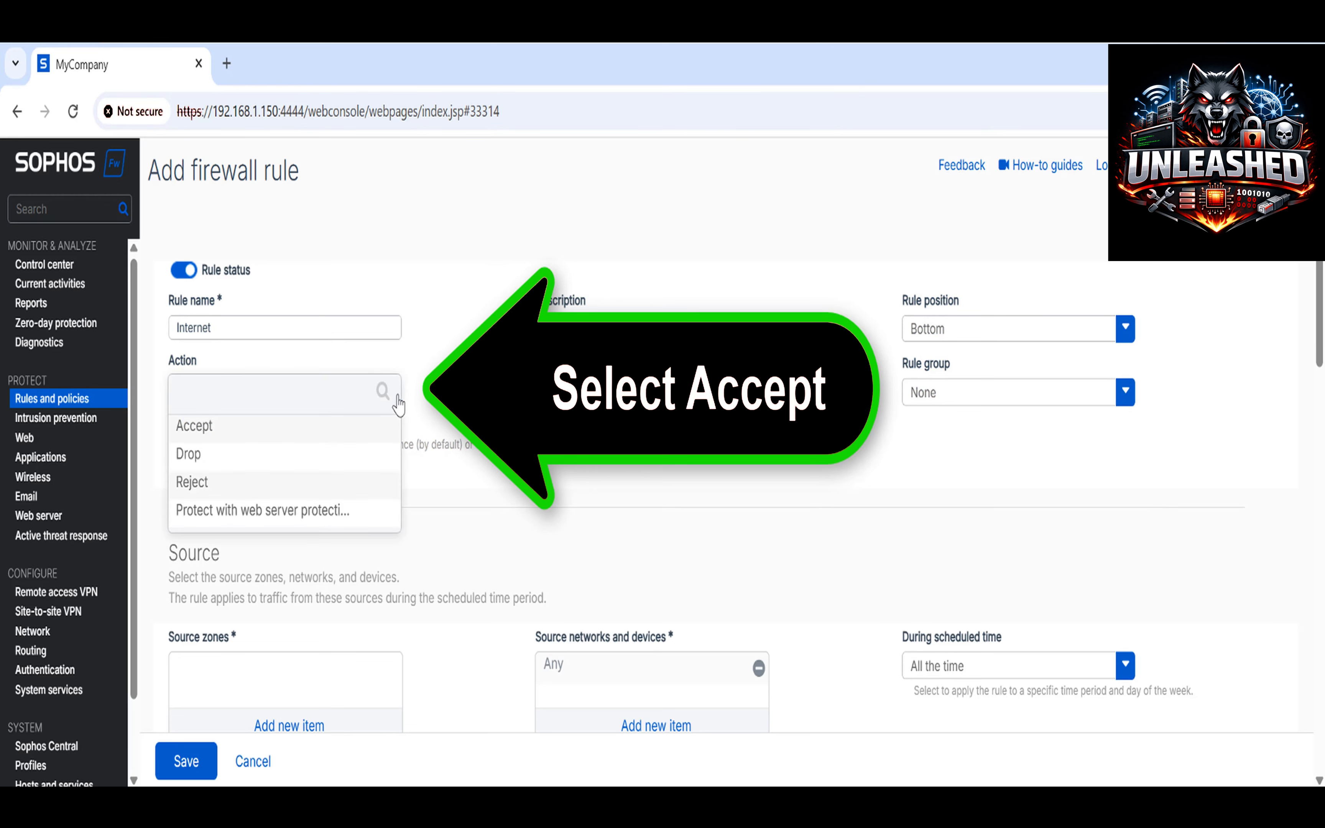
pyautogui.click(376, 435)
# Set the rule's source zone to LAN, keeping source networks and devices as Any.
pyautogui.scroll(-2, 370, 432)
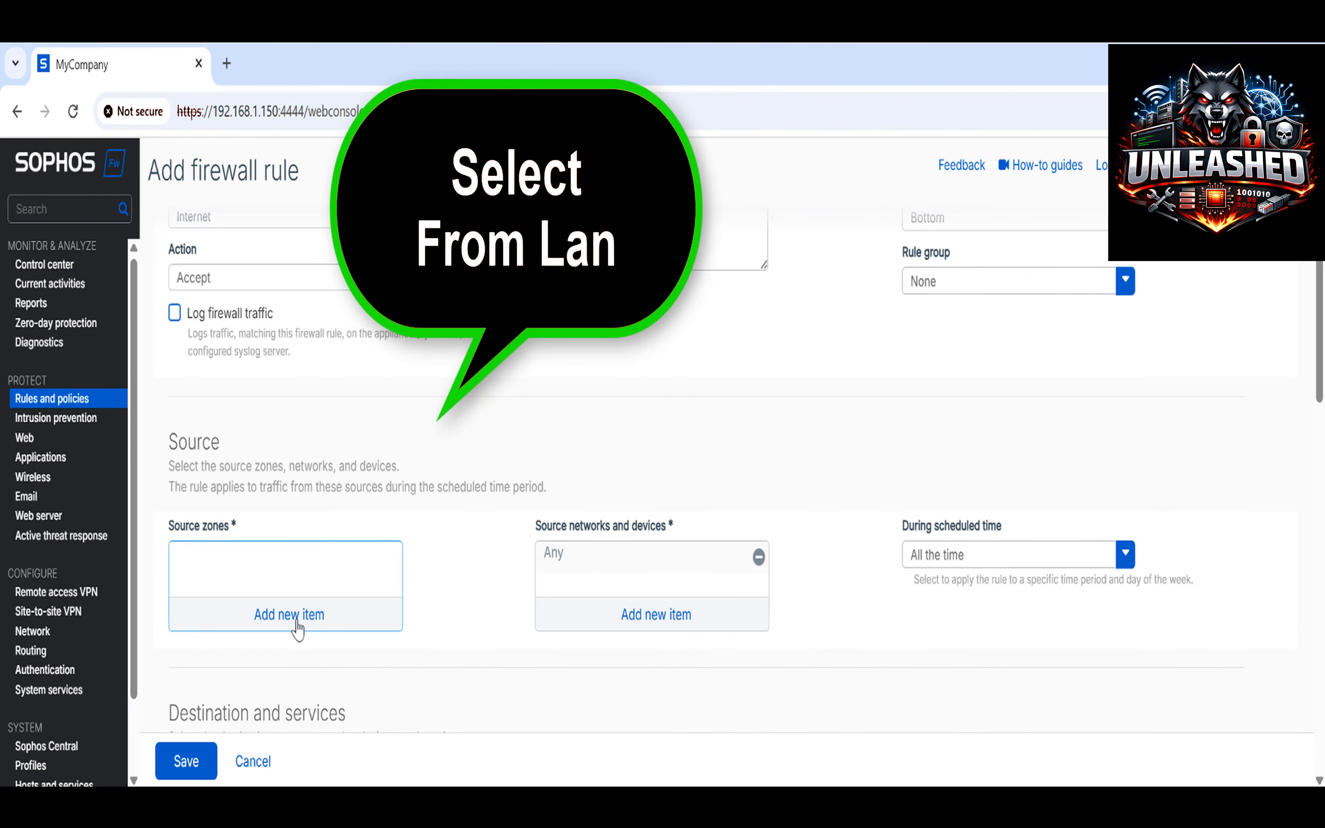
pyautogui.click(297, 628)
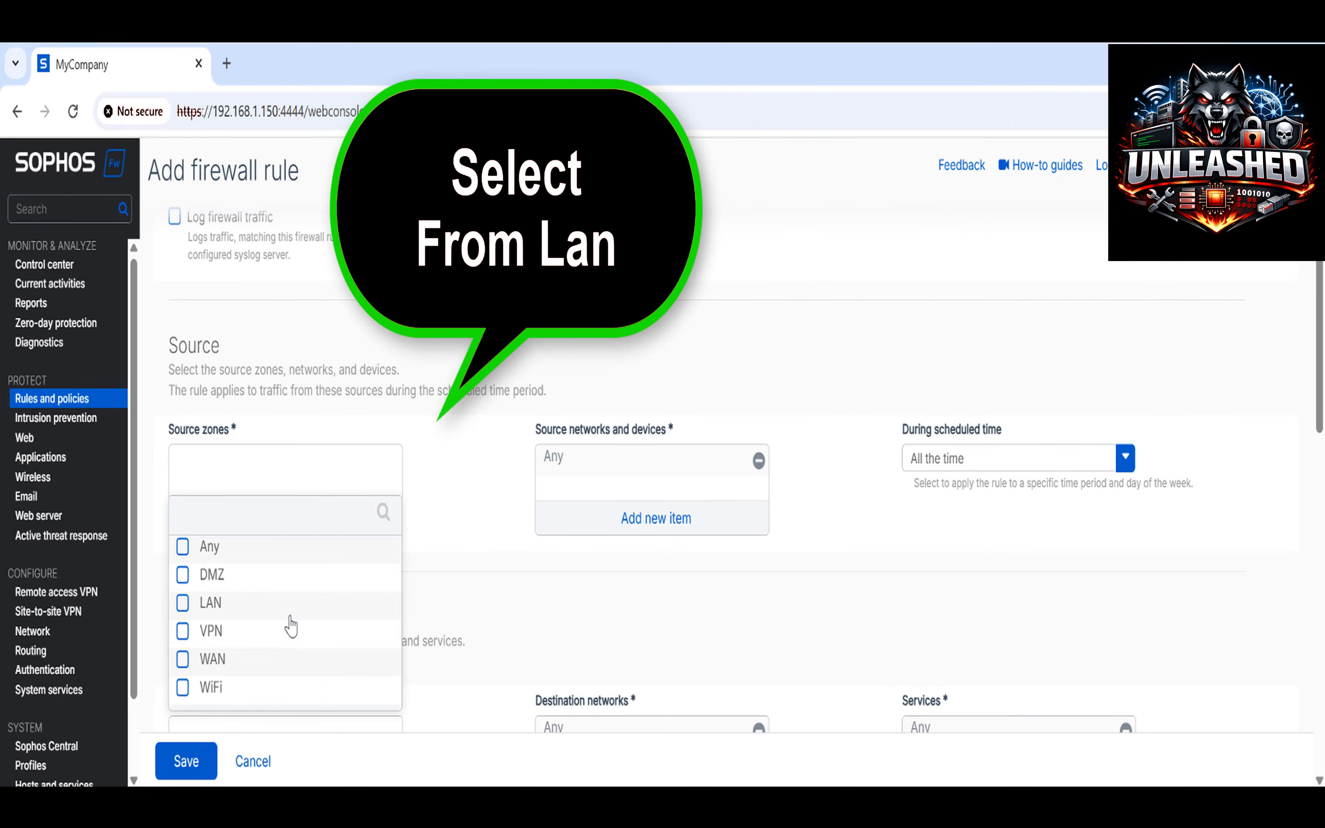
pyautogui.click(226, 615)
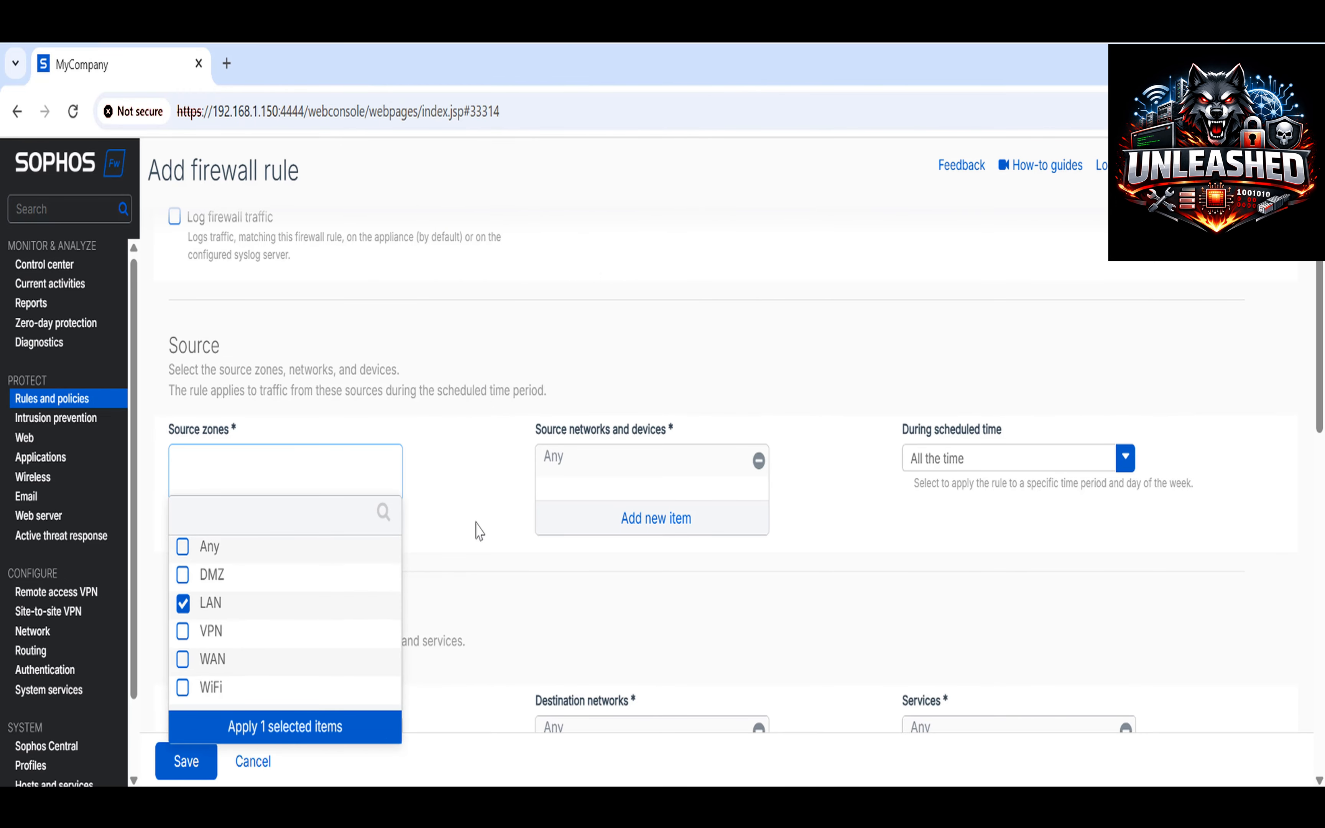
pyautogui.click(383, 728)
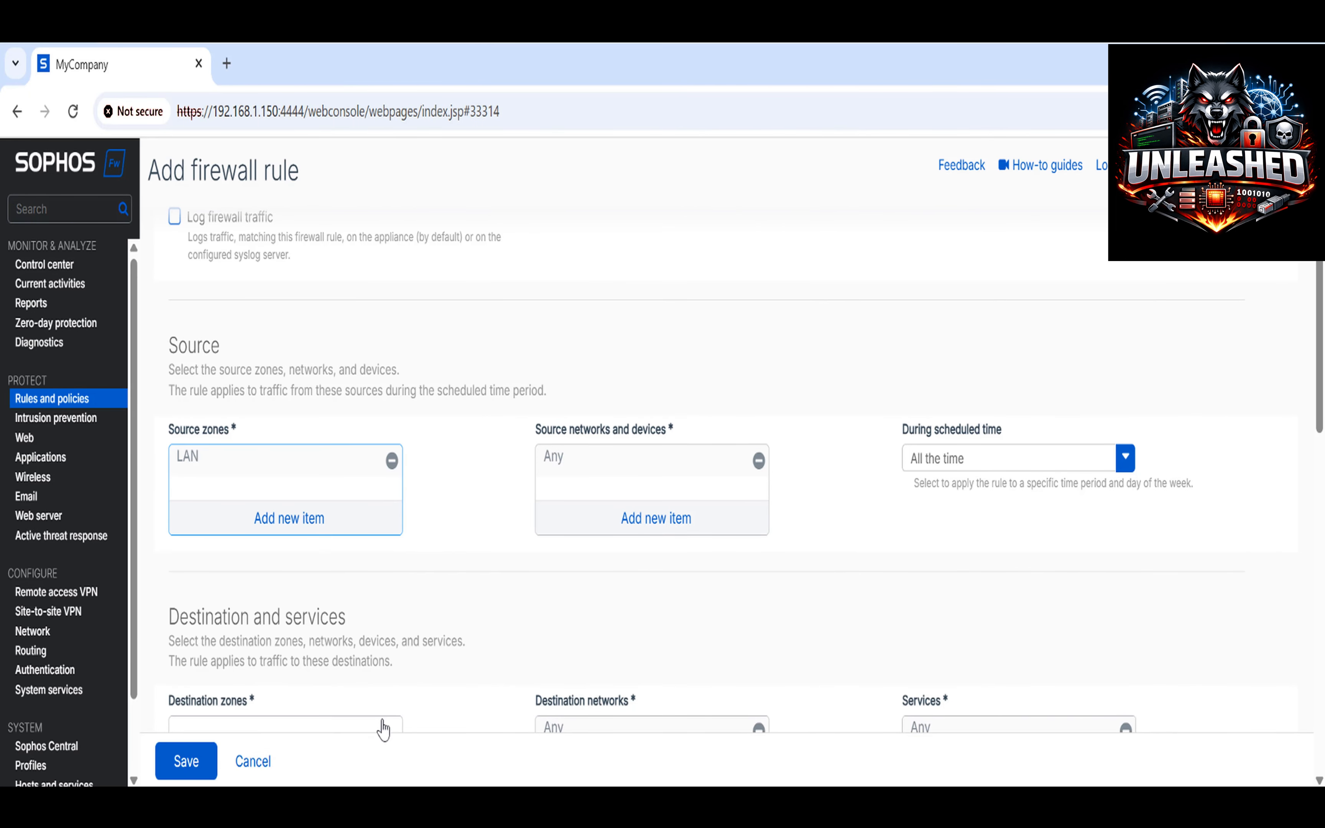
pyautogui.click(680, 530)
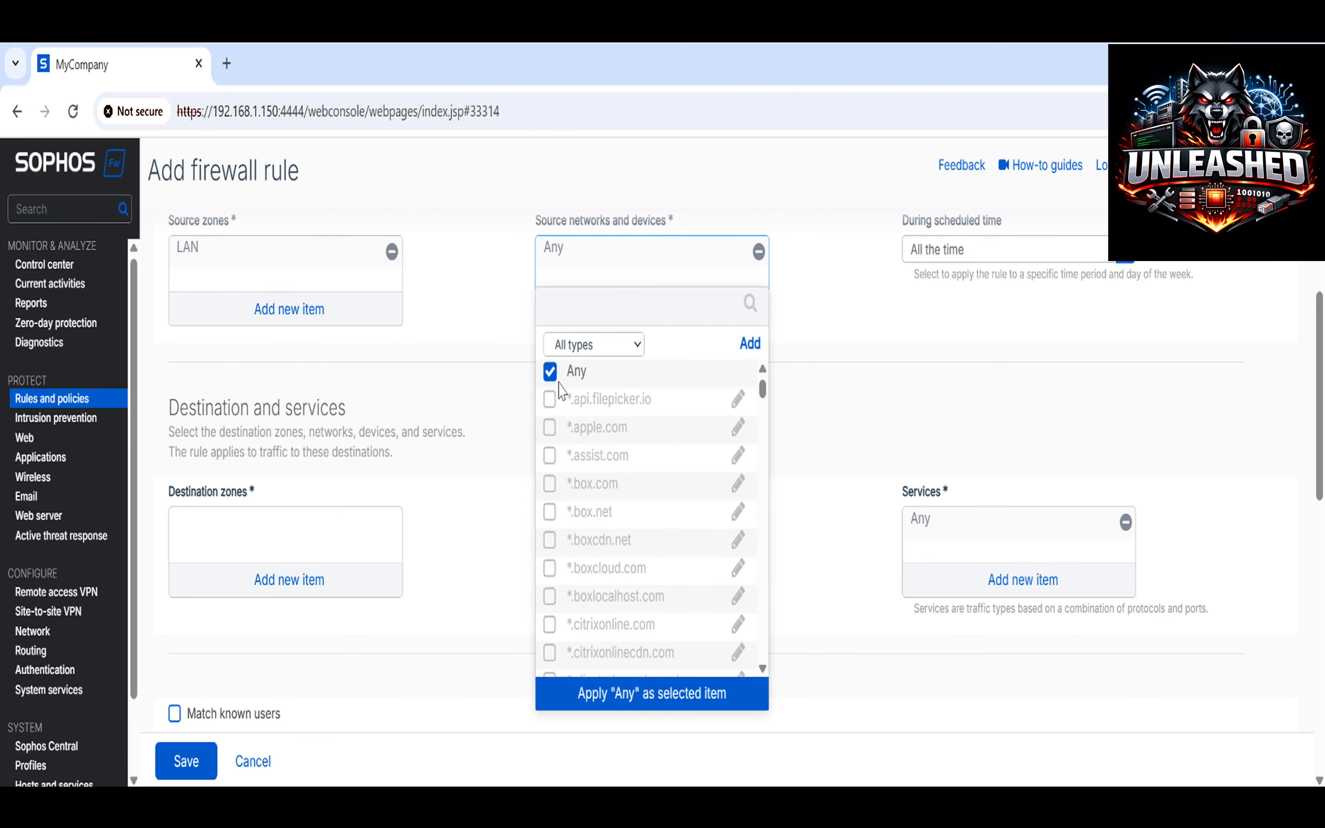
pyautogui.click(696, 704)
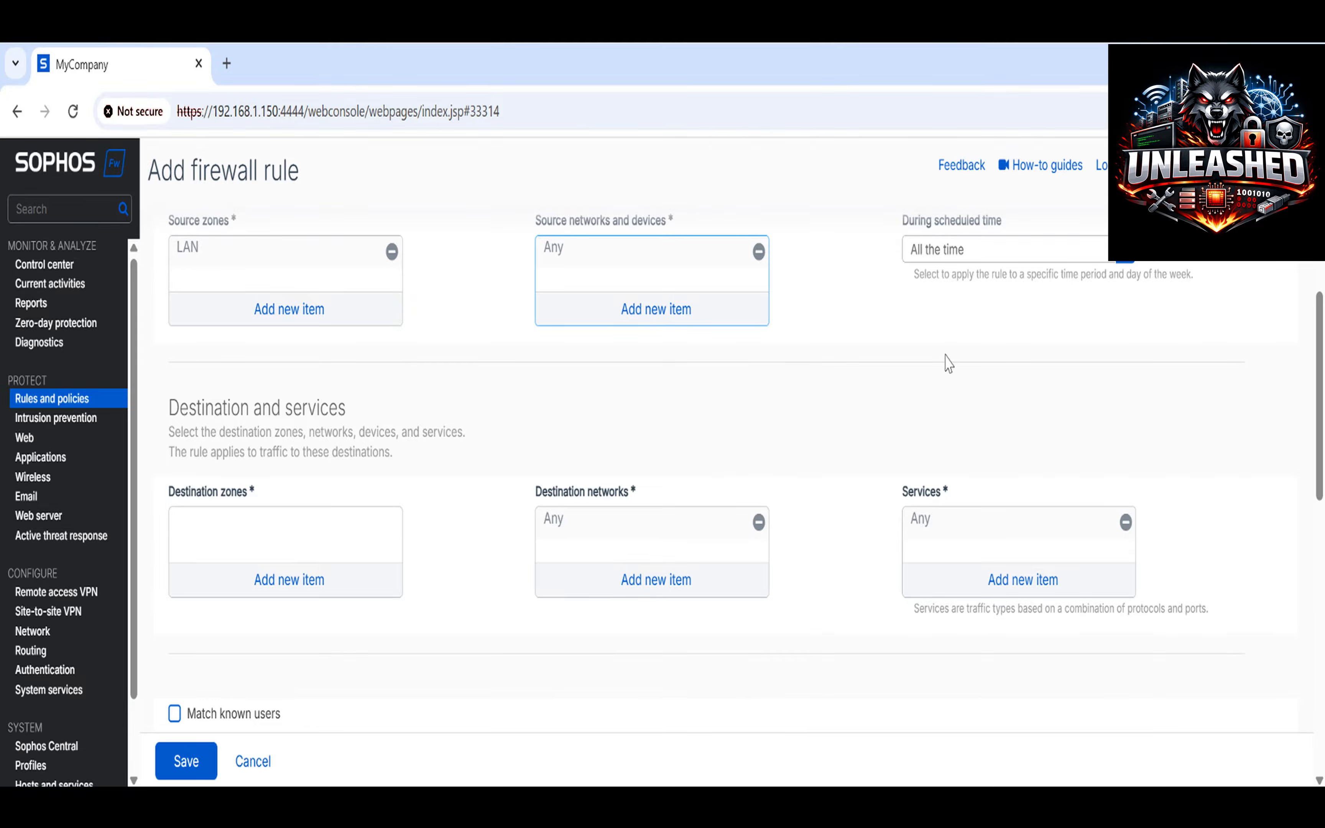
pyautogui.click(937, 261)
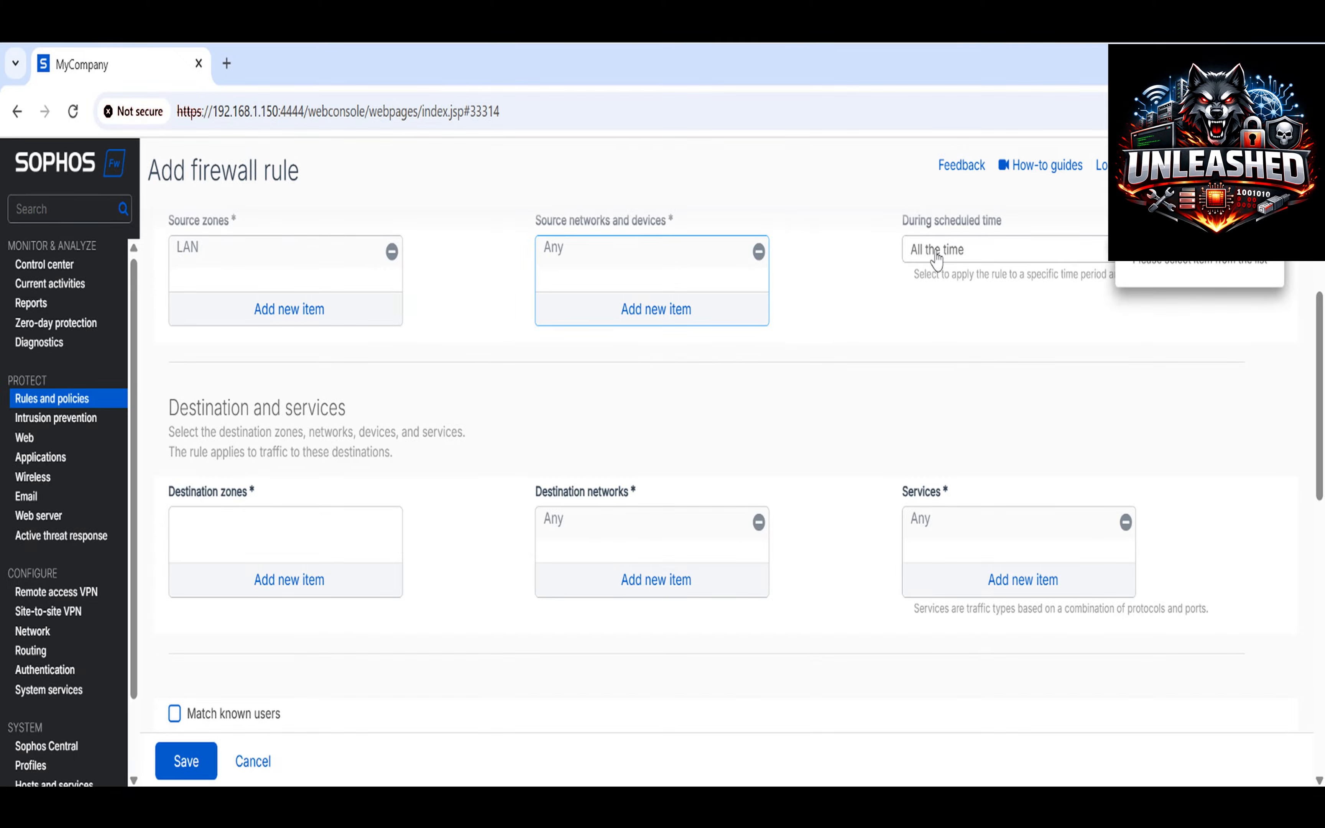
pyautogui.click(294, 580)
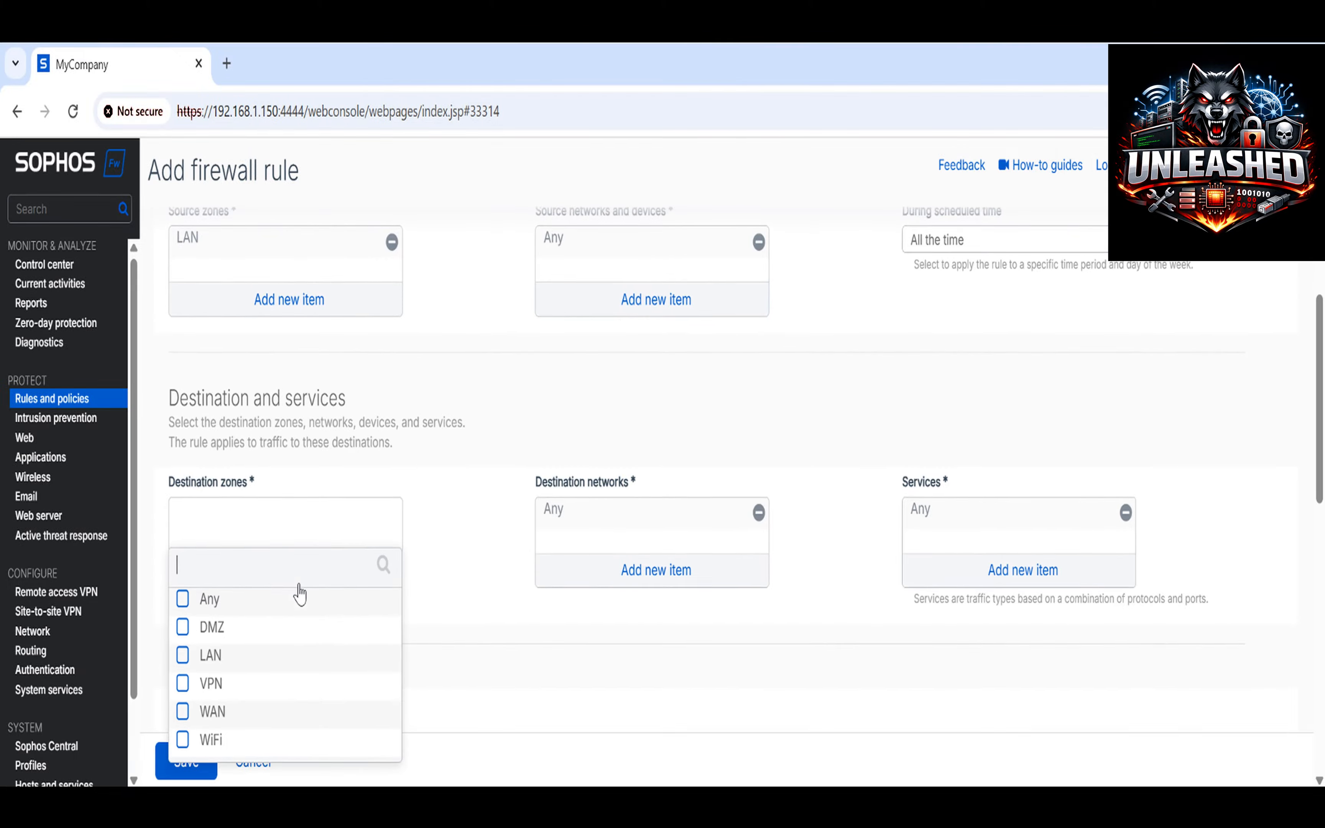